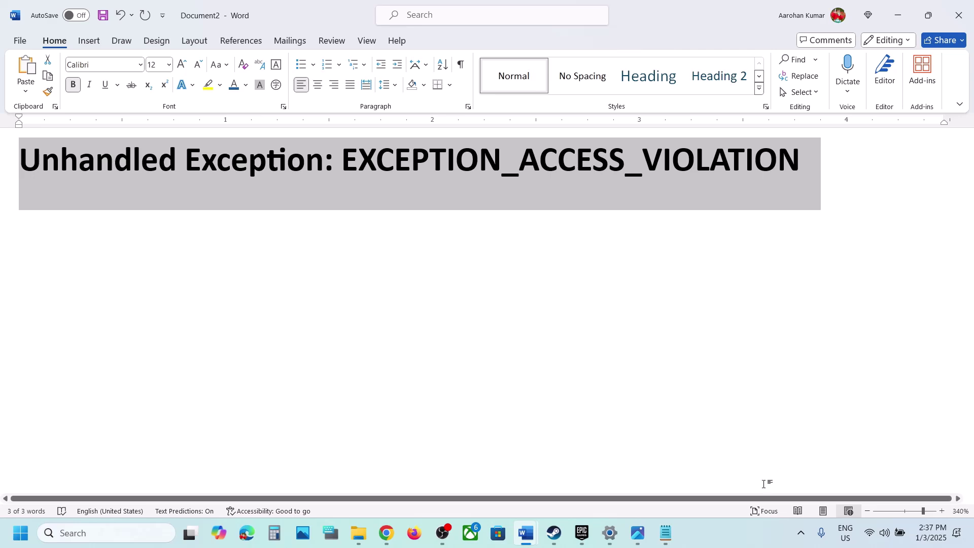
Step: Switch to the Word document and read the Step 1 instruction on running the launcher as administrator
click(723, 544)
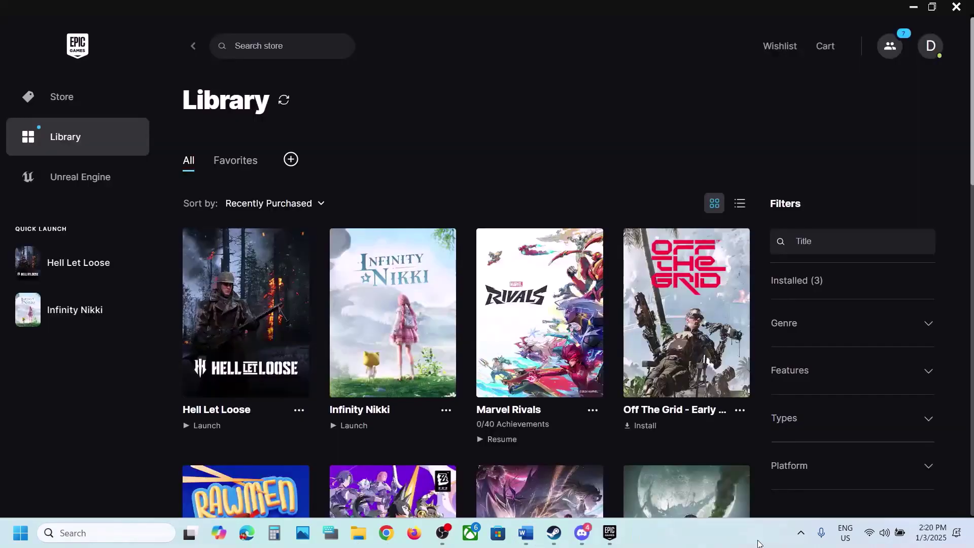
click(524, 533)
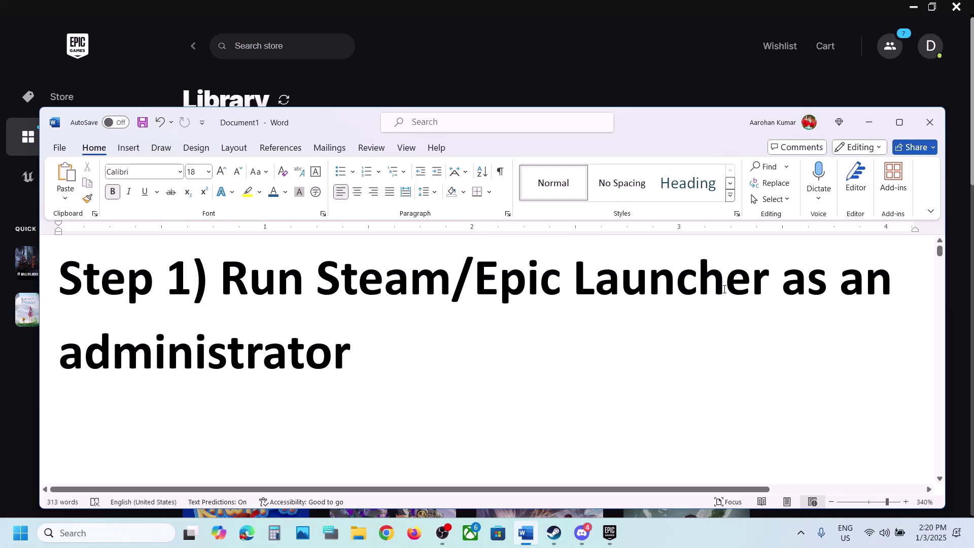
click(616, 48)
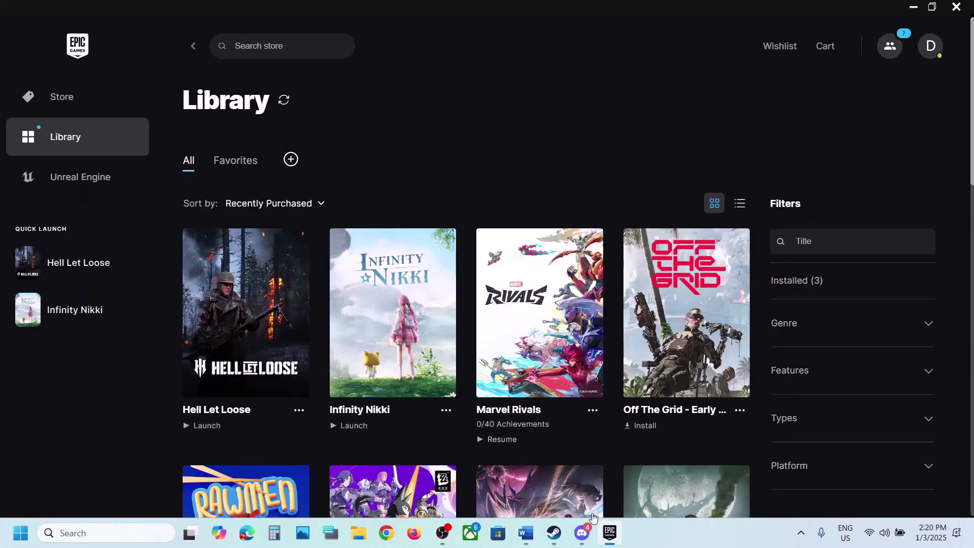
Step: Switch to Steam and show where its Exit command is without using it
click(554, 533)
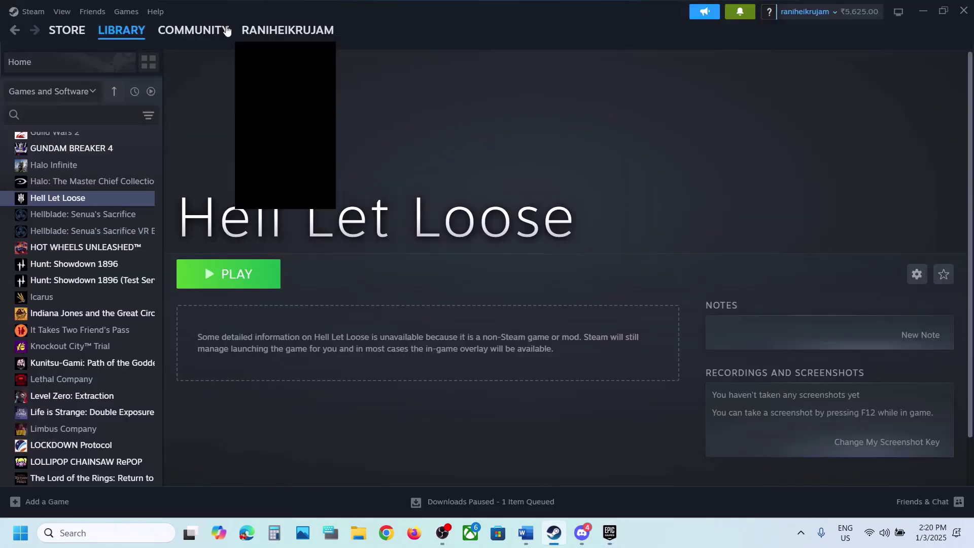
click(33, 12)
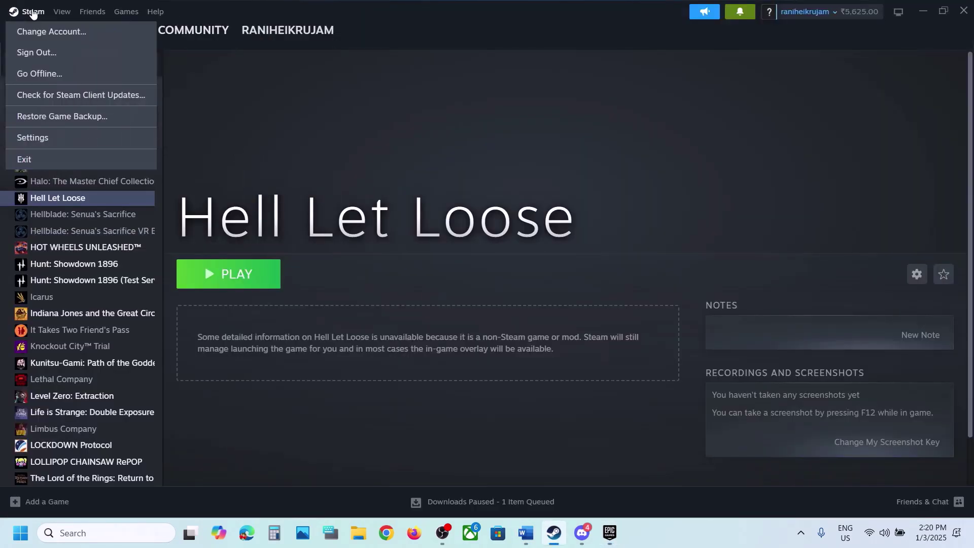
click(441, 145)
Step: Switch to the Epic Games Launcher and show the Exit command of its background process without using it
click(610, 533)
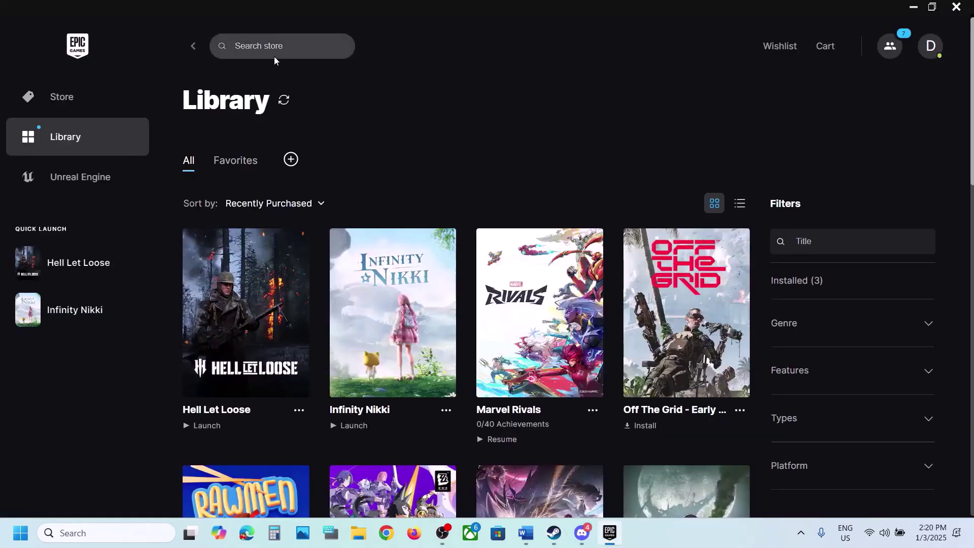
click(802, 533)
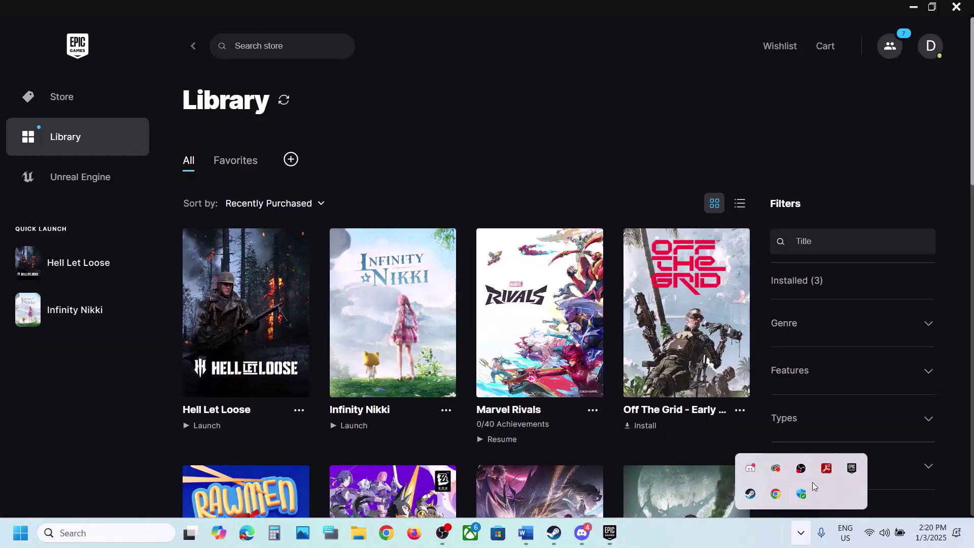
right_click(854, 478)
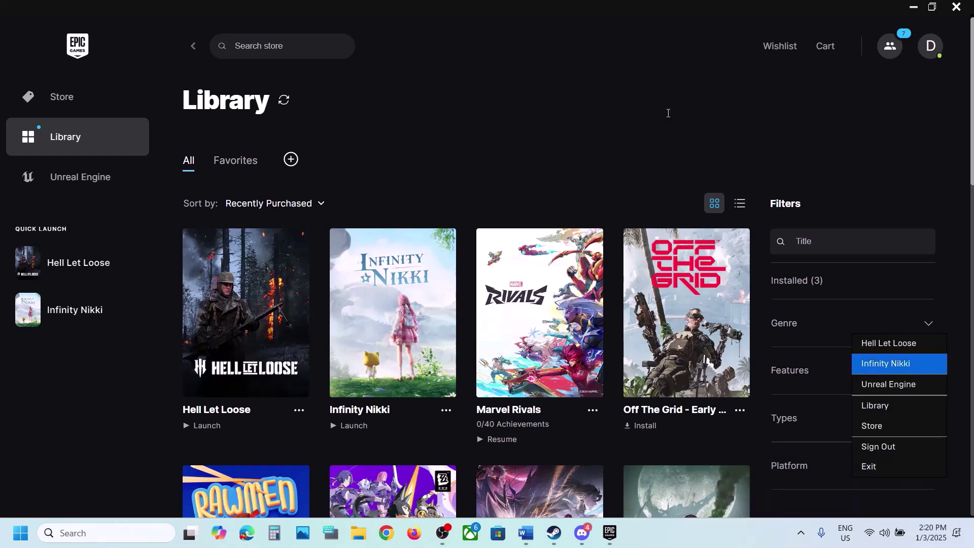
click(574, 76)
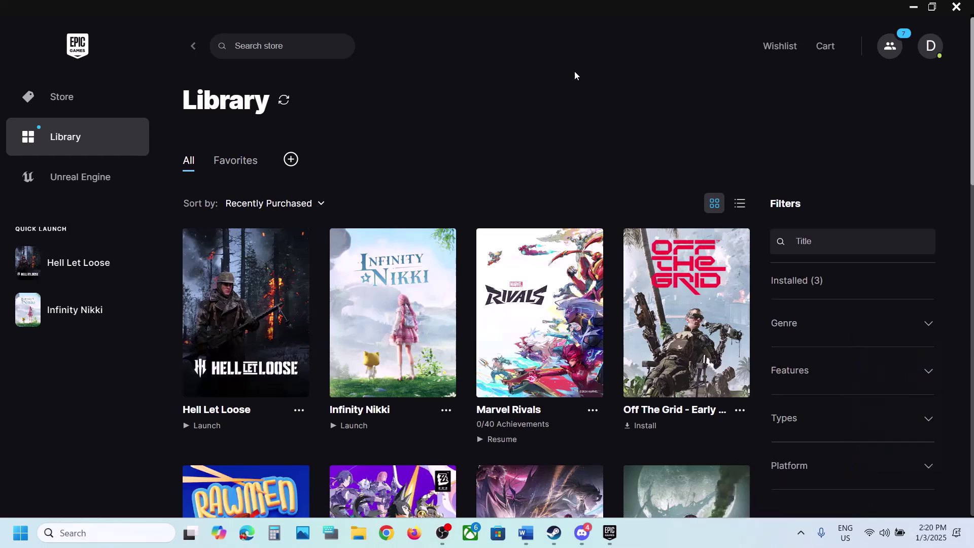
Step: Search Windows for "steam" and show the Run as administrator option for the Steam app
click(84, 532)
text(steam)
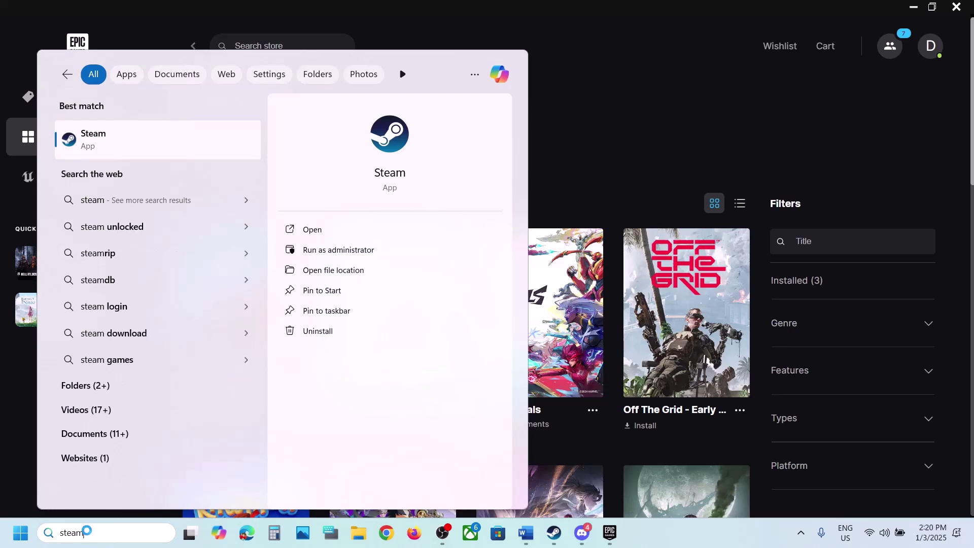
right_click(103, 142)
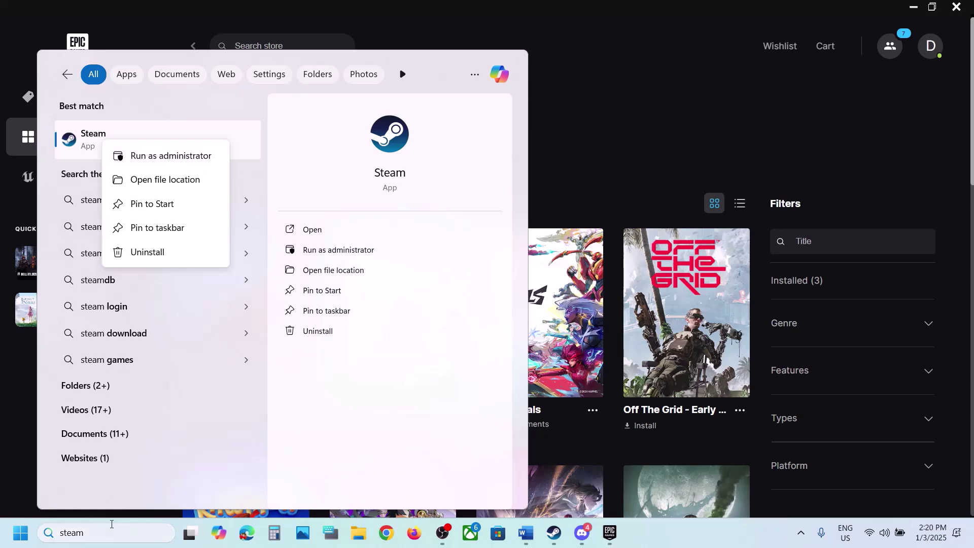
Step: Search Windows for "epic", show the launch options of Epic Games Launcher, and close the search
double_click(96, 537)
text(epic)
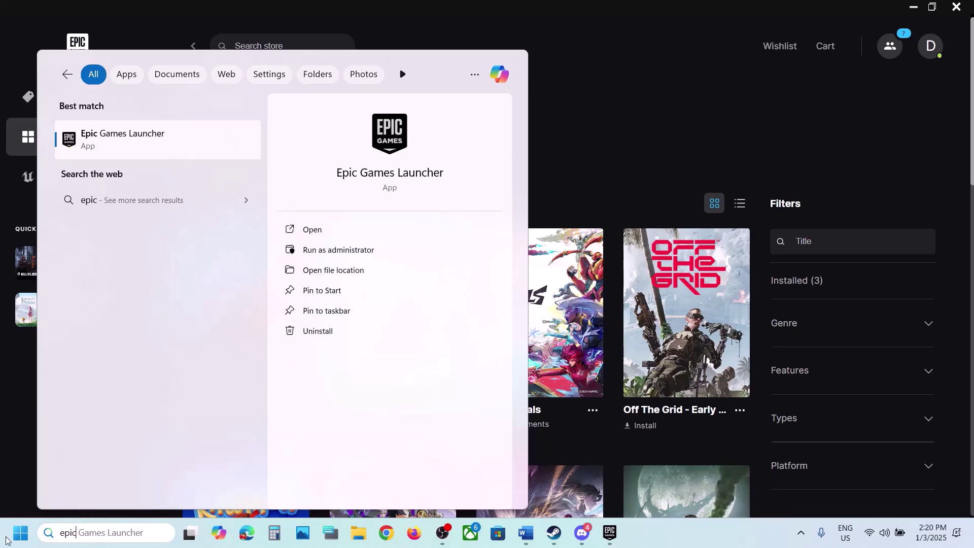
right_click(125, 147)
click(608, 126)
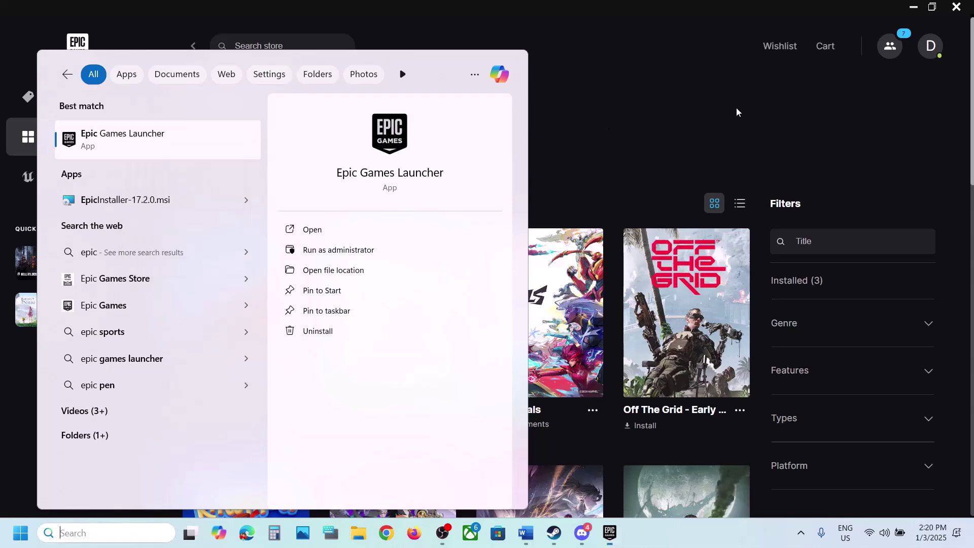
click(736, 107)
Step: Switch to the Word document, maximize its window and go to Step 2 on the clean graphics driver installation
click(526, 533)
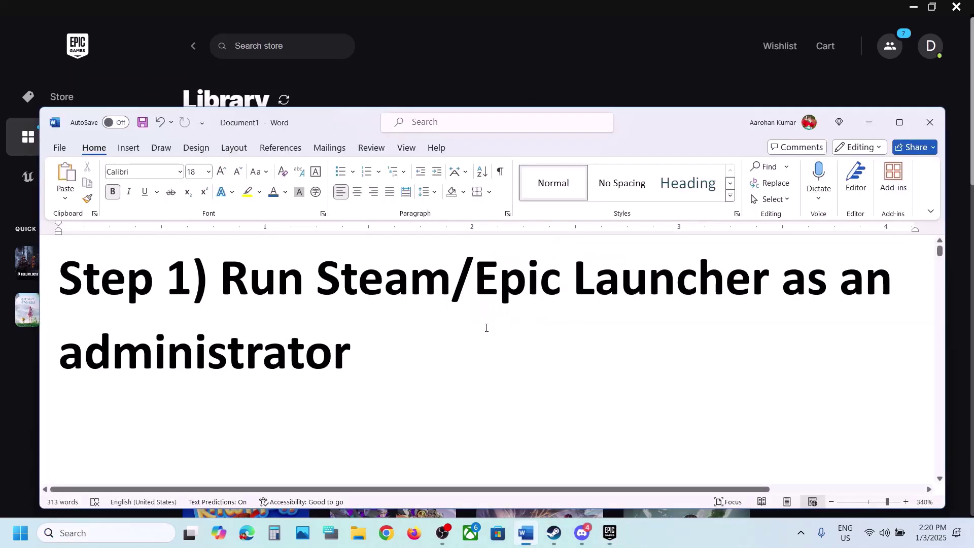
scroll(366, 364, down, 3)
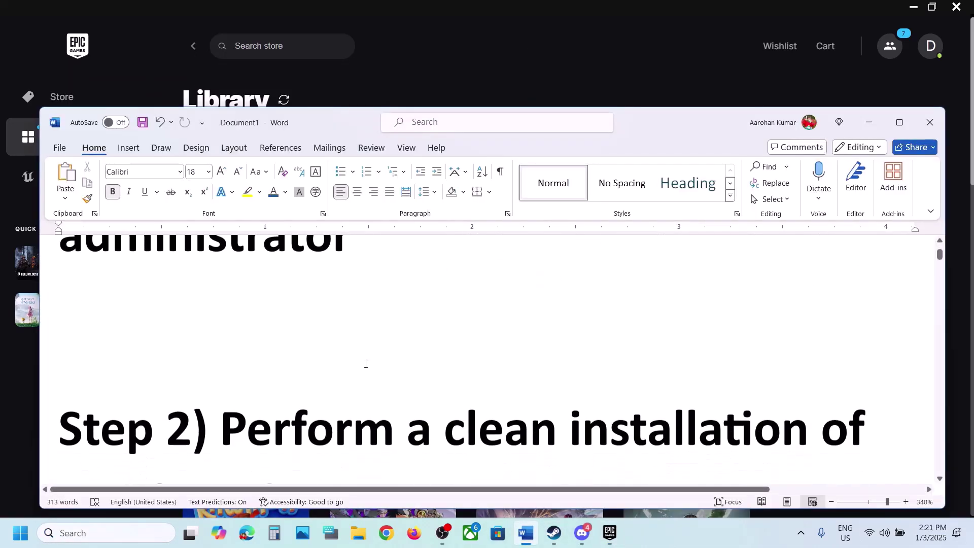
click(903, 122)
scroll(357, 344, down, 3)
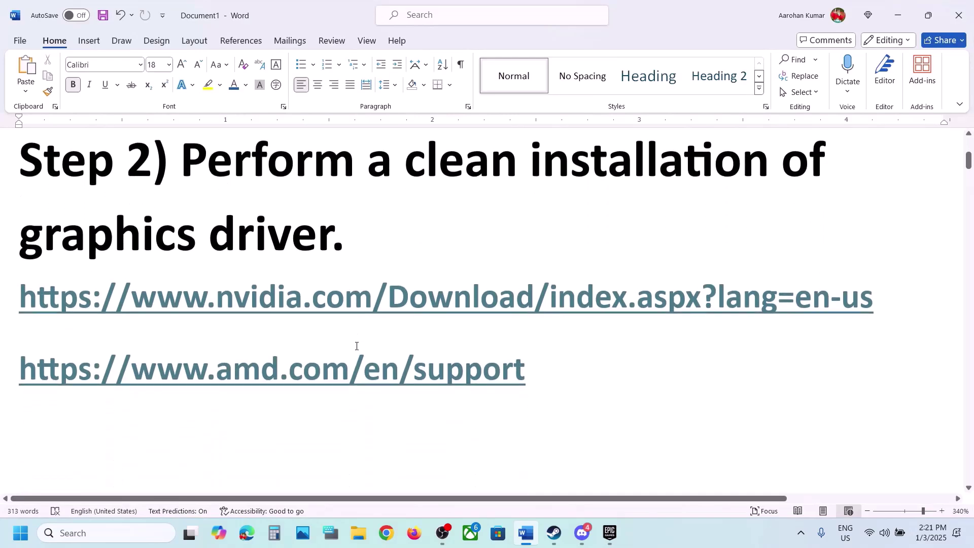
Step: Highlight the NVIDIA and AMD driver download links under Step 2 one after the other
drag(131, 299, 558, 305)
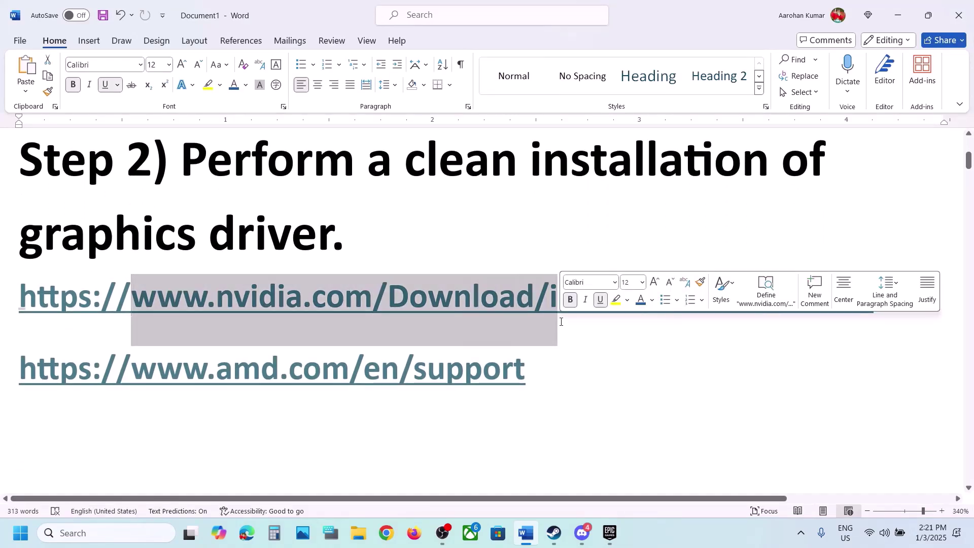
drag(127, 375, 500, 375)
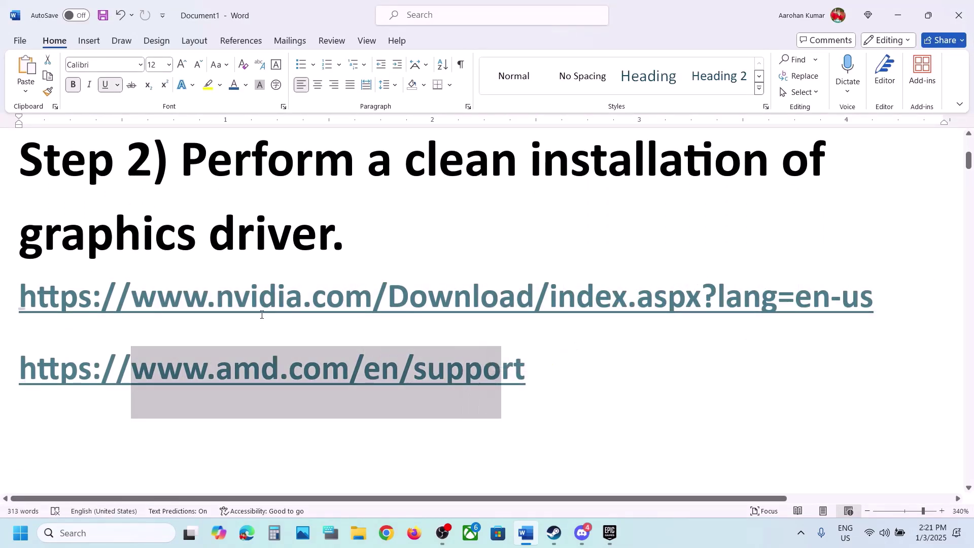
drag(260, 305, 454, 304)
Step: Switch to the NVIDIA drivers page in Chrome and find GeForce RTX 3050 Laptop GPU drivers for Windows 11
click(526, 533)
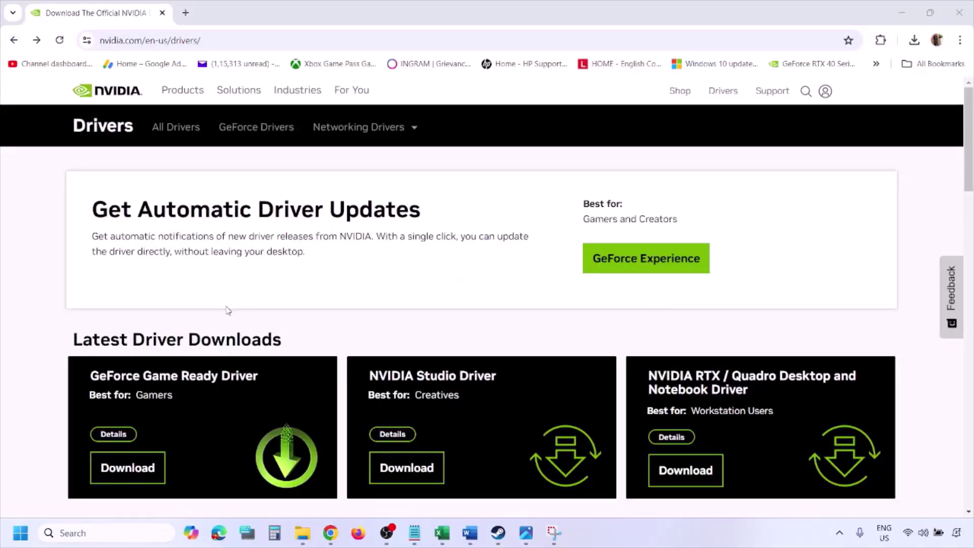
scroll(229, 311, down, 8)
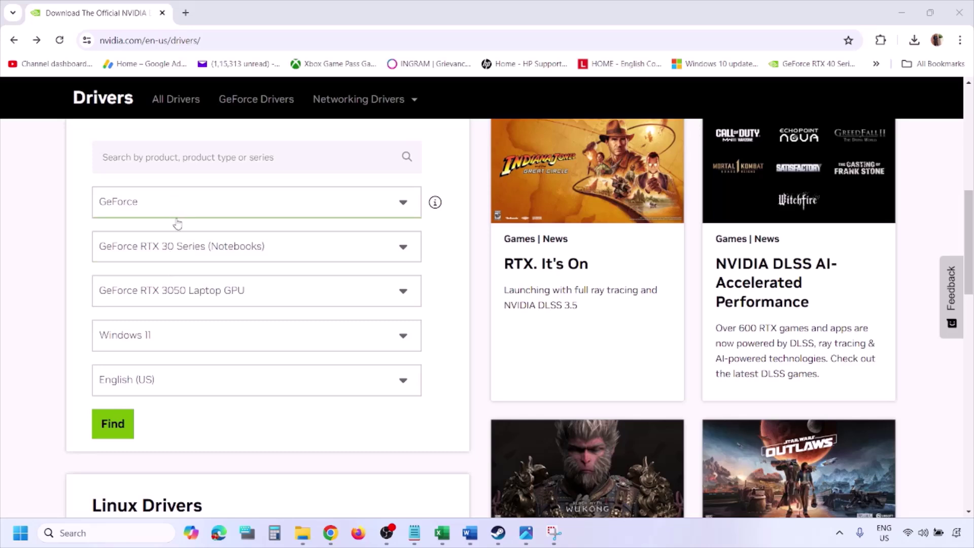
click(161, 340)
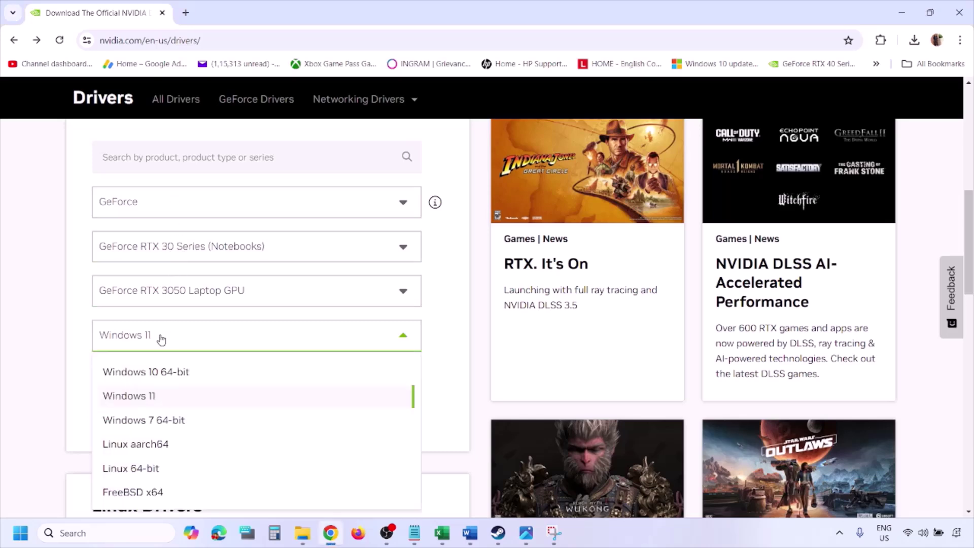
click(144, 396)
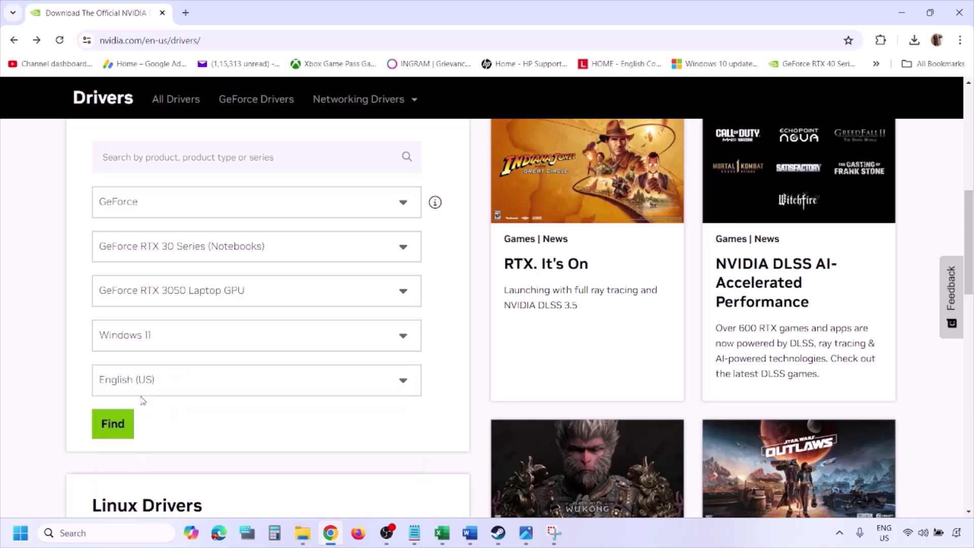
click(112, 424)
Step: Switch to Photos and examine 1.png to 5.png, covering the driver download, Custom (Advanced) option and clean installation setting
click(527, 533)
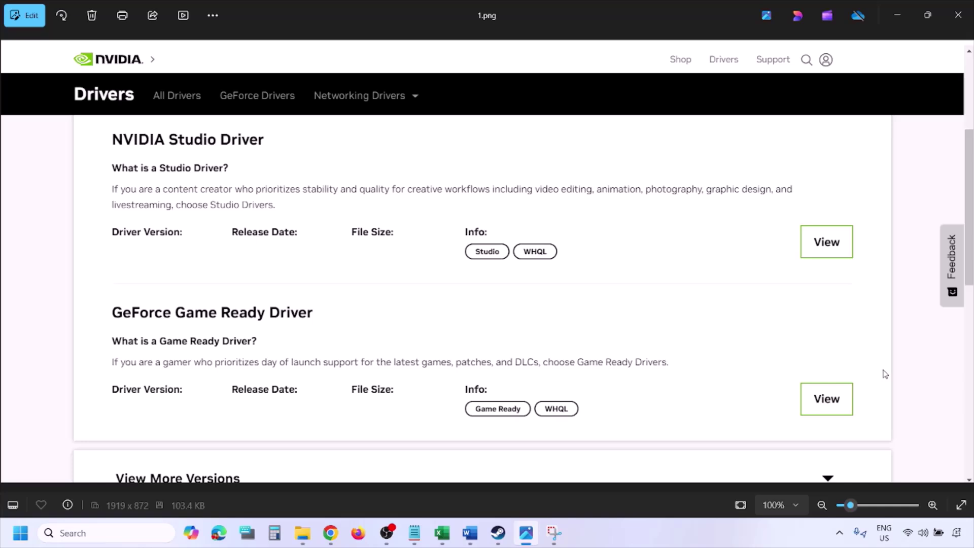
key(Right)
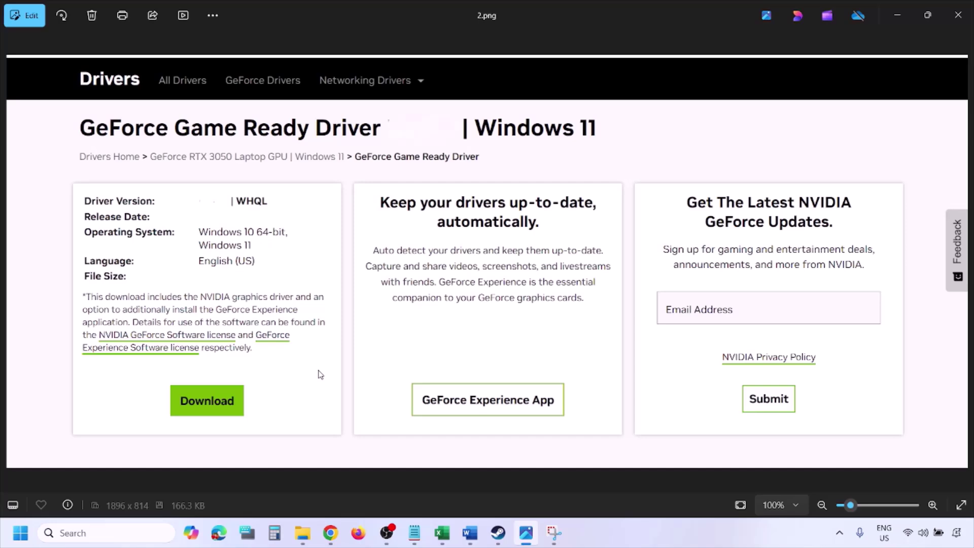
key(Right)
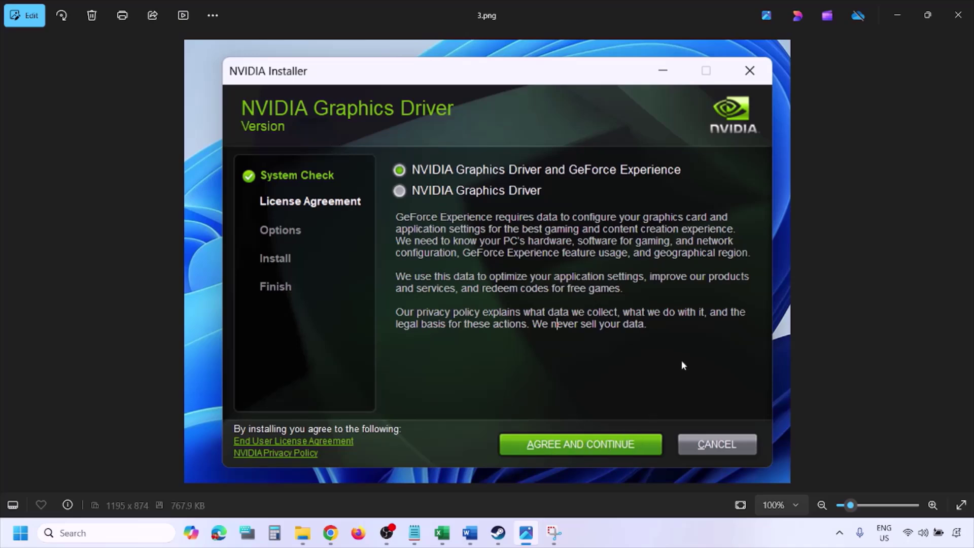
key(Right)
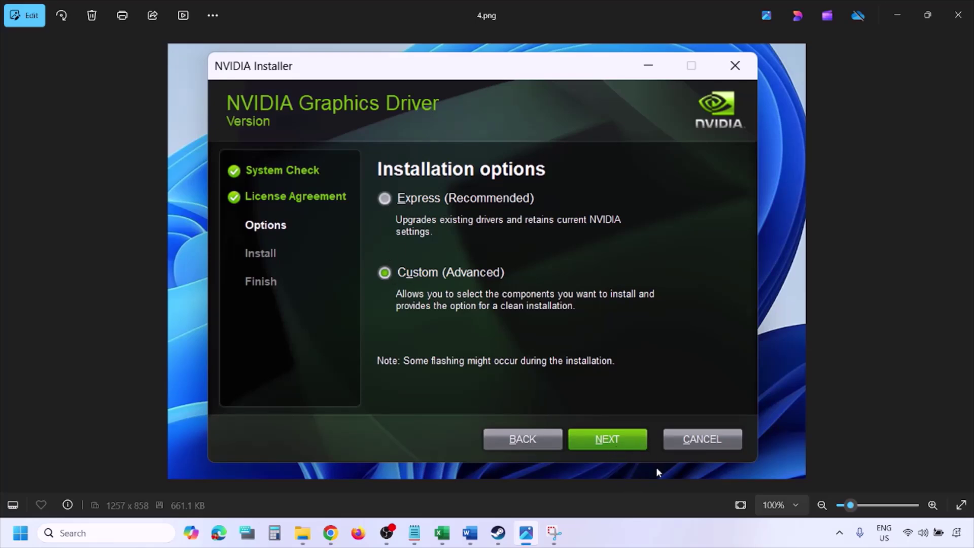
key(Right)
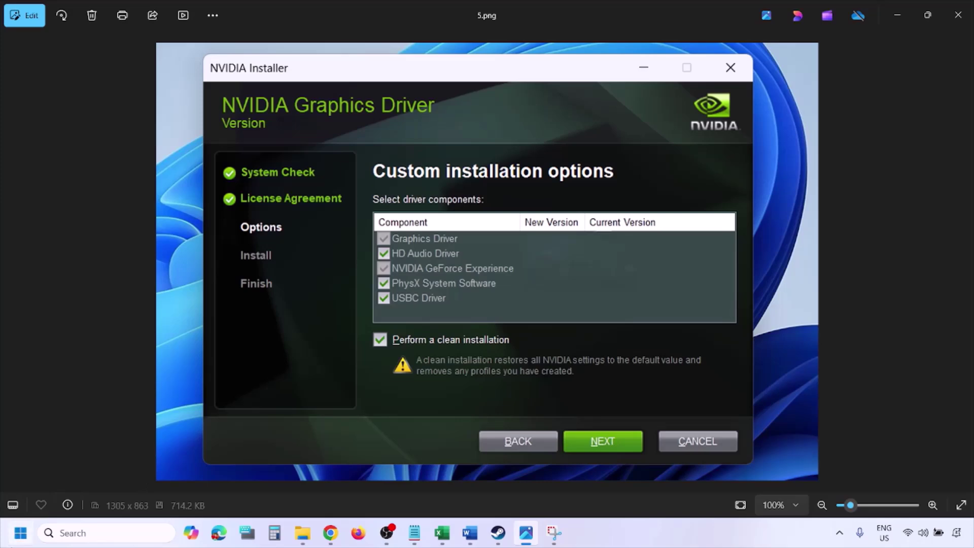
Step: Show the Windows Restart option for rebooting the computer, and dismiss it without restarting
click(20, 533)
click(373, 494)
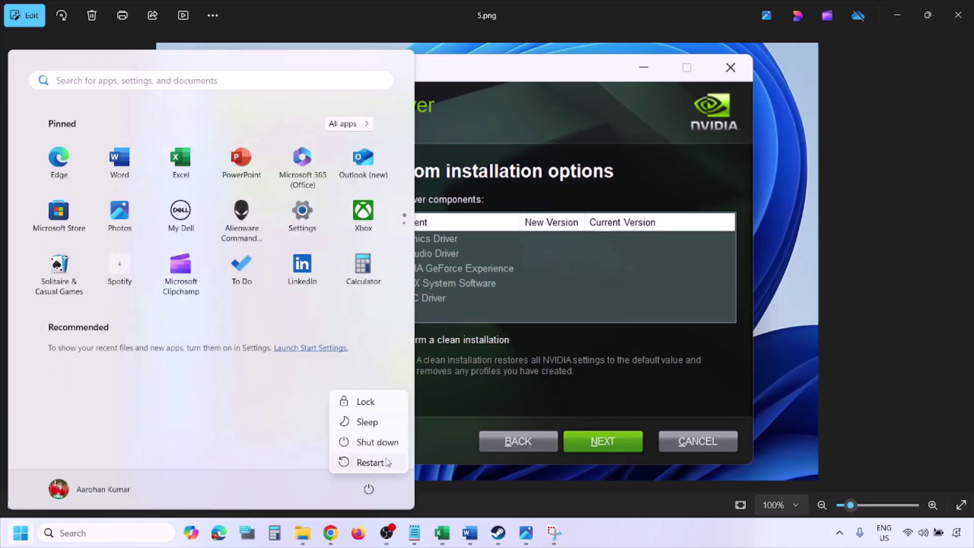
click(664, 546)
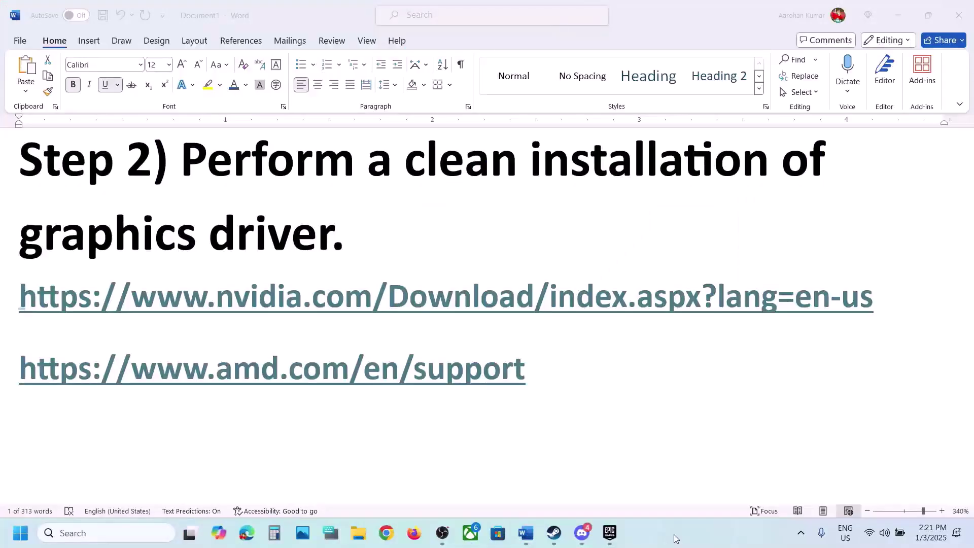
Step: Highlight the AMD support link under Step 2 in the Word document and clear the selection
click(541, 374)
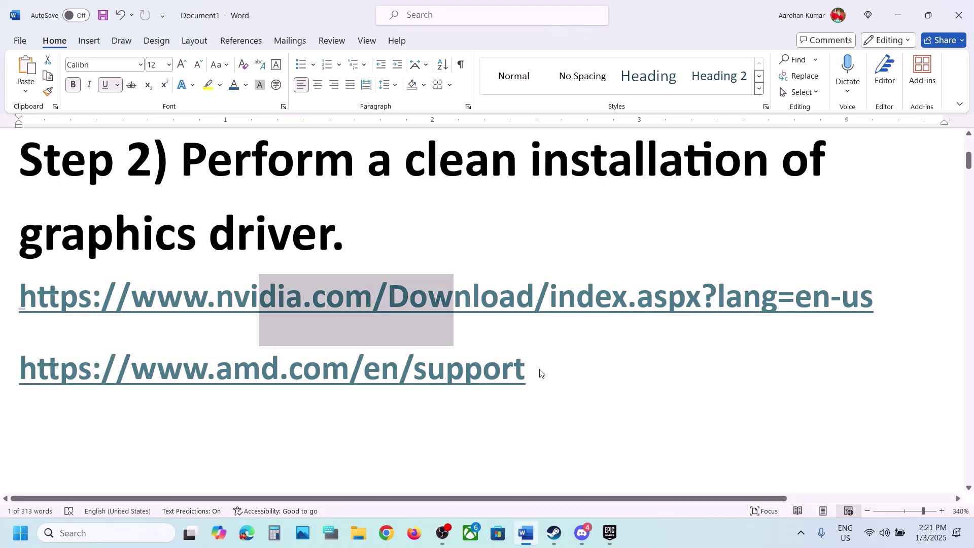
drag(550, 369, 80, 391)
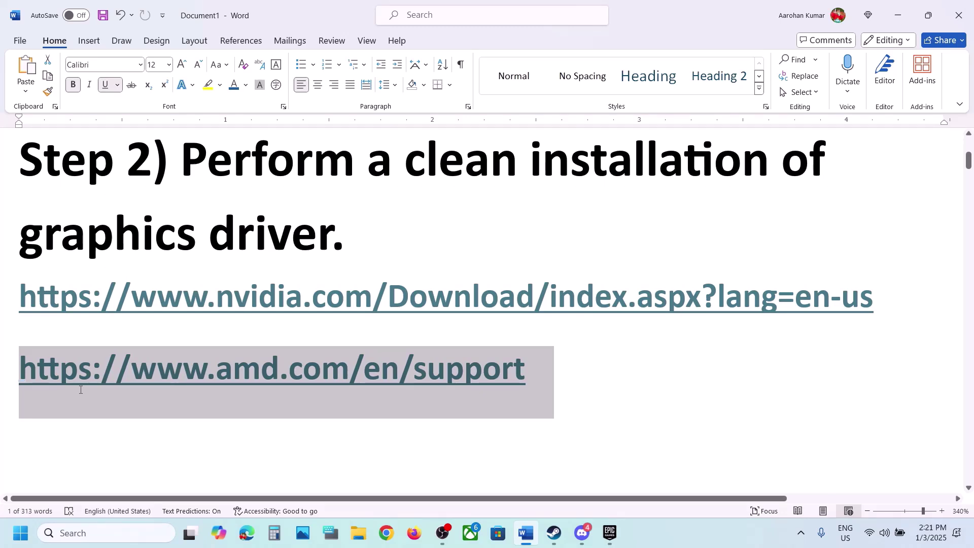
click(80, 390)
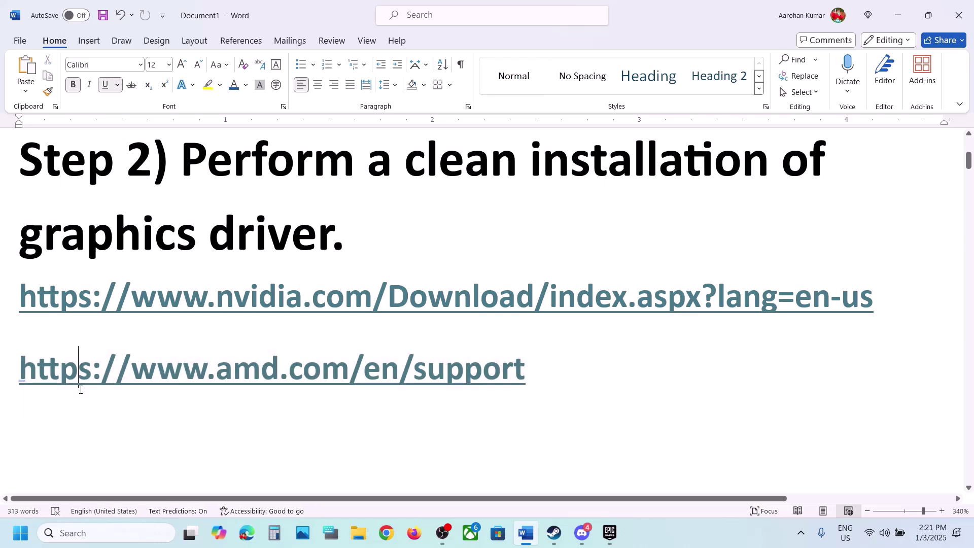
Step: Copy the word "graphics" from Step 3 of the document and search Windows with it to open the Graphics settings
scroll(80, 390, down, 5)
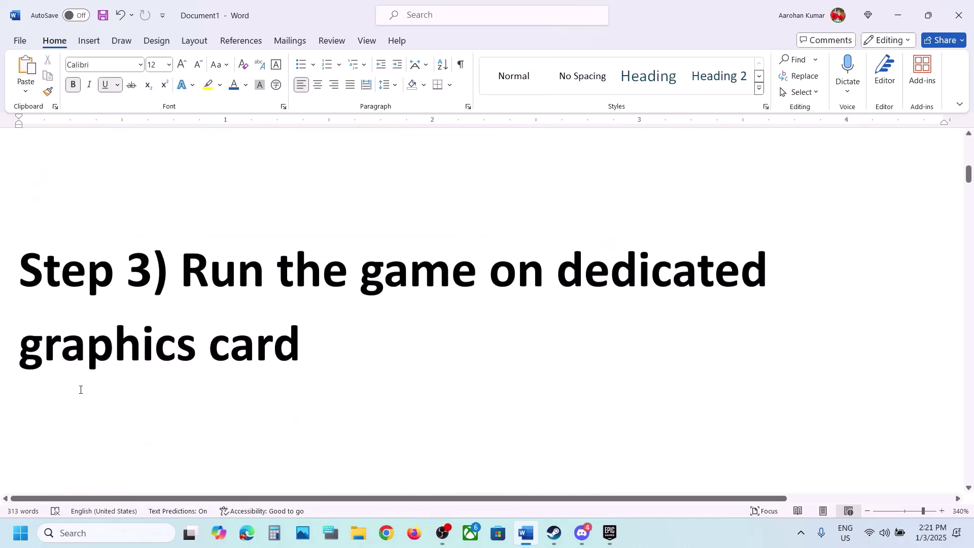
double_click(107, 341)
key(ctrl+c)
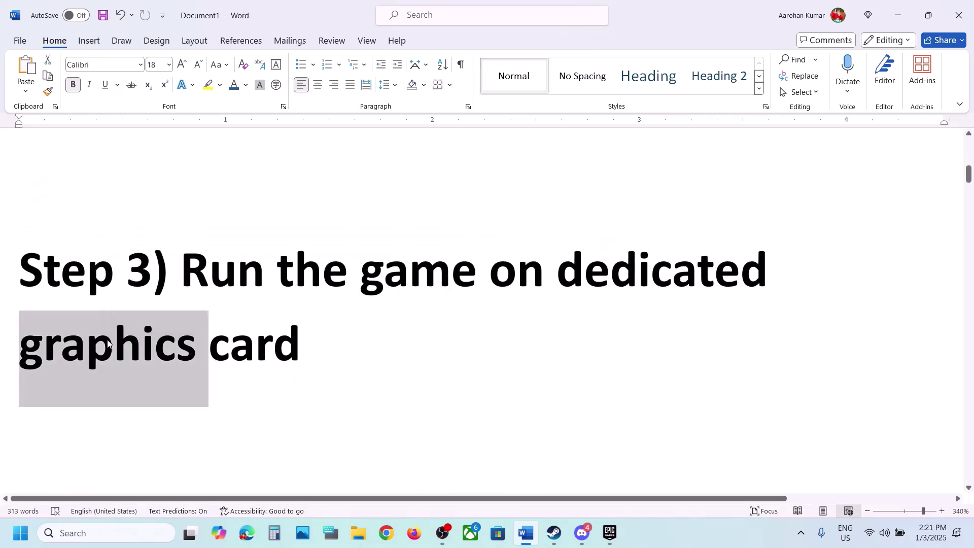
click(108, 531)
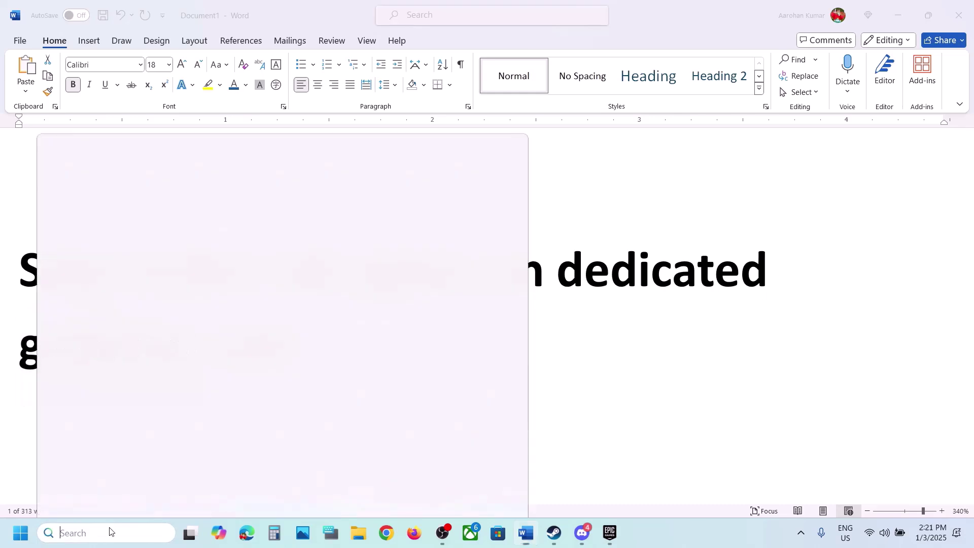
key(ctrl+v)
click(170, 146)
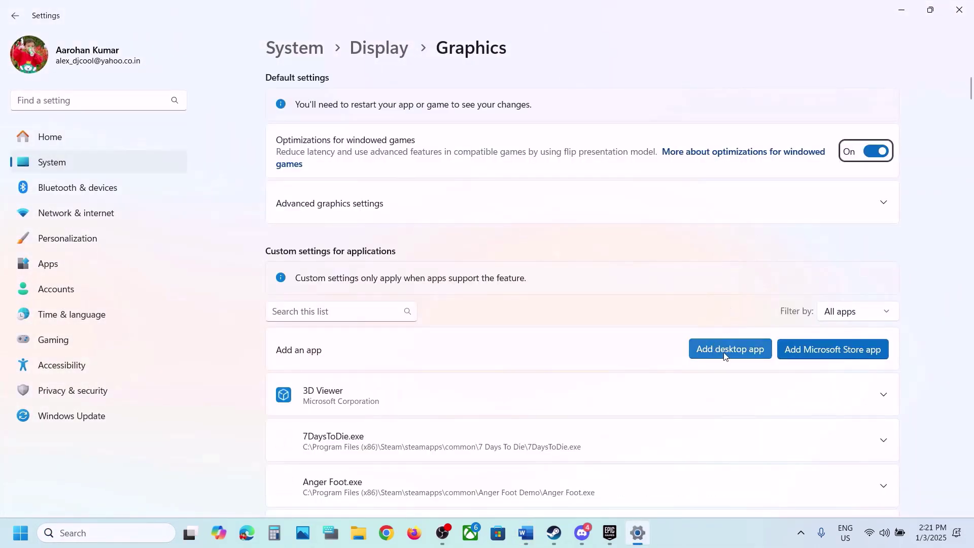
Step: Start adding a desktop app and show the Steam games folder path C:\Program Files (x86)\Steam\steamapps\common
click(728, 351)
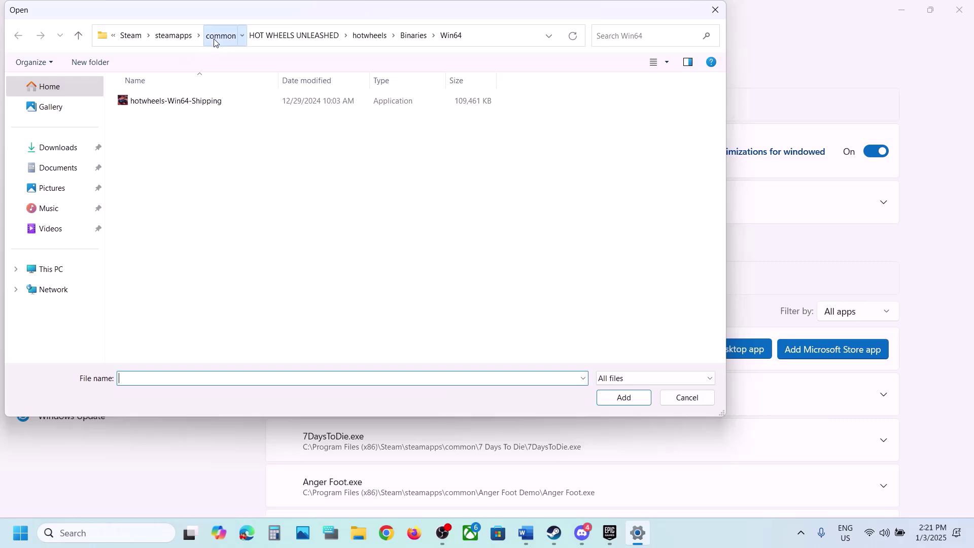
click(228, 37)
click(363, 34)
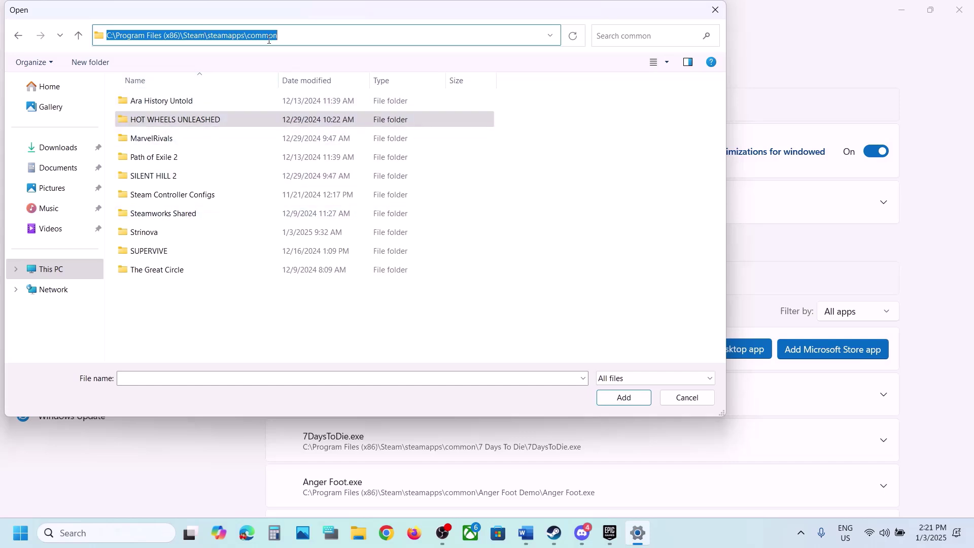
Step: Add HLLEpicGamesStore from C:\Program Files\Epic Games\HellLetLooseG0WU4 to the custom graphics app list
click(79, 36)
click(79, 38)
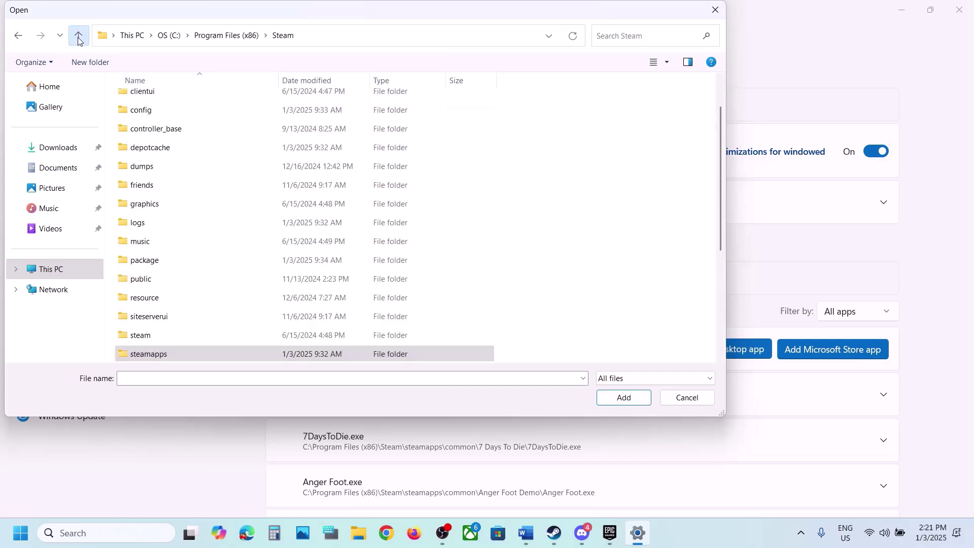
click(79, 37)
click(78, 38)
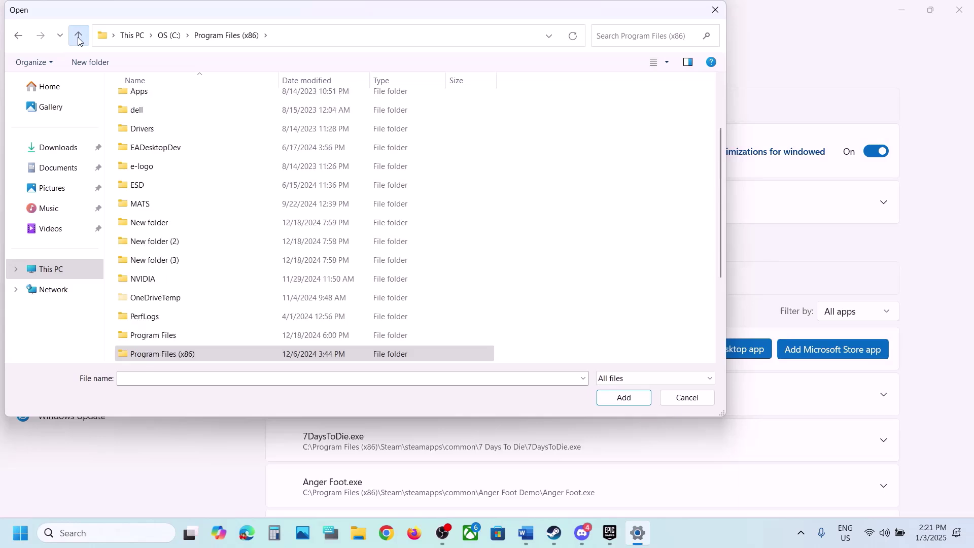
click(159, 333)
double_click(158, 334)
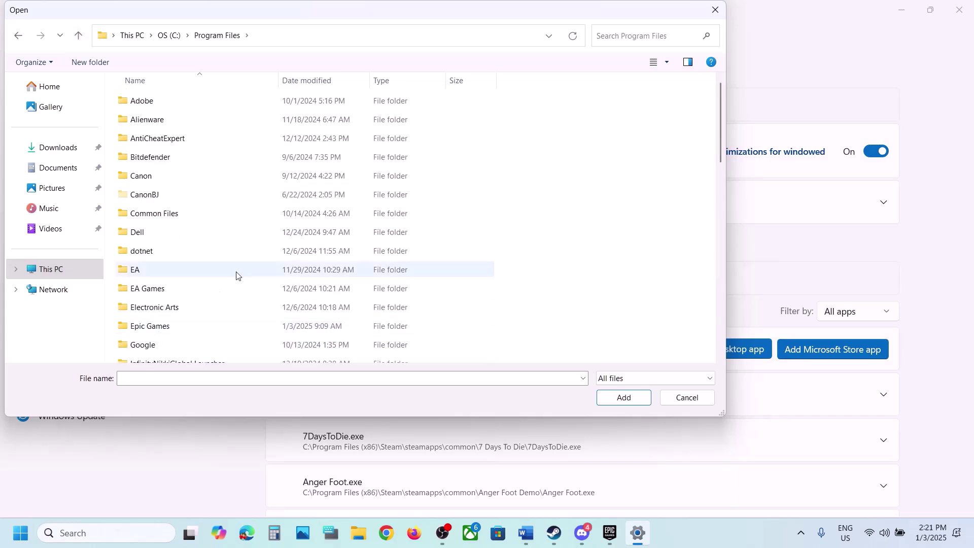
double_click(159, 325)
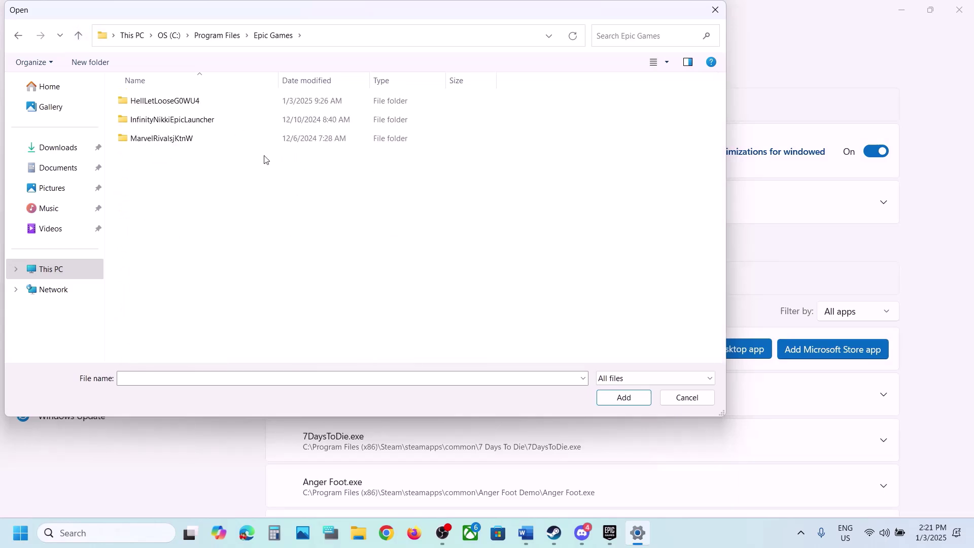
double_click(196, 101)
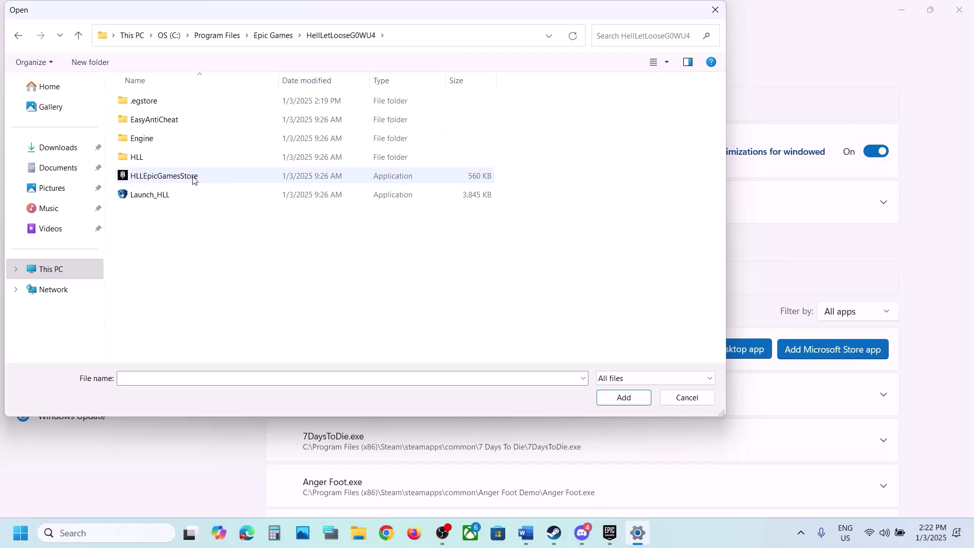
click(160, 182)
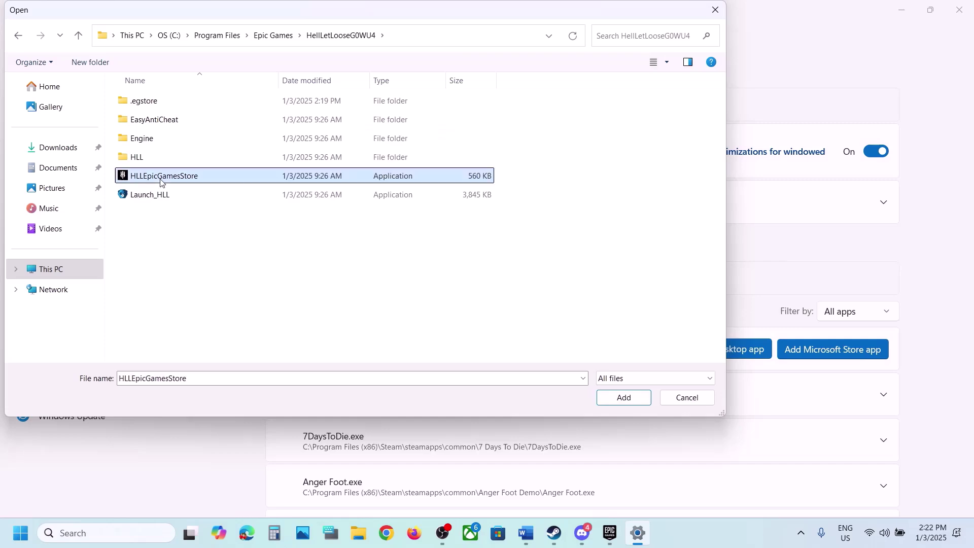
click(624, 398)
Step: Set the GPU preference of the Hell Let Loose entry (HLLEpicGamesStore.exe) to High Performance (NVIDIA GeForce RTX 3050 Laptop GPU)
scroll(443, 417, down, 10)
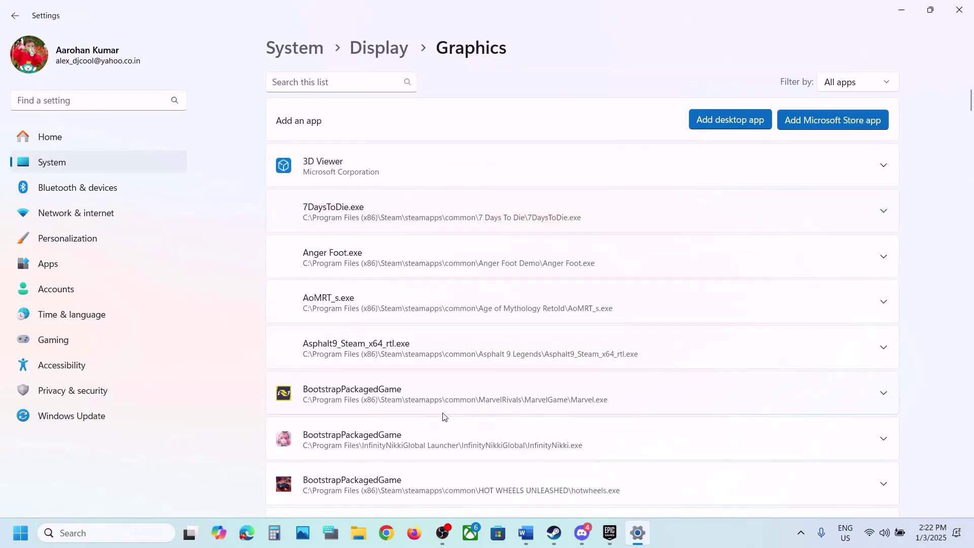
scroll(443, 417, down, 3)
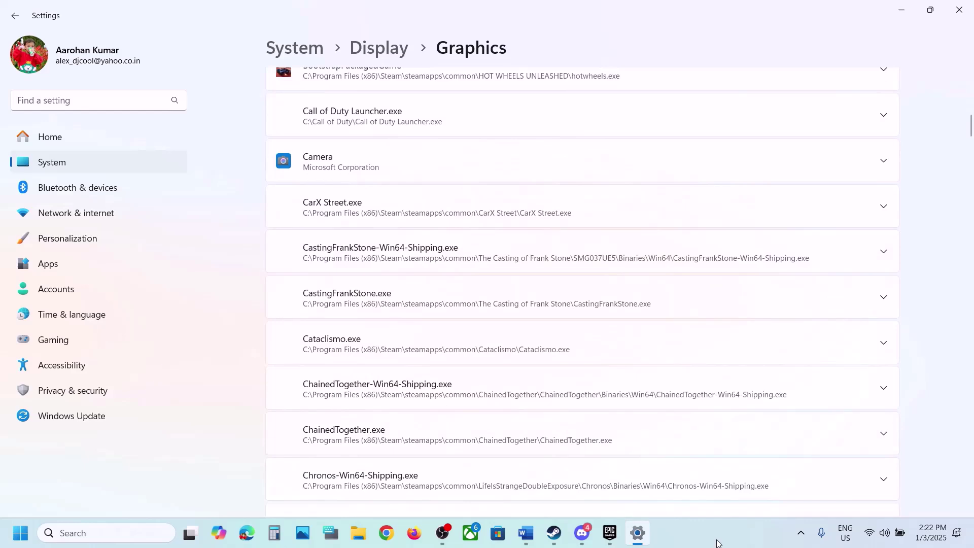
scroll(481, 336, down, 15)
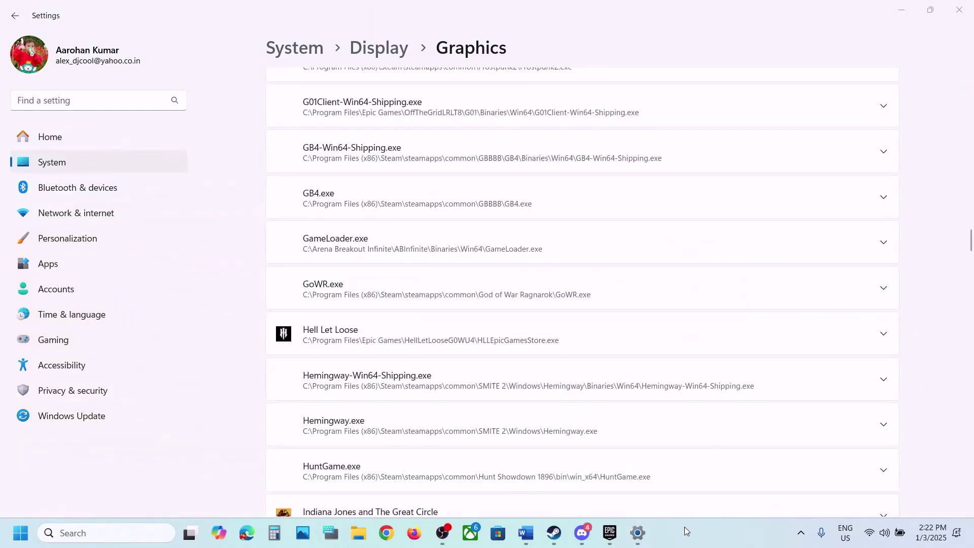
click(585, 337)
scroll(599, 340, up, 1)
scroll(617, 343, down, 2)
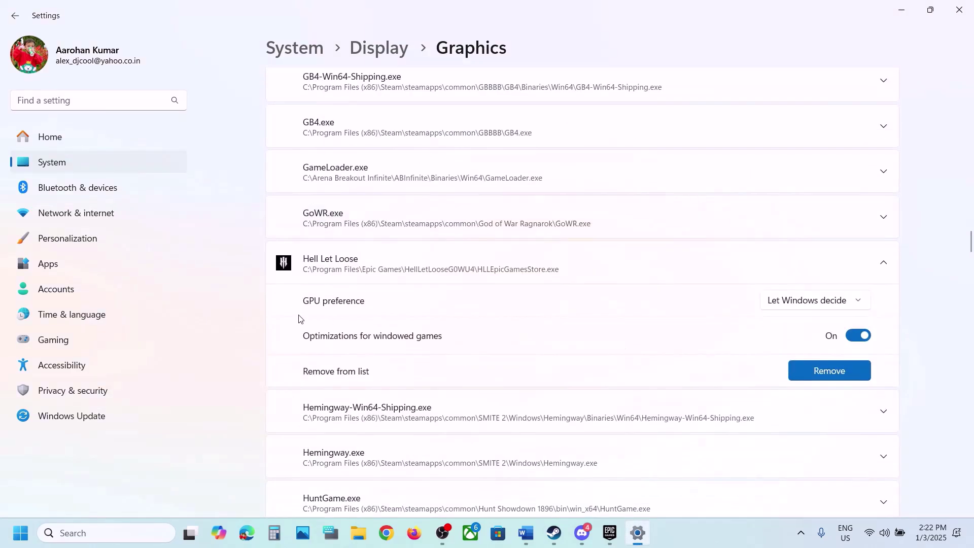
click(815, 302)
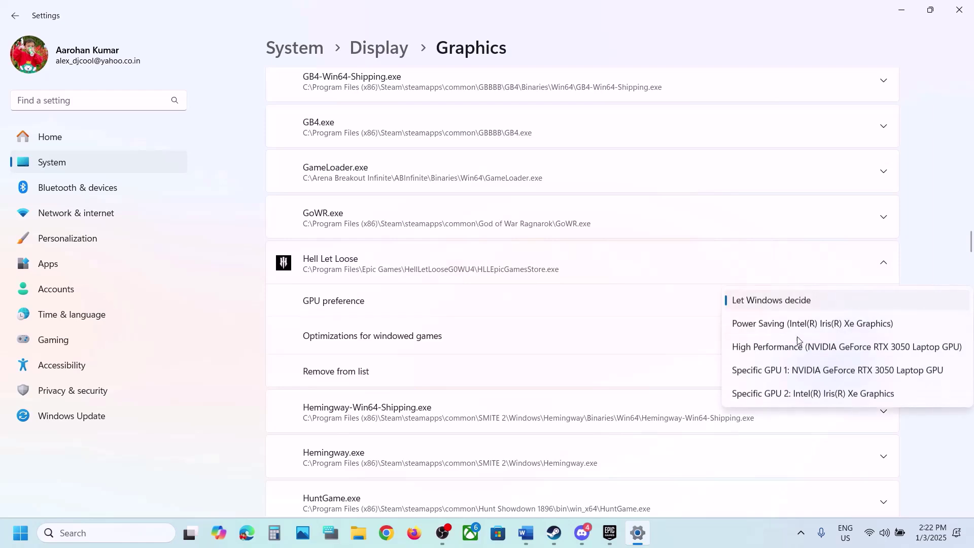
click(786, 348)
Step: Add HLLEpicGamesStore-Win64-Shipping from the game's HLL\Binaries\Win64 folder to the custom graphics app list
scroll(514, 318, up, 15)
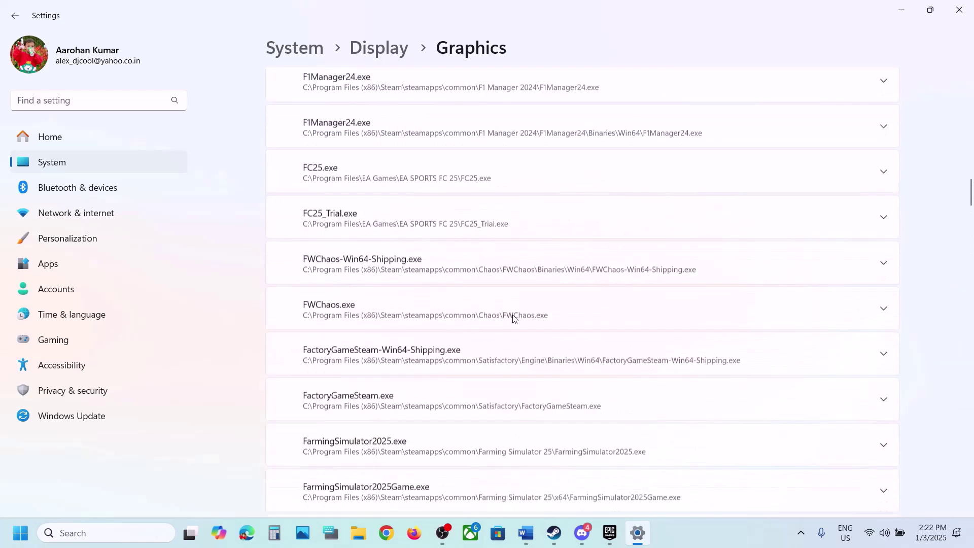
scroll(513, 318, up, 10)
click(753, 351)
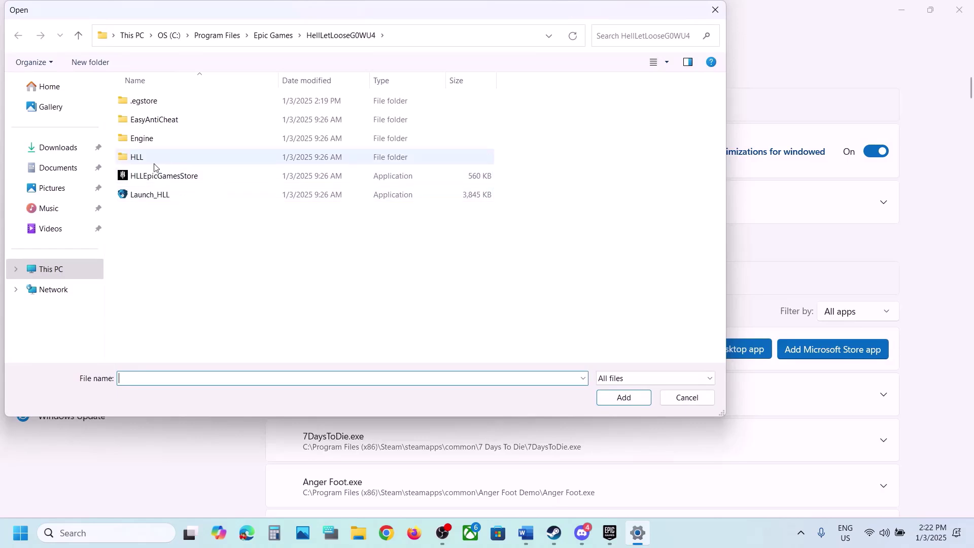
click(143, 161)
double_click(143, 161)
double_click(176, 105)
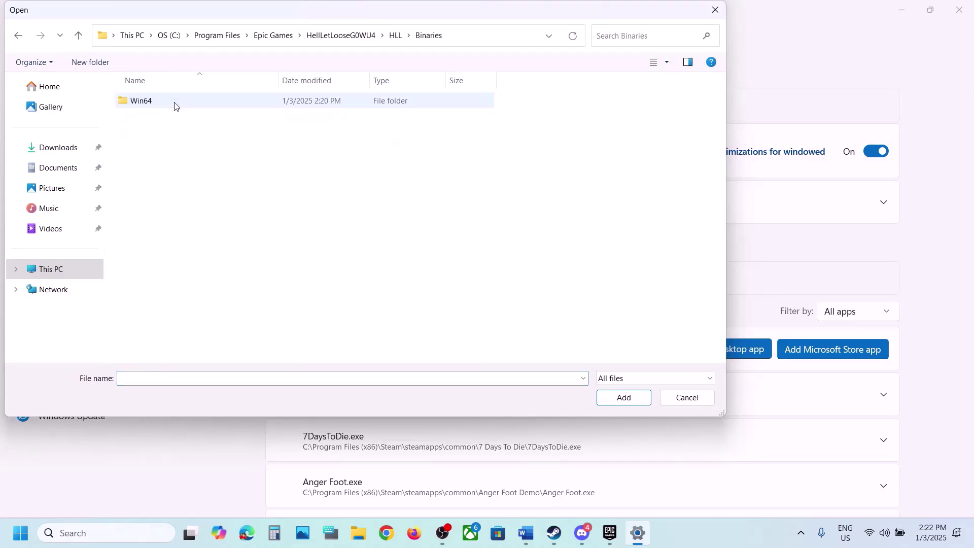
click(175, 105)
double_click(175, 105)
click(244, 101)
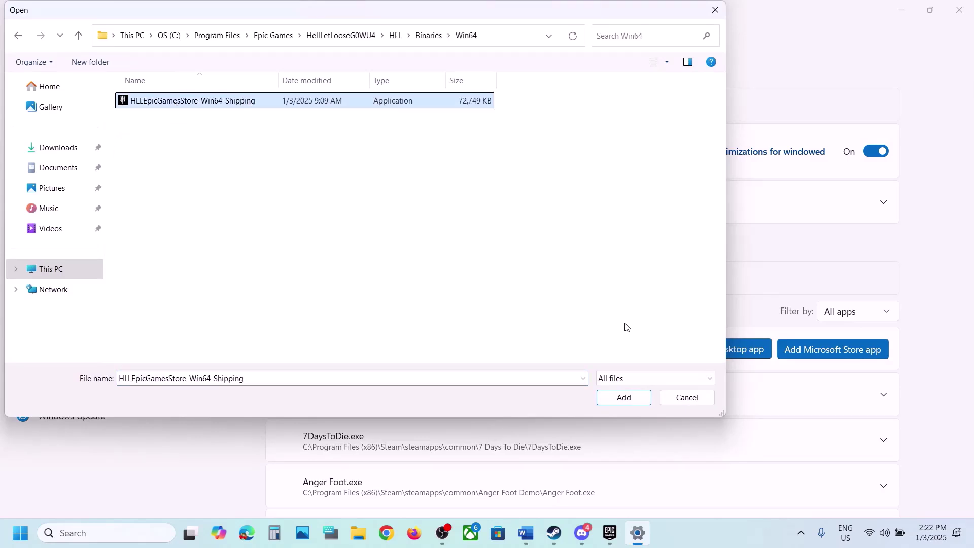
click(615, 398)
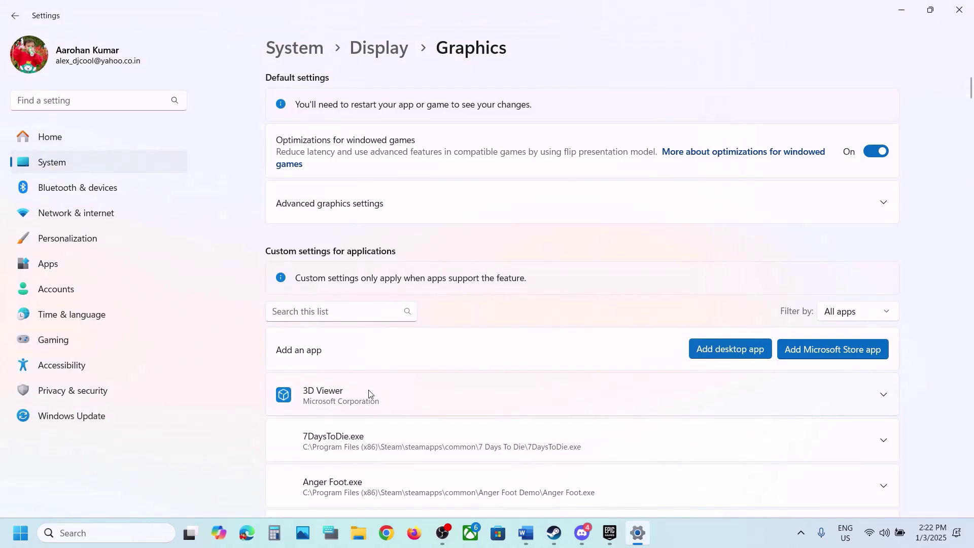
Step: Set the GPU preference of the Hell Let Loose Win64-Shipping entry to High Performance (NVIDIA GeForce RTX 3050 Laptop GPU)
scroll(369, 393, down, 20)
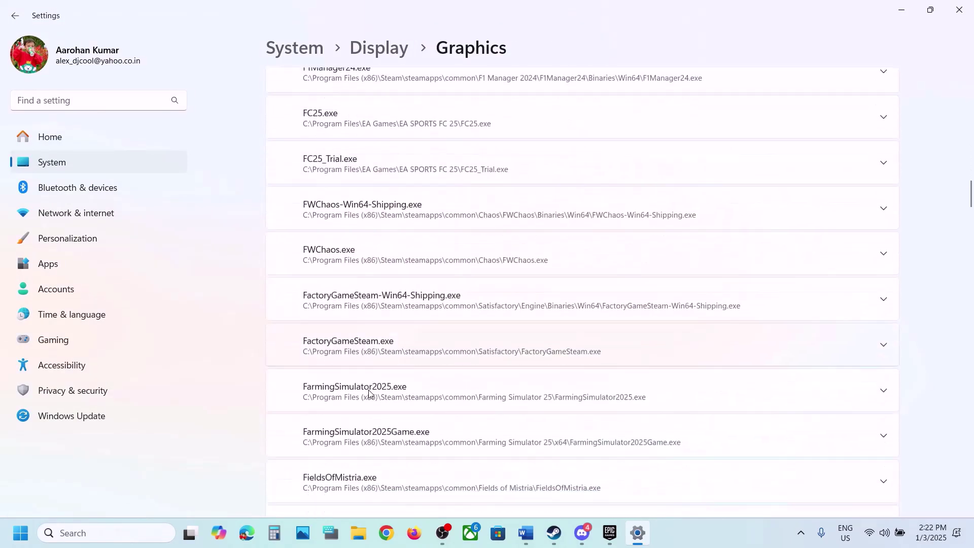
scroll(369, 394, down, 15)
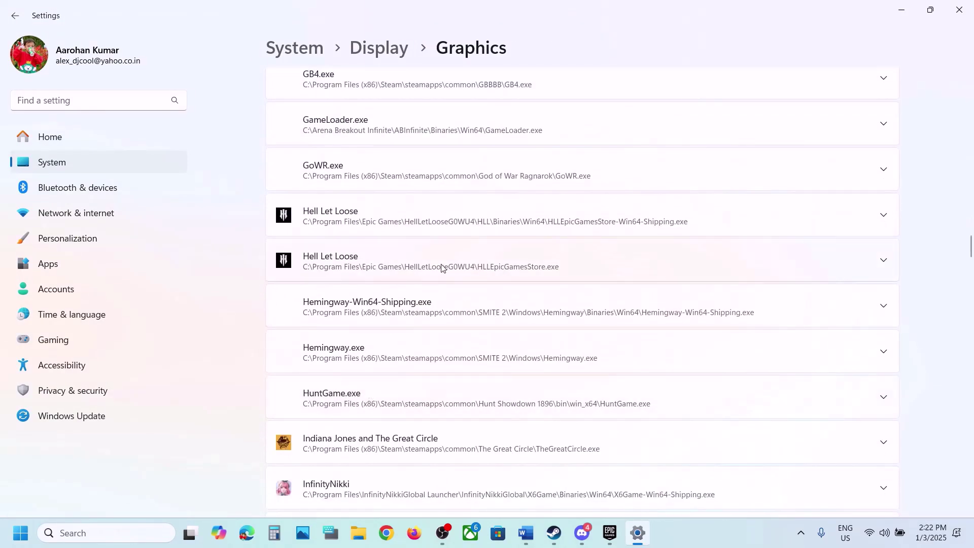
click(442, 267)
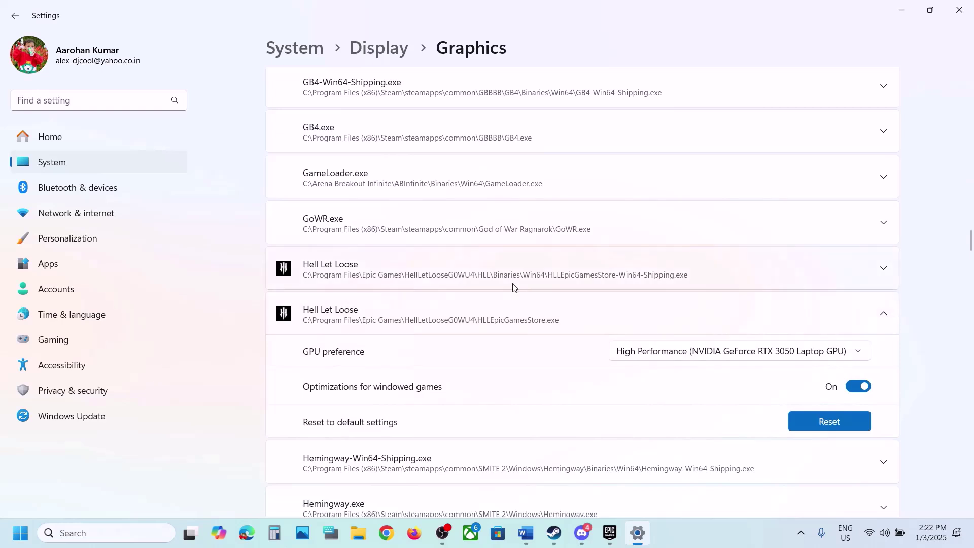
click(431, 274)
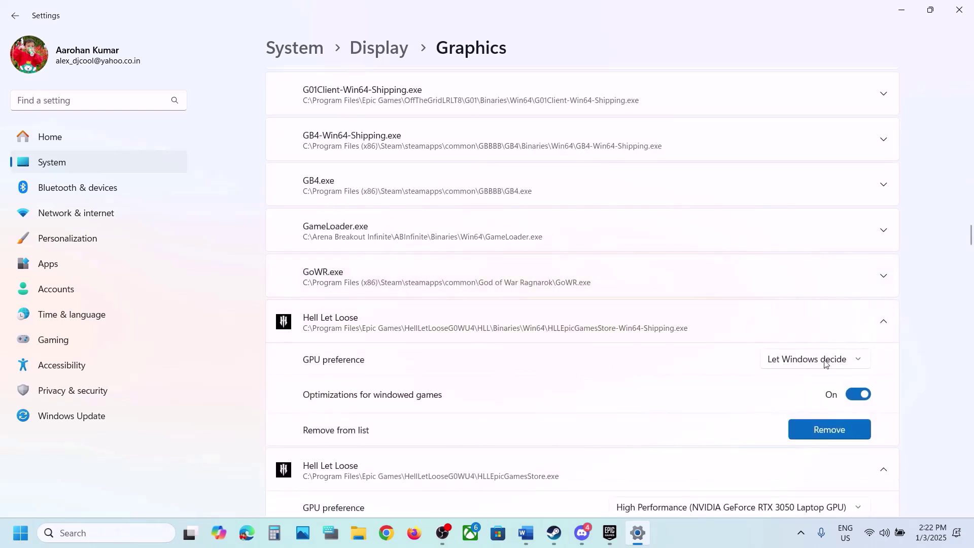
click(805, 367)
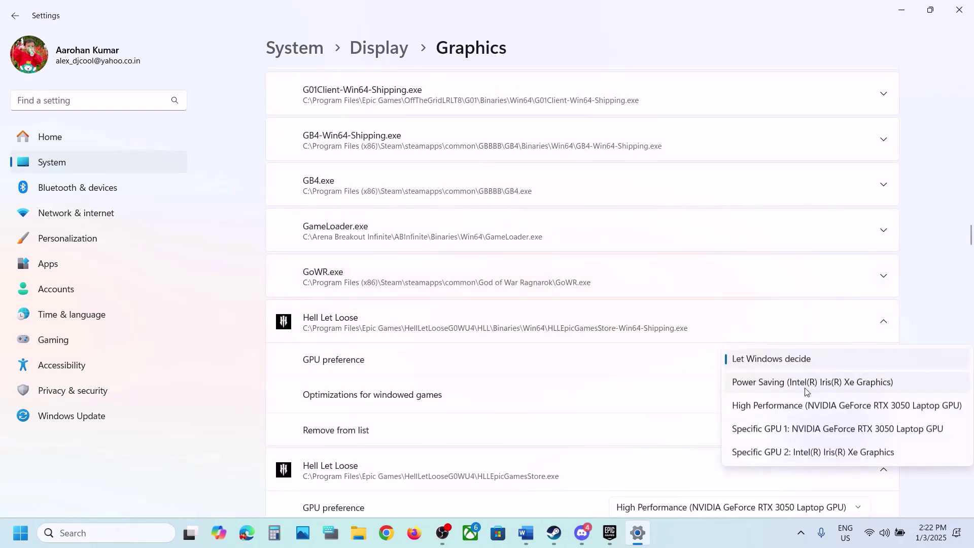
click(784, 408)
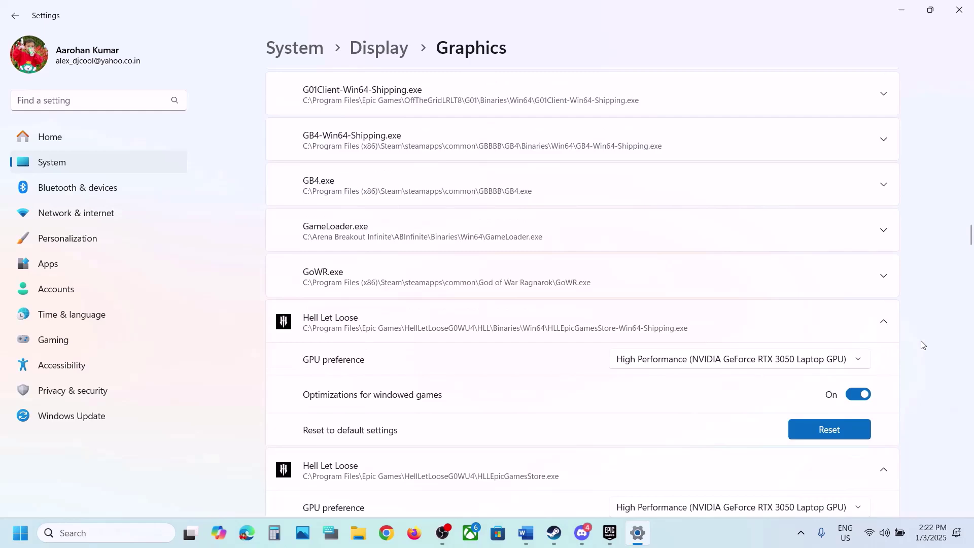
Step: Switch to the Word document and highlight the Step 4 text "Set date, time zone to automatic"
scroll(387, 360, down, 6)
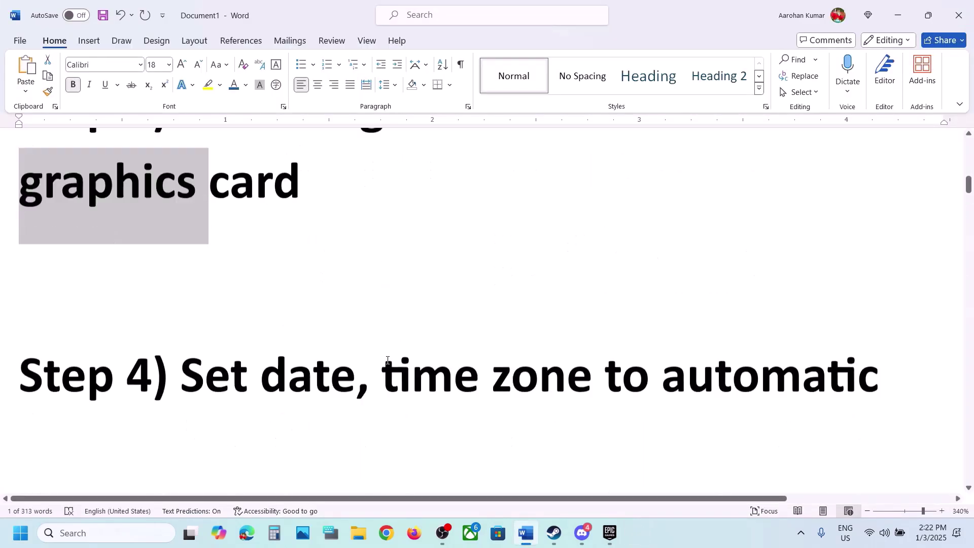
scroll(387, 361, up, 2)
drag(201, 334, 882, 320)
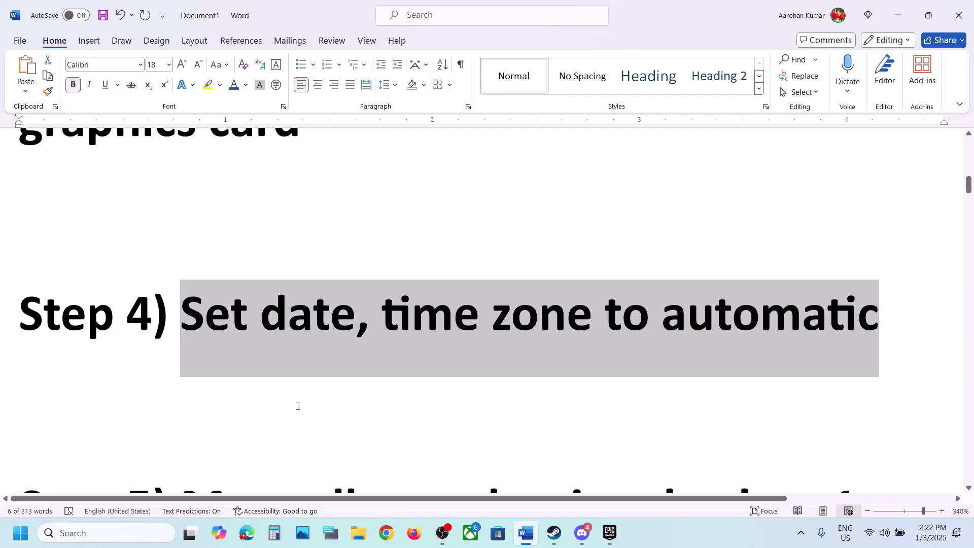
Step: Open the Date & time page in Windows Settings, sync the clock with the time server, and return to Word
key(super+i)
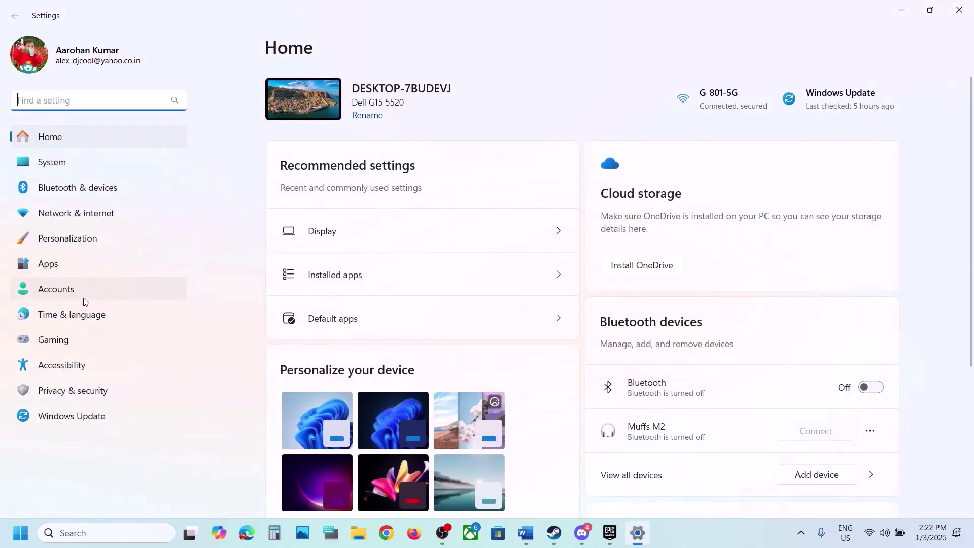
click(87, 313)
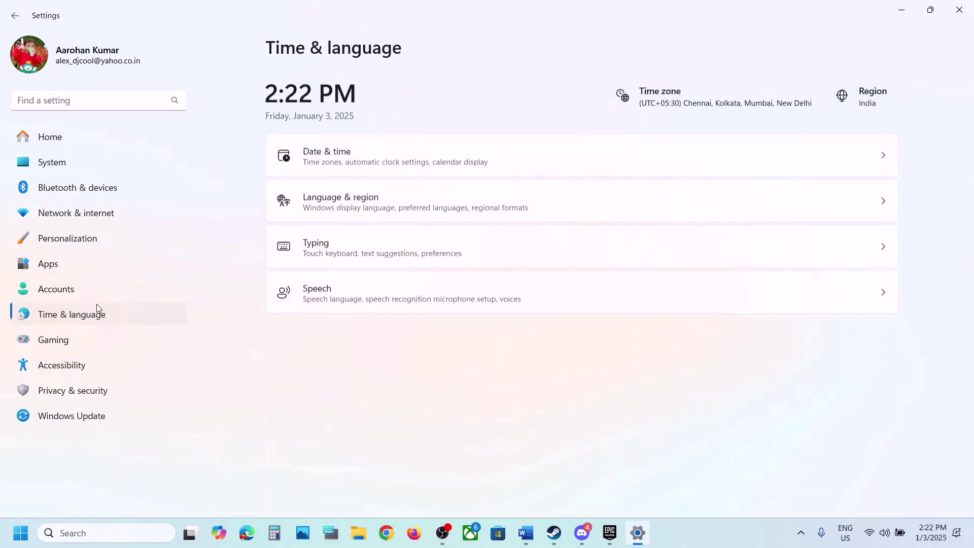
click(396, 166)
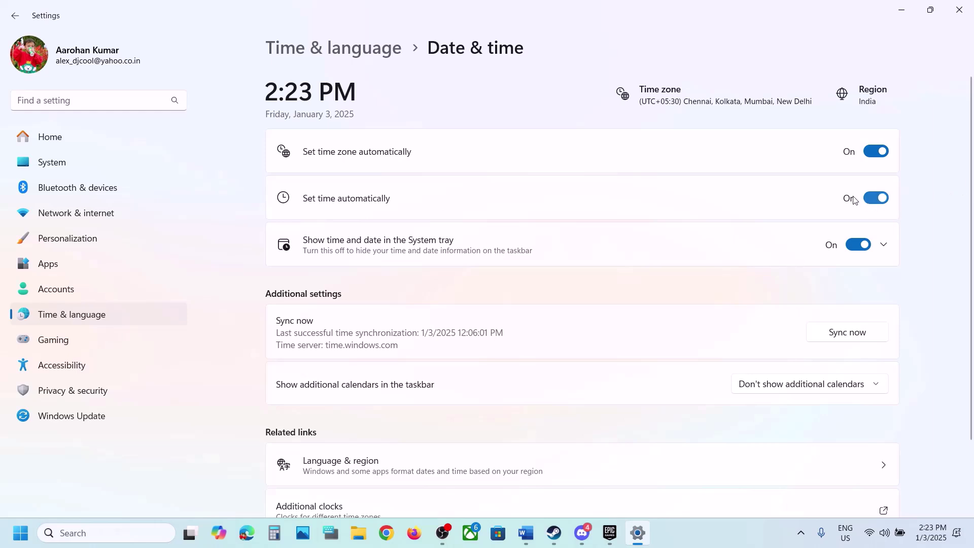
click(839, 335)
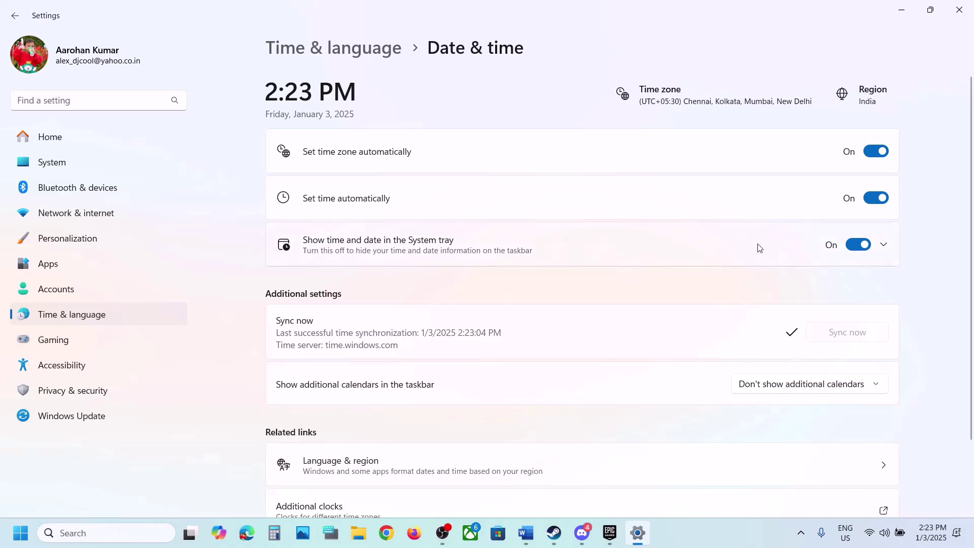
click(525, 533)
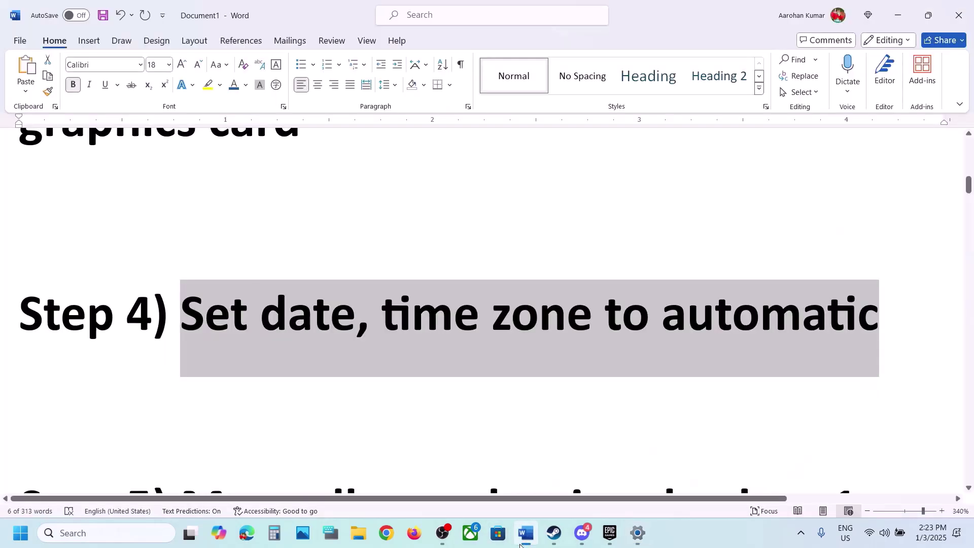
Step: Highlight the Step 5 text about manually setting the time back 1 day, and return to the Date & time settings
scroll(409, 306, down, 4)
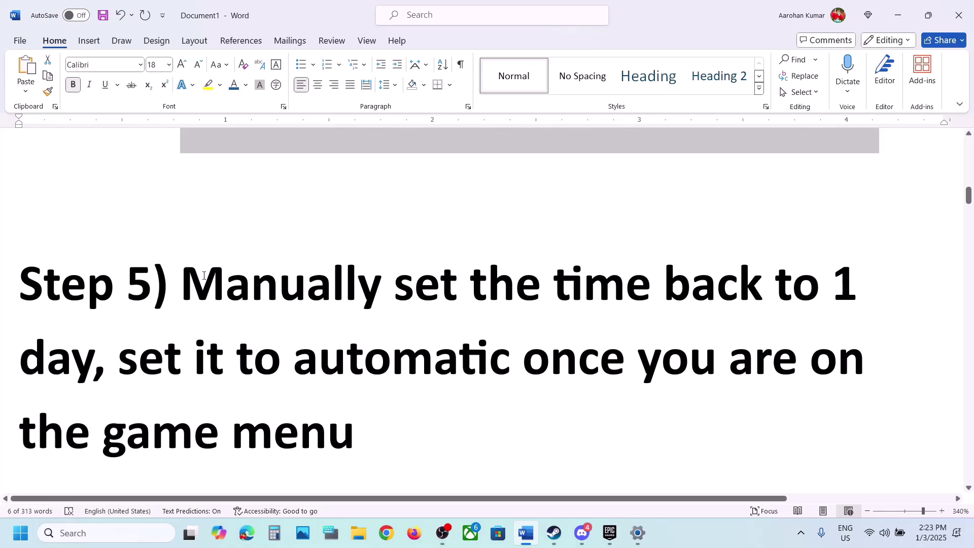
drag(204, 275, 104, 357)
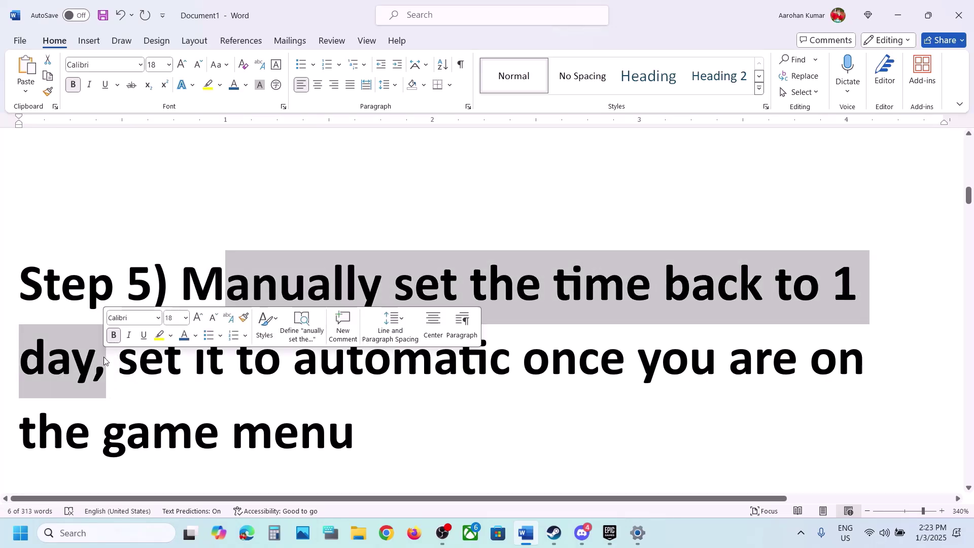
click(890, 19)
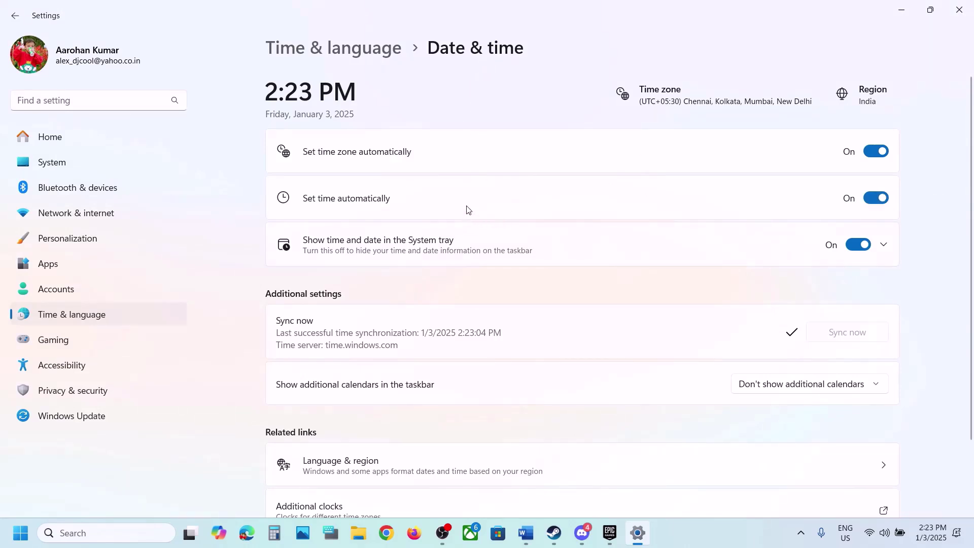
Step: Turn off automatic time setting and manually change the date to January 2, 2025
click(874, 198)
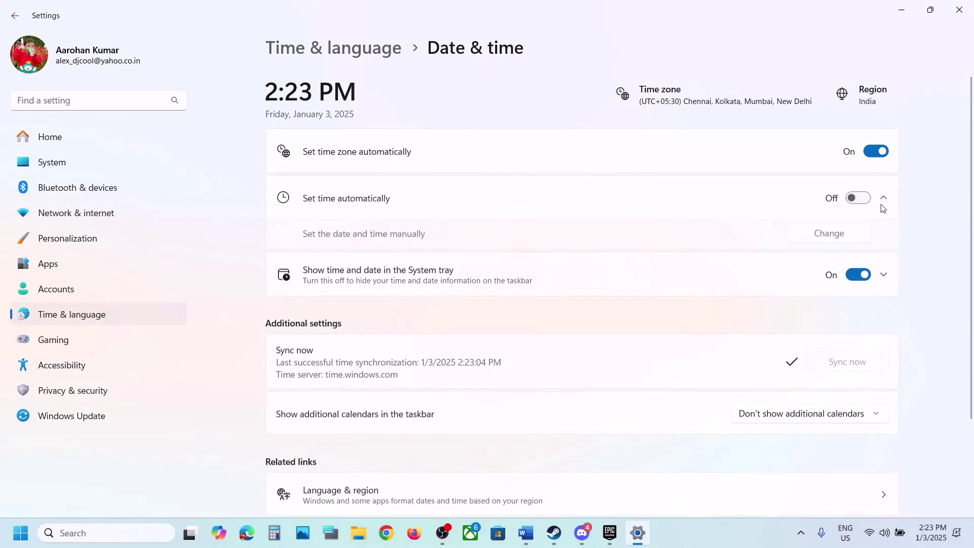
click(833, 239)
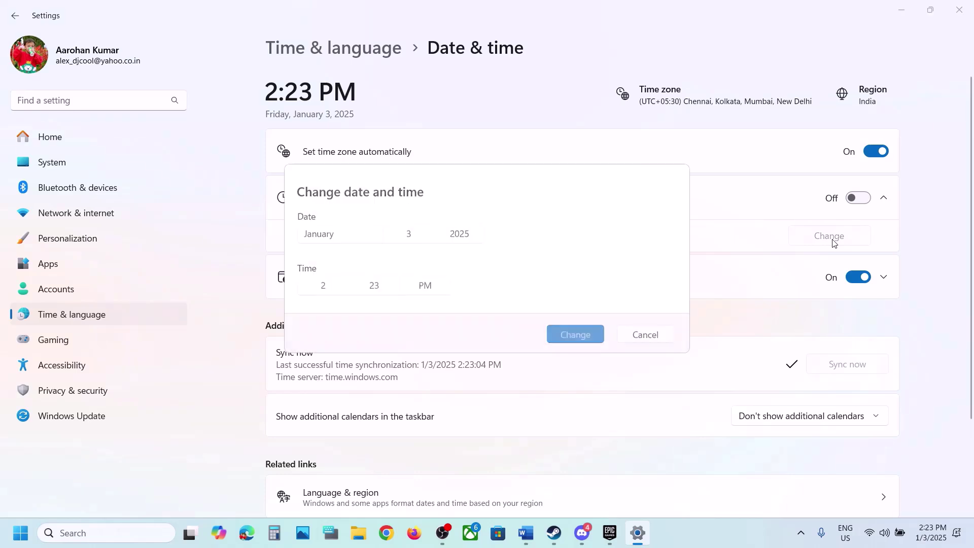
click(410, 235)
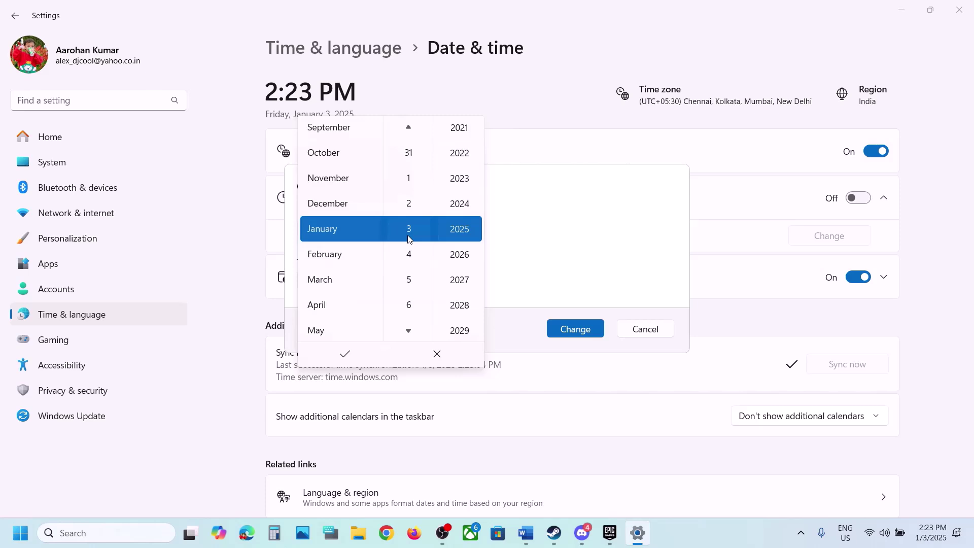
scroll(410, 239, up, 1)
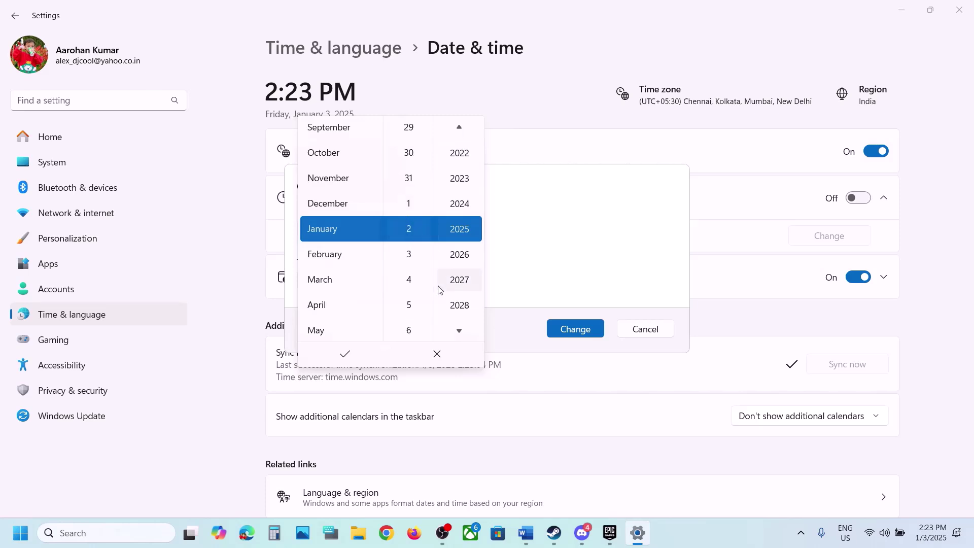
click(346, 355)
click(577, 339)
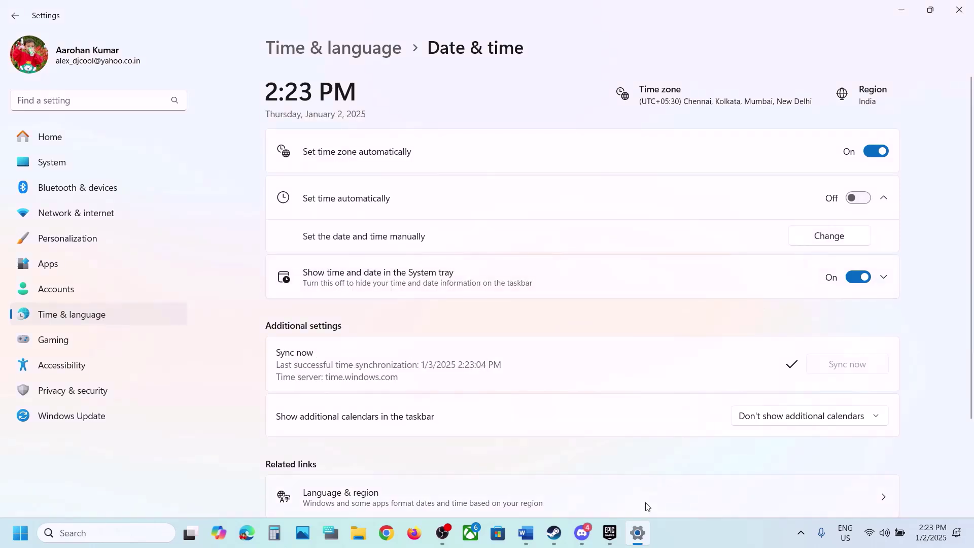
Step: Show the Epic Games library briefly, switch to the Word document, and highlight "game menu" in Step 5
click(606, 537)
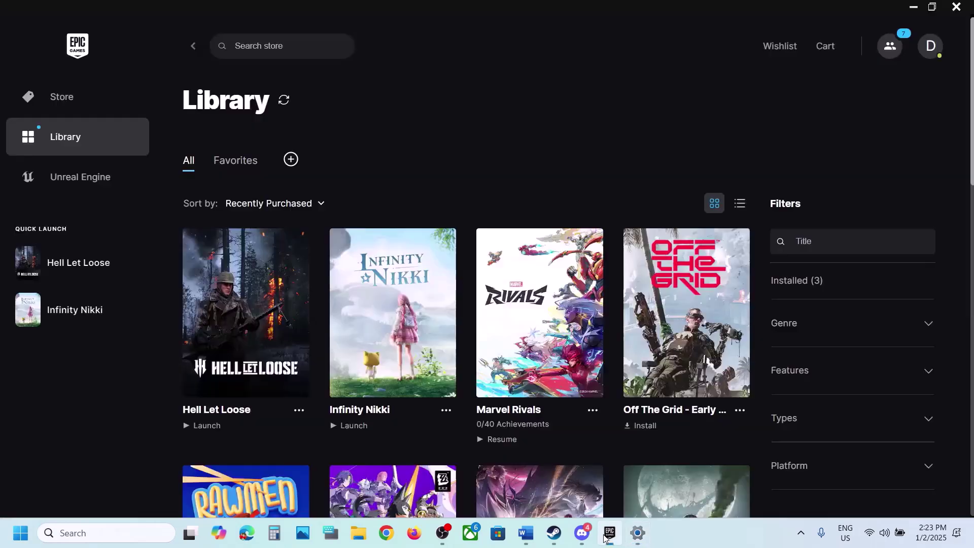
click(637, 533)
click(524, 536)
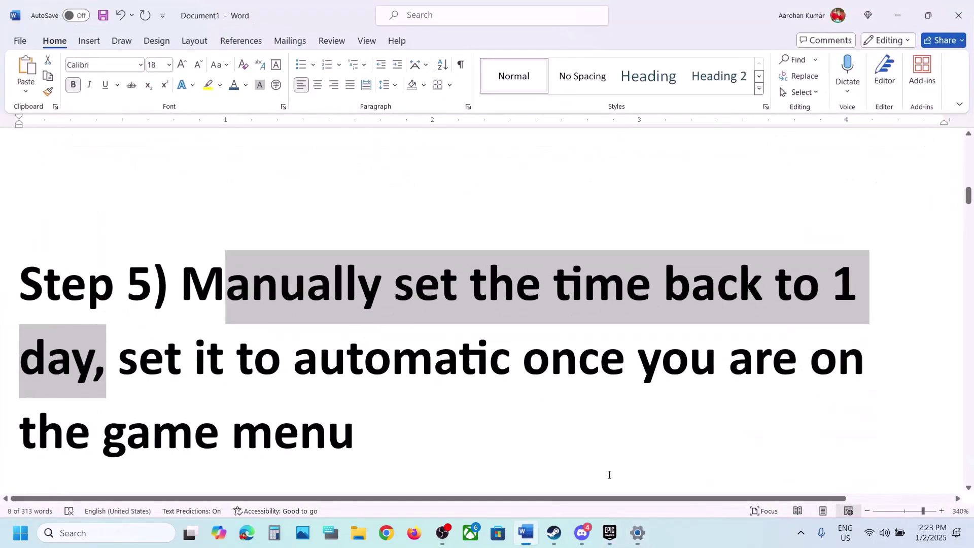
drag(215, 422, 394, 425)
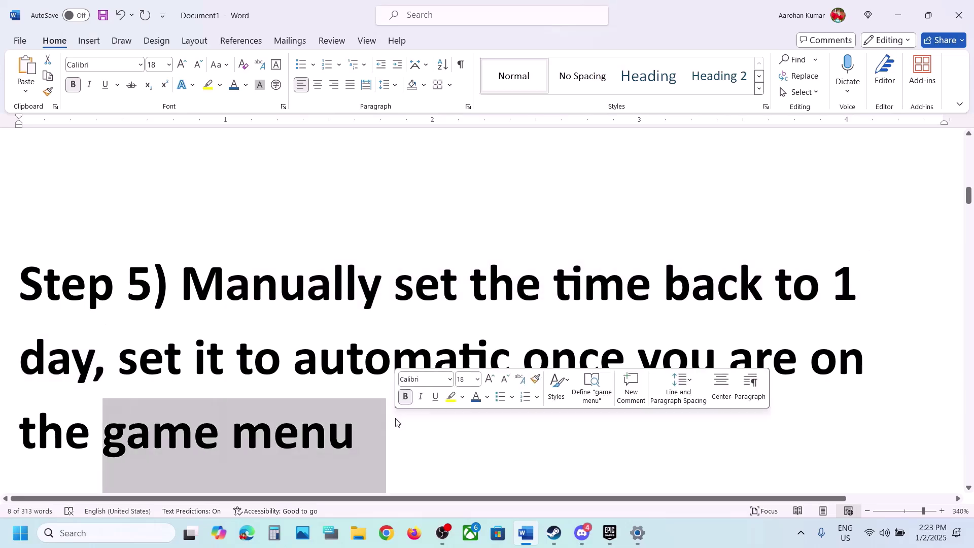
Step: Return to the Date & time settings, turn "Set time automatically" back on, and minimize Settings
click(897, 15)
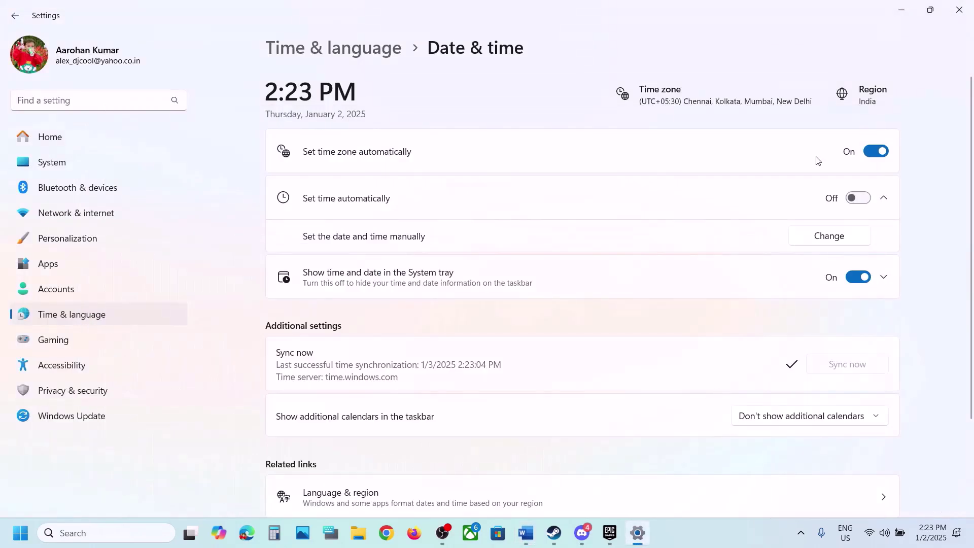
click(858, 198)
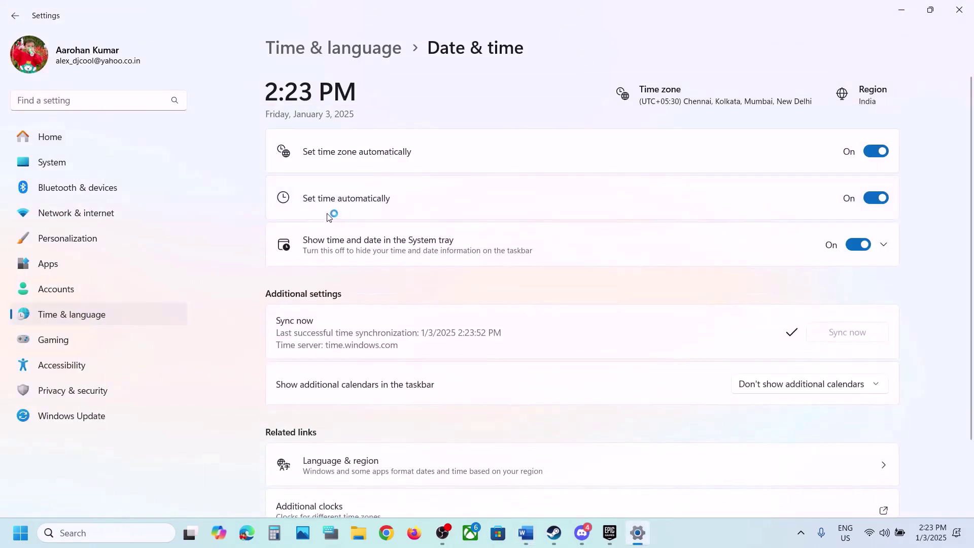
click(909, 11)
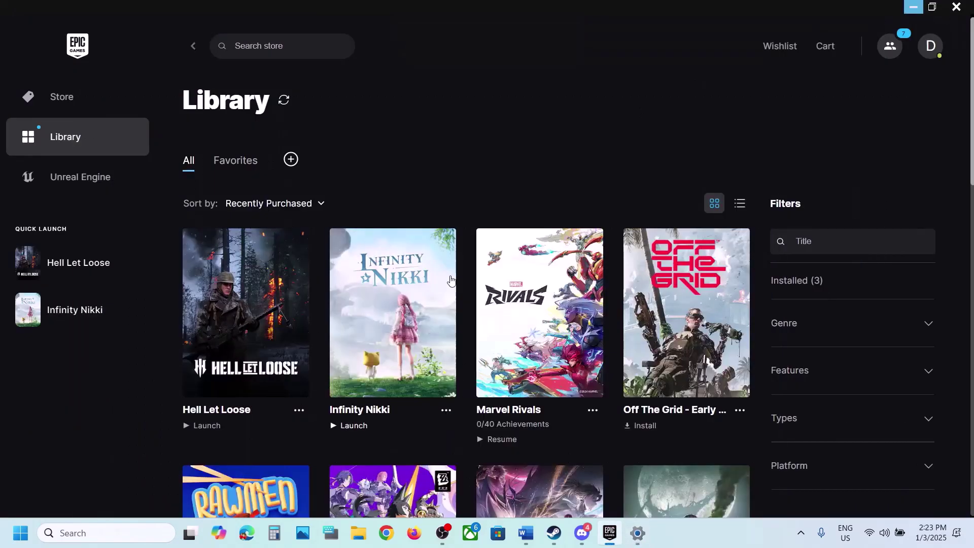
Step: Switch to the Word document and highlight the Step 6 text "Add all the exe file to antivirus program"
click(534, 531)
scroll(449, 375, down, 5)
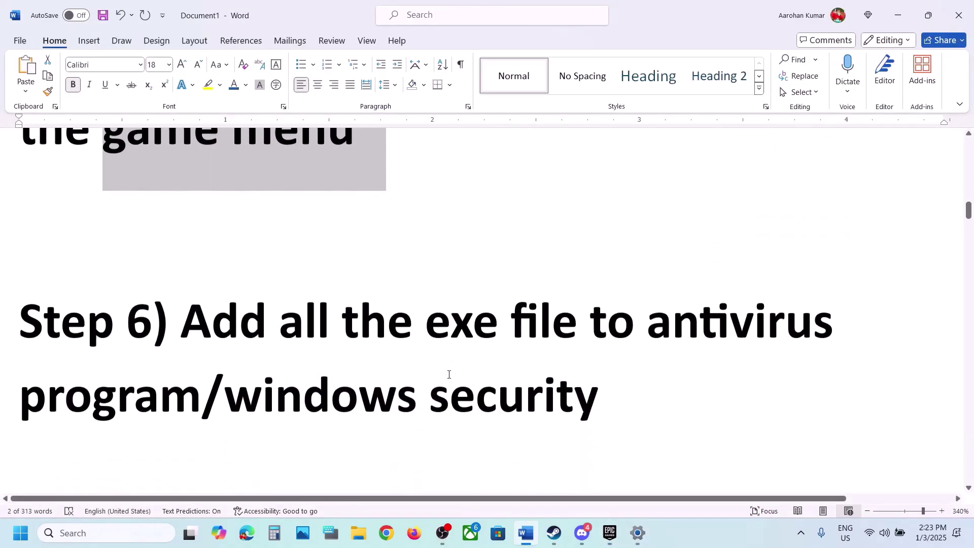
drag(188, 310, 206, 392)
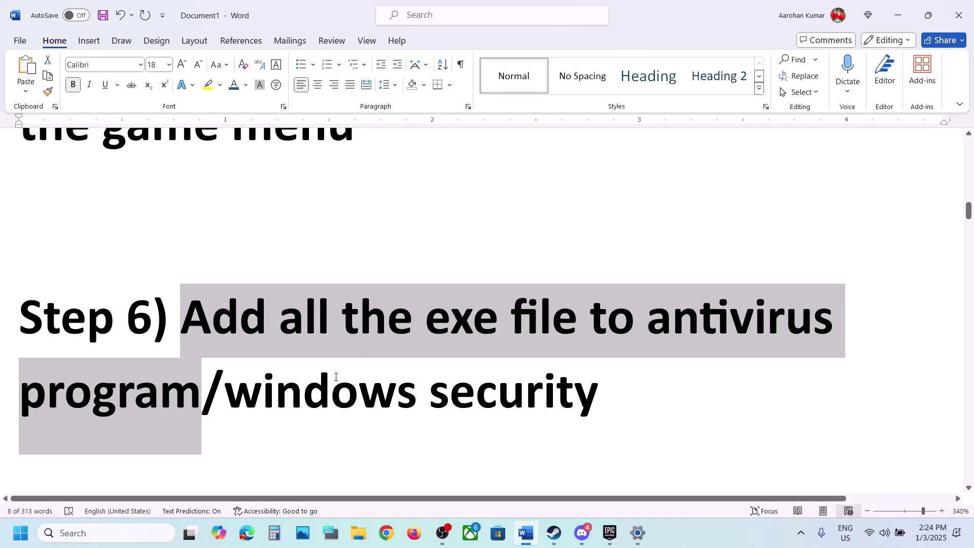
Step: Open the list of apps allowed through Controlled folder access under Ransomware protection in Windows Security
key(alt+Tab)
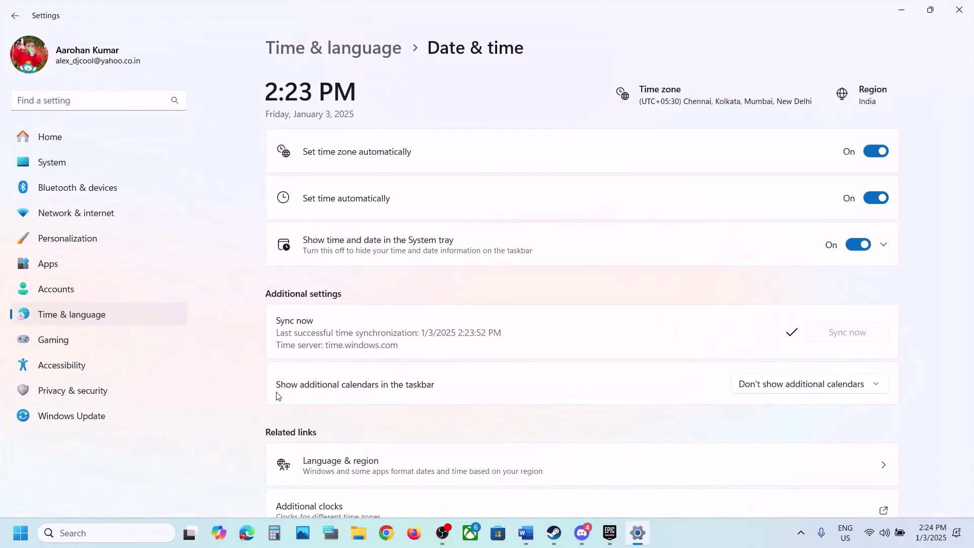
click(135, 391)
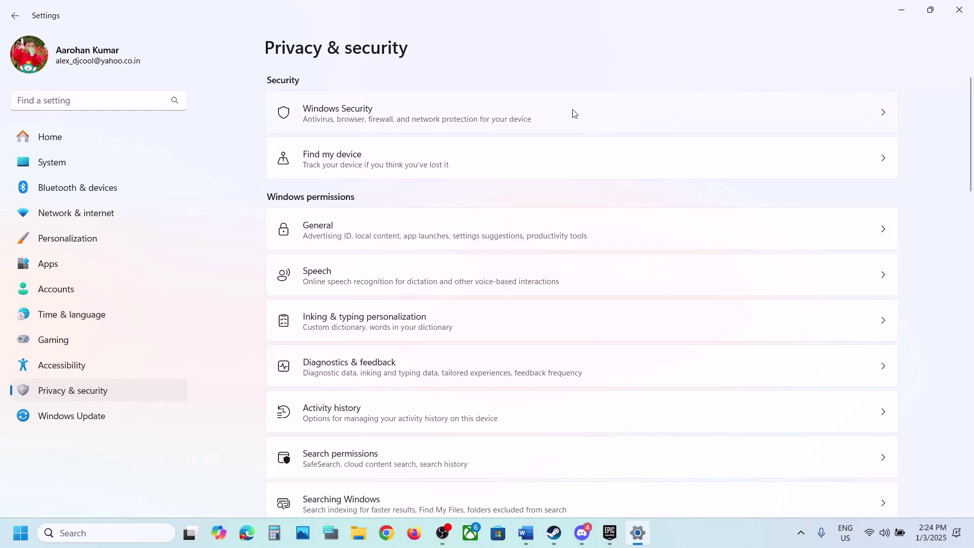
click(430, 115)
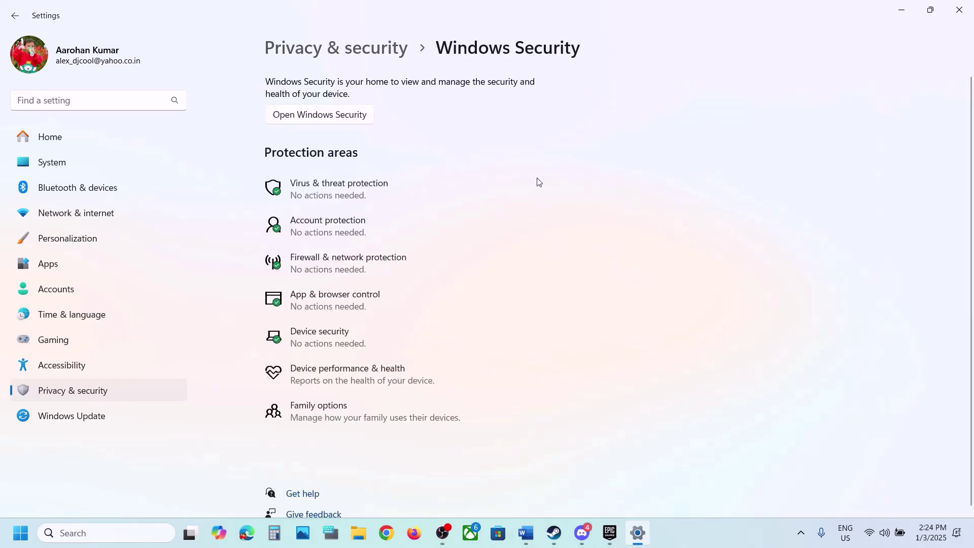
click(350, 202)
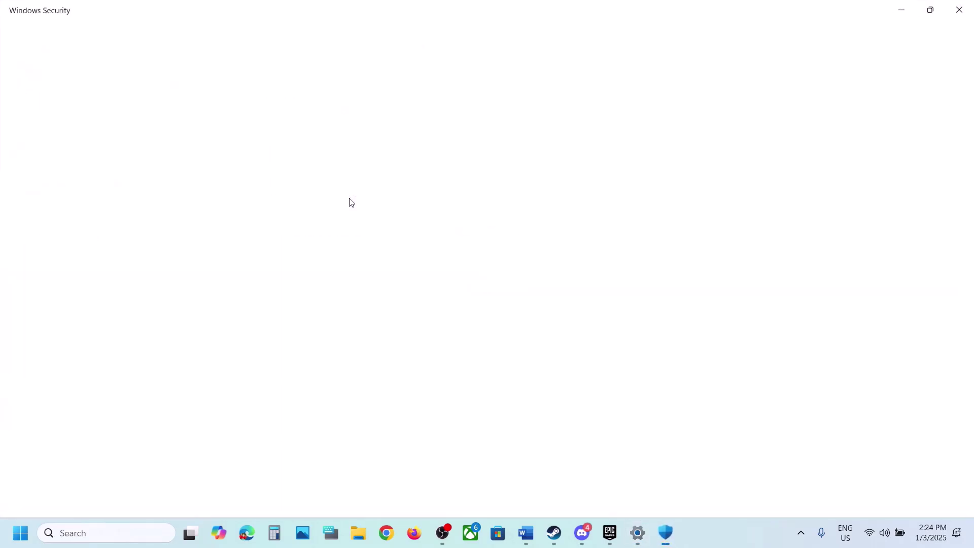
scroll(348, 202, down, 3)
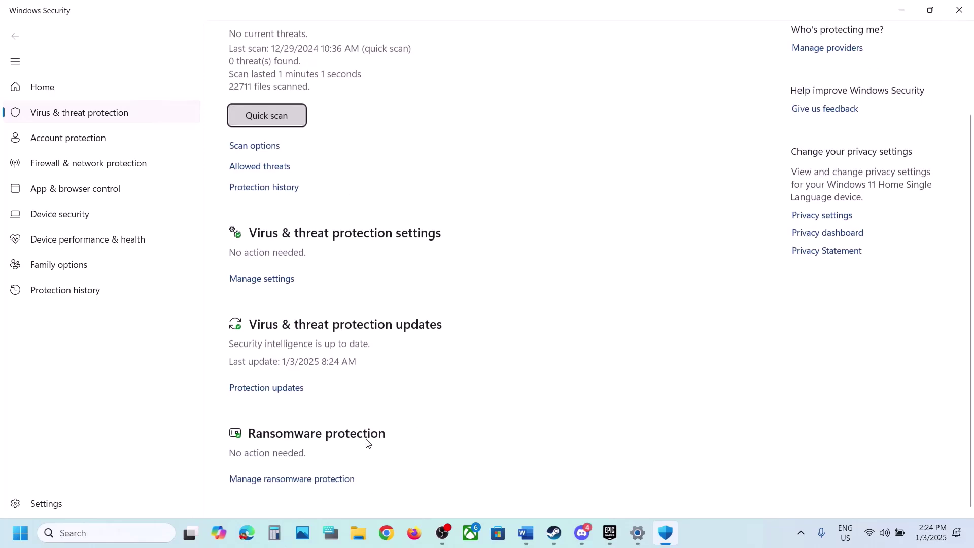
click(306, 479)
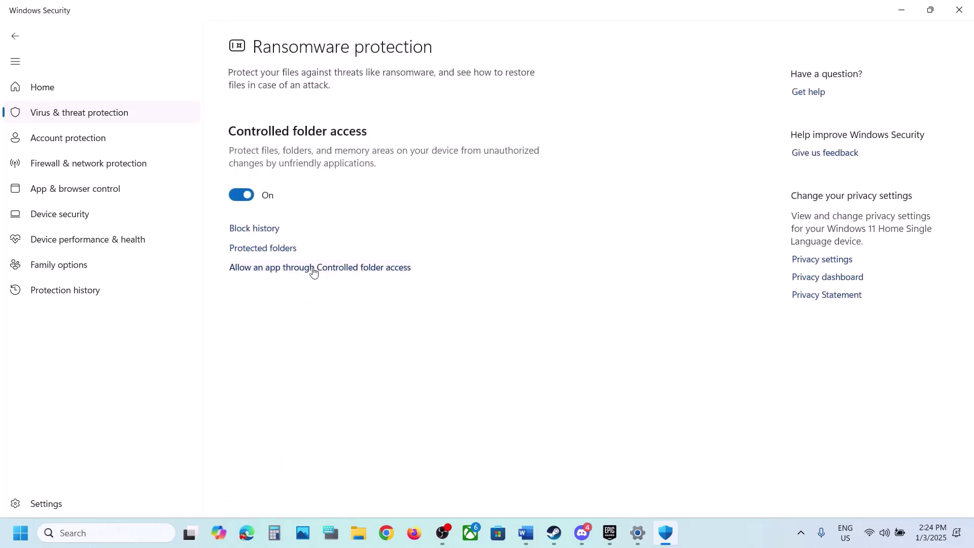
click(324, 274)
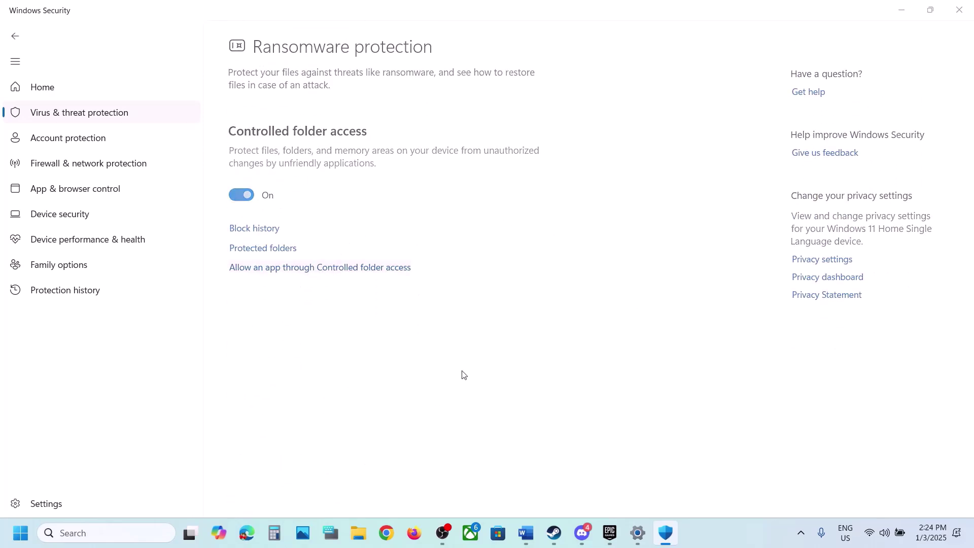
Step: Add HLLEpicGamesStore from the HellLetLooseG0WU4 folder to the apps allowed through Controlled folder access
scroll(413, 156, down, 2)
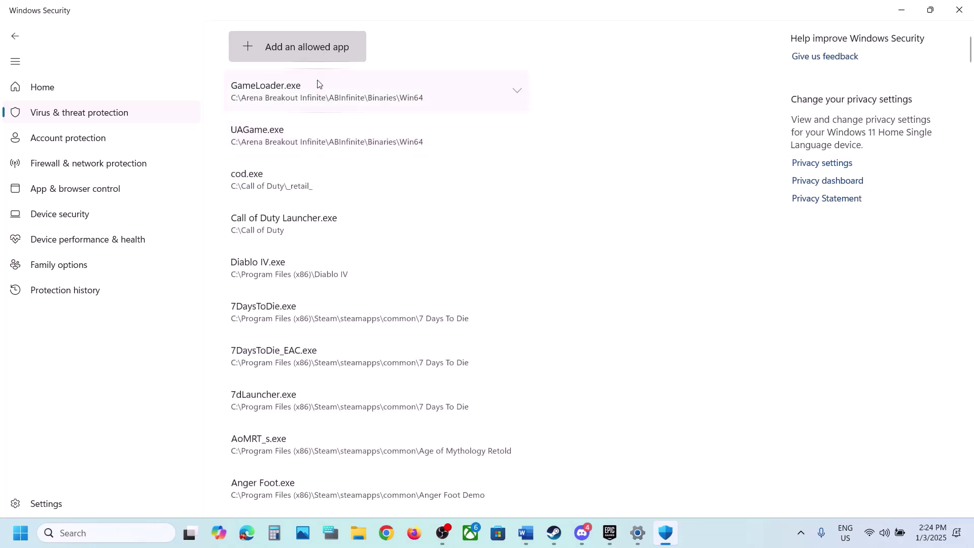
click(315, 52)
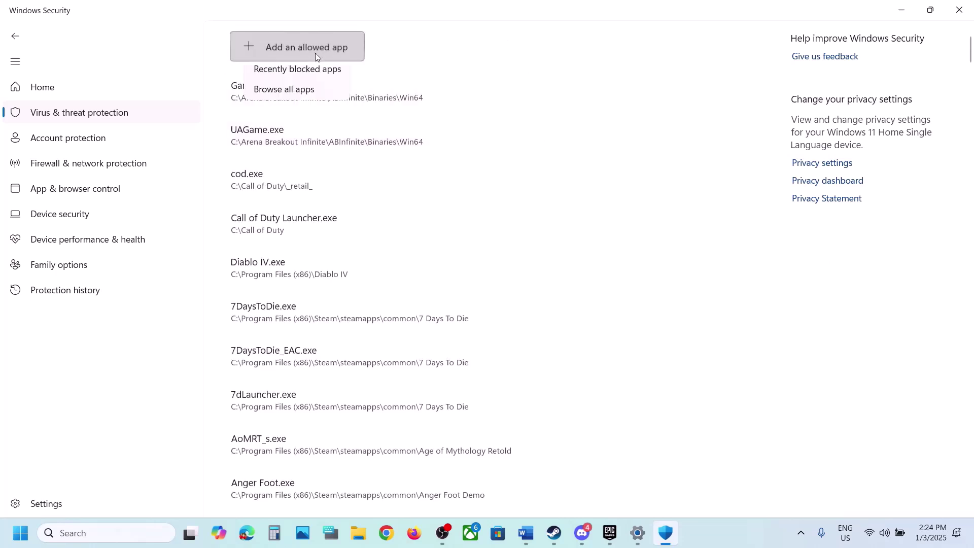
click(307, 97)
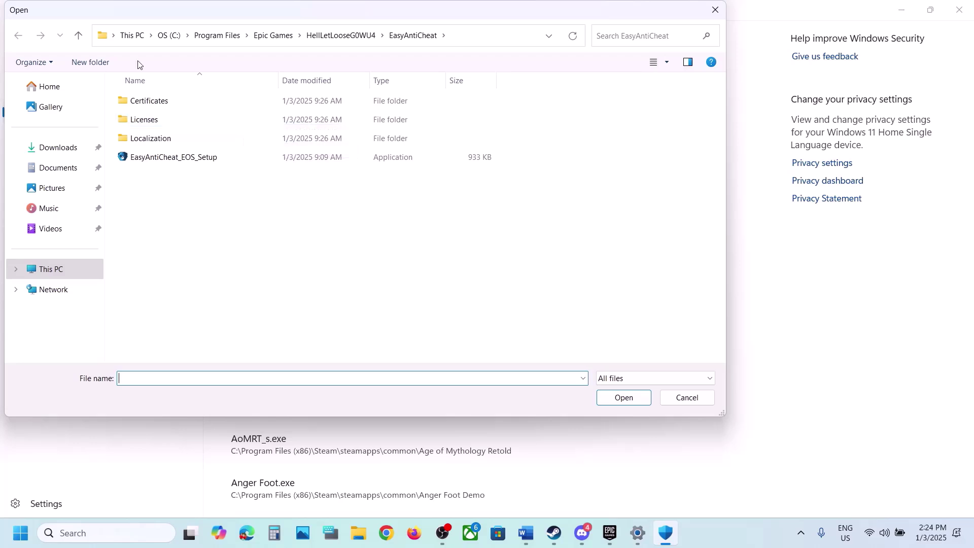
click(76, 35)
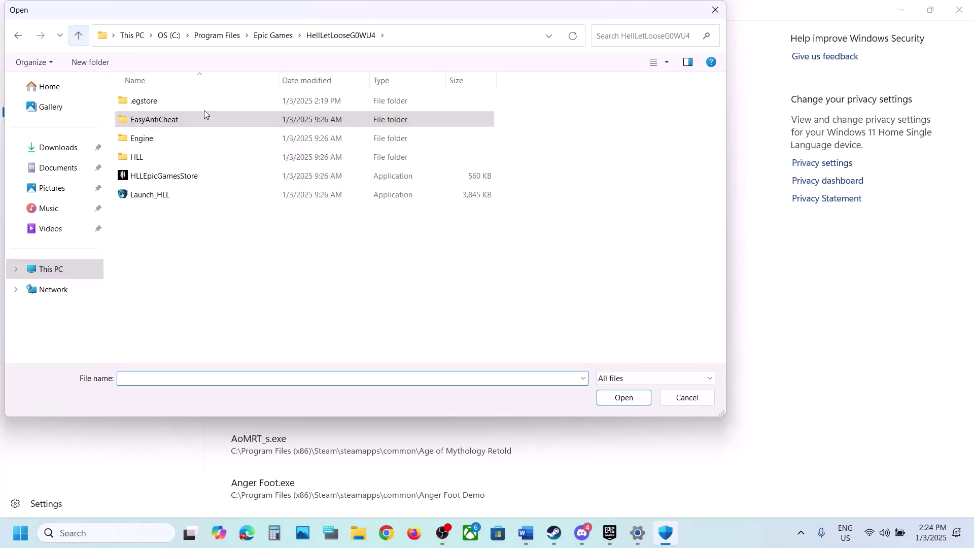
click(164, 176)
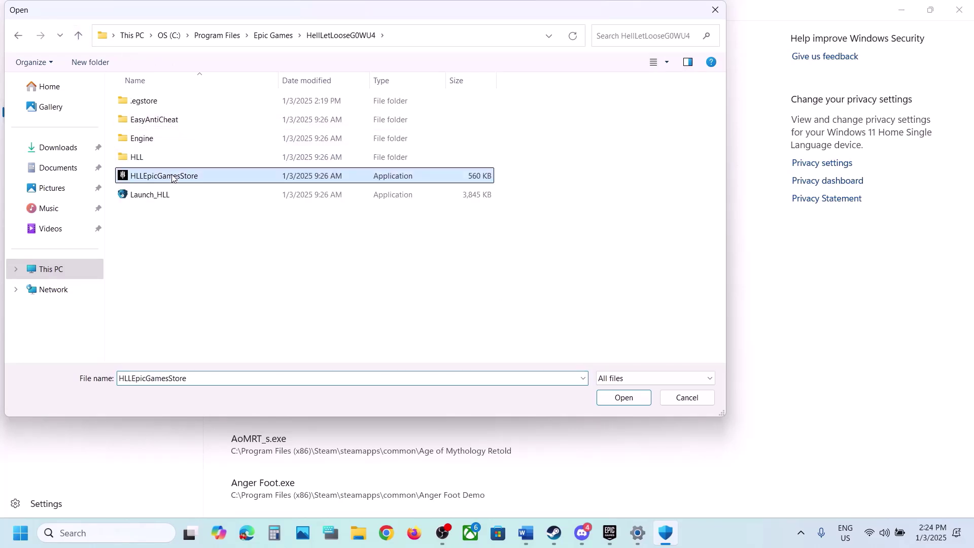
click(622, 400)
Step: Add Launch_HLL from the HellLetLooseG0WU4 folder to the apps allowed through Controlled folder access
click(327, 54)
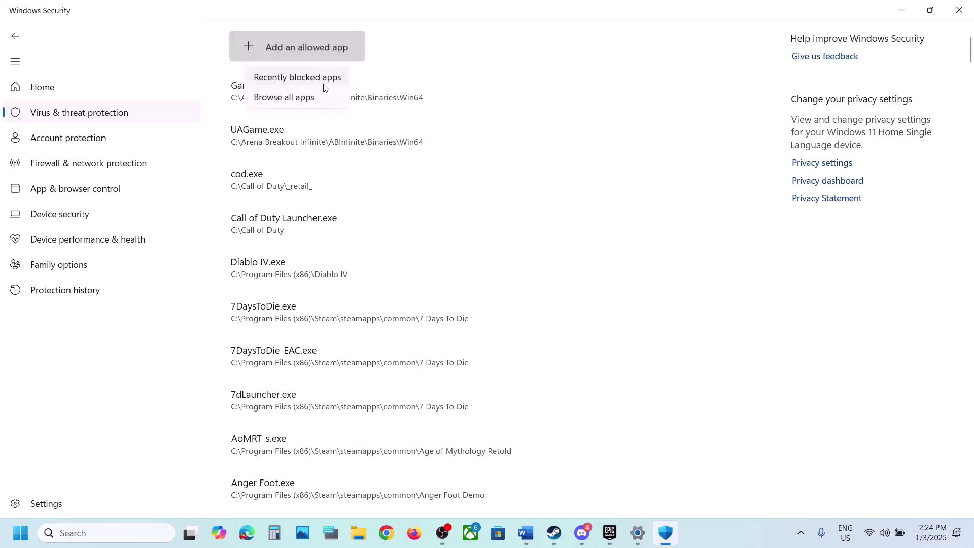
click(255, 101)
click(179, 192)
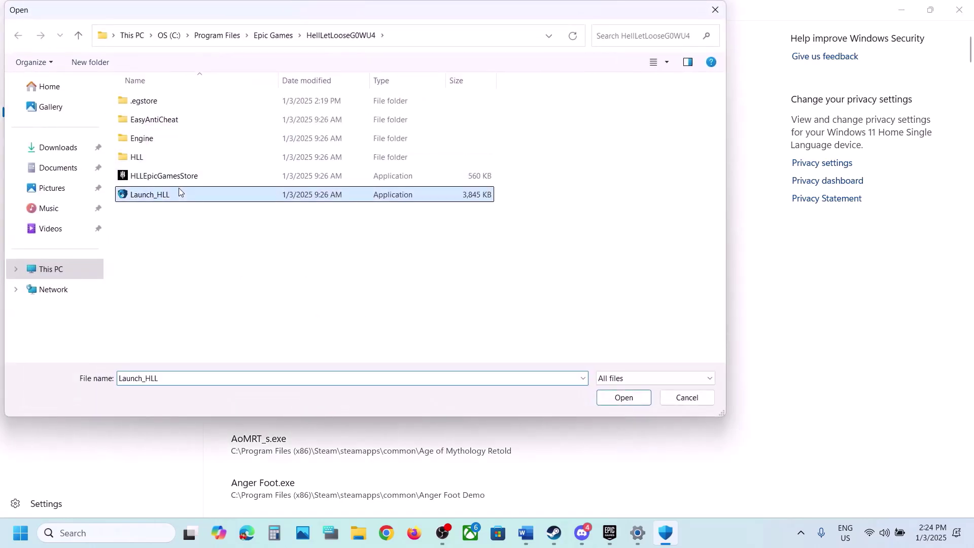
click(624, 398)
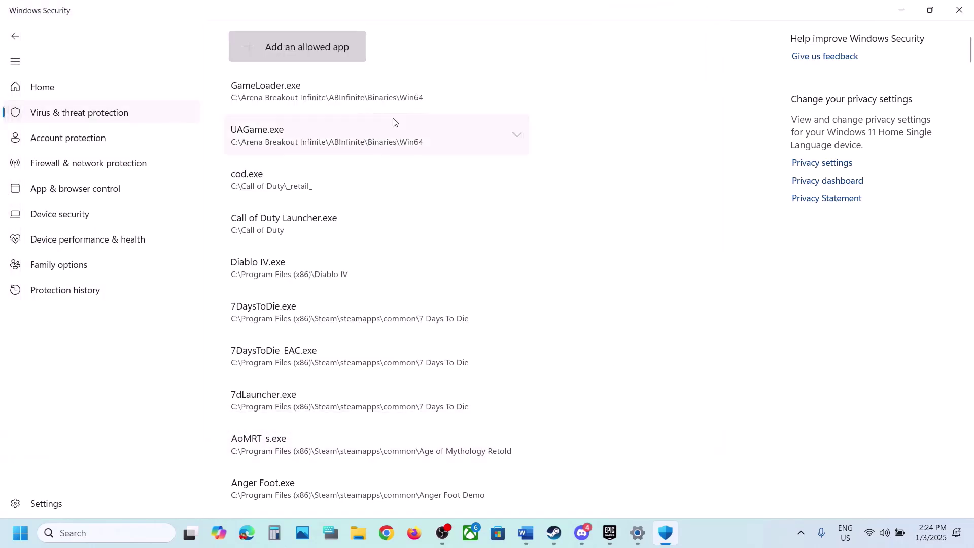
Step: Add HLLEpicGamesStore-Win64-Shipping from the game's HLL\Binaries\Win64 folder to the apps allowed through Controlled folder access
click(318, 57)
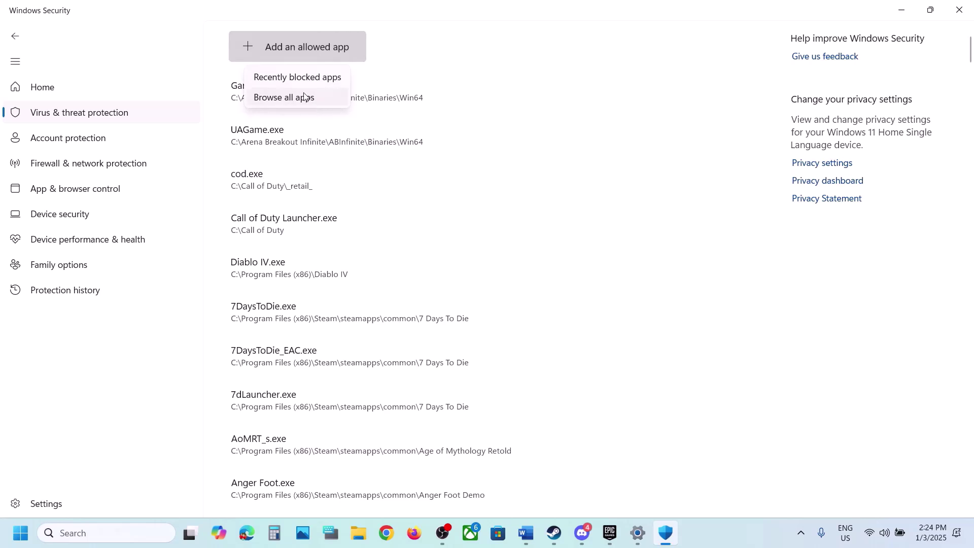
click(304, 97)
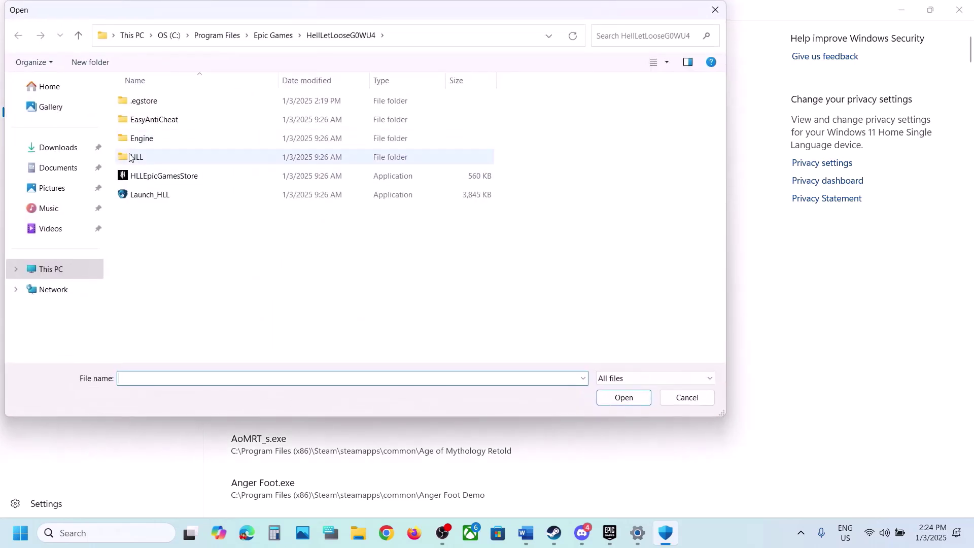
double_click(130, 157)
double_click(159, 100)
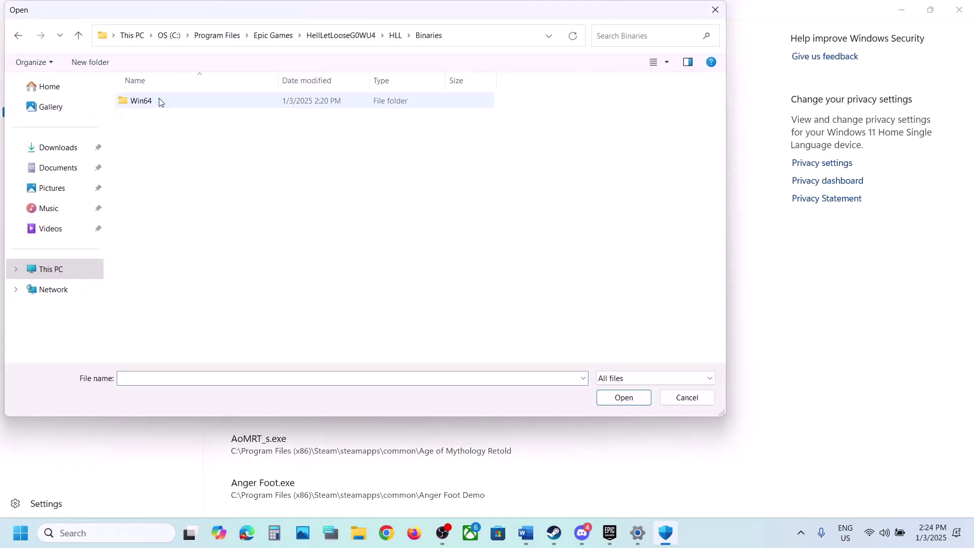
double_click(160, 101)
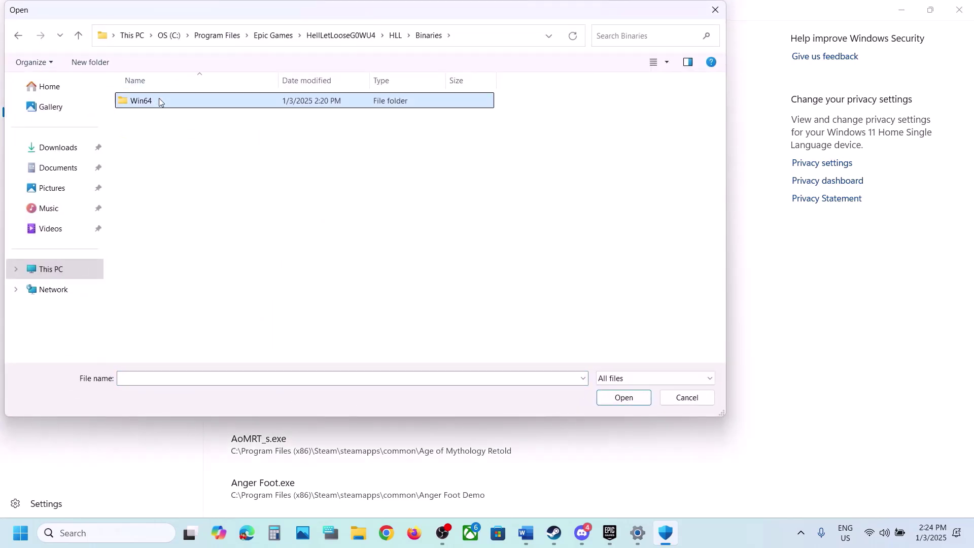
click(226, 109)
click(610, 399)
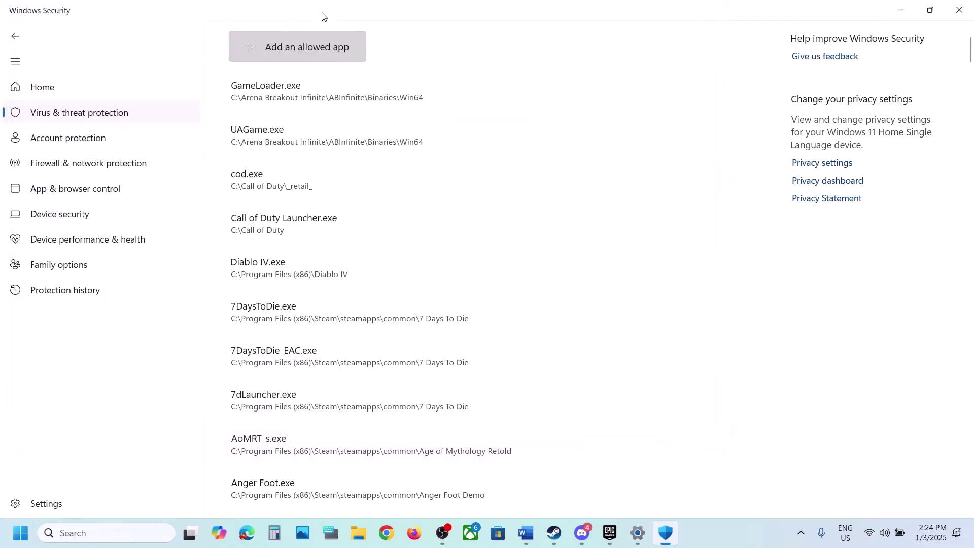
Step: Add EasyAntiCheat_EOS_Setup from the game's EasyAntiCheat folder to the apps allowed through Controlled folder access
click(311, 44)
click(298, 97)
click(77, 35)
click(78, 36)
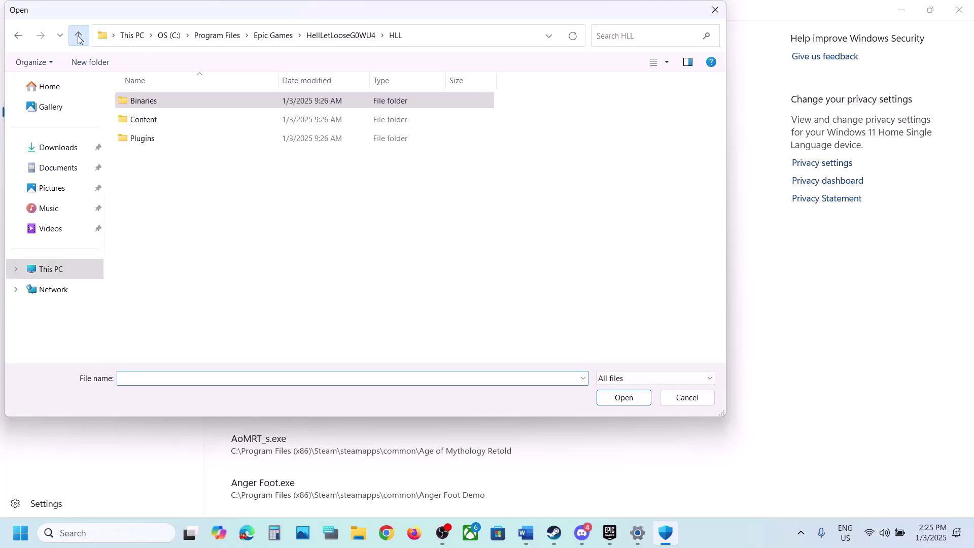
click(78, 36)
double_click(151, 119)
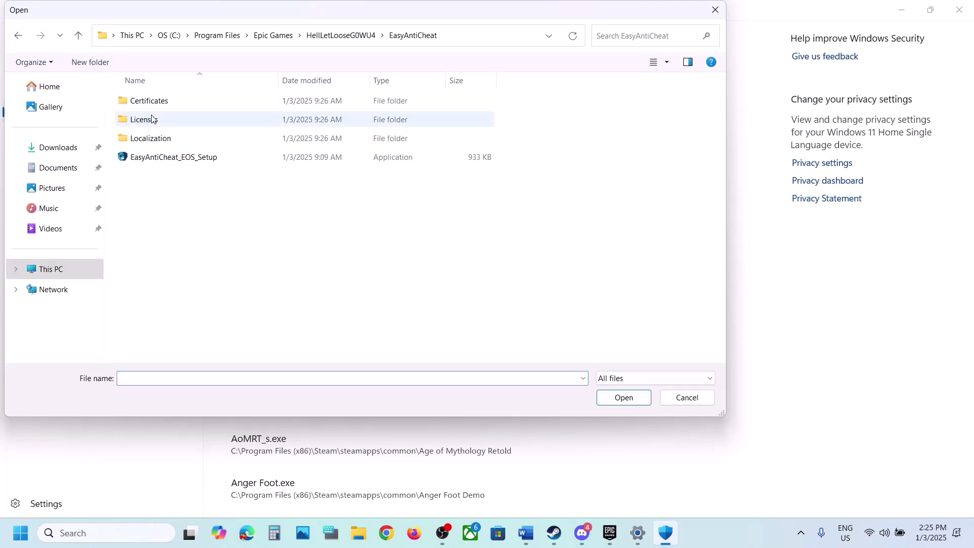
click(162, 157)
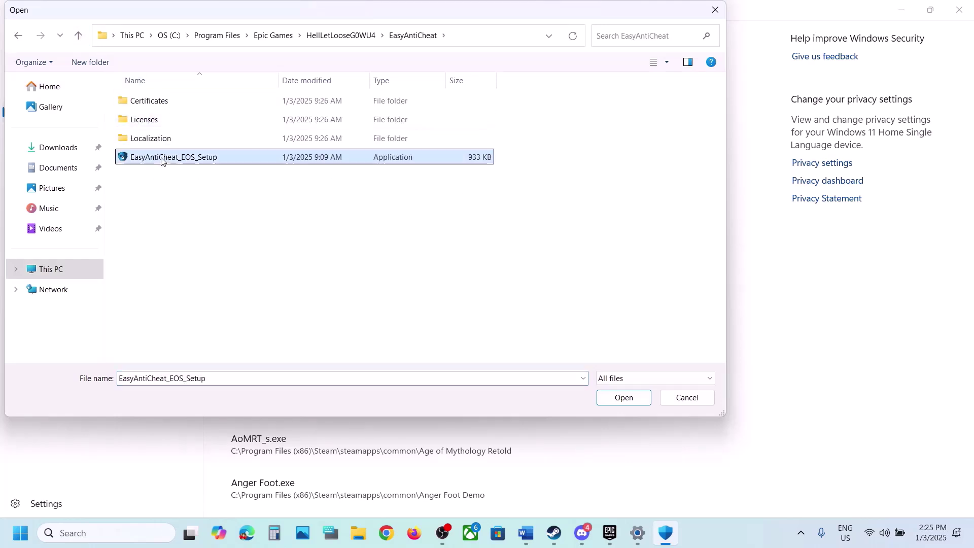
click(625, 398)
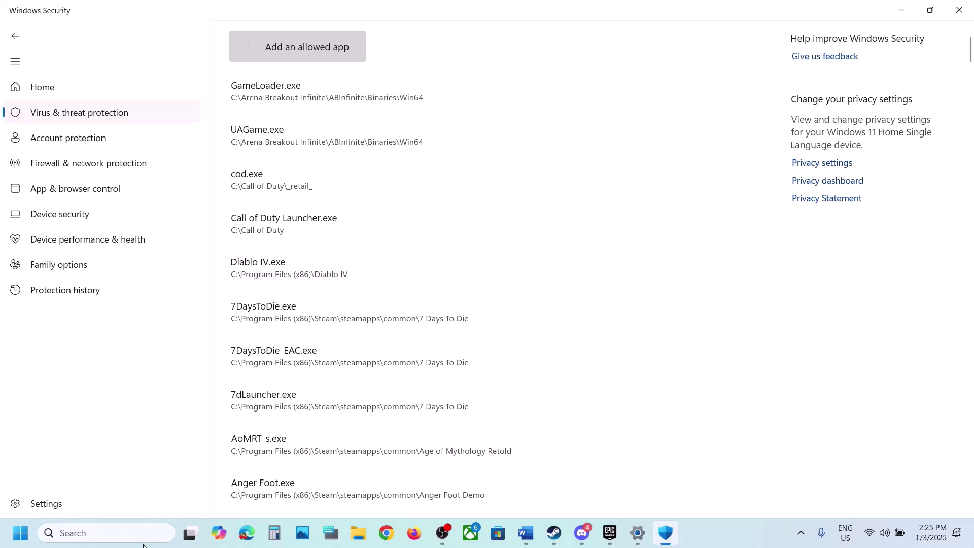
Step: Open the Windows Defender Firewall allowed apps list from Control Panel's System and Security and unlock its settings for changes
click(129, 532)
text(com)
key(BackSpace)
text(ntrol)
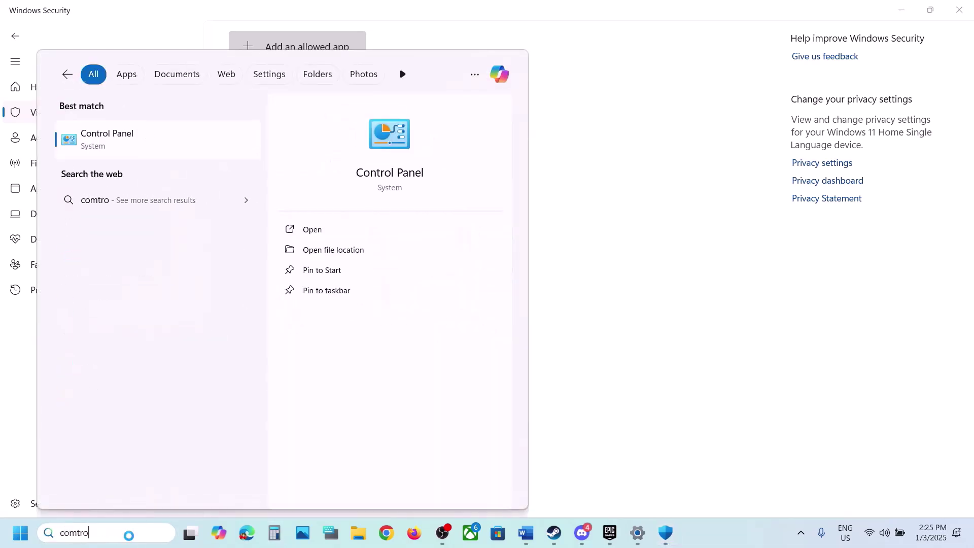
key(Return)
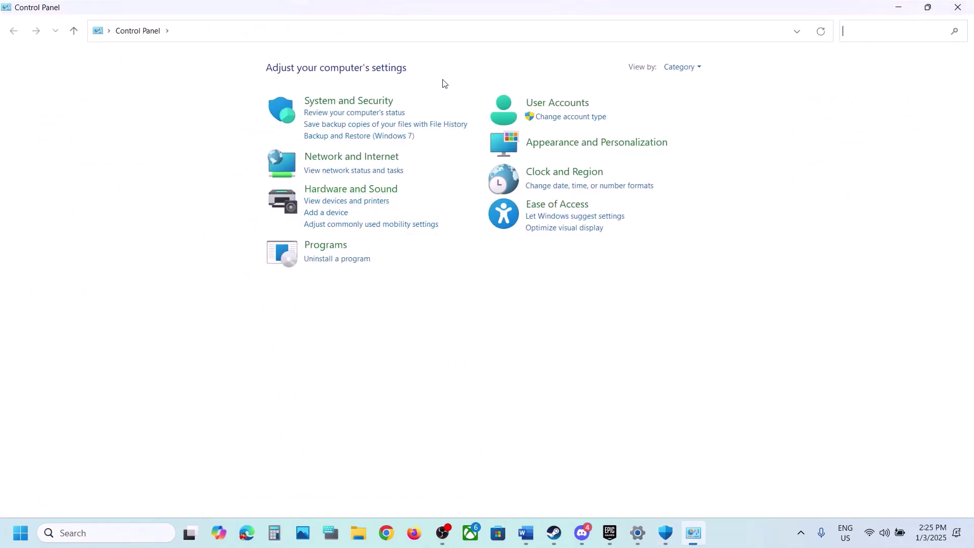
click(368, 101)
click(253, 110)
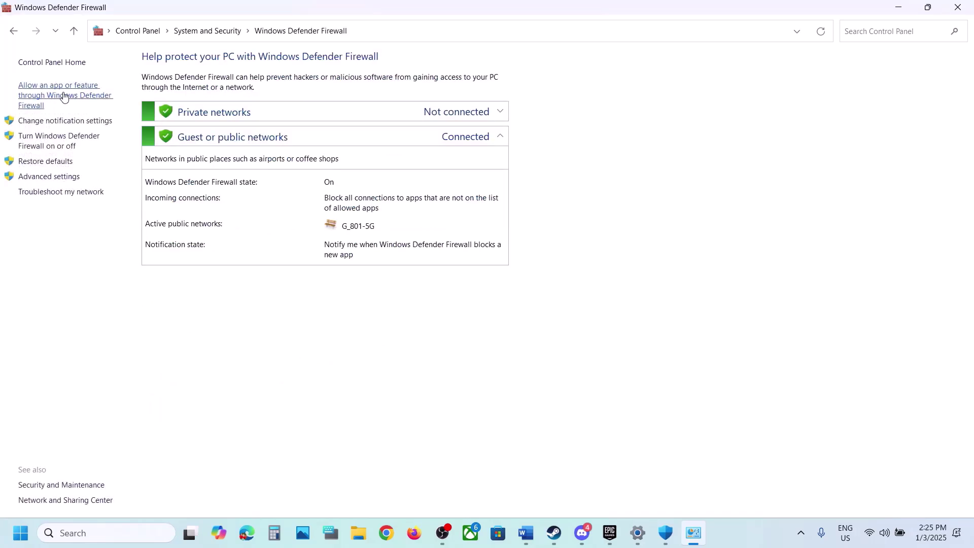
click(63, 96)
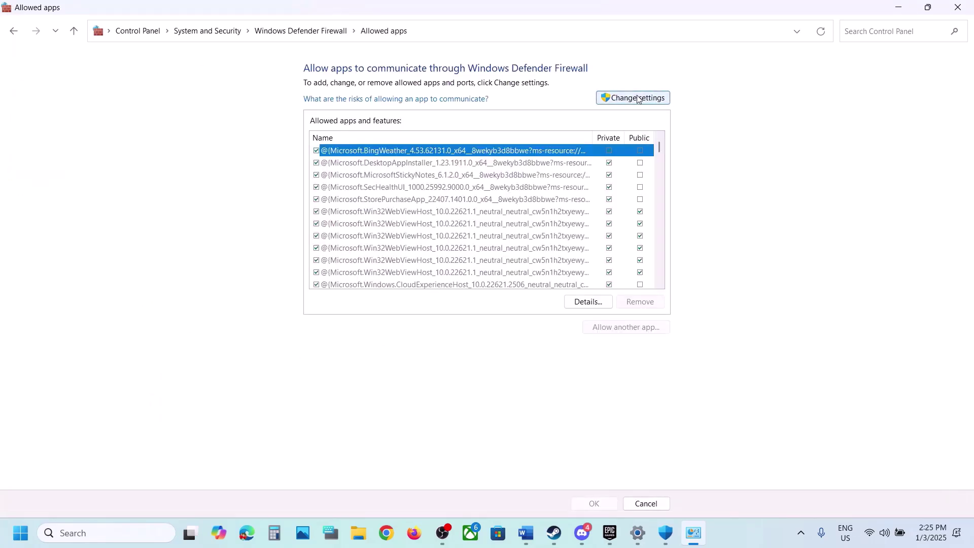
click(638, 98)
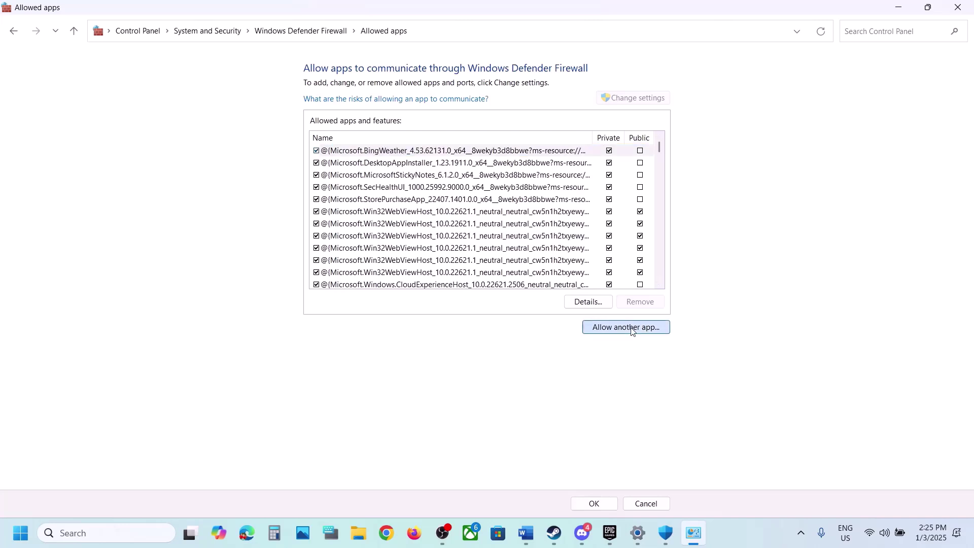
Step: Try to add HLLEpicGamesStore from the HellLetLooseG0WU4 folder to the firewall's allowed apps
click(632, 329)
click(573, 325)
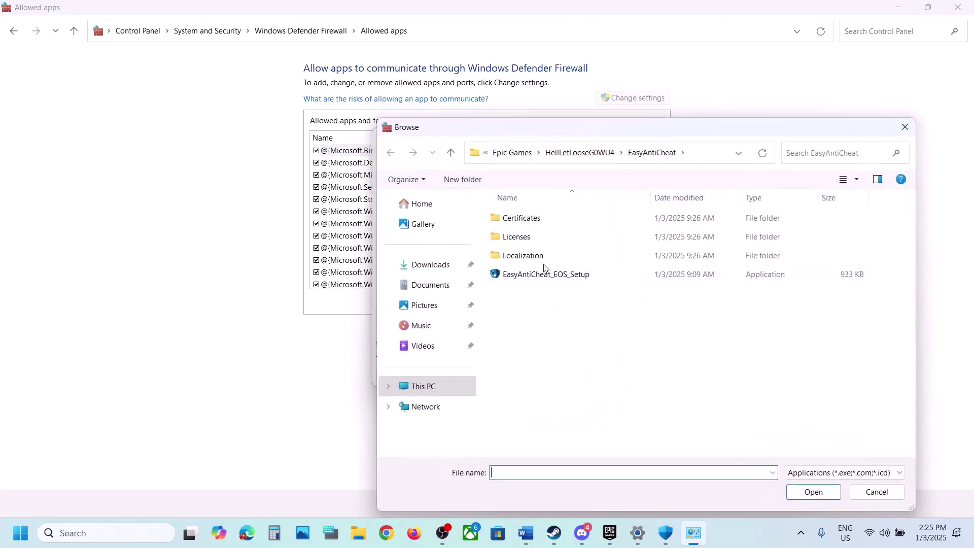
click(451, 153)
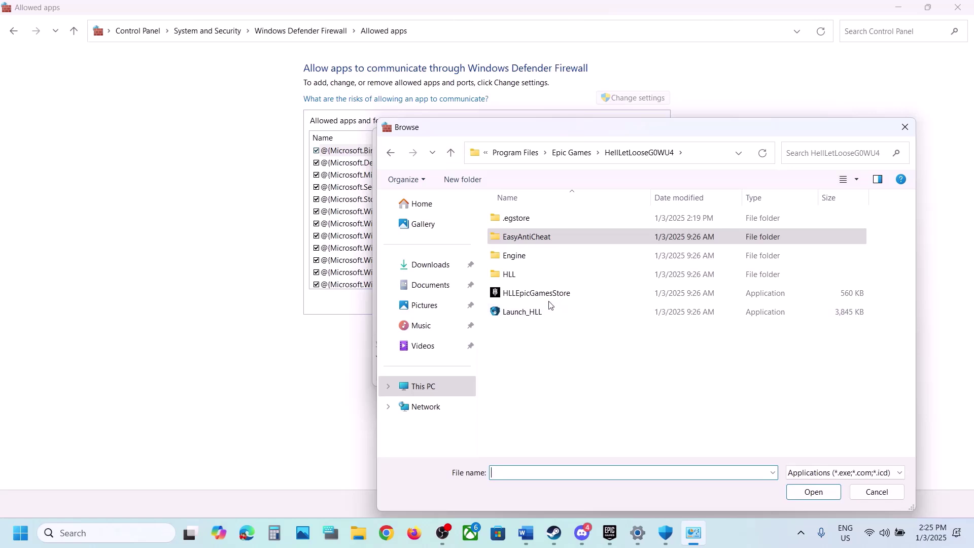
click(535, 294)
click(816, 500)
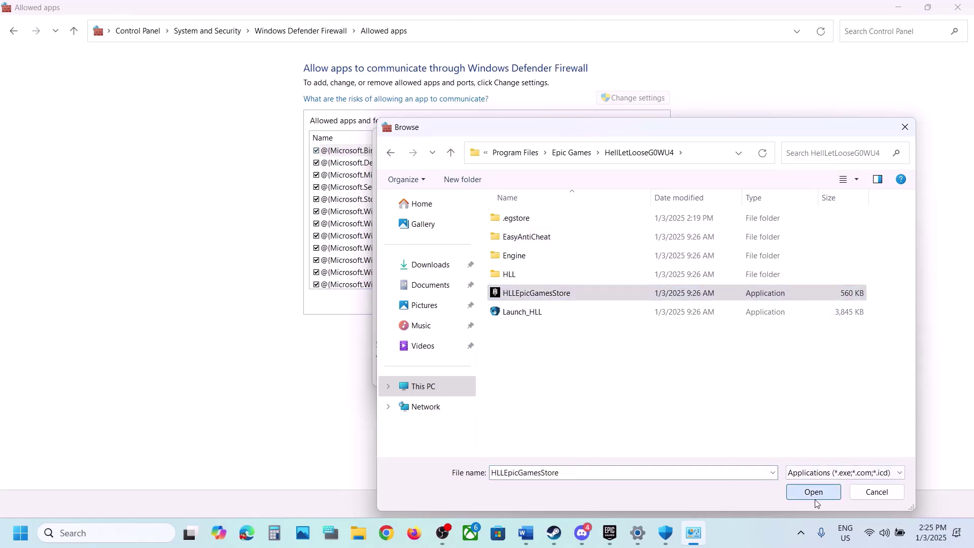
click(528, 375)
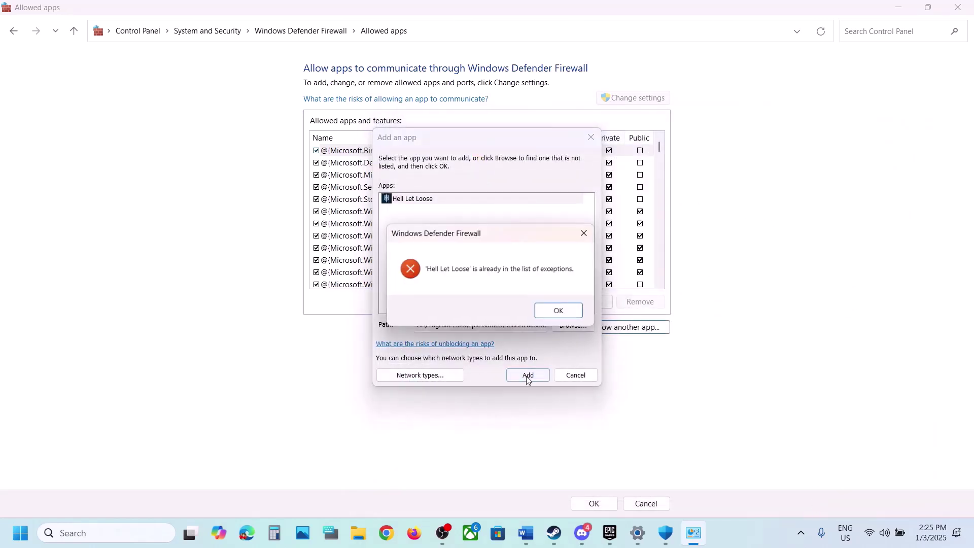
click(553, 312)
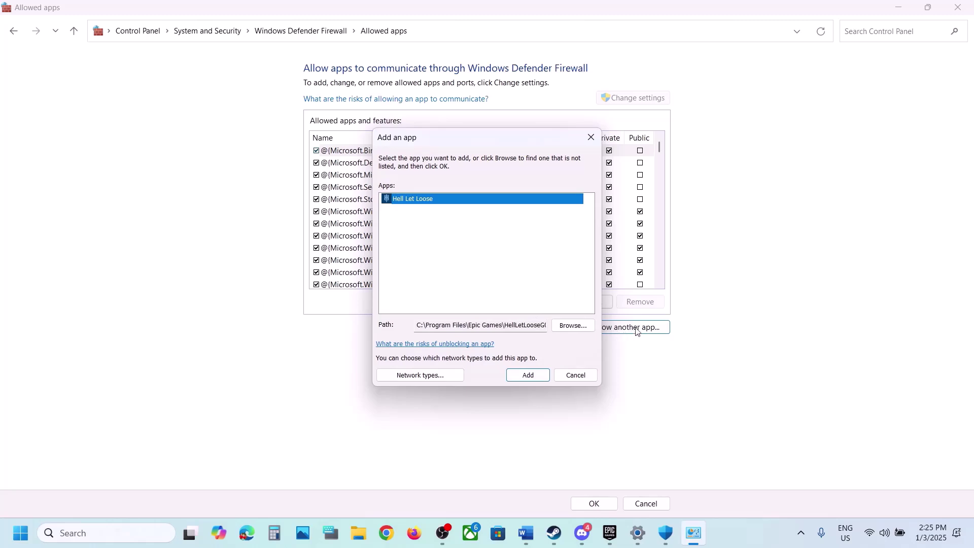
Step: Try to add Launch_HLL from the HellLetLooseG0WU4 folder to the firewall's allowed apps
click(573, 325)
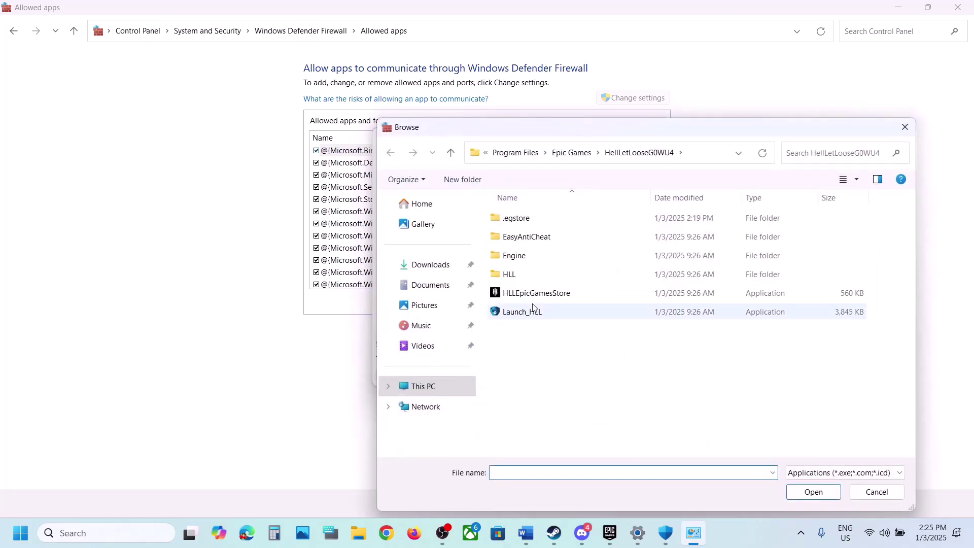
click(533, 309)
click(813, 492)
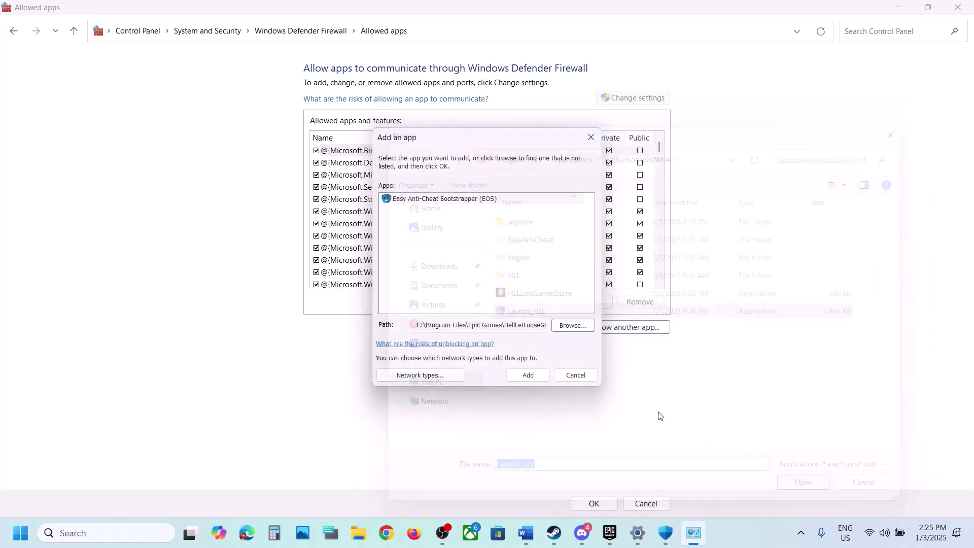
click(523, 378)
click(567, 314)
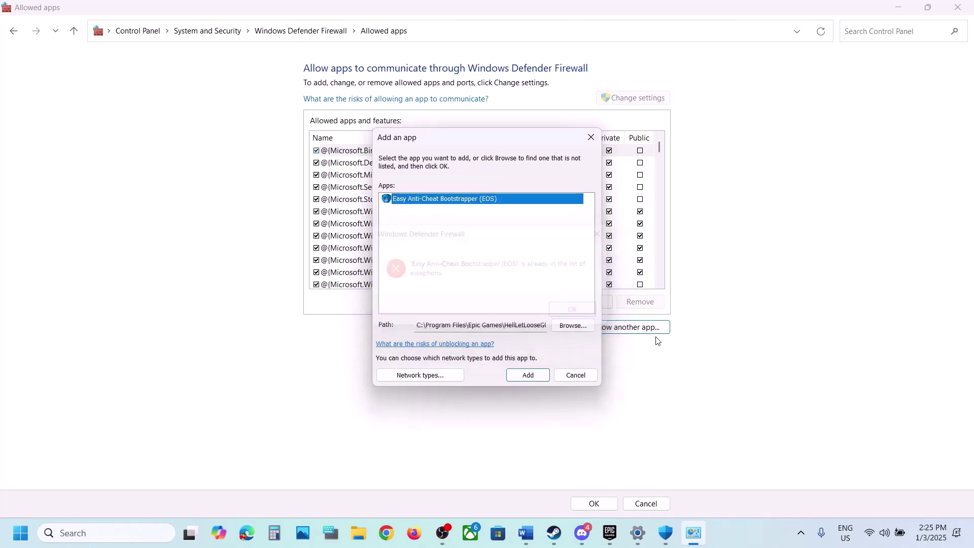
Step: Try to add HLLEpicGamesStore-Win64-Shipping from the HLL\Binaries\Win64 folder to the firewall's allowed apps
click(565, 328)
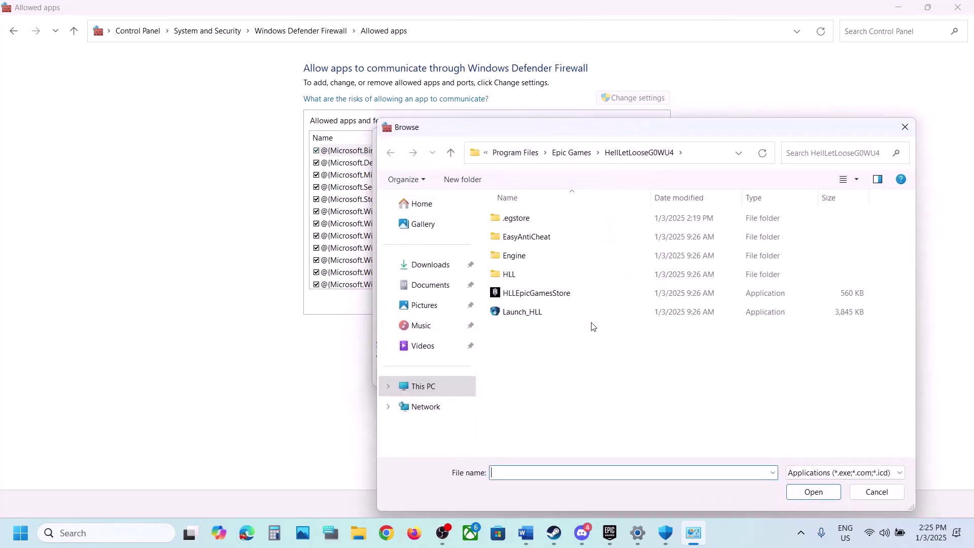
double_click(526, 273)
double_click(516, 219)
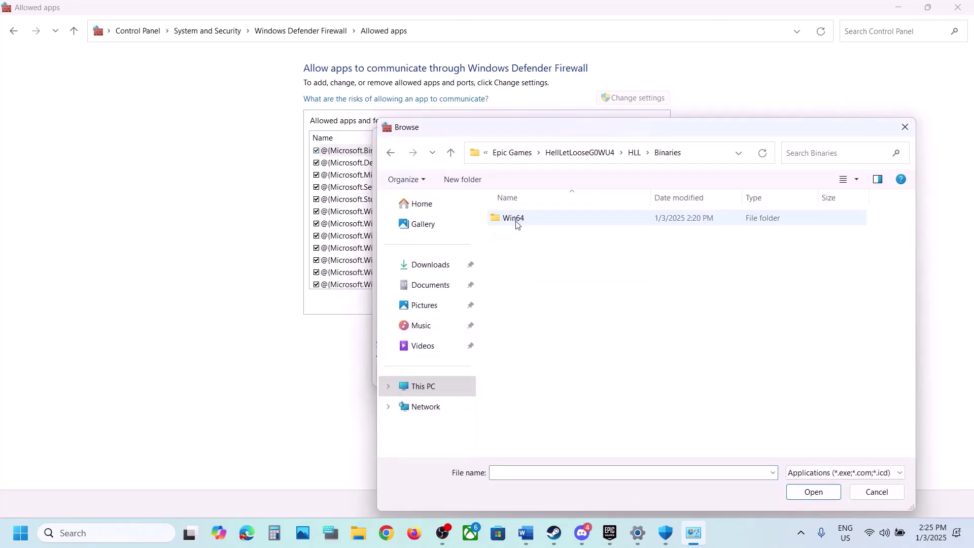
double_click(523, 220)
click(535, 221)
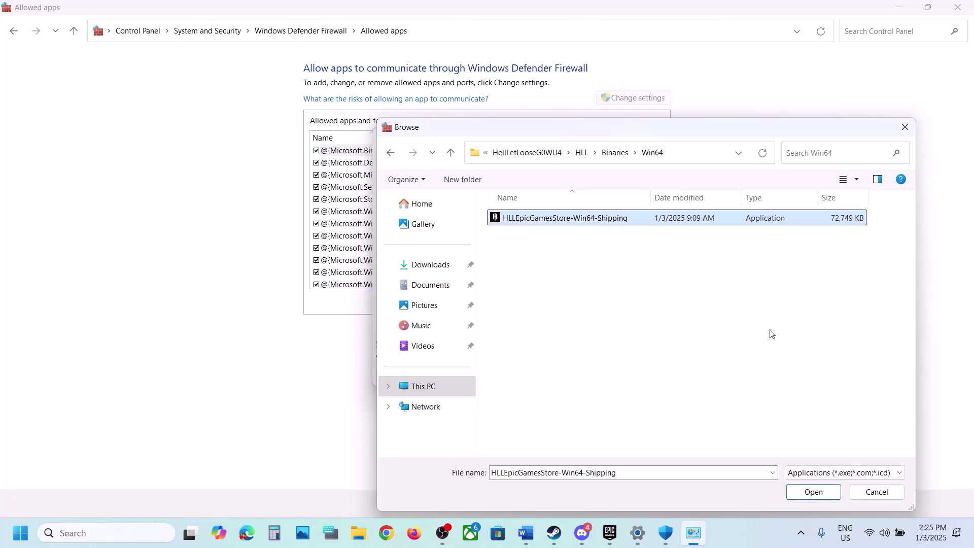
click(811, 492)
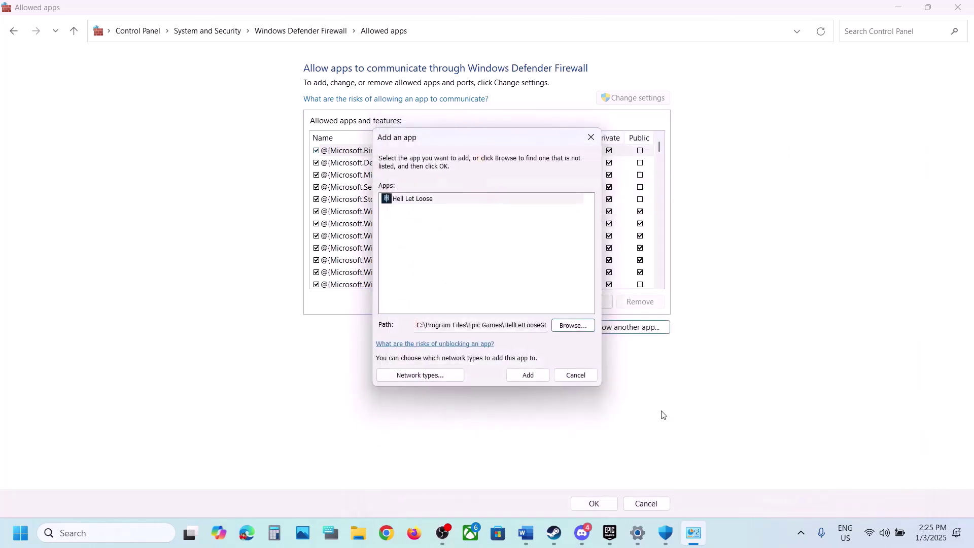
click(528, 376)
click(560, 311)
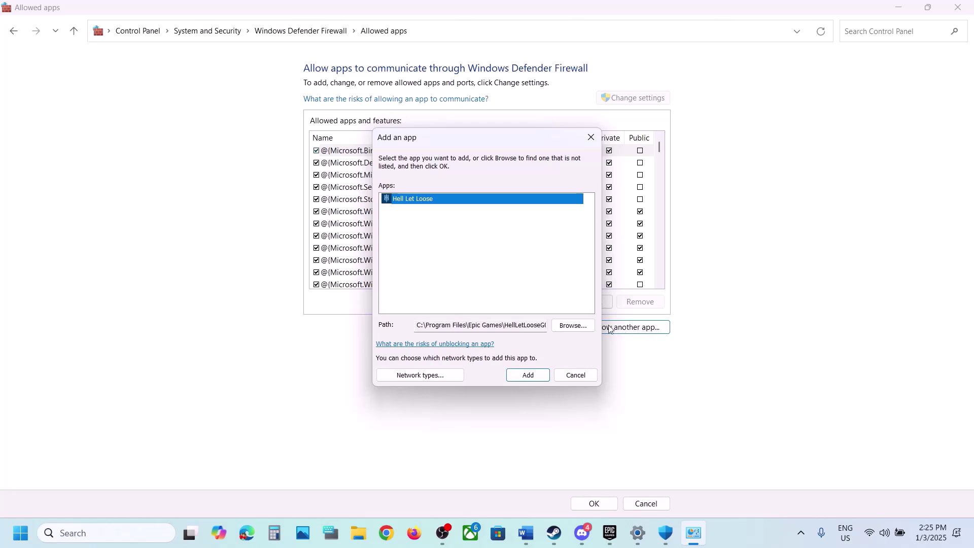
Step: Try to add EasyAntiCheat_EOS_Setup from the EasyAntiCheat folder to the firewall's allowed apps, and leave the Add an app dialog
click(572, 326)
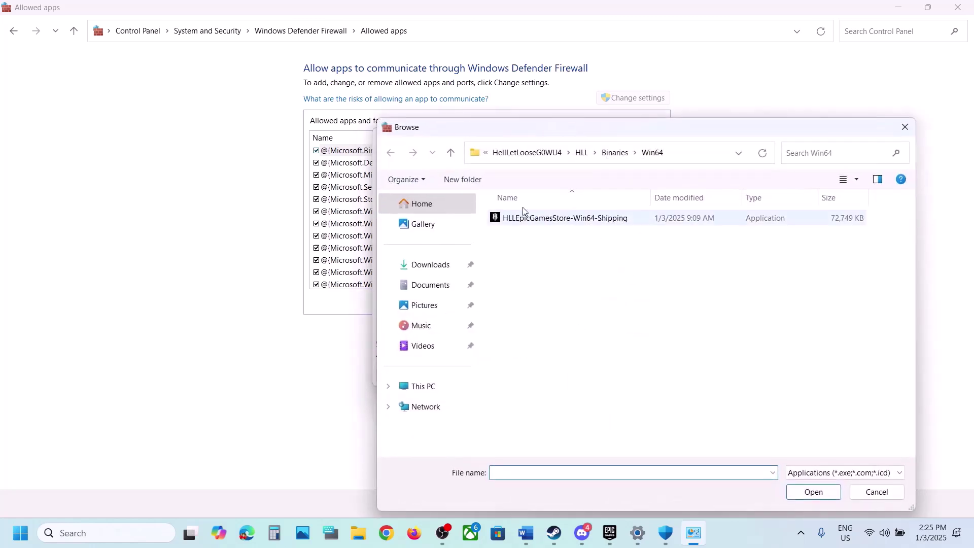
click(451, 153)
click(450, 153)
click(451, 153)
double_click(528, 237)
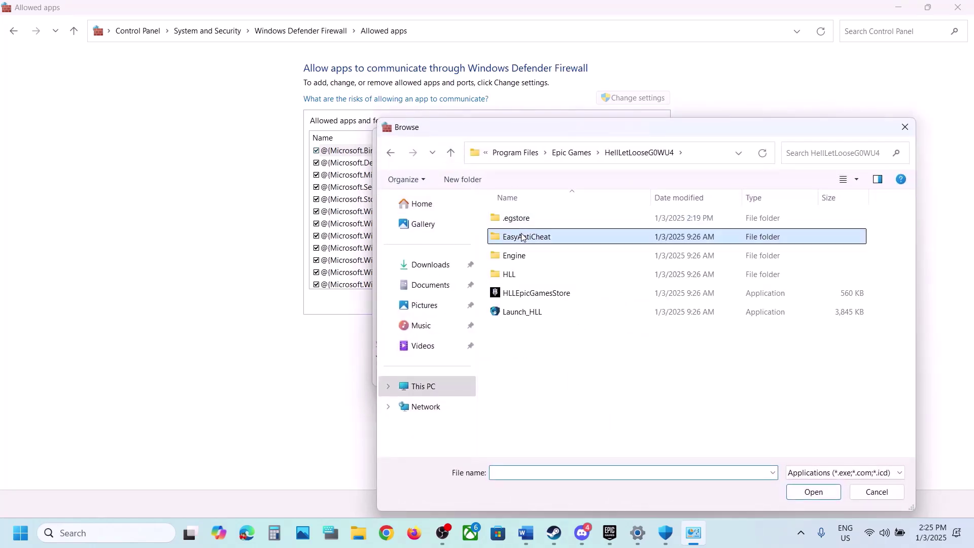
click(530, 277)
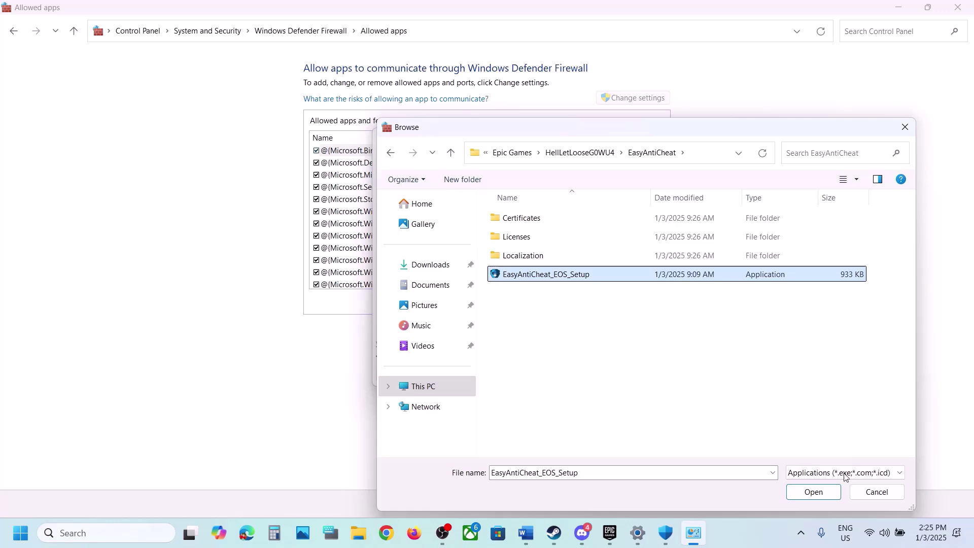
click(813, 491)
click(528, 374)
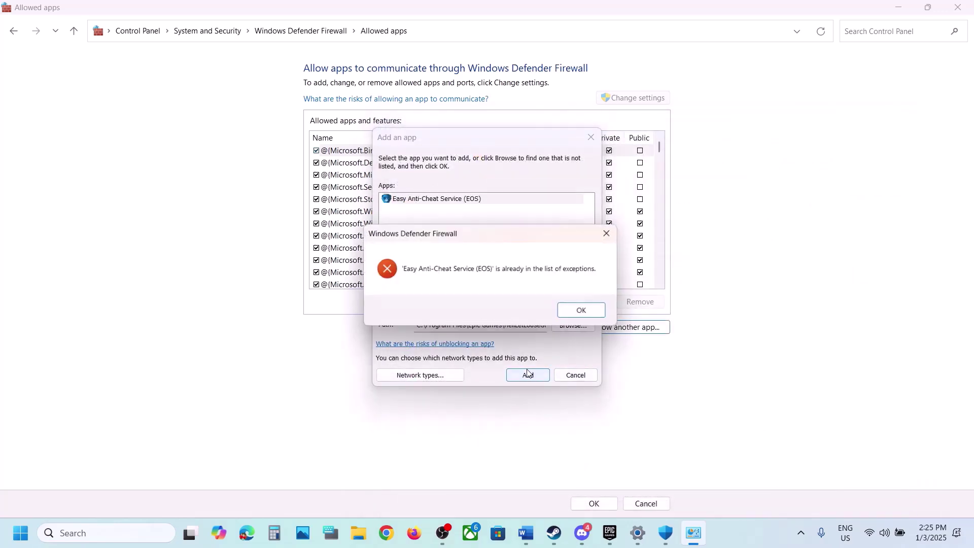
click(577, 315)
click(579, 378)
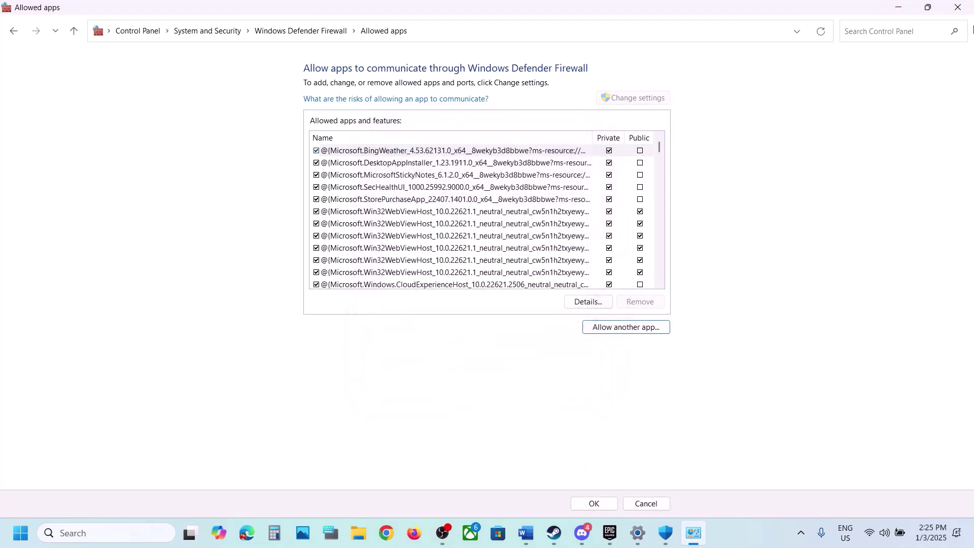
Step: Close the firewall, Windows Security and Settings windows and show Step 7, "Verify the game files", in the Word document
click(958, 9)
click(959, 11)
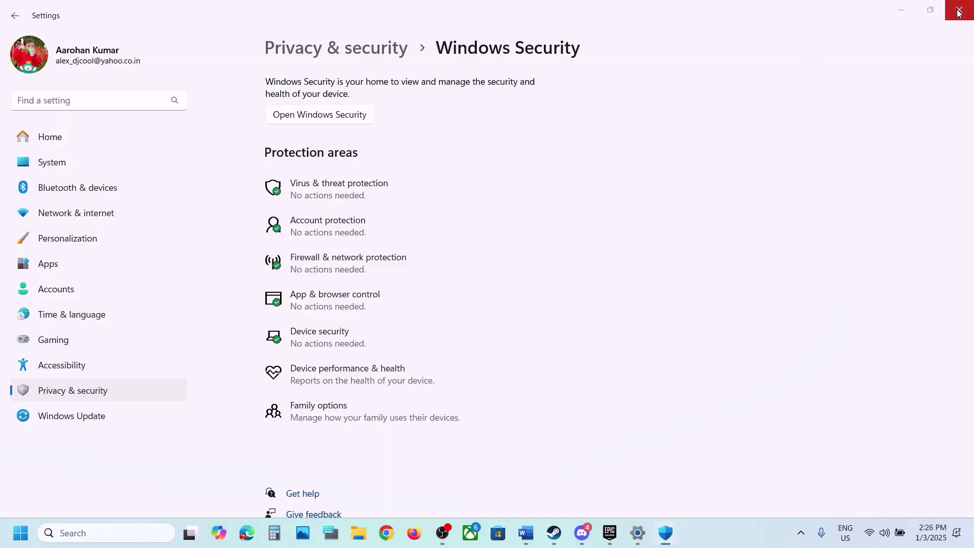
click(958, 8)
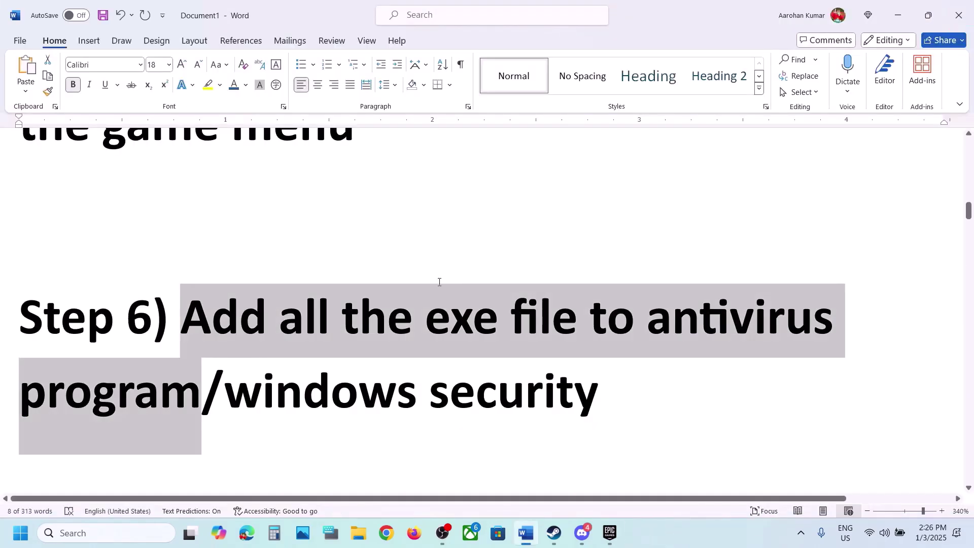
scroll(439, 283, down, 5)
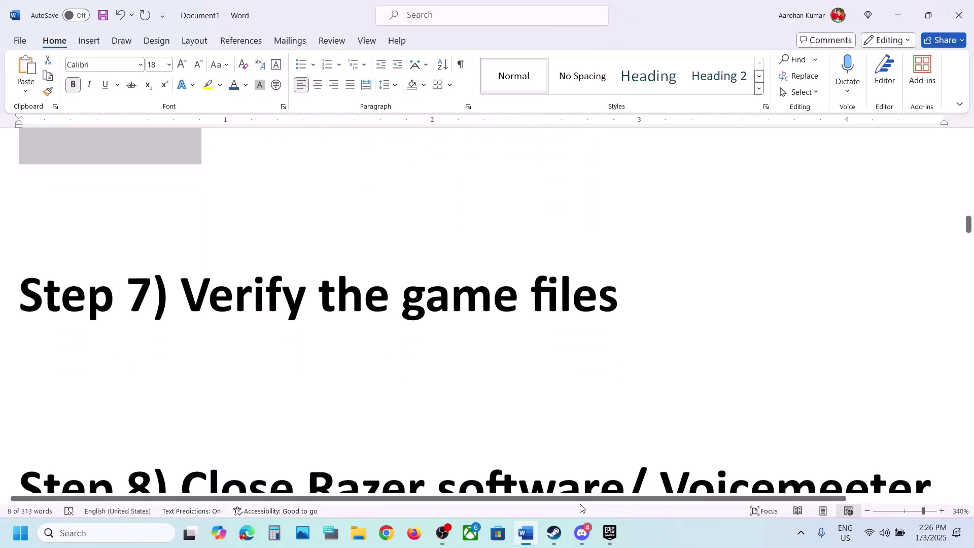
Step: Switch to Steam, view the properties of Hell Let Loose in the library, and close them
click(554, 534)
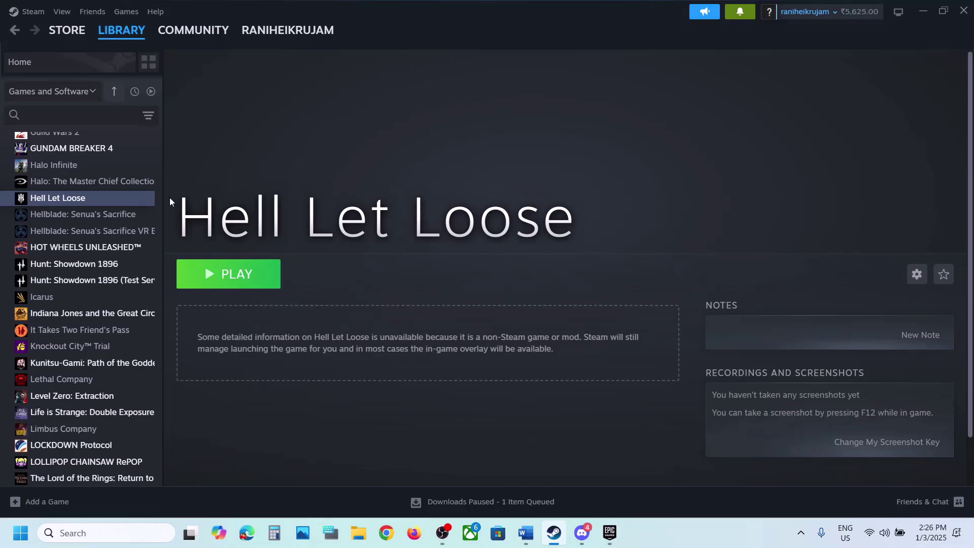
right_click(86, 200)
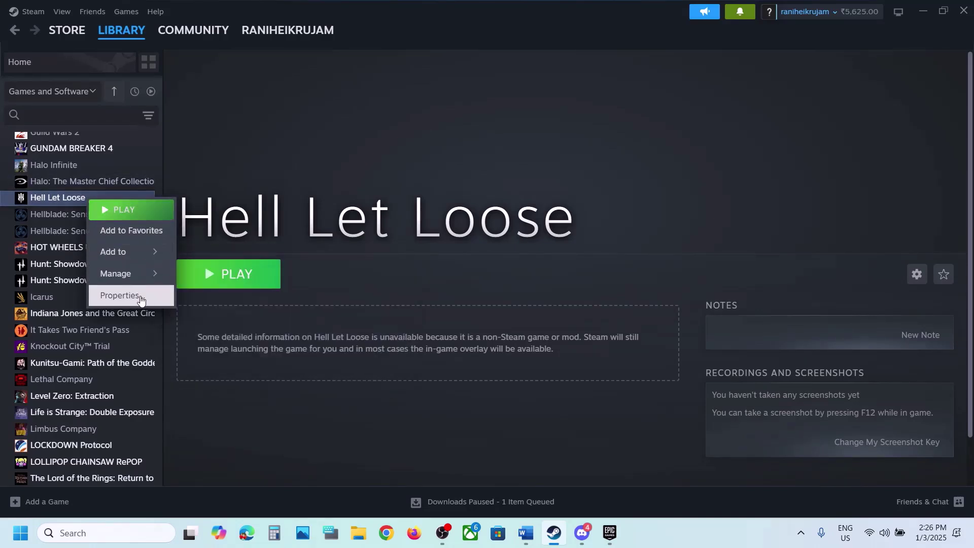
click(137, 295)
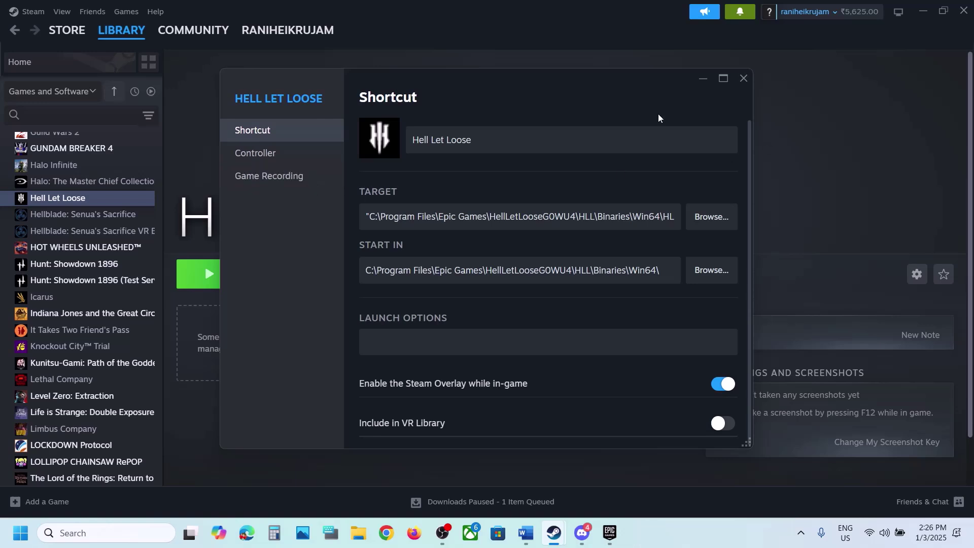
click(750, 79)
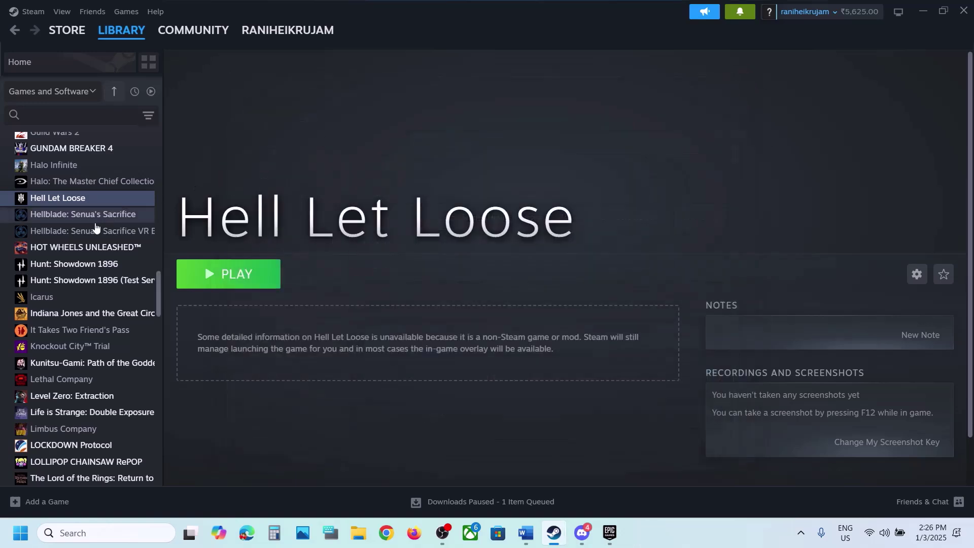
Step: View the Installed Files properties of HOT WHEELS UNLEASHED, where game file integrity can be verified, and close them
right_click(63, 247)
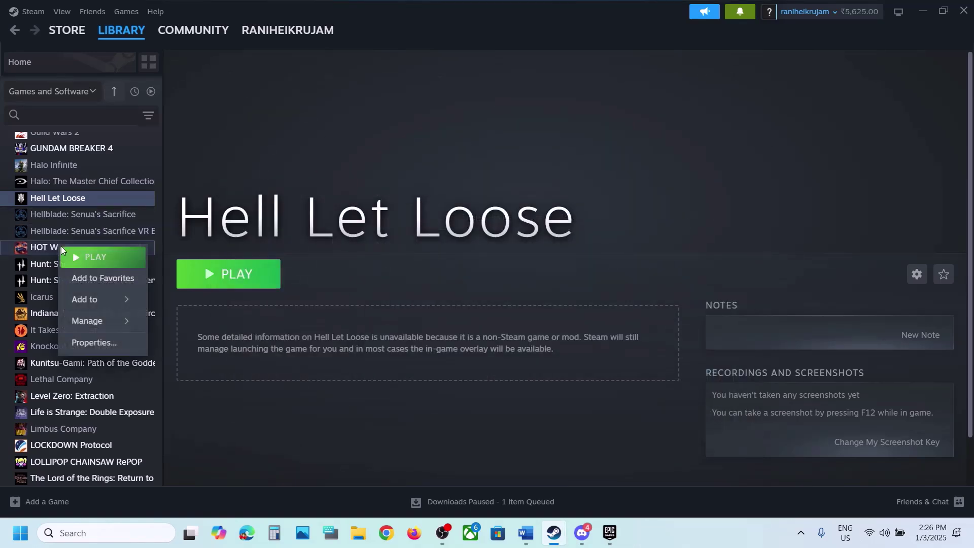
click(102, 342)
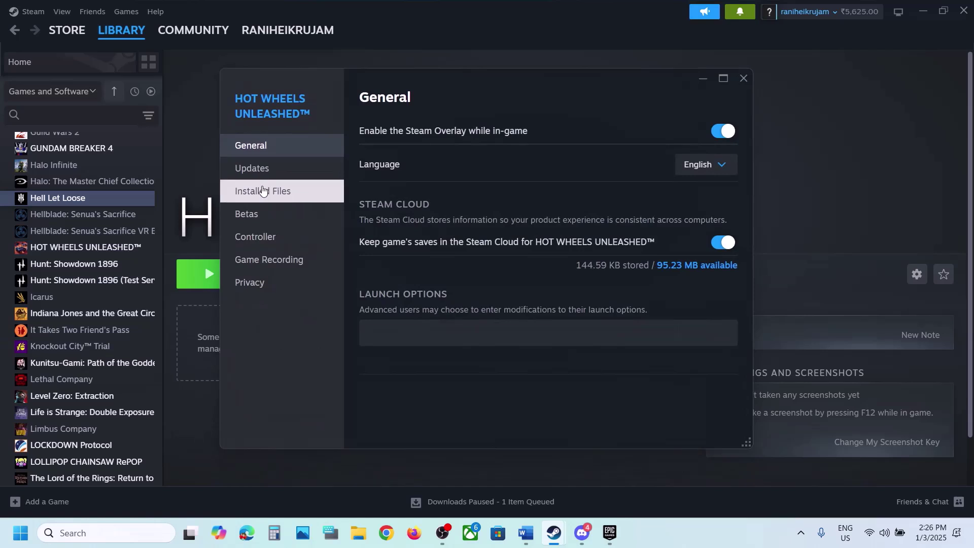
click(261, 191)
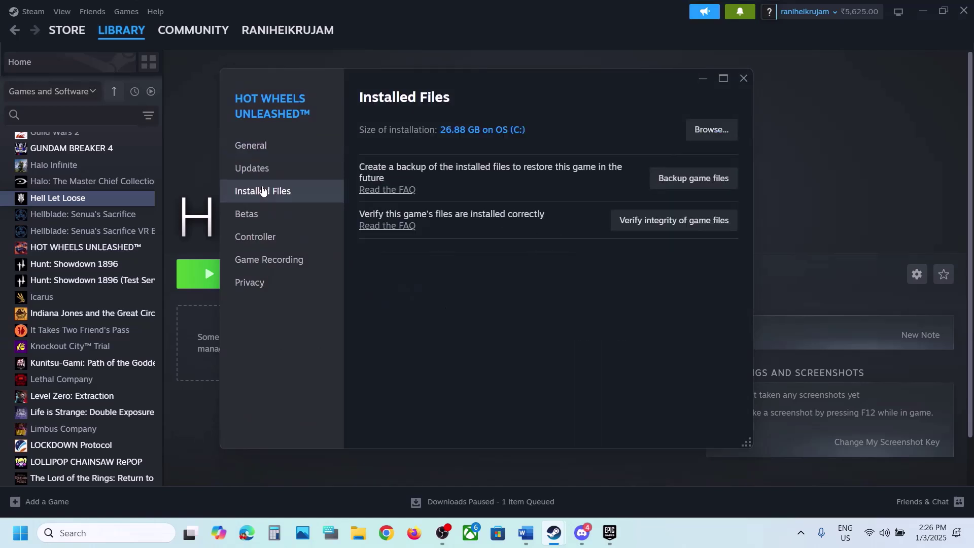
click(745, 77)
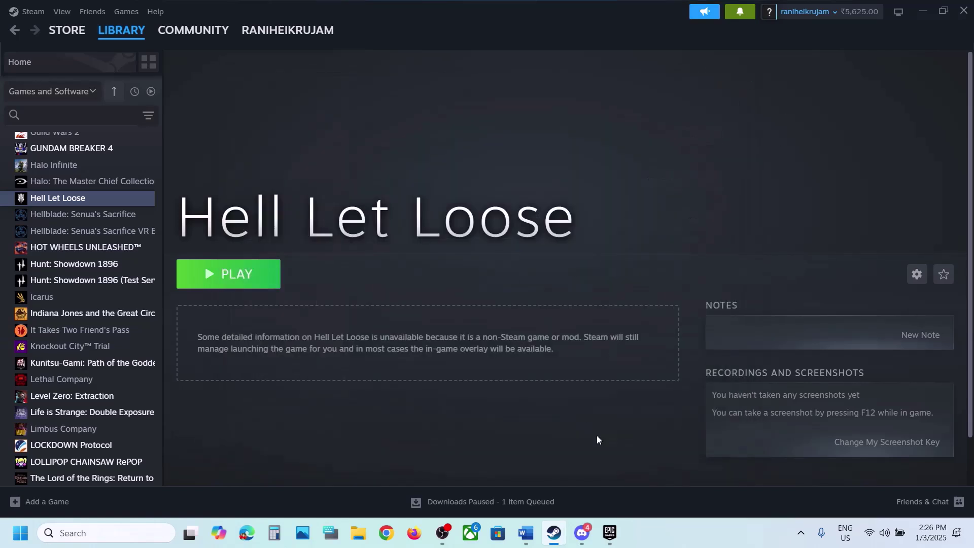
Step: Switch to the Epic Games Launcher, view Hell Let Loose's management options including Verify Files, and close them
click(611, 525)
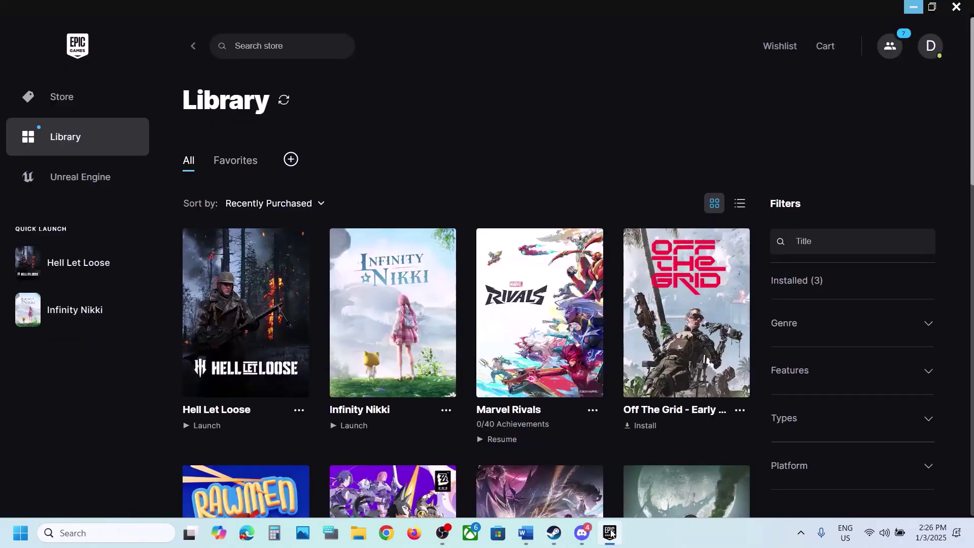
click(299, 411)
click(335, 304)
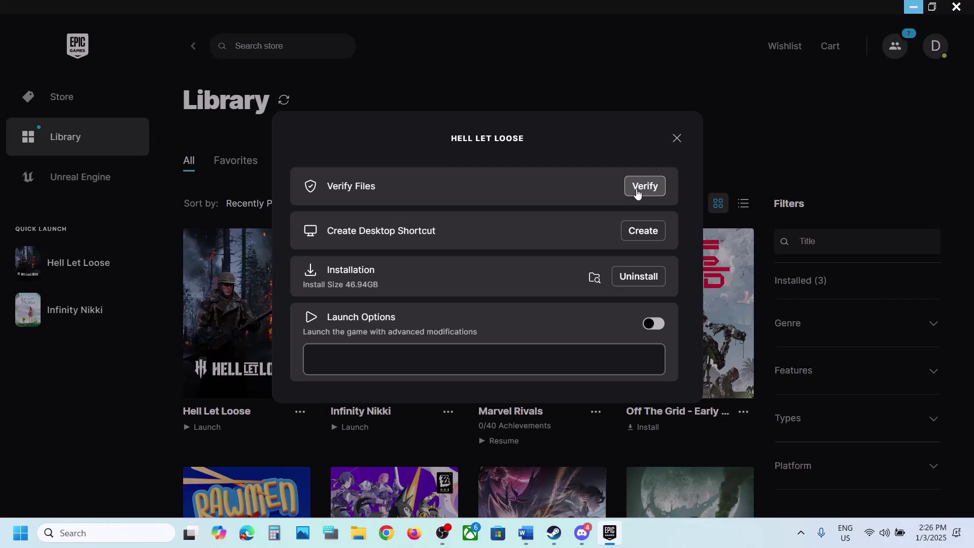
click(678, 138)
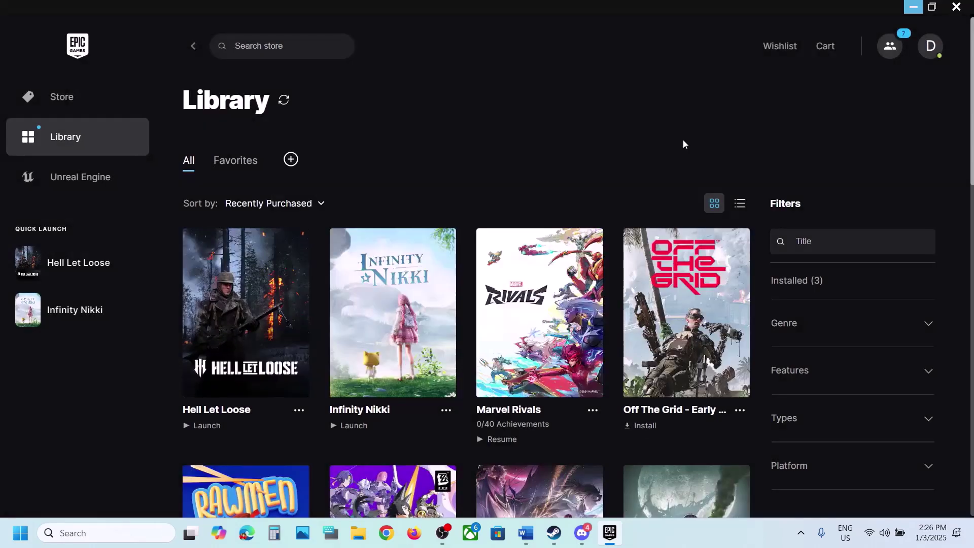
Step: Return to the Word document, show Step 8, and highlight the mentions of Razer software and Voicemeeter
click(527, 534)
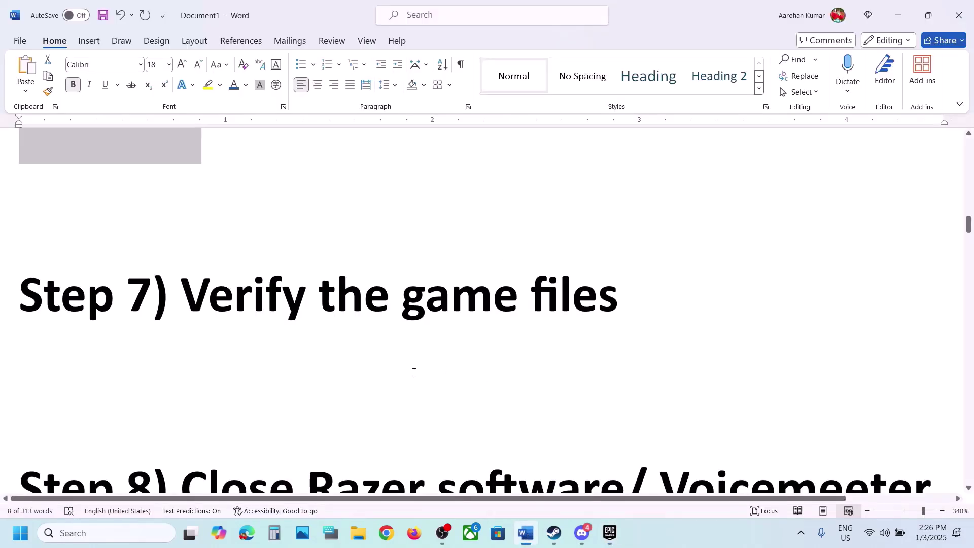
scroll(414, 372, down, 4)
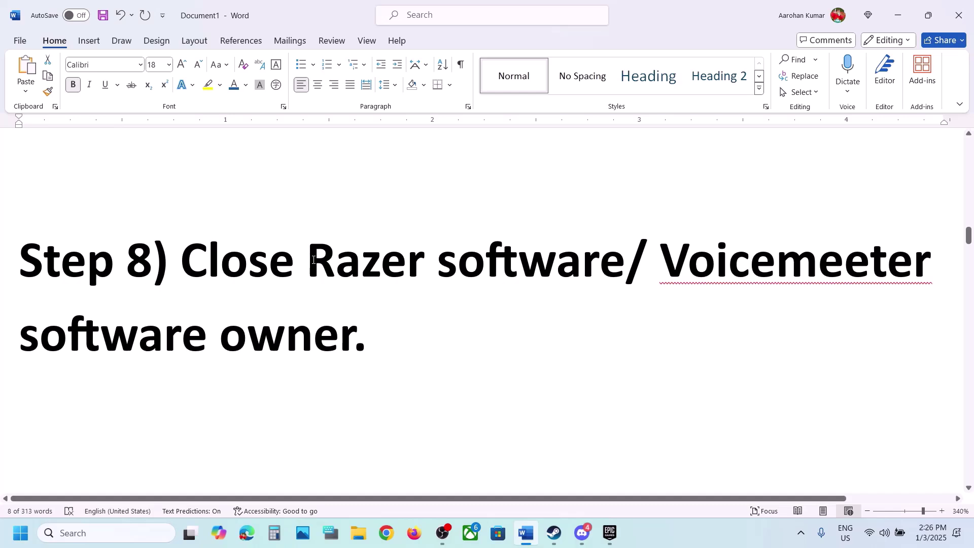
drag(313, 260, 588, 261)
drag(660, 261, 851, 262)
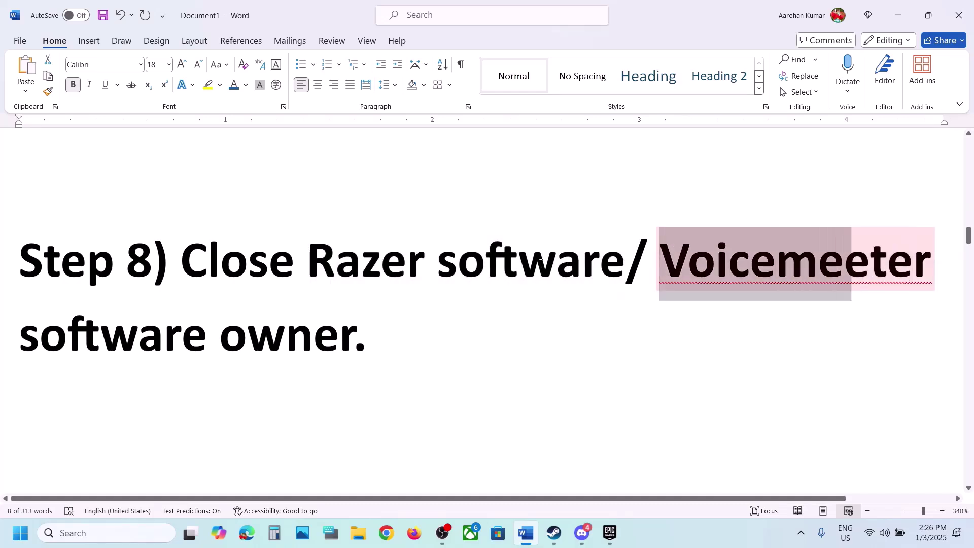
drag(541, 263, 938, 261)
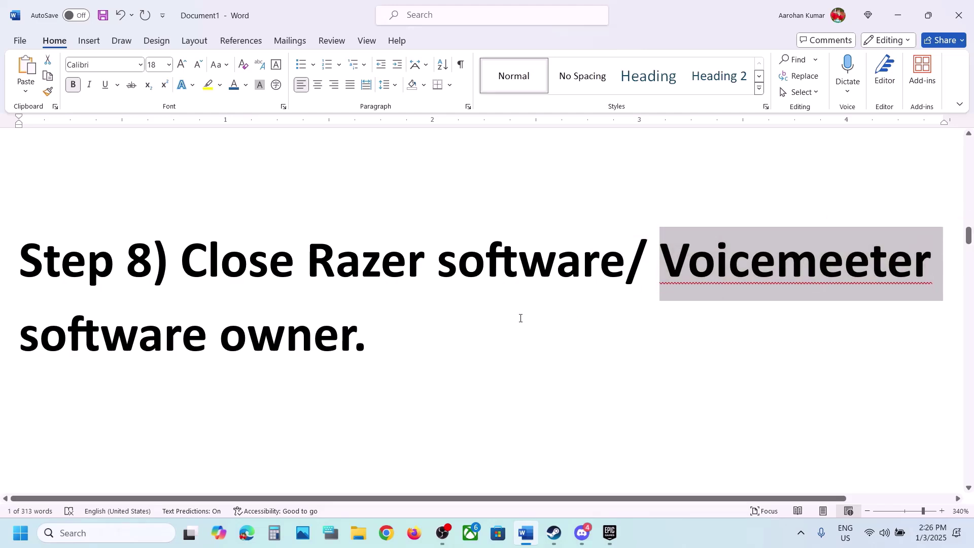
Step: Show Step 9 in the document and highlight the game folder path instruction and the word "Paks"
scroll(520, 318, down, 4)
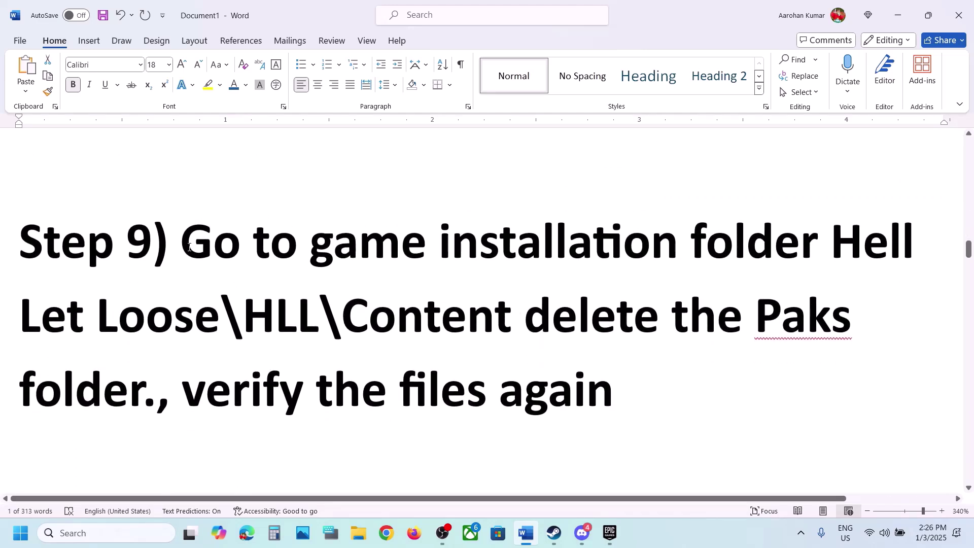
drag(188, 248, 671, 308)
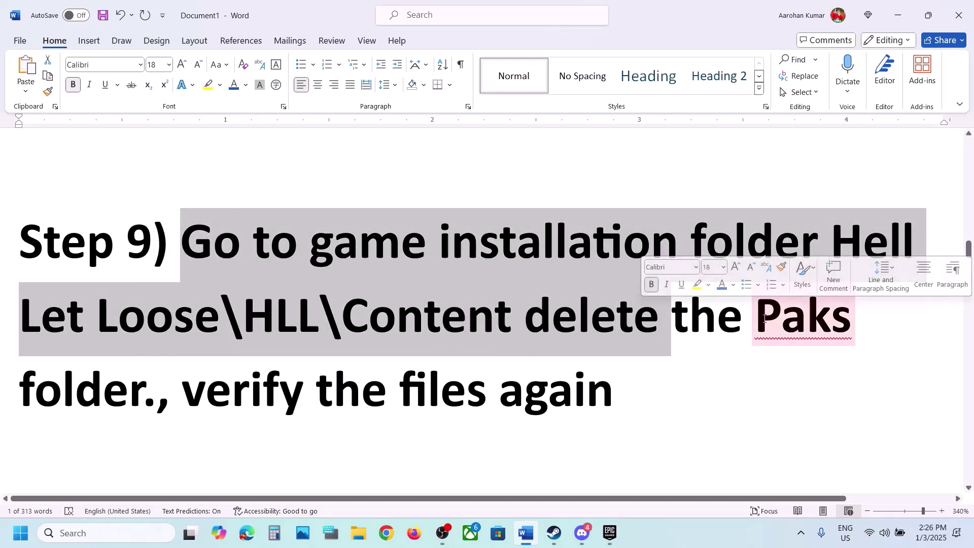
drag(764, 319, 854, 327)
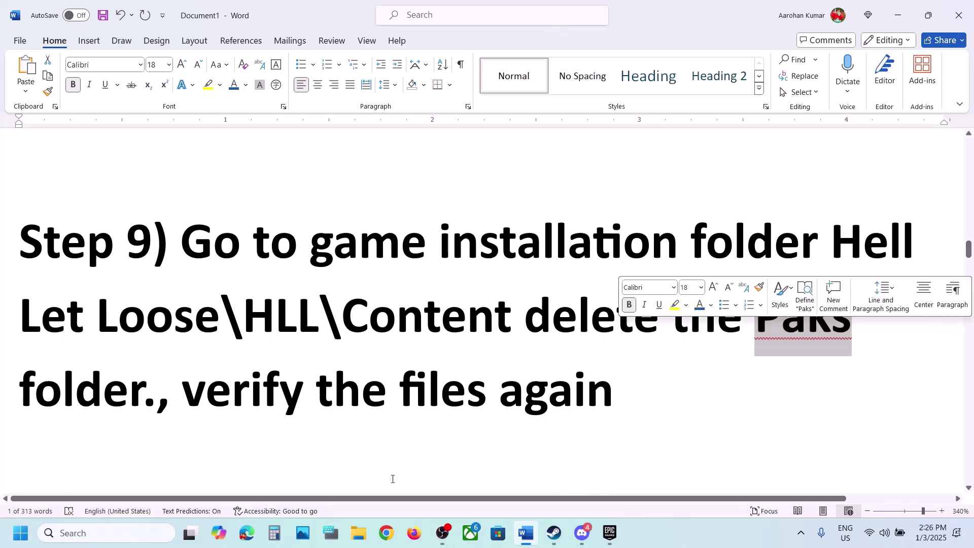
Step: Open the Program Files (x86) folder on the C: drive in File Explorer
click(359, 533)
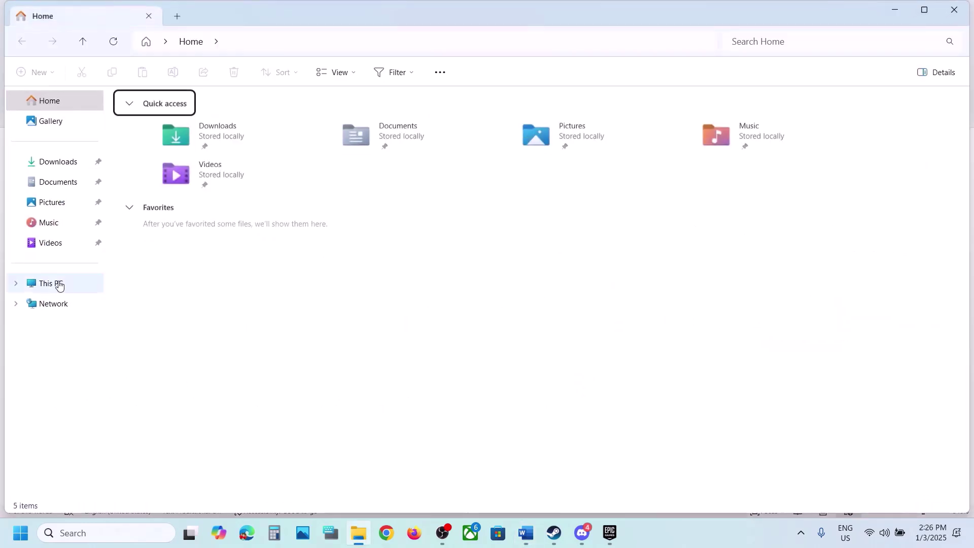
click(59, 286)
double_click(233, 133)
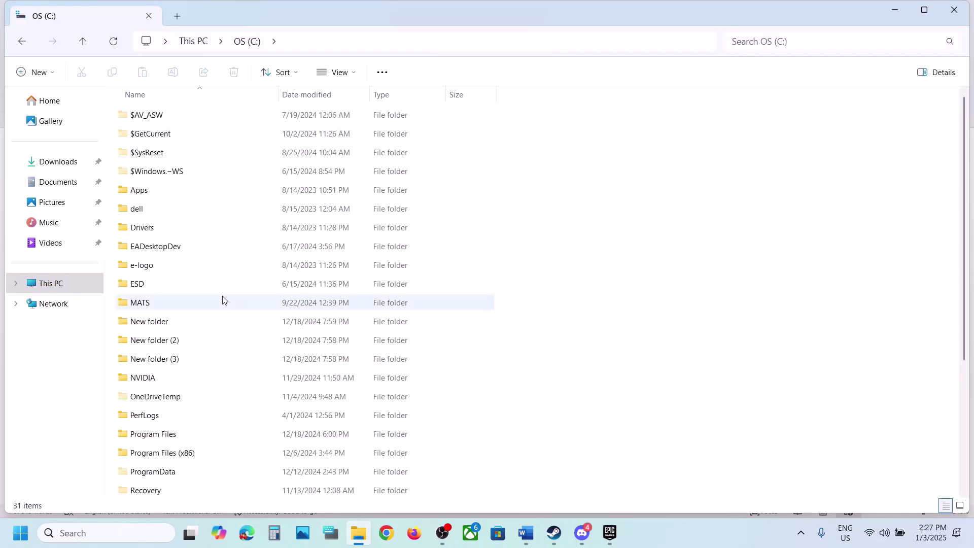
scroll(222, 300, down, 3)
click(169, 267)
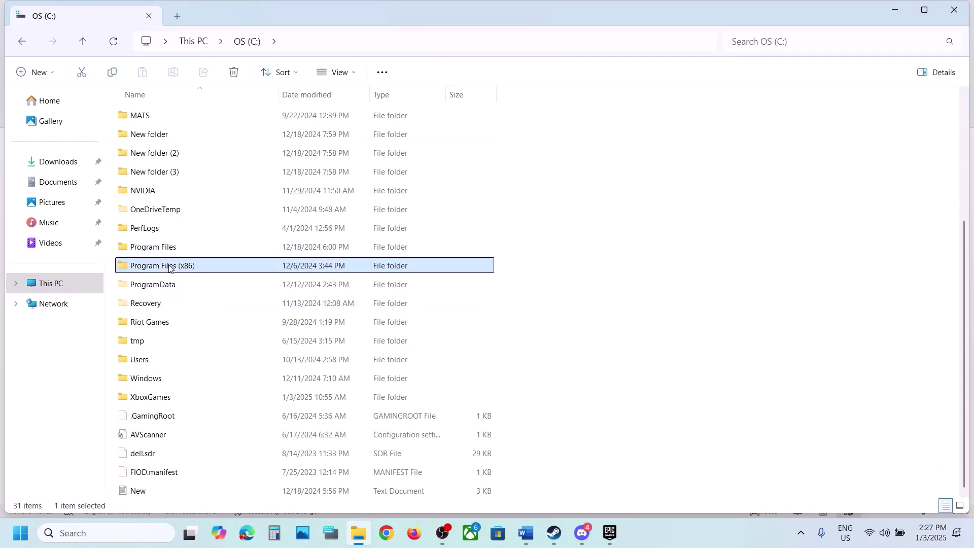
double_click(169, 266)
Step: Browse to the Steam\steamapps\common folder inside Program Files (x86)
scroll(190, 293, down, 4)
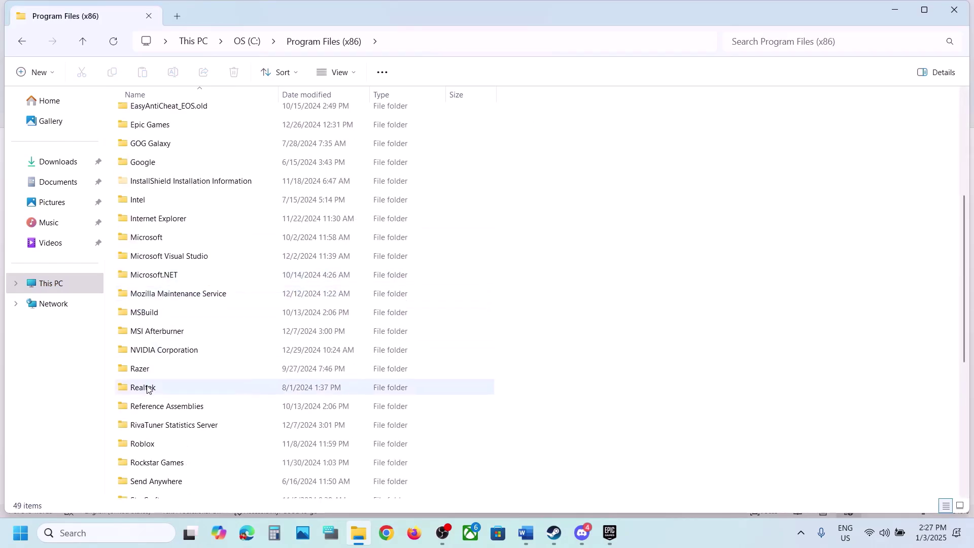
scroll(147, 436, down, 4)
click(154, 326)
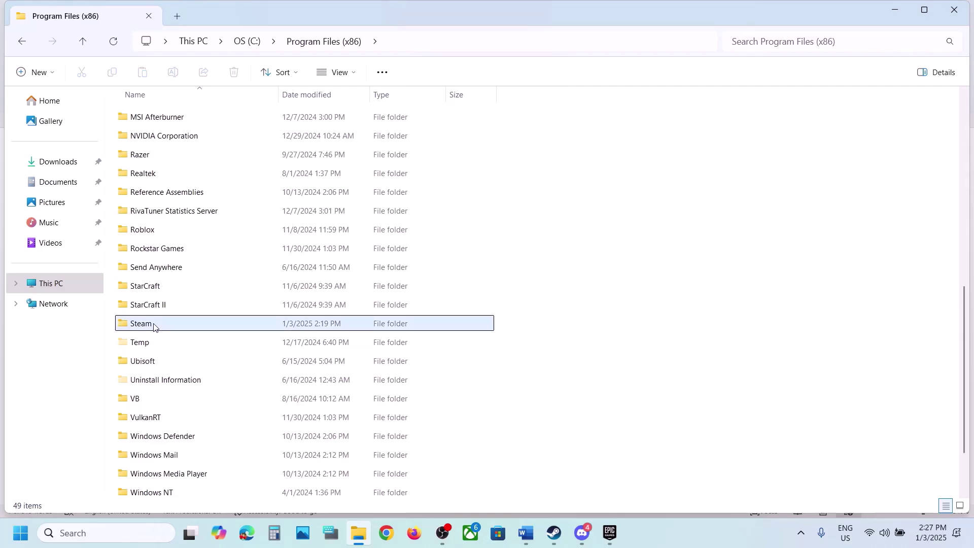
double_click(154, 327)
click(163, 421)
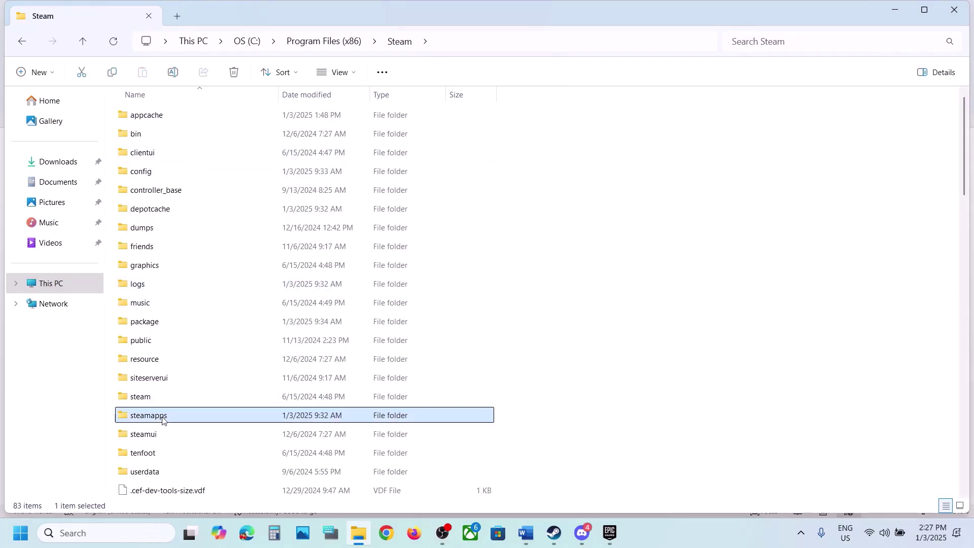
double_click(163, 420)
click(170, 114)
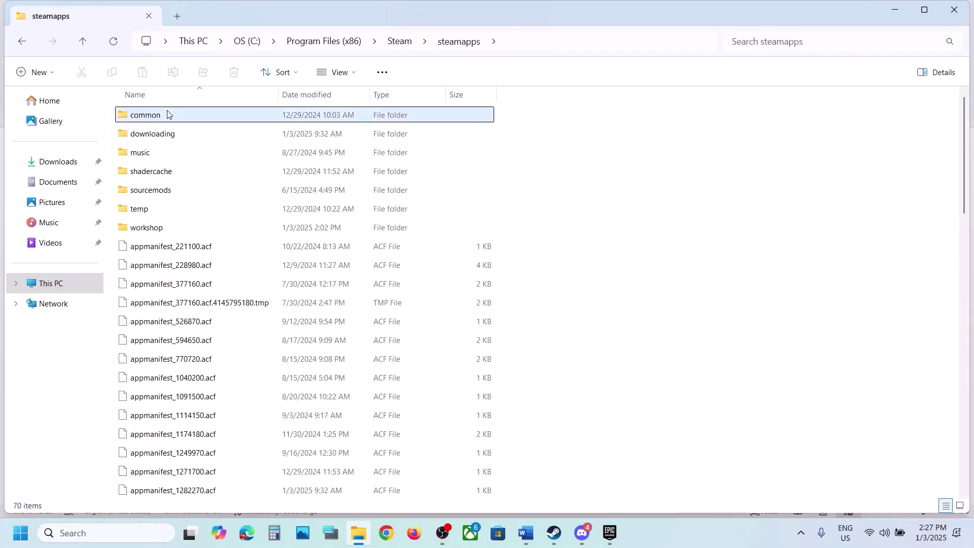
double_click(170, 114)
Step: Go back up to the C: drive and open the Program Files\Epic Games\HellLetLooseG0WU4 folder
click(94, 47)
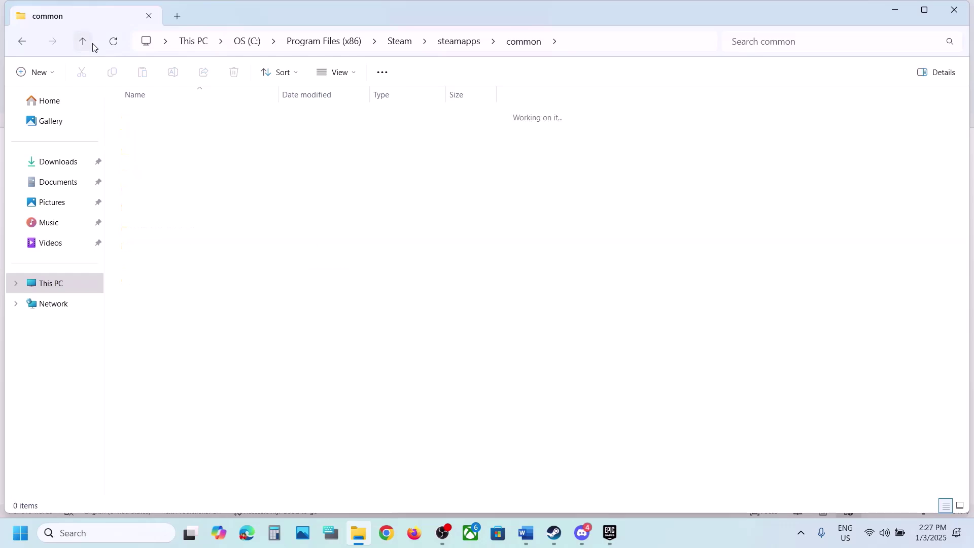
click(94, 47)
click(94, 47)
click(94, 47)
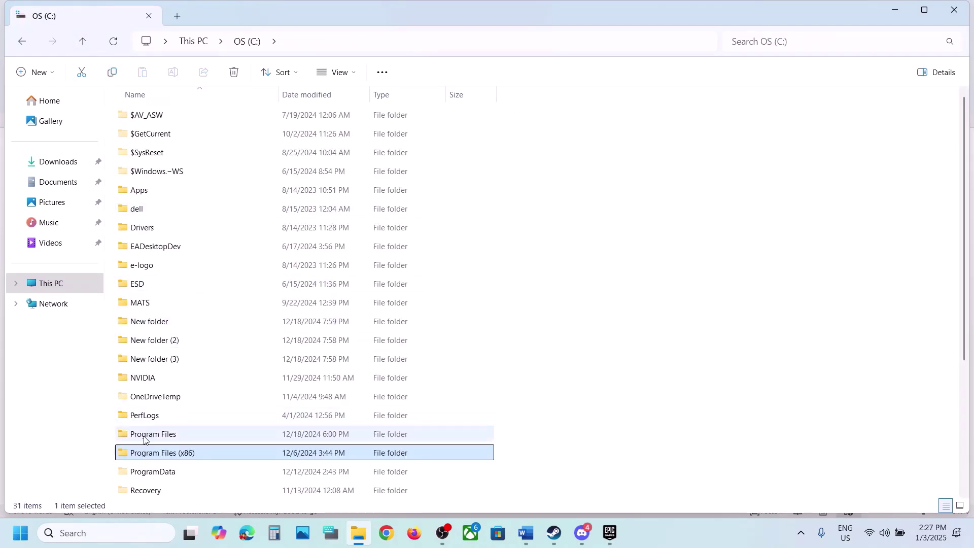
double_click(133, 433)
double_click(162, 341)
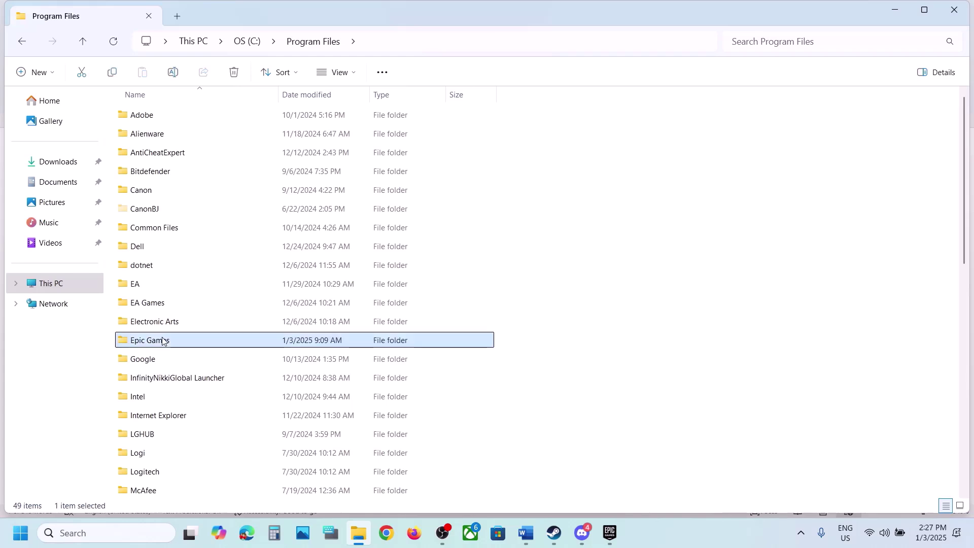
double_click(167, 114)
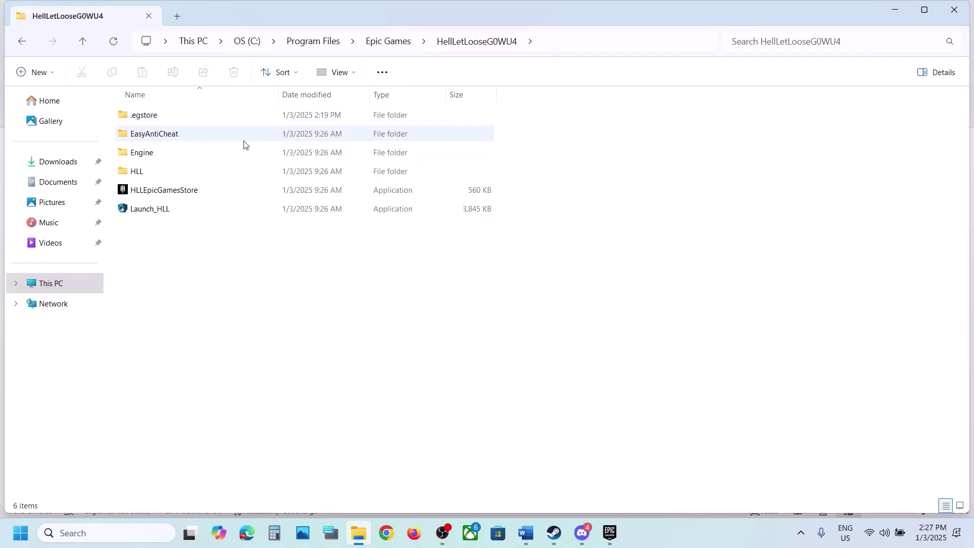
Step: Open the HLL\Content folder inside the Hell Let Loose installation folder
click(178, 174)
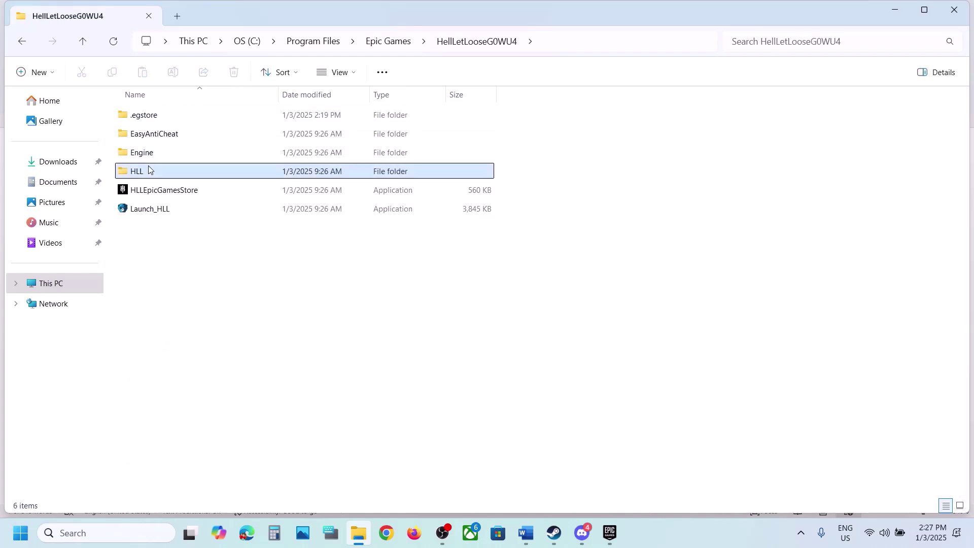
double_click(178, 173)
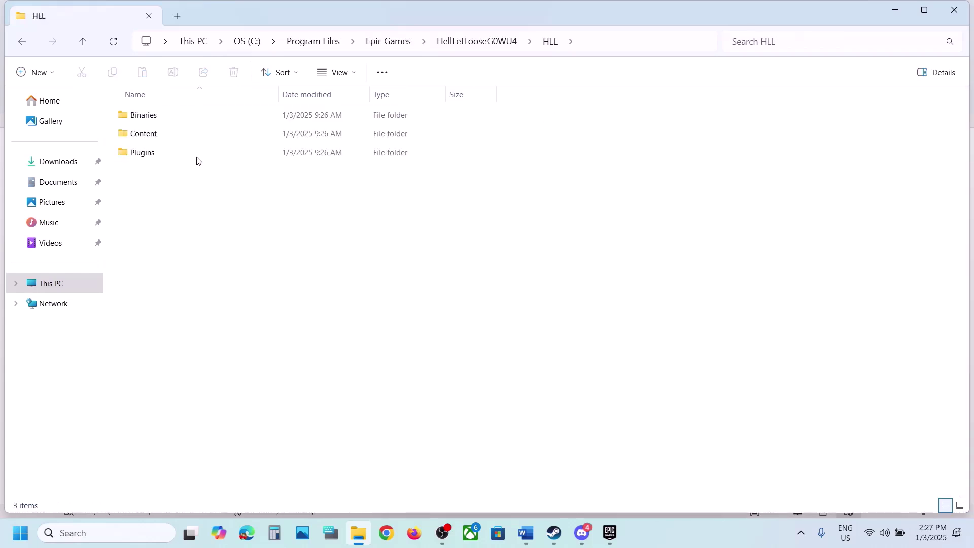
click(158, 130)
double_click(158, 130)
Step: Delete the Paks folder from Hell Let Loose's HLL\Content folder
click(141, 138)
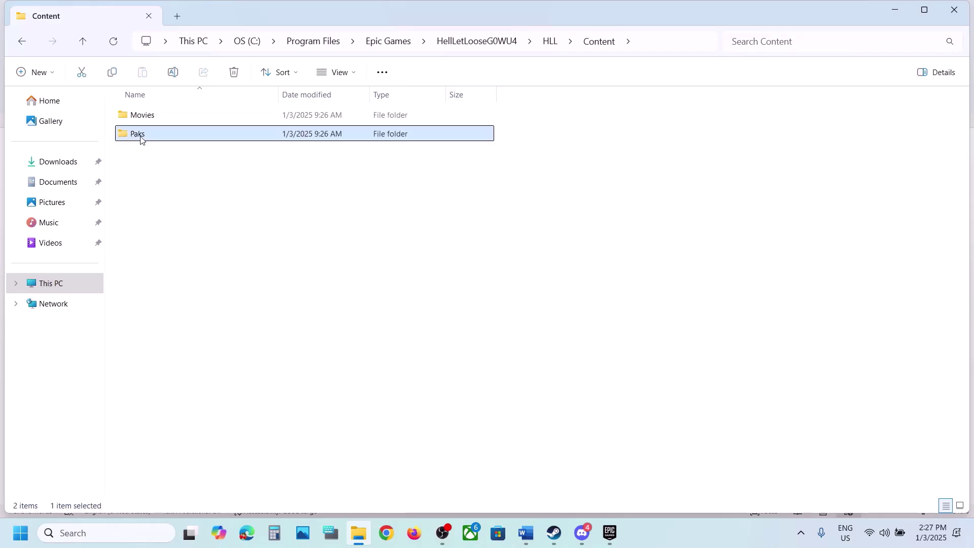
key(super)
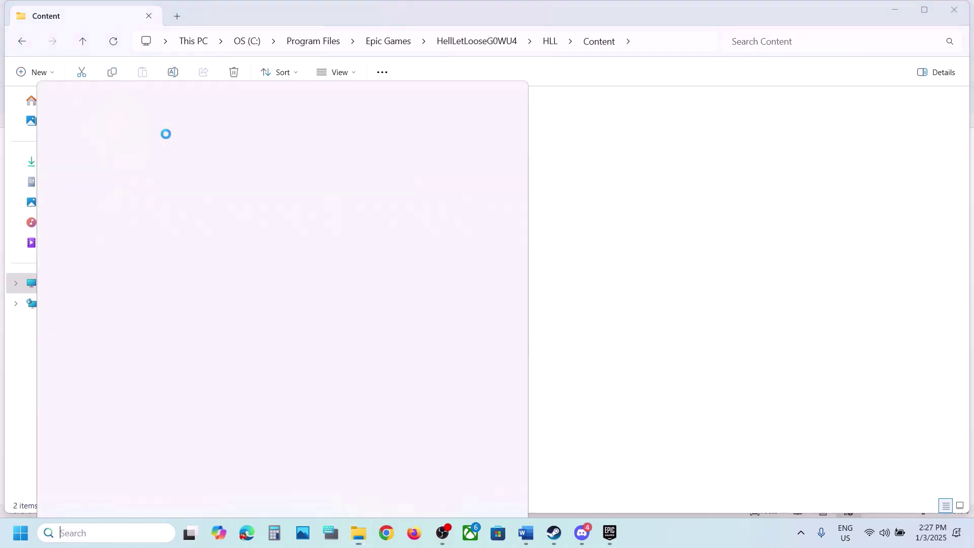
click(680, 220)
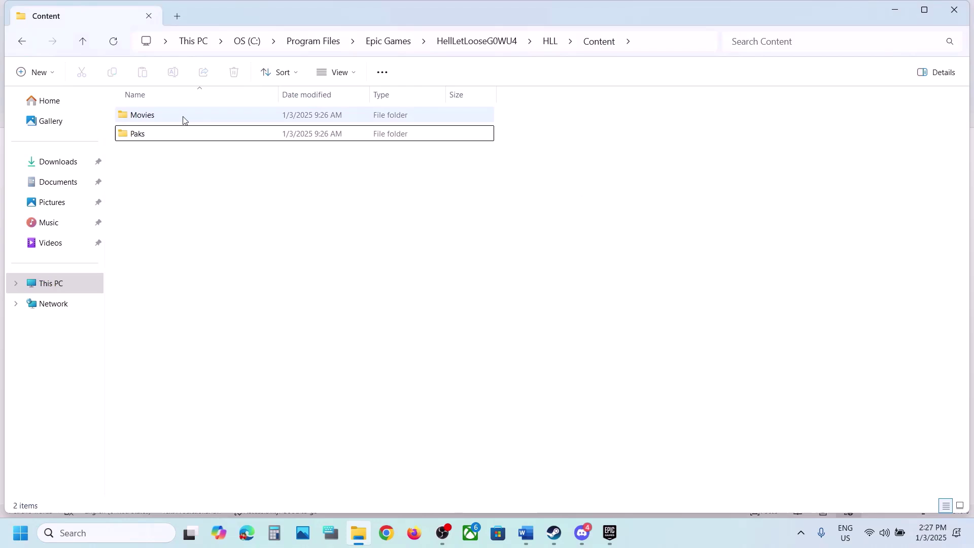
click(152, 139)
right_click(144, 138)
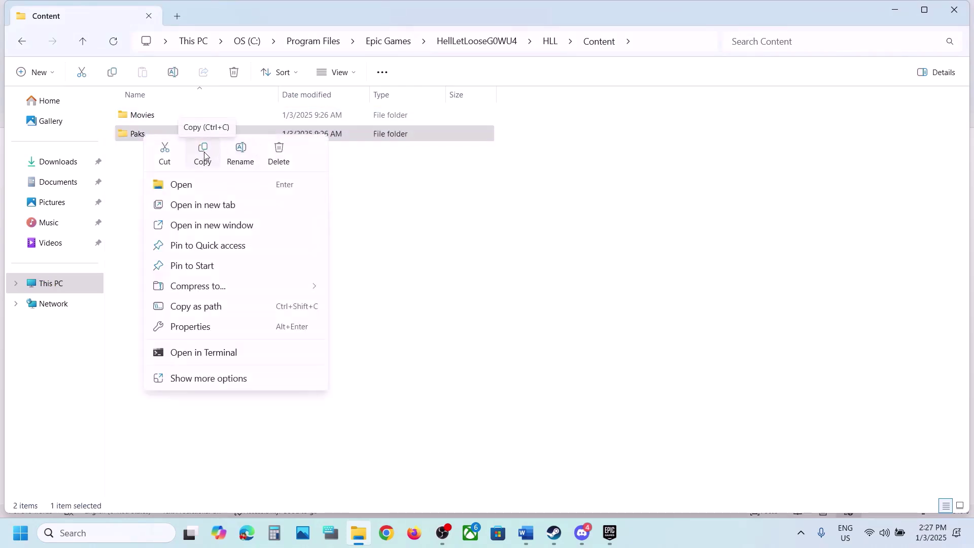
right_click(135, 136)
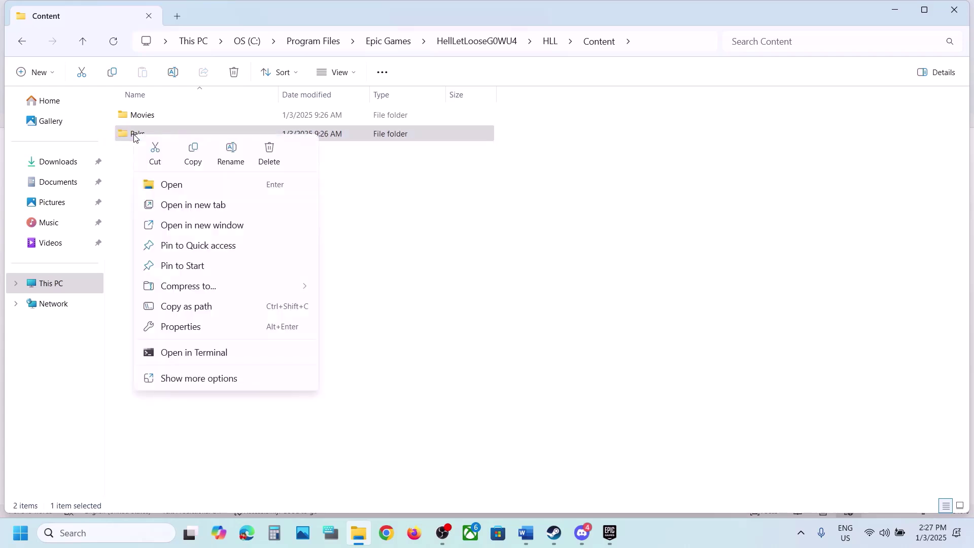
click(269, 152)
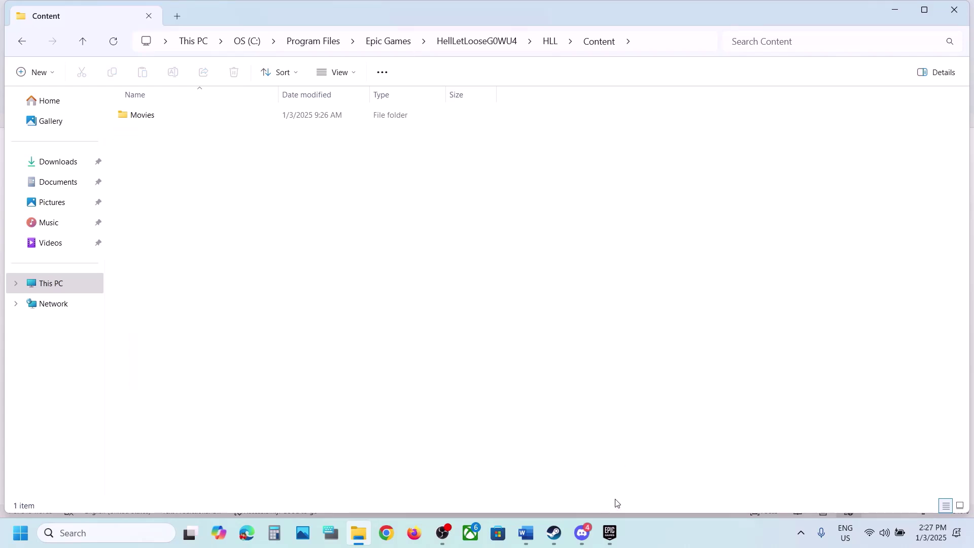
Step: Switch to Steam and view the file integrity verification option in HOT WHEELS UNLEASHED's installed files properties, then close the properties
click(554, 533)
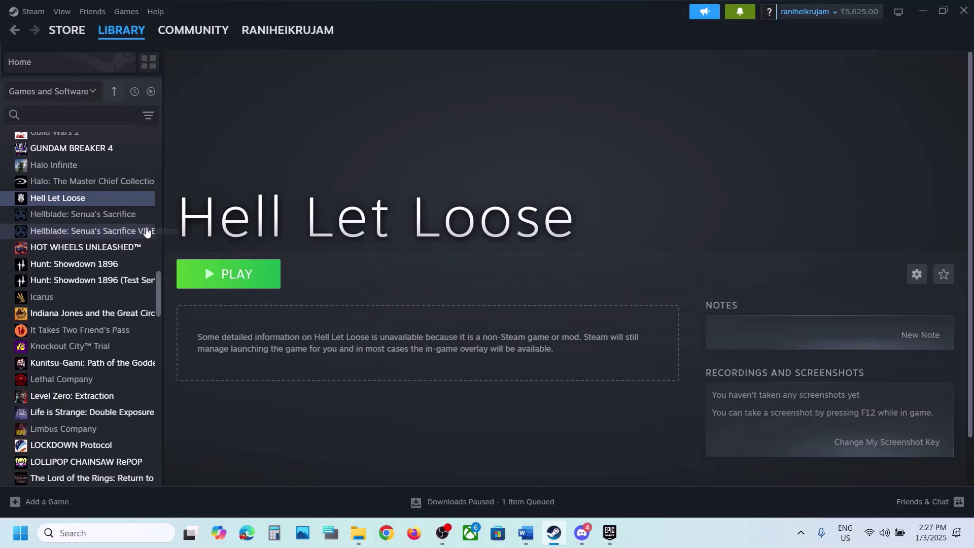
right_click(87, 248)
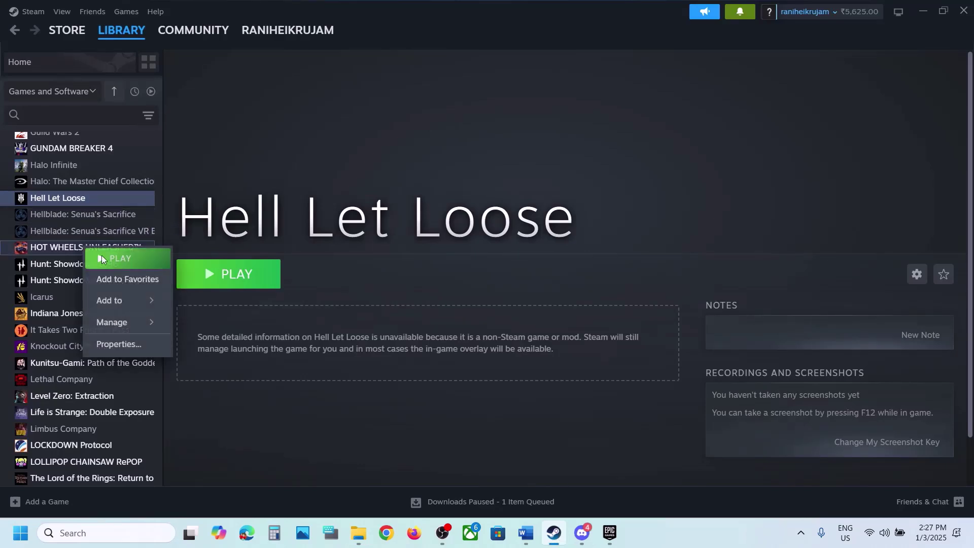
click(132, 344)
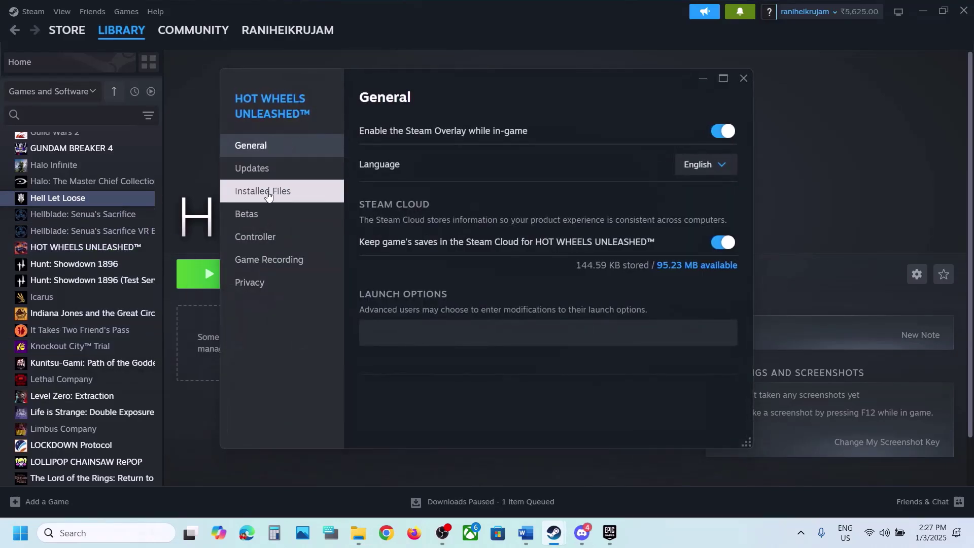
click(269, 191)
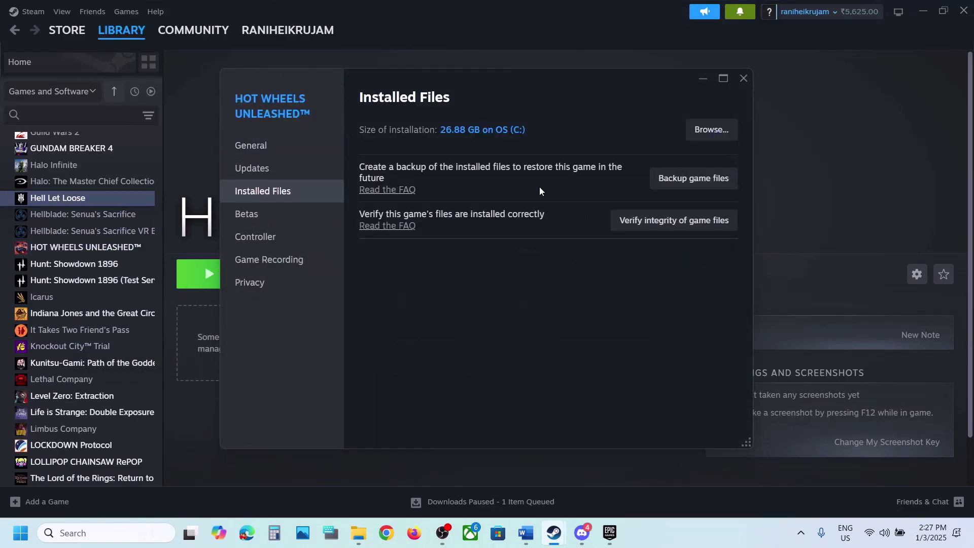
click(743, 80)
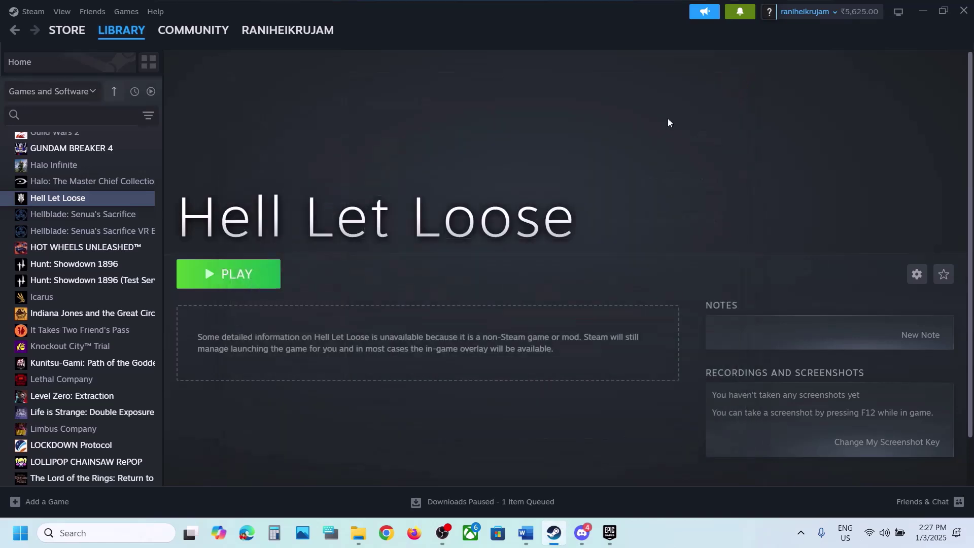
Step: Switch to the Epic Games Launcher and view the Verify Files option in Hell Let Loose's management settings, then close them
click(614, 541)
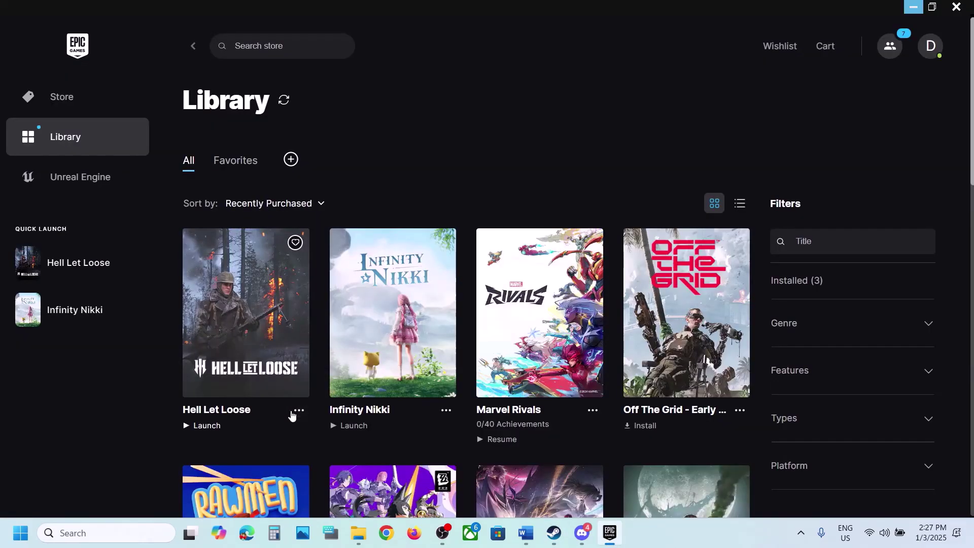
click(298, 411)
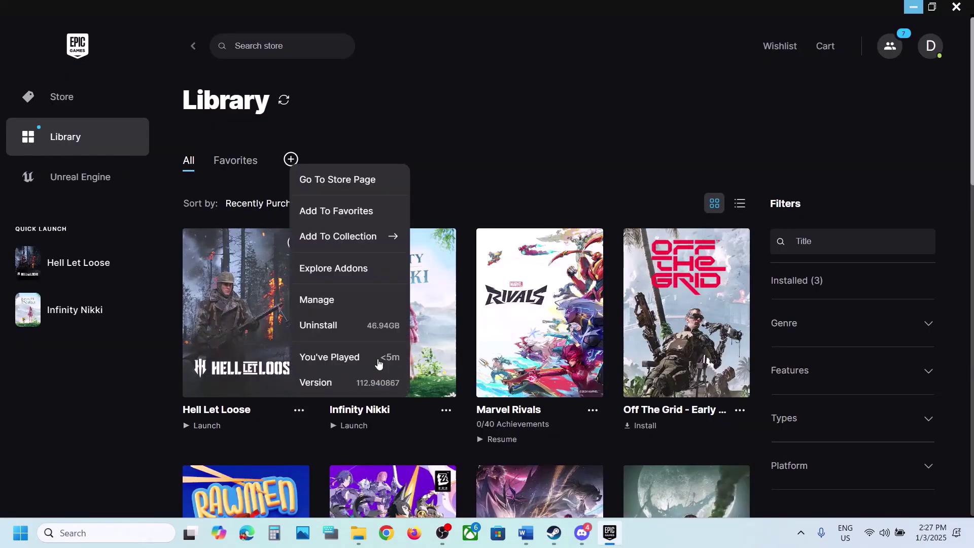
click(329, 300)
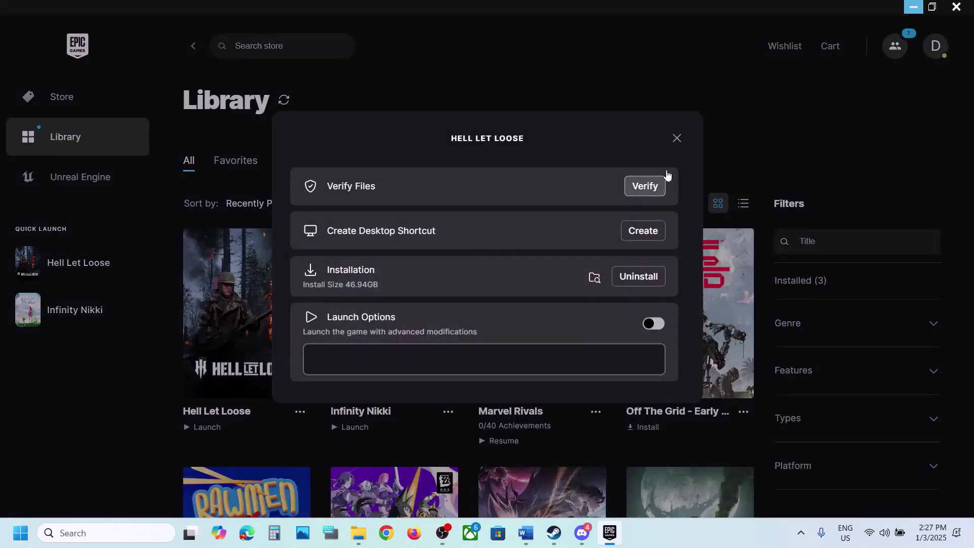
click(677, 138)
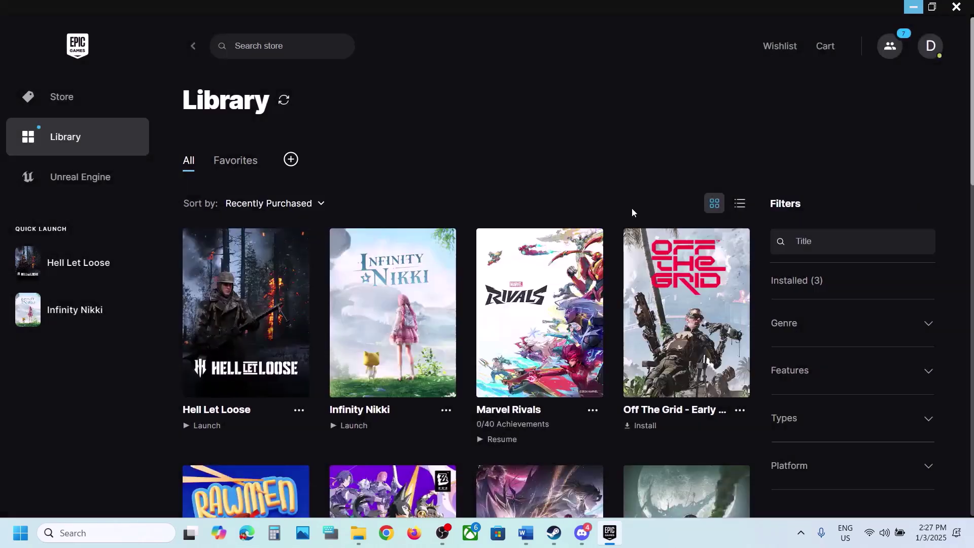
Step: Copy %localappdata% from Step 10 of the Word document and open that location through the Windows Run dialog
click(526, 533)
scroll(337, 367, down, 5)
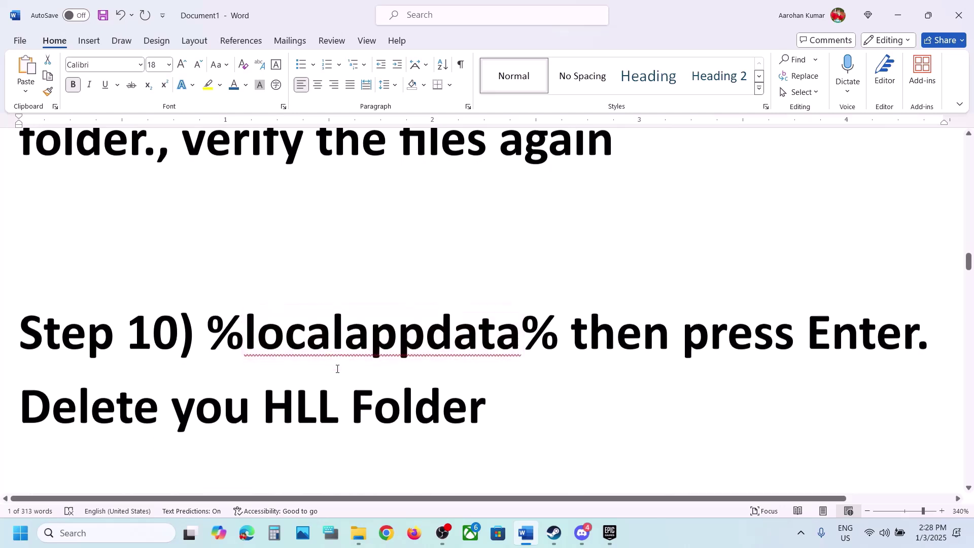
drag(556, 306, 217, 307)
key(ctrl+c)
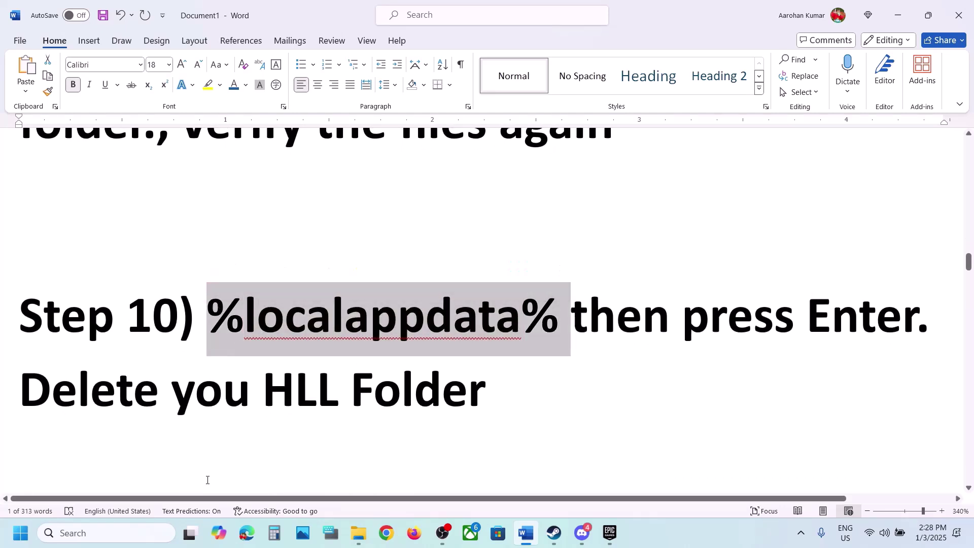
key(super+r)
key(ctrl+v)
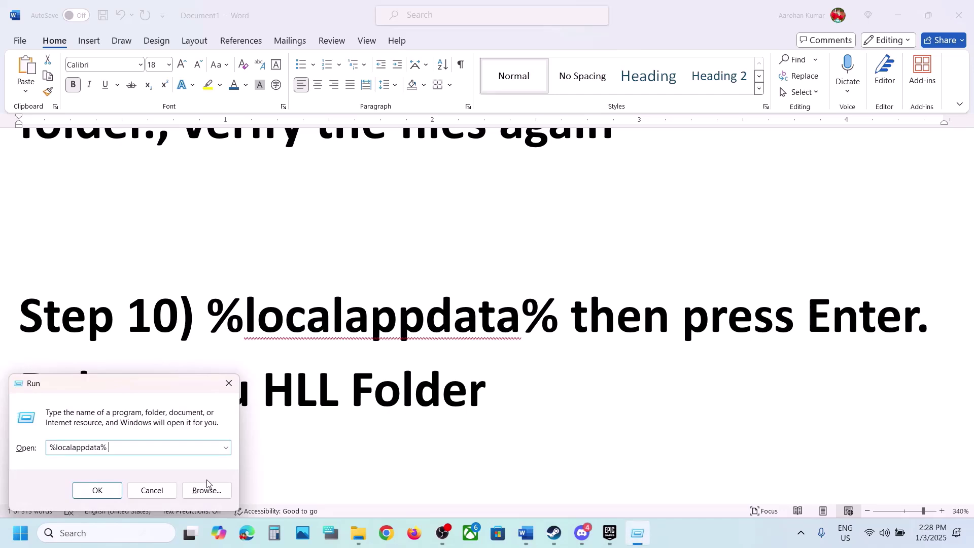
click(98, 491)
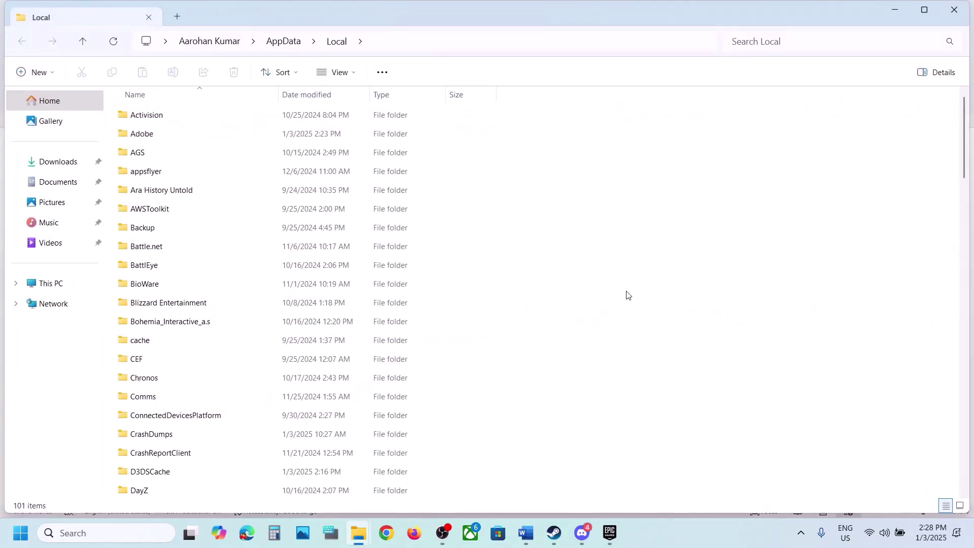
Step: Delete the HLL folder from AppData\Local and close the File Explorer window
text(hll)
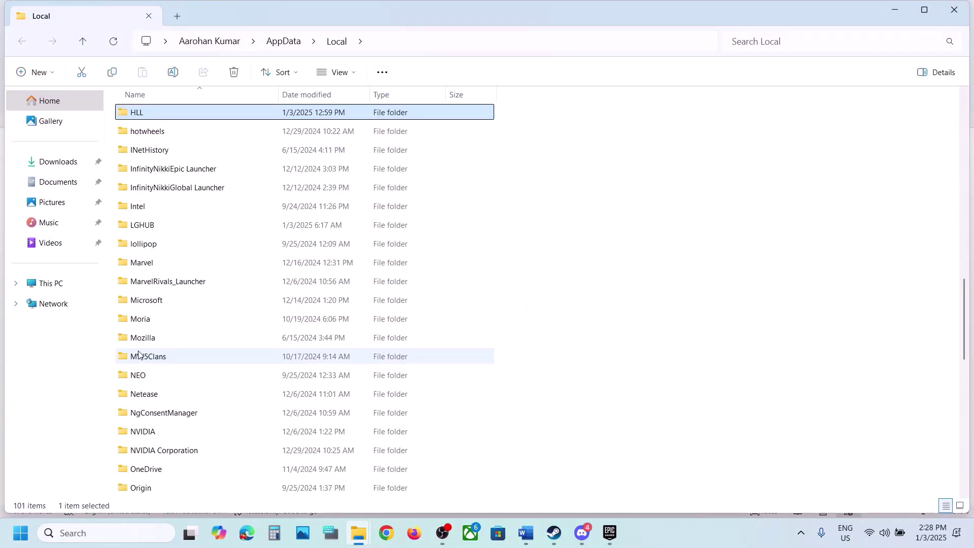
right_click(154, 117)
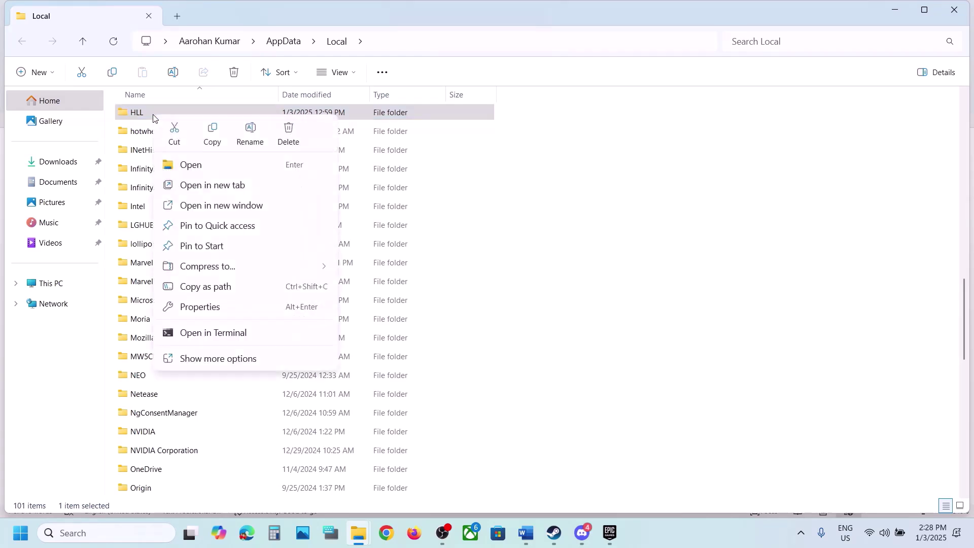
click(293, 126)
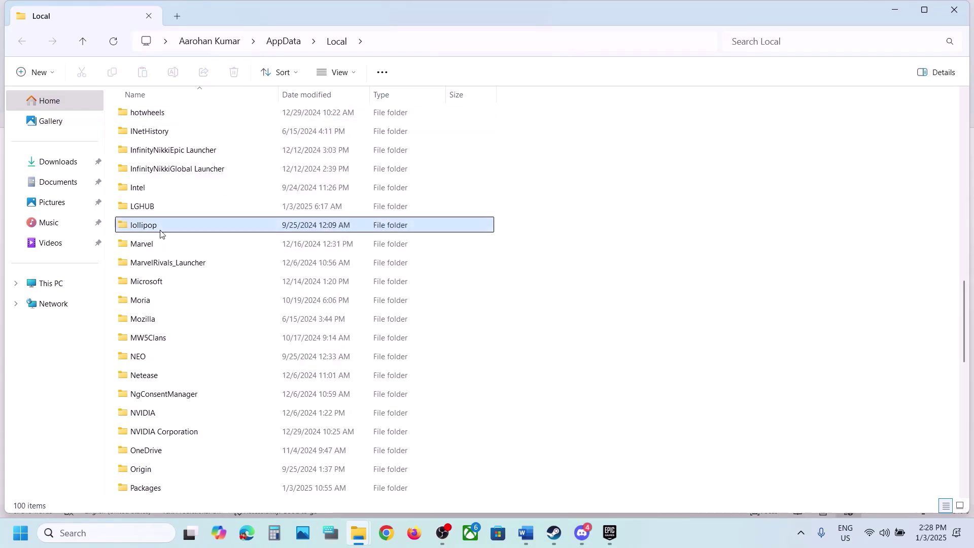
click(961, 9)
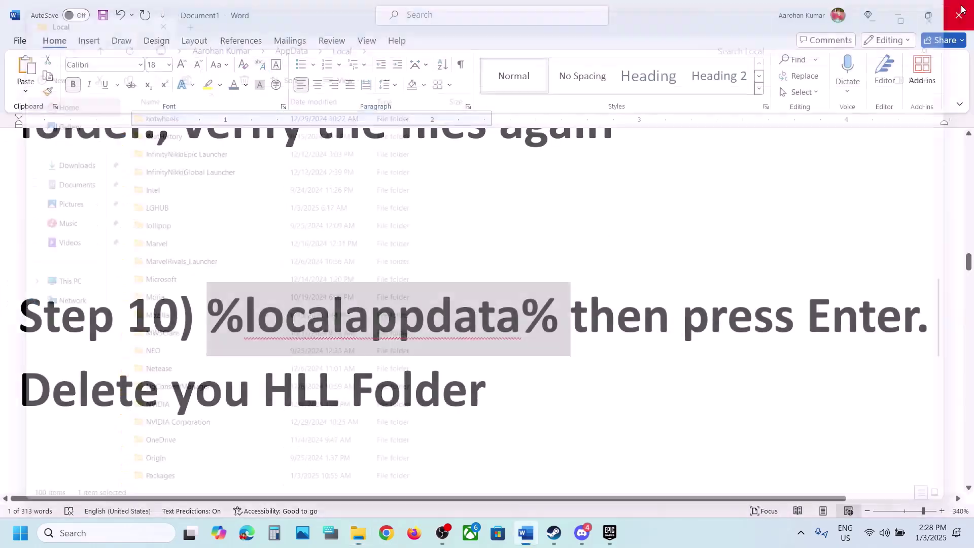
Step: Go to Step 11 of the Word document, open Command Prompt as administrator, and move its window clear of the commands
double_click(458, 336)
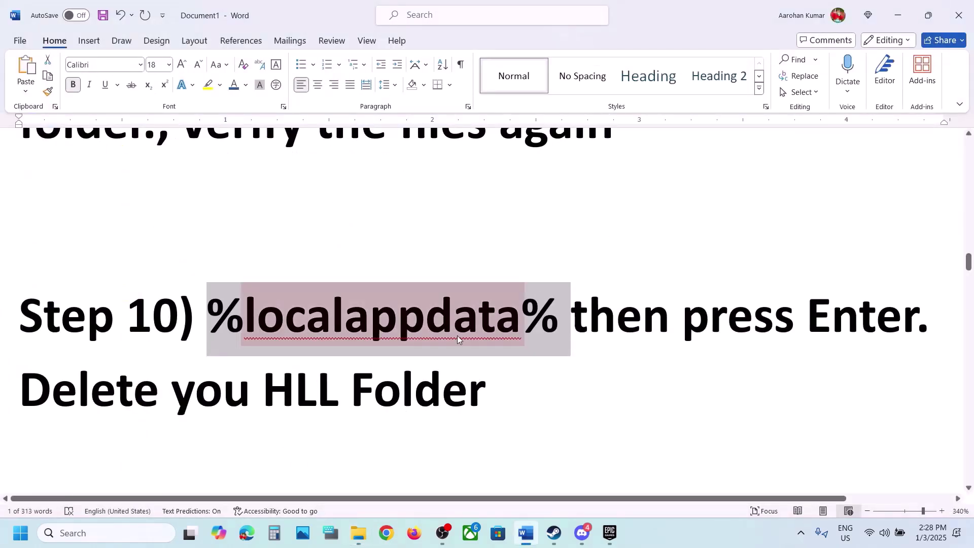
scroll(458, 336, down, 5)
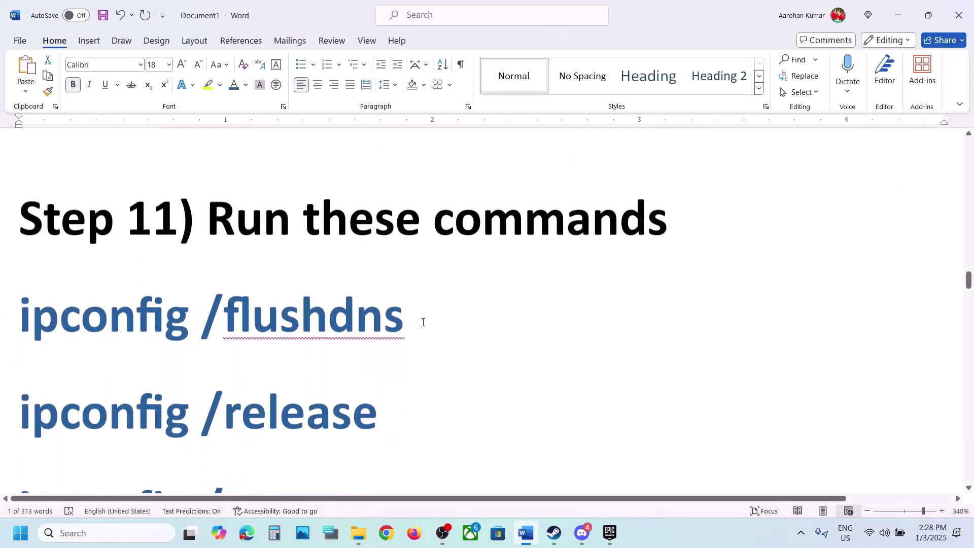
scroll(423, 323, down, 2)
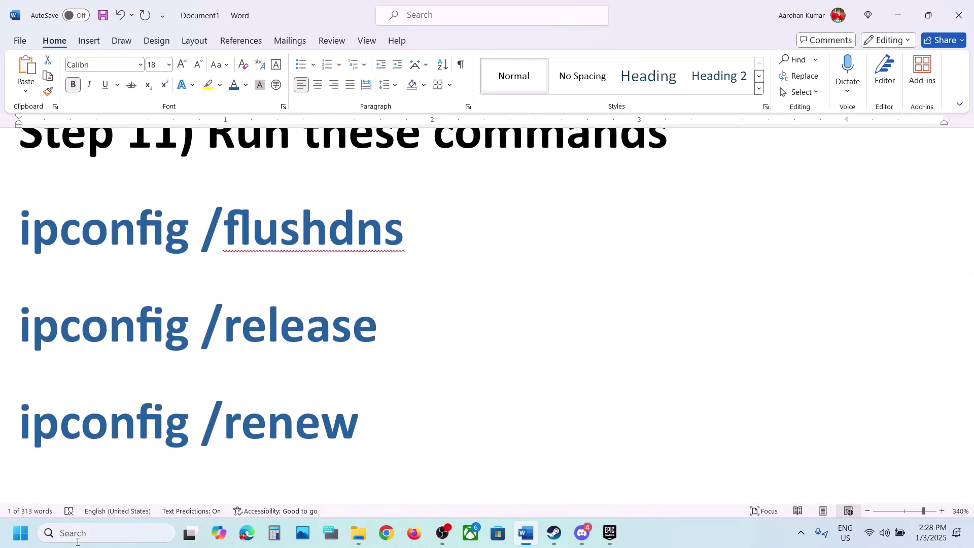
click(94, 533)
text(cmd)
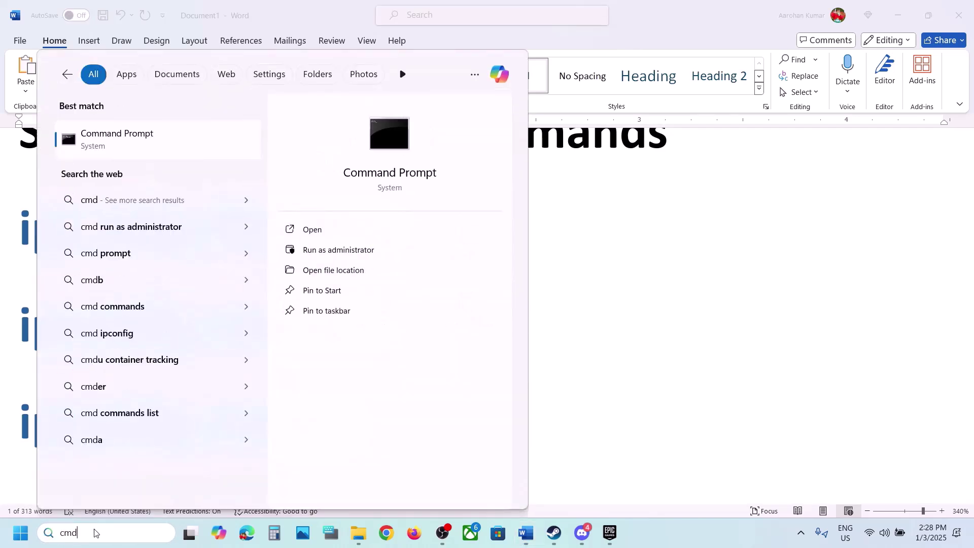
right_click(140, 146)
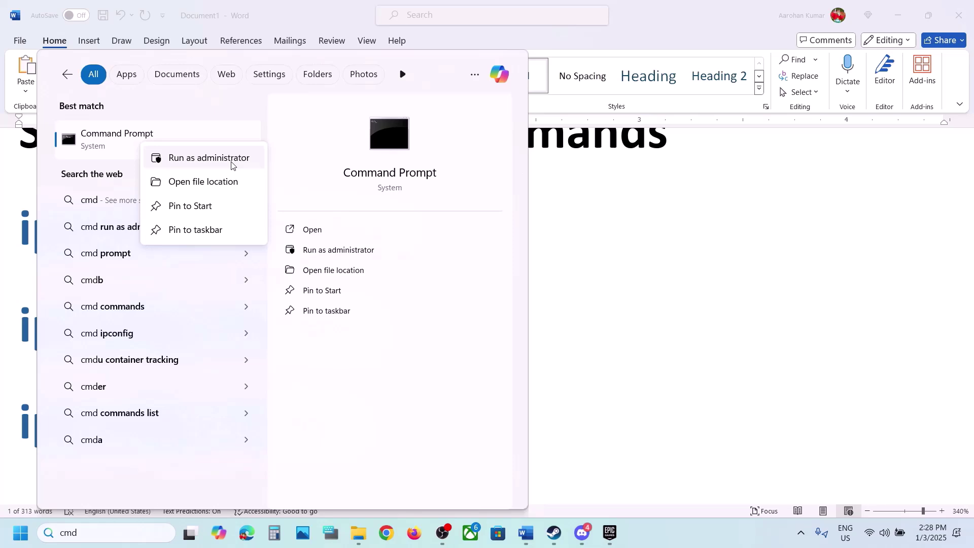
click(209, 158)
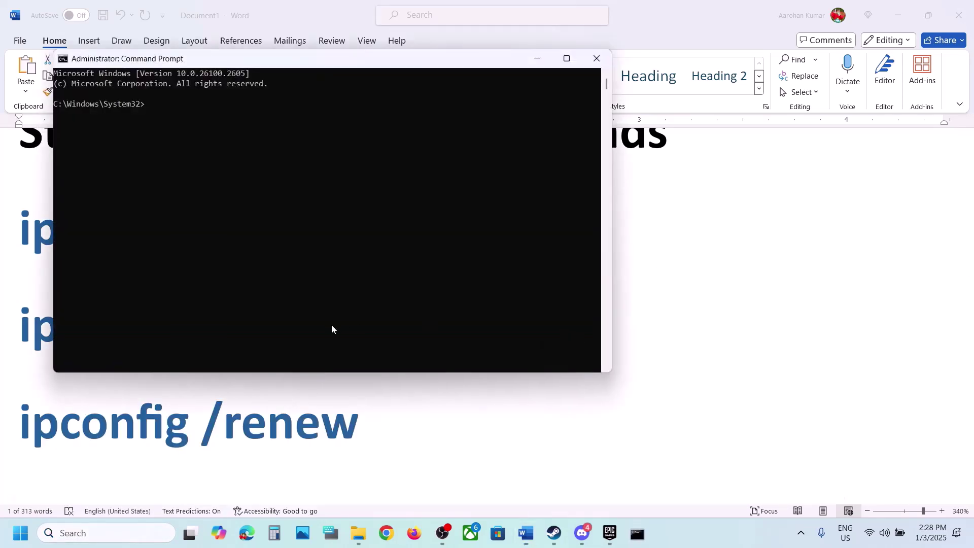
drag(343, 61, 566, 128)
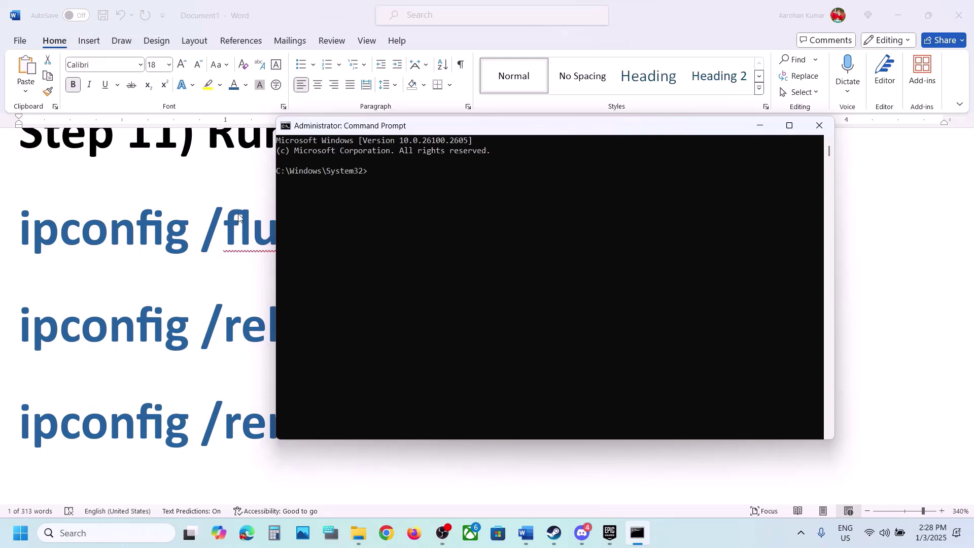
Step: Copy ipconfig /flushdns from the Word document and run it in the administrator Command Prompt
click(212, 223)
triple_click(212, 223)
key(super+c)
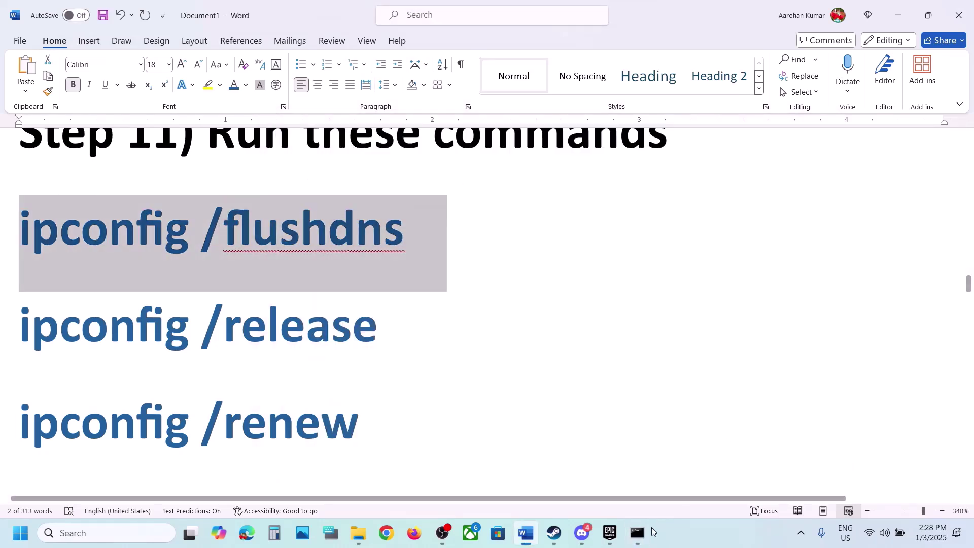
click(637, 533)
right_click(560, 284)
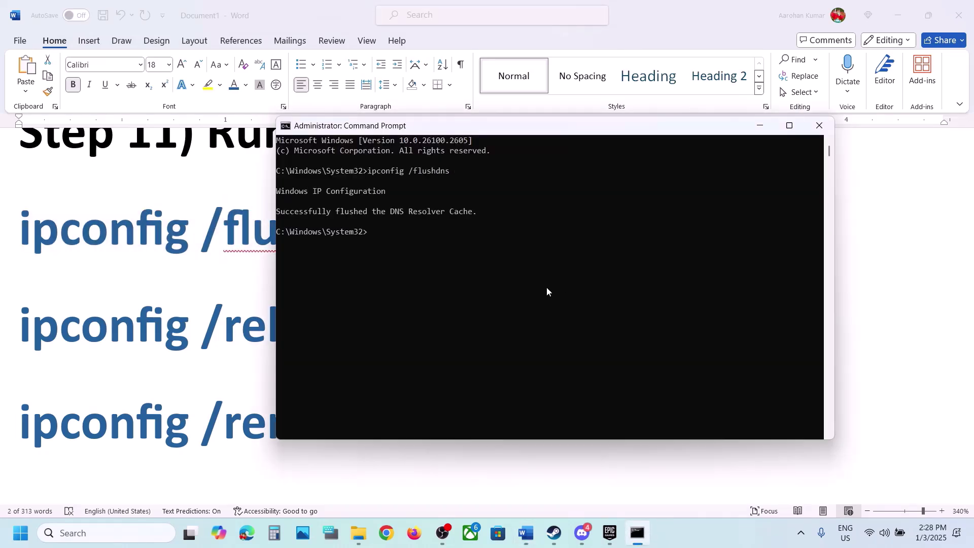
Step: Copy ipconfig /release from the Word document and run it in the administrator Command Prompt
triple_click(182, 343)
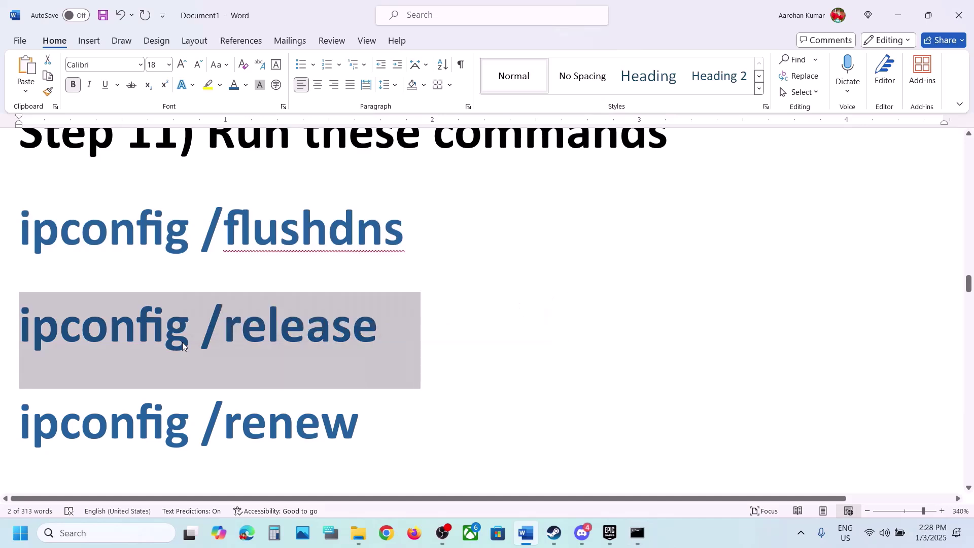
click(633, 529)
text(ipconfig /release)
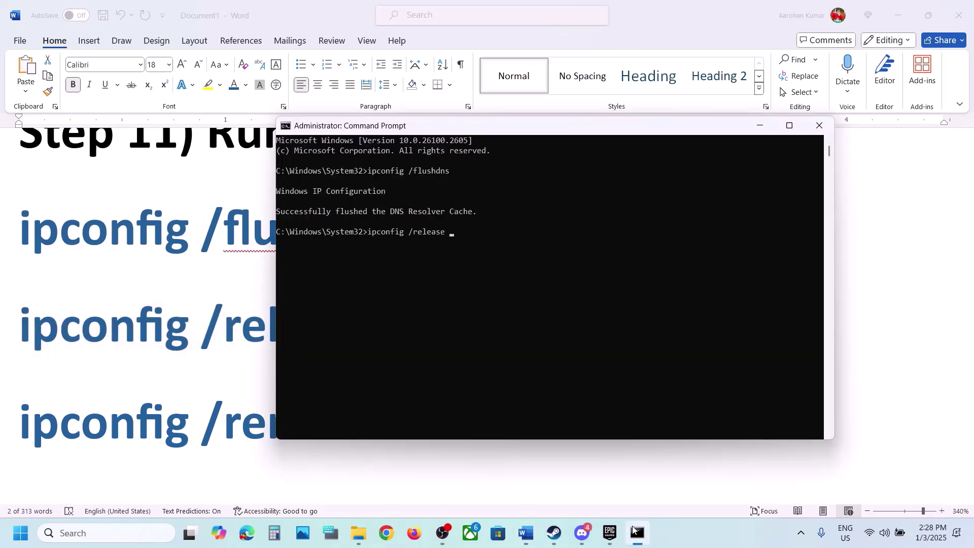
key(Return)
Step: Copy ipconfig /renew from the Word document and run it in the administrator Command Prompt
triple_click(225, 441)
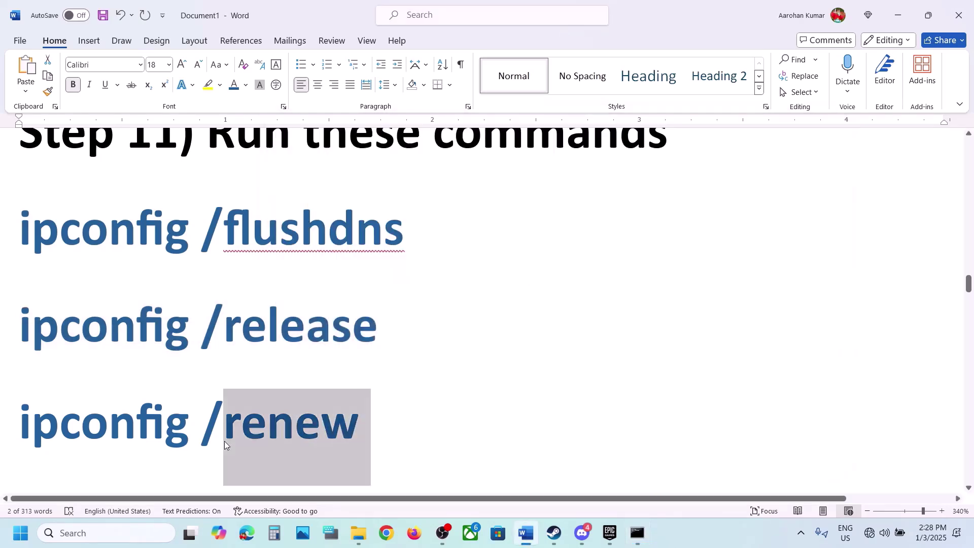
click(637, 540)
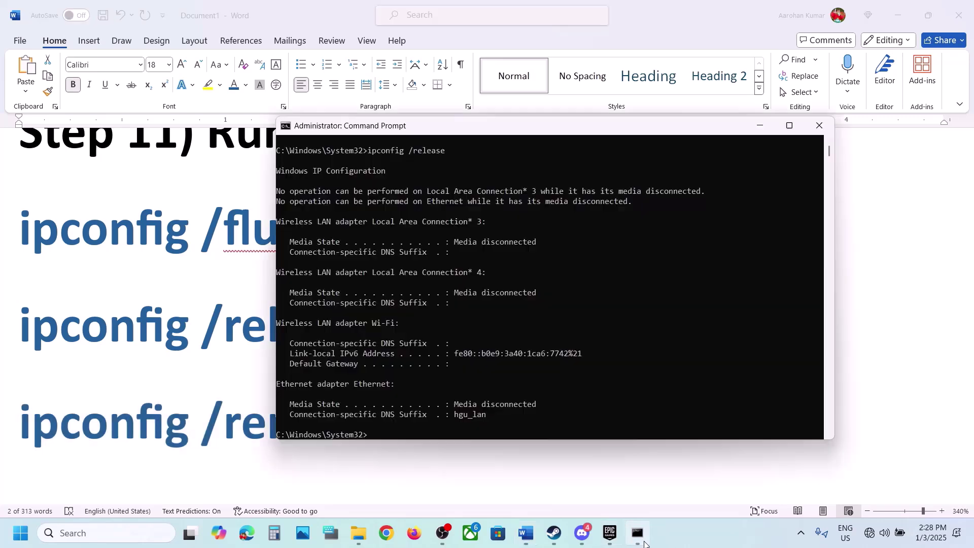
key(Return)
click(591, 539)
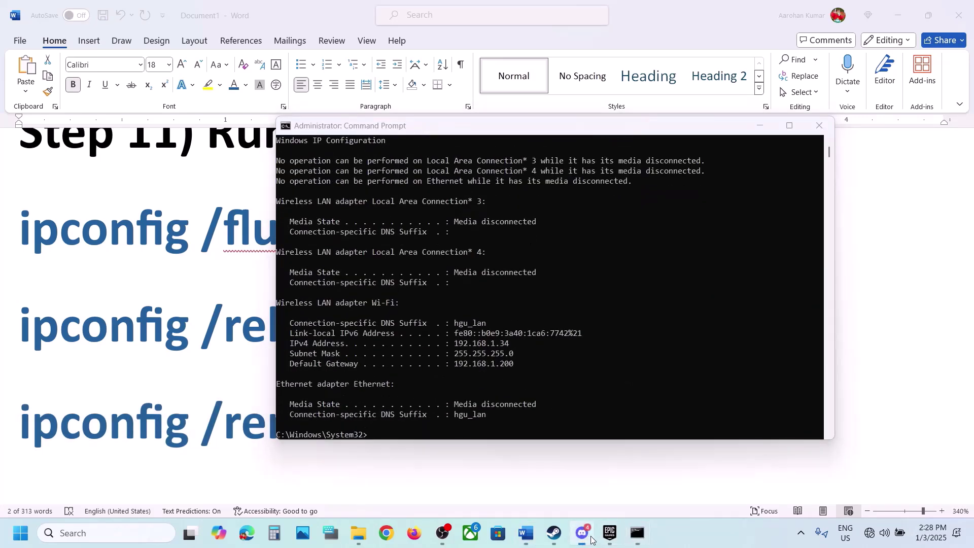
Step: Copy netsh winsock reset from the Word document and run it in the administrator Command Prompt
click(31, 396)
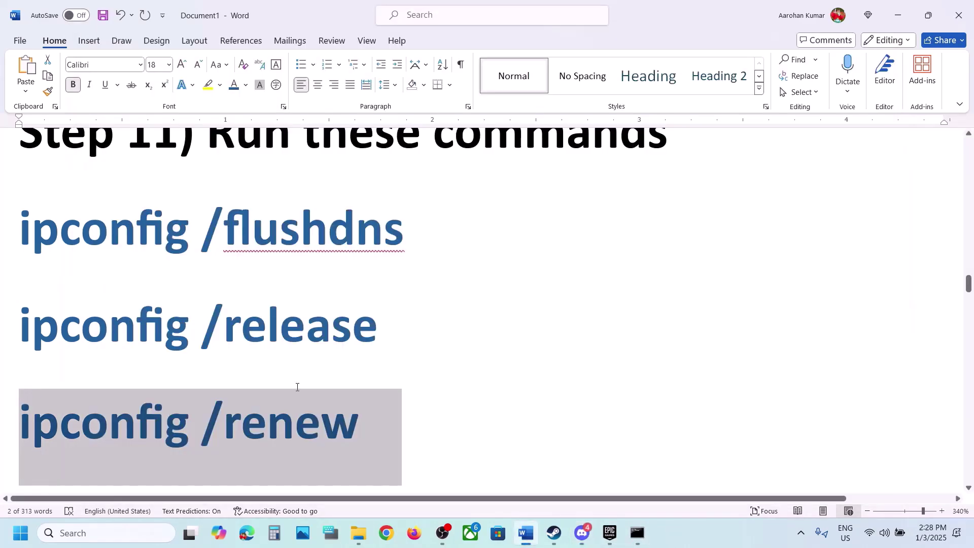
scroll(299, 387, down, 5)
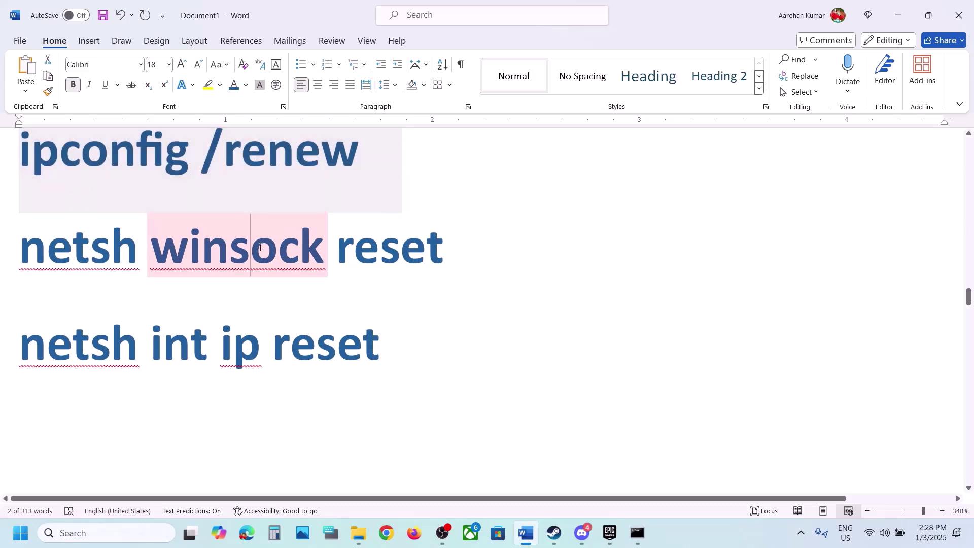
triple_click(260, 247)
key(super+c)
click(644, 533)
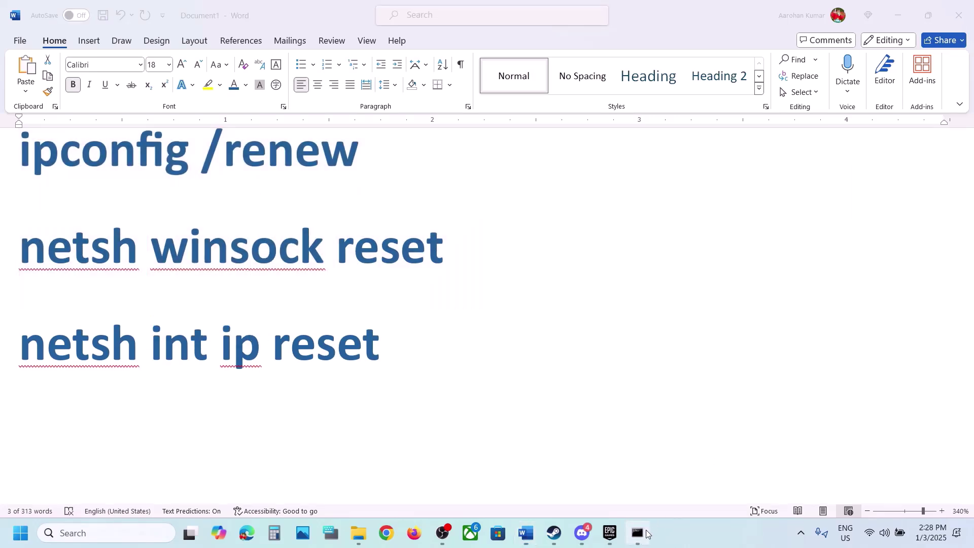
right_click(540, 355)
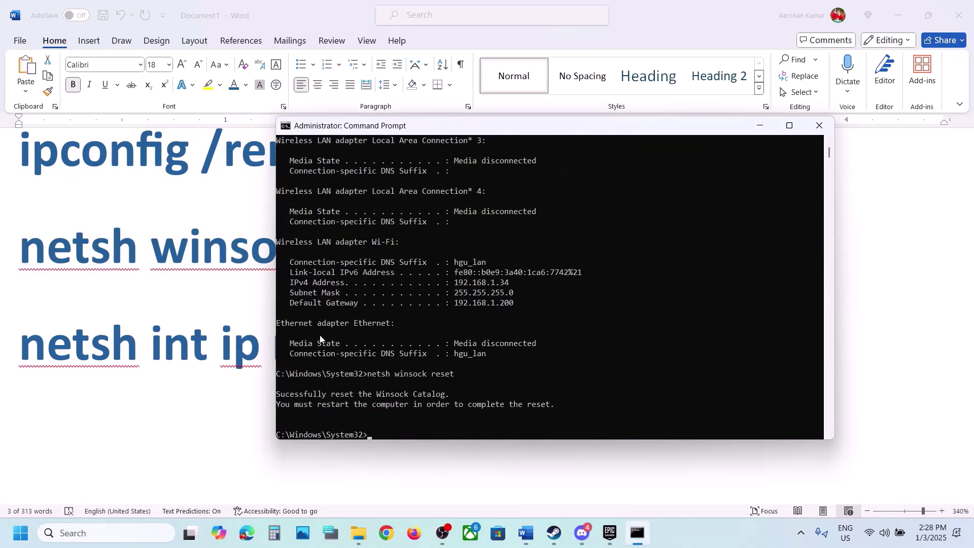
Step: Copy netsh int ip reset from the Word document, run it in the administrator Command Prompt, and close that window
click(166, 337)
triple_click(163, 339)
key(super+c)
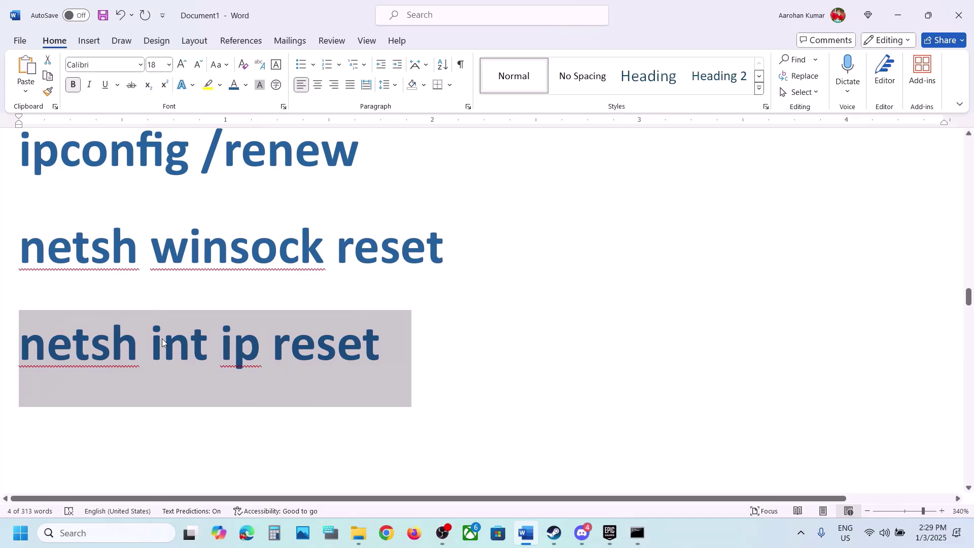
click(634, 537)
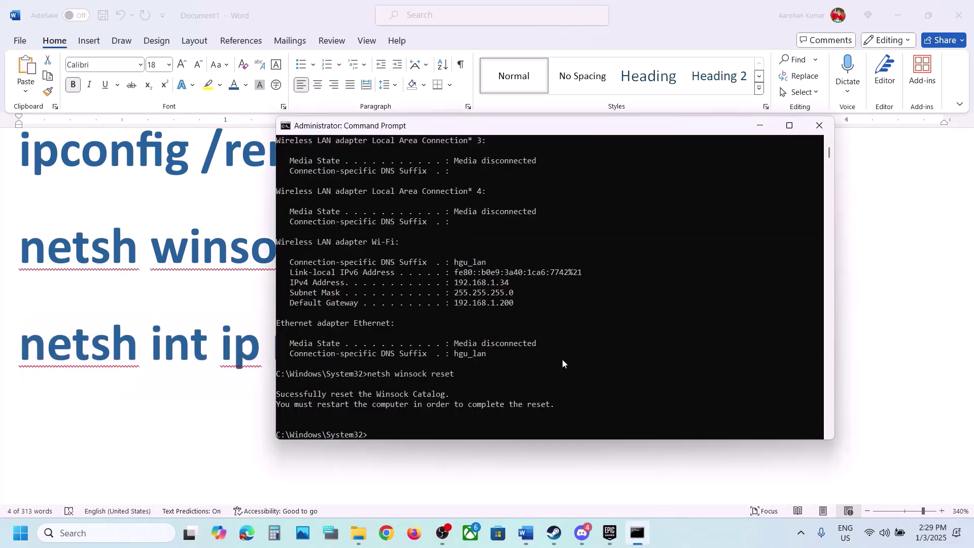
right_click(546, 355)
key(Return)
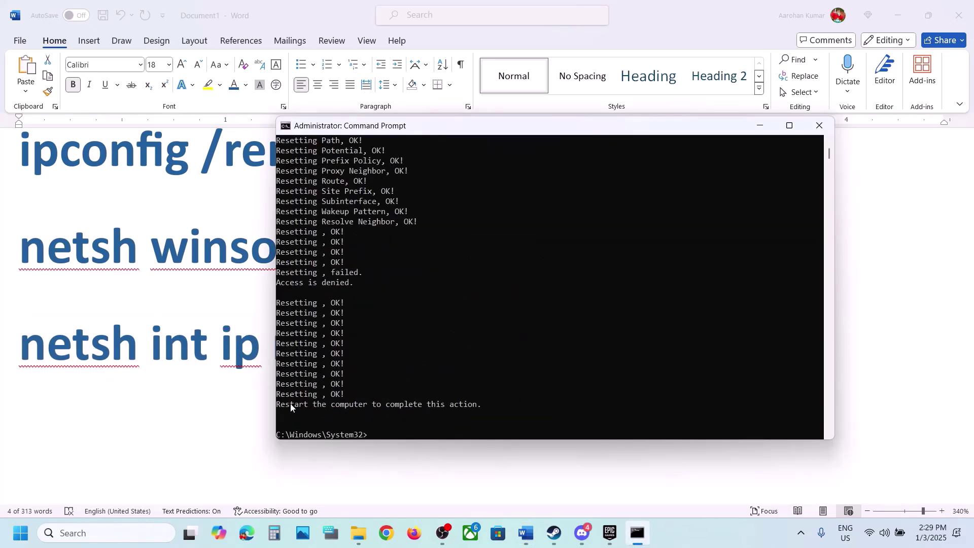
drag(291, 404, 492, 396)
click(819, 125)
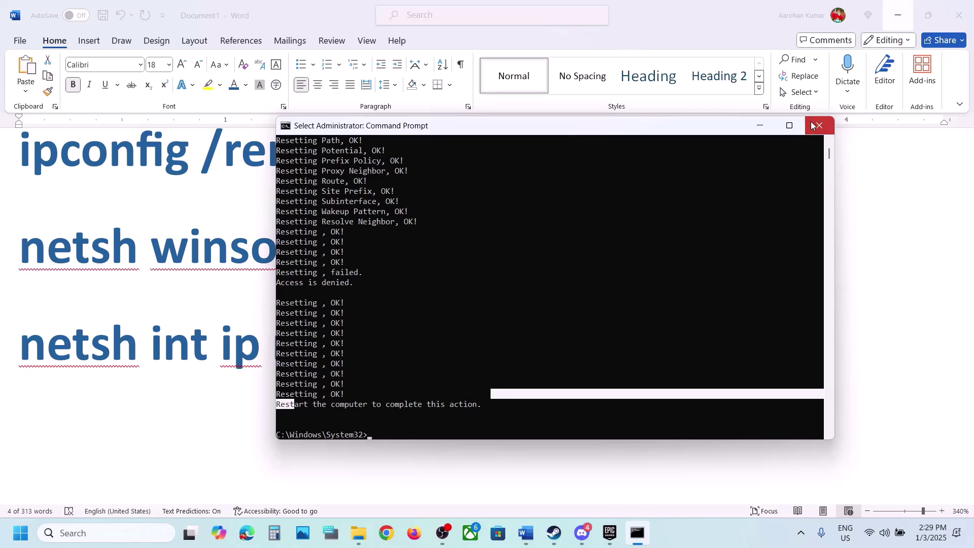
click(19, 534)
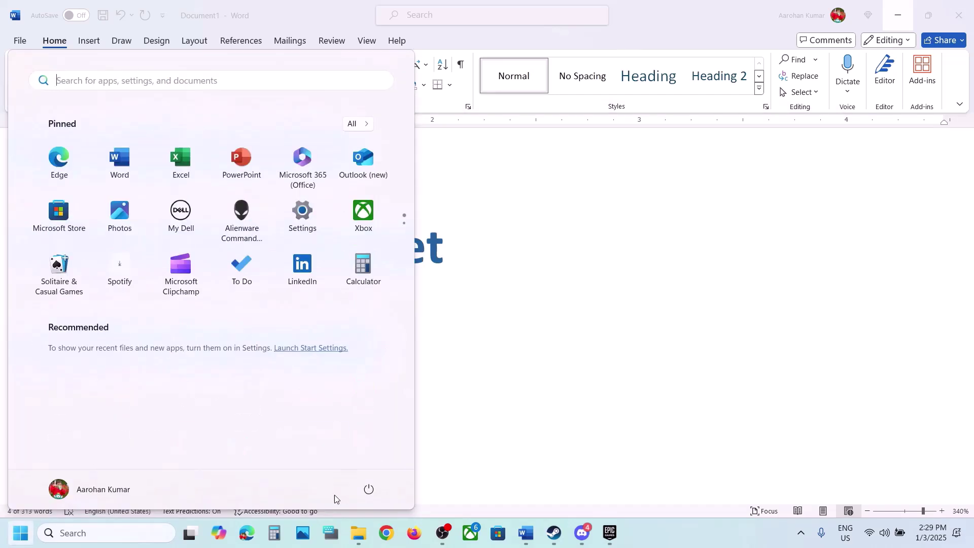
click(368, 490)
click(576, 374)
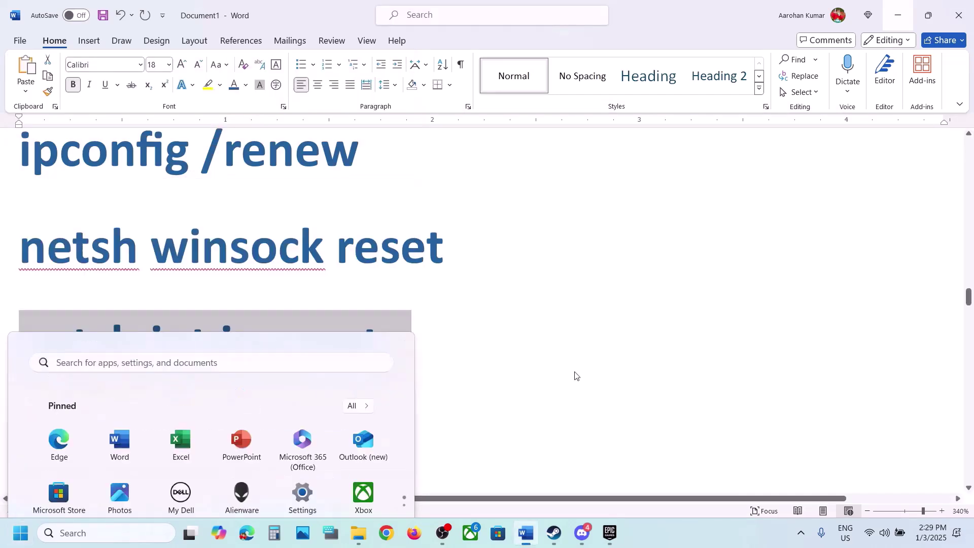
Step: Go to Step 12 of the Word document and highlight its instruction about running the game as an administrator from the installation folder
scroll(576, 376, down, 5)
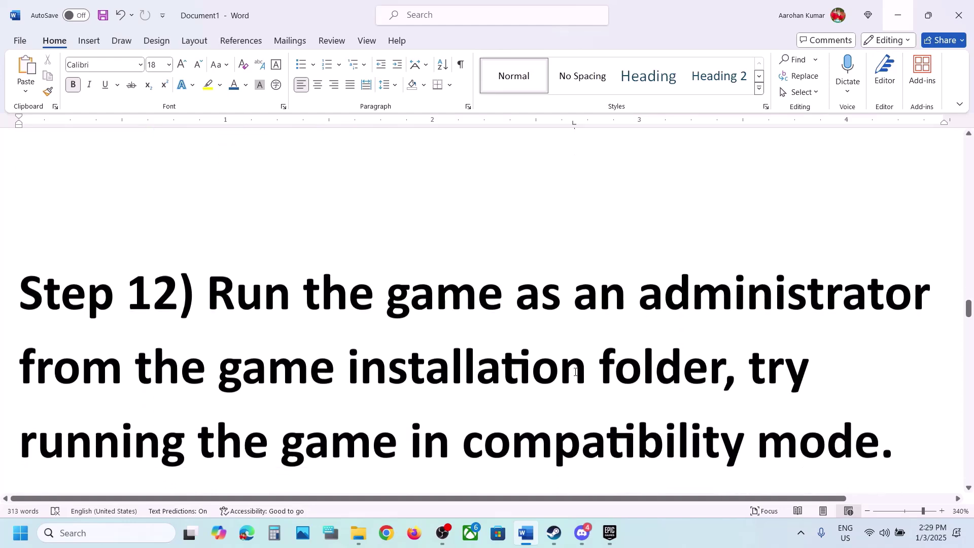
scroll(576, 372, down, 2)
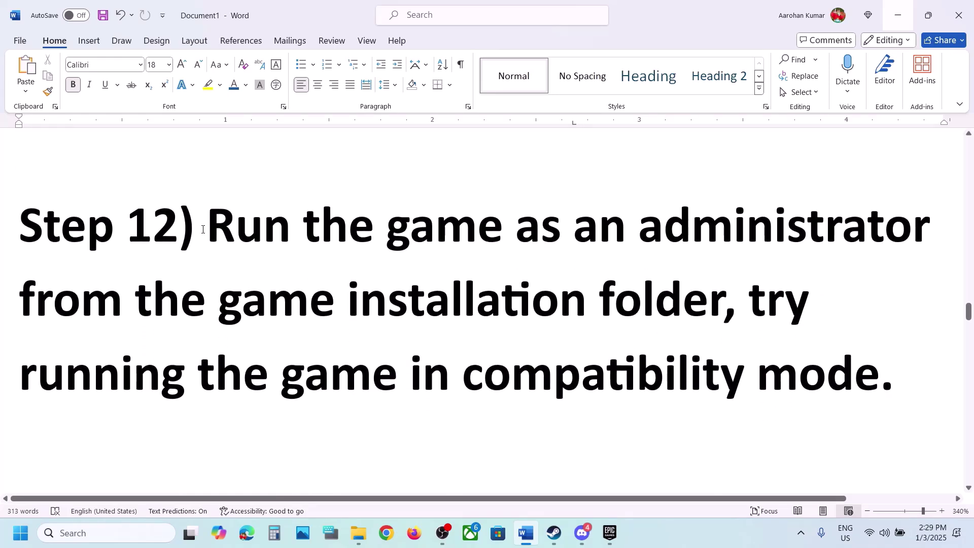
drag(202, 229, 682, 305)
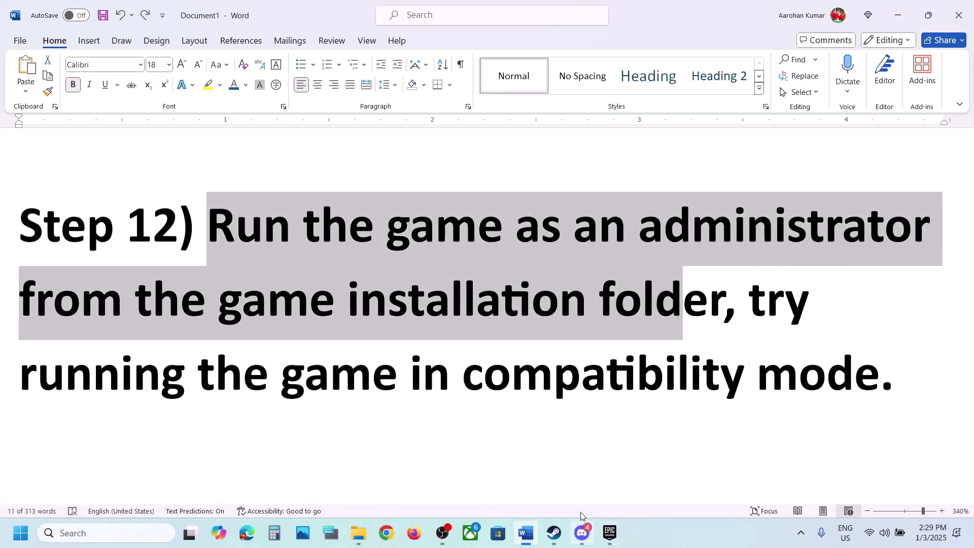
Step: Switch to Steam and display the Browse local files option for Hell Let Loose
click(604, 541)
click(557, 543)
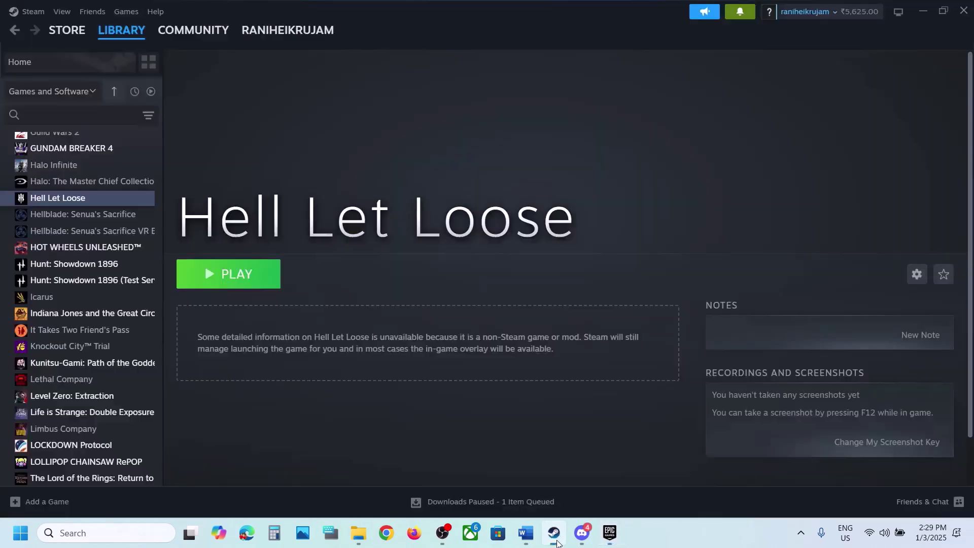
right_click(127, 197)
mouse_move(169, 275)
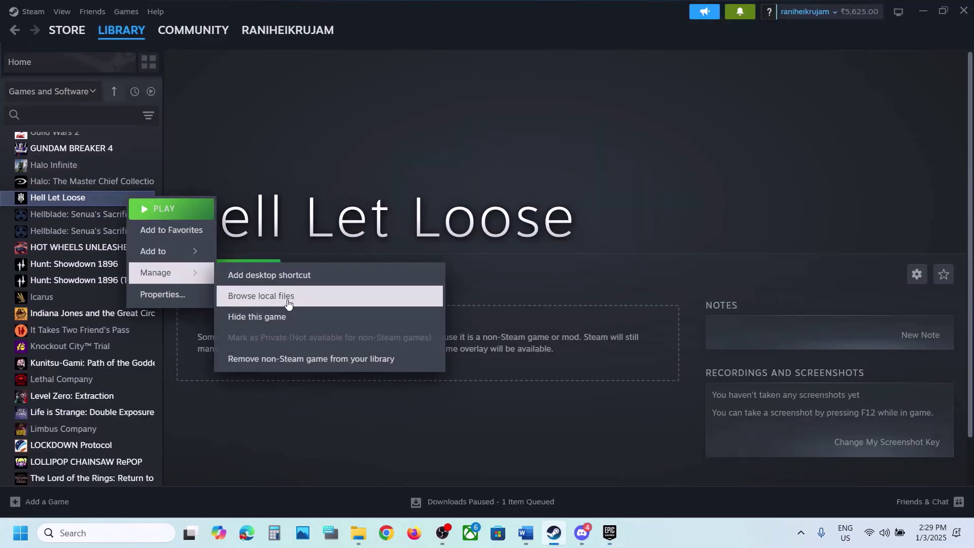
Step: Switch to the Epic Games Launcher and open the installation folder of Hell Let Loose
click(605, 540)
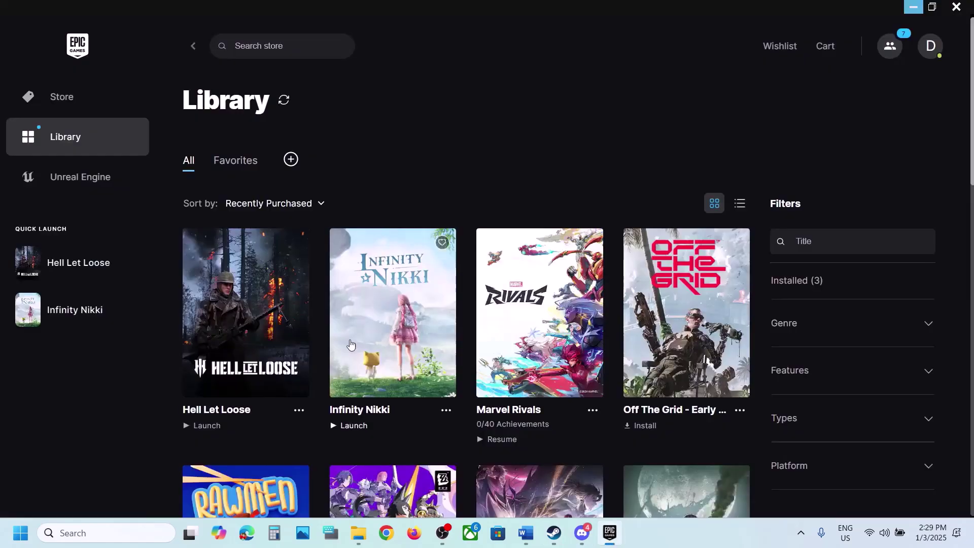
click(299, 413)
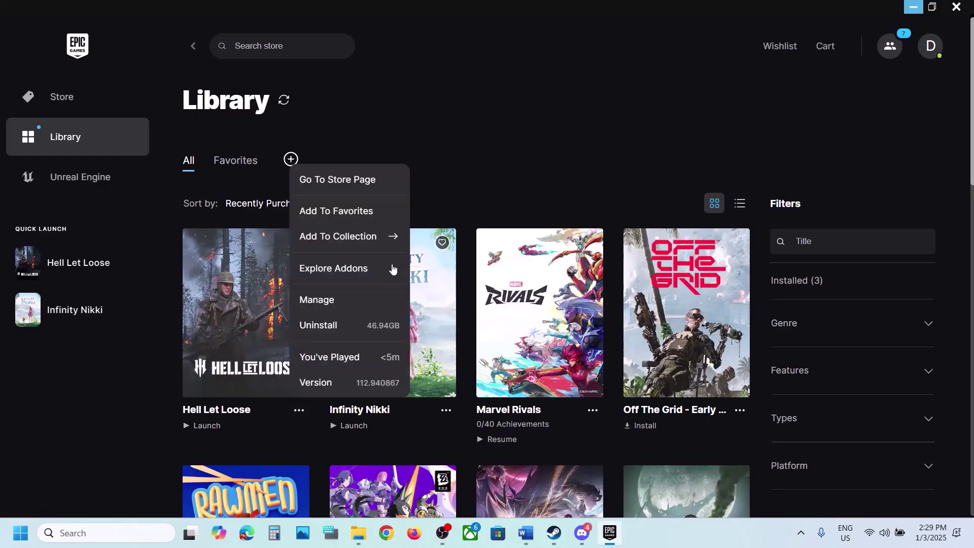
click(343, 299)
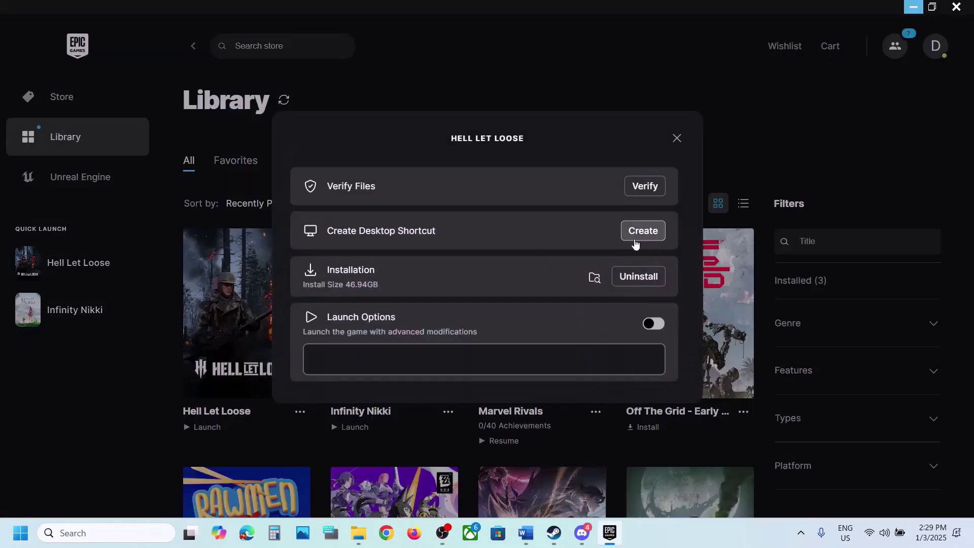
click(594, 278)
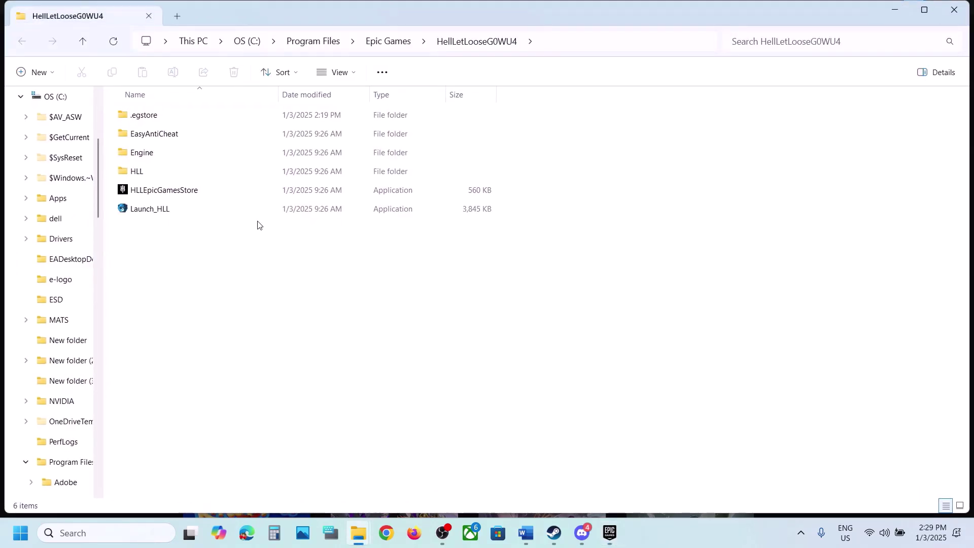
Step: Show the Run as administrator option for HLLEpicGamesStore and Launch_HLL without launching either application
click(168, 191)
right_click(168, 195)
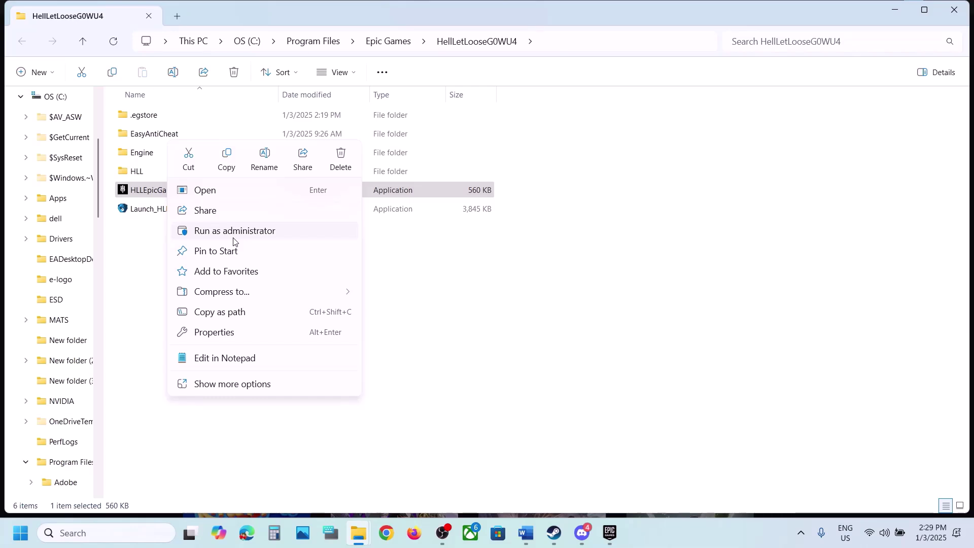
click(147, 210)
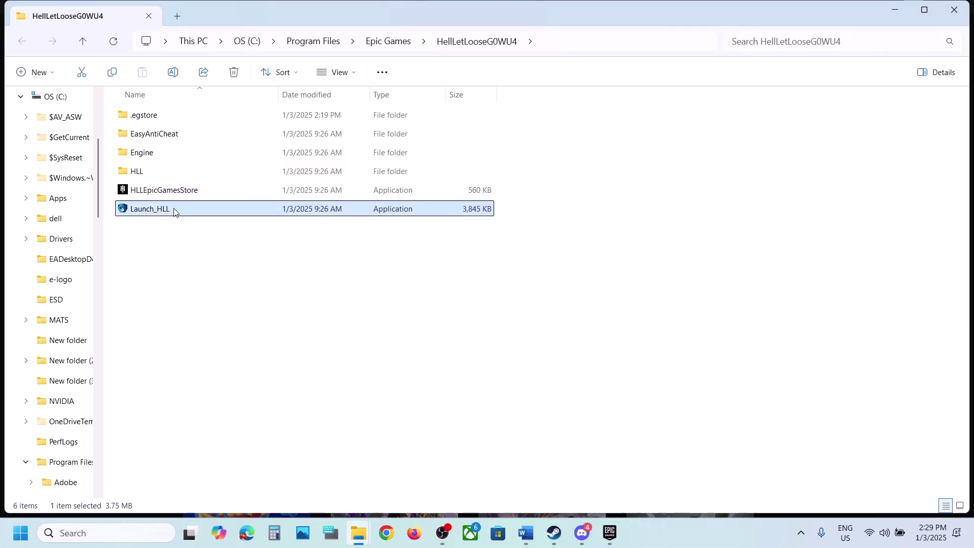
right_click(166, 214)
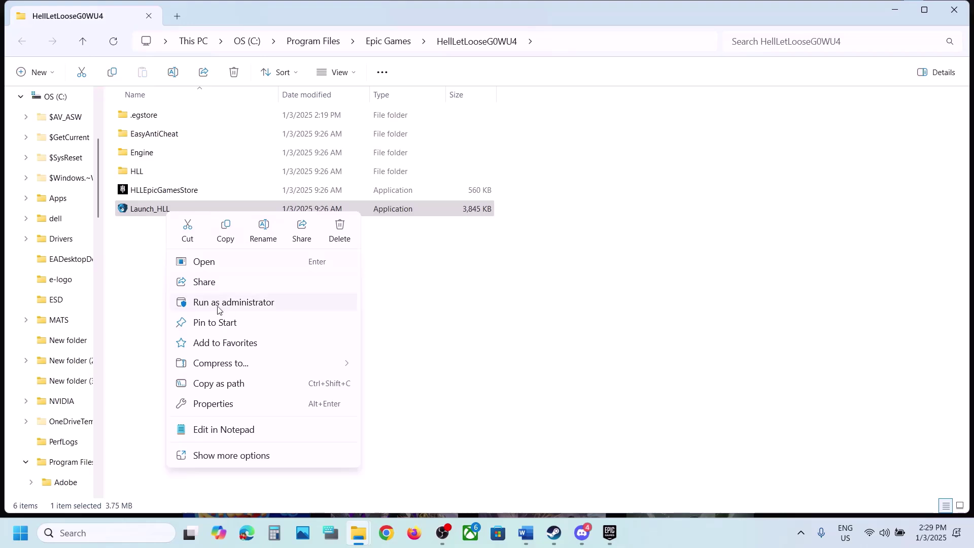
click(150, 276)
click(150, 276)
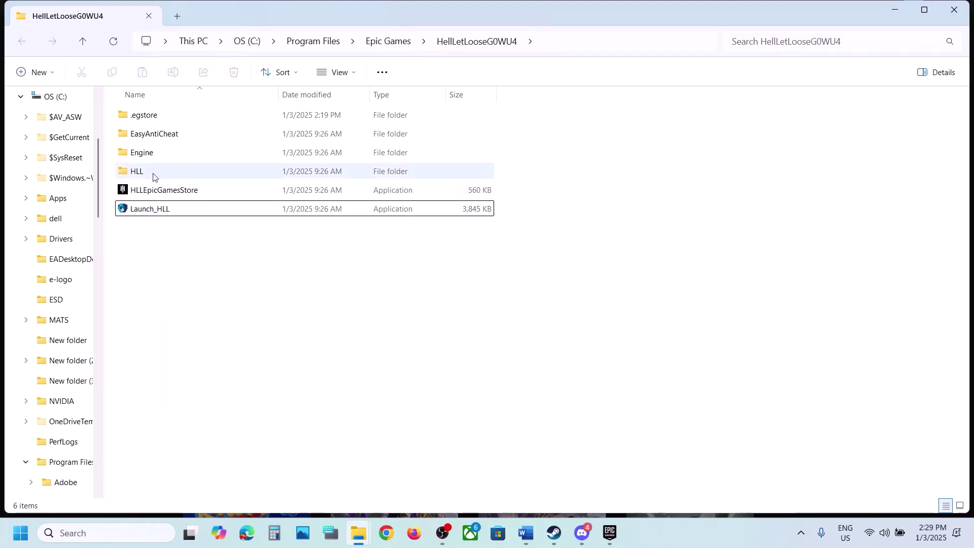
Step: Open the Win64 folder inside HLL\Binaries of the game installation
double_click(153, 176)
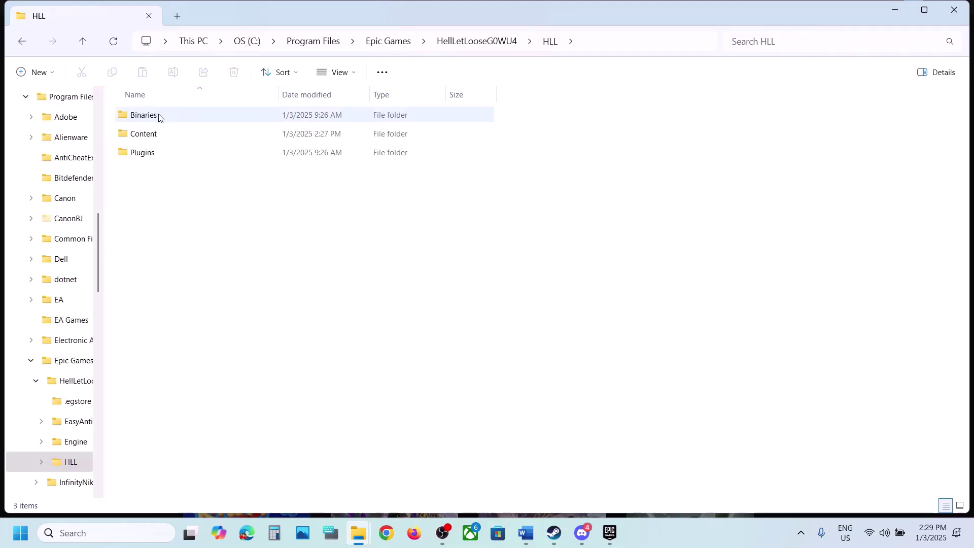
double_click(159, 116)
double_click(159, 117)
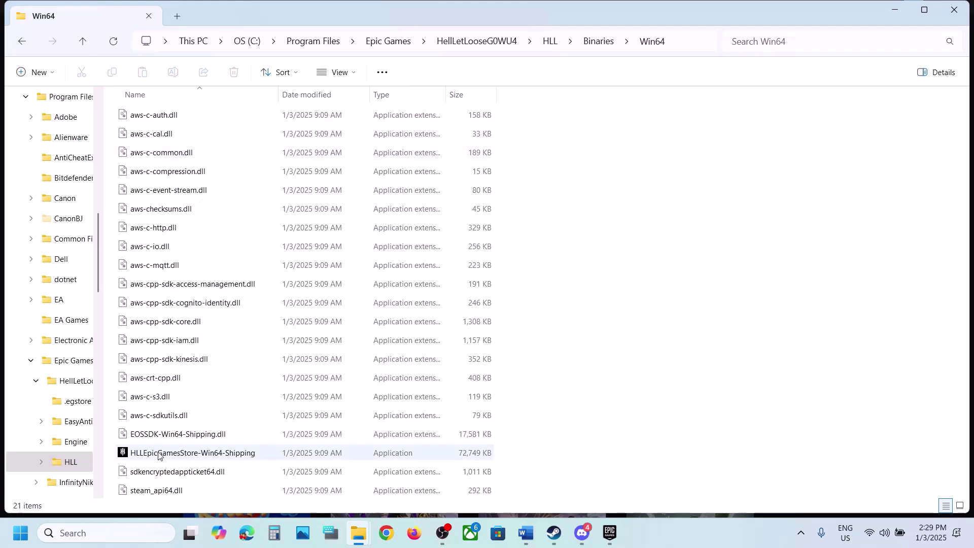
Step: Set HLLEpicGamesStore-Win64-Shipping to run as an administrator and in compatibility mode for Windows 8, and apply the compatibility settings
click(186, 460)
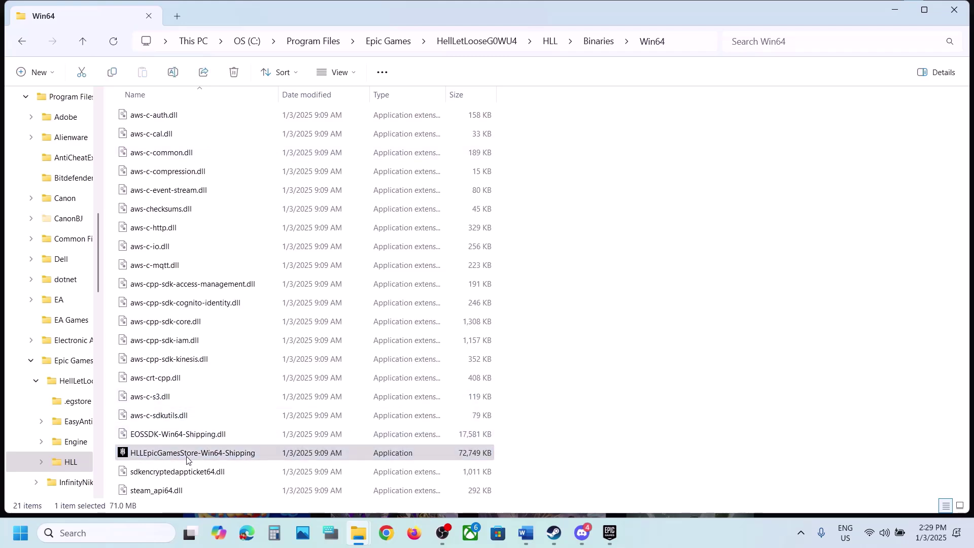
right_click(187, 459)
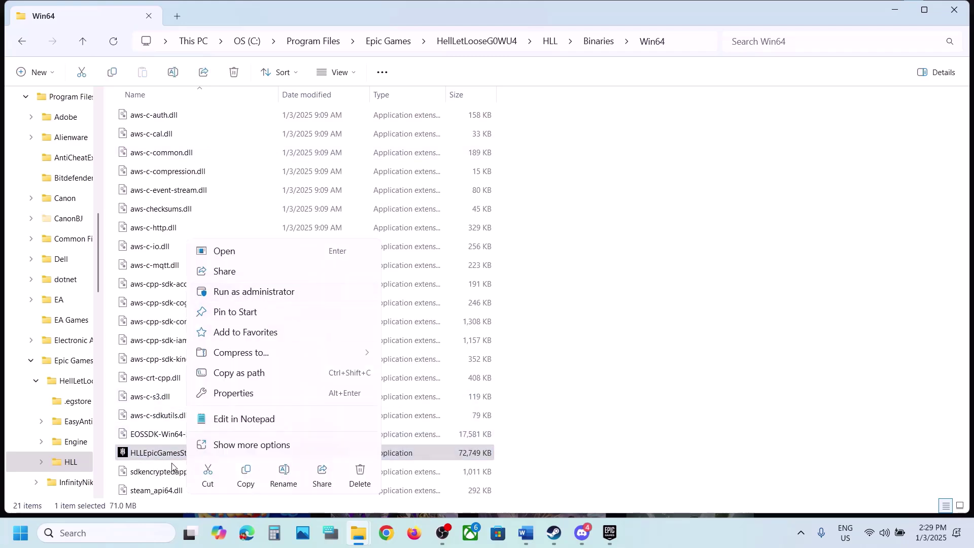
click(160, 459)
right_click(161, 458)
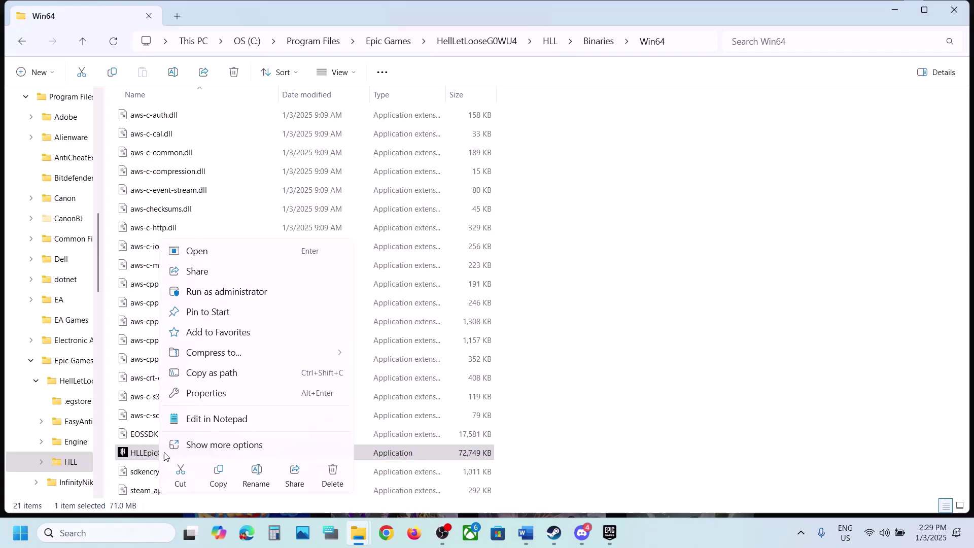
click(205, 397)
click(286, 202)
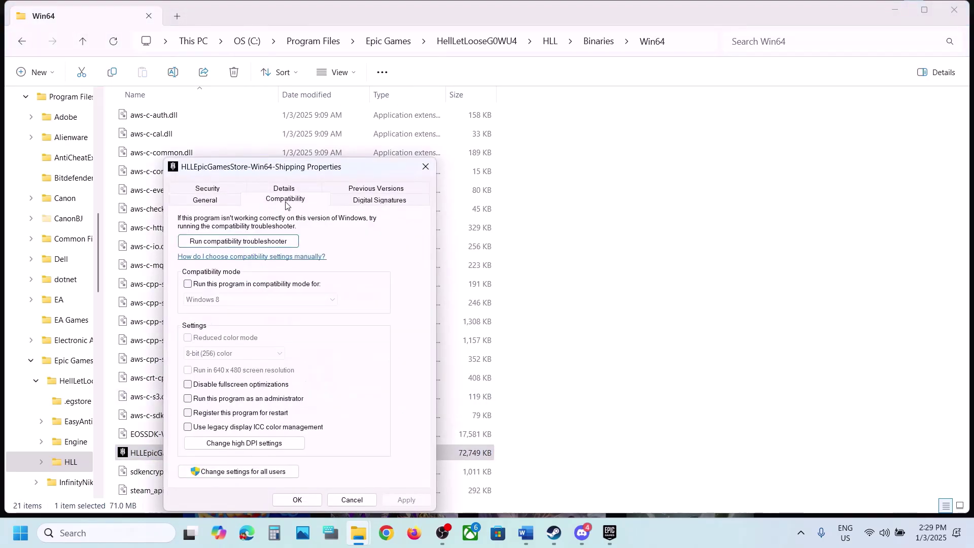
click(188, 399)
click(391, 504)
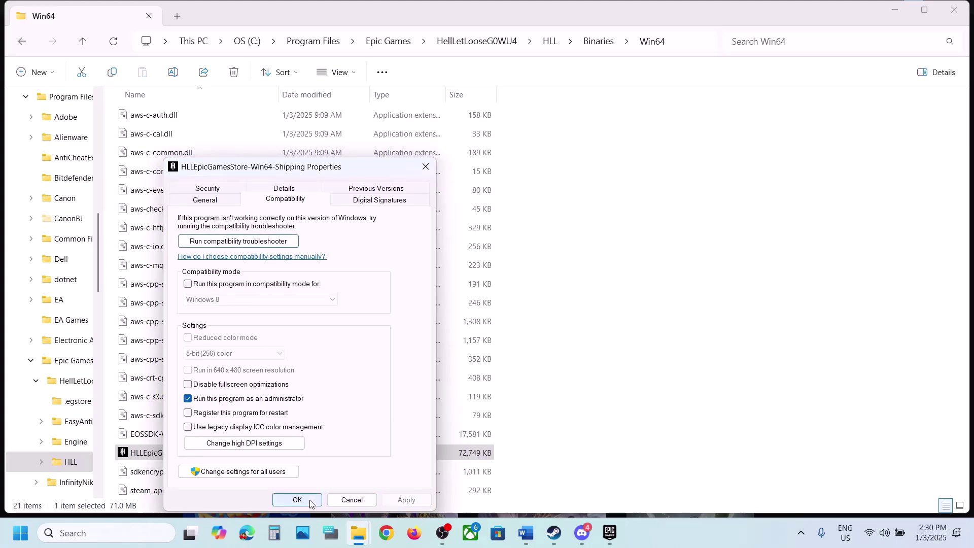
click(188, 285)
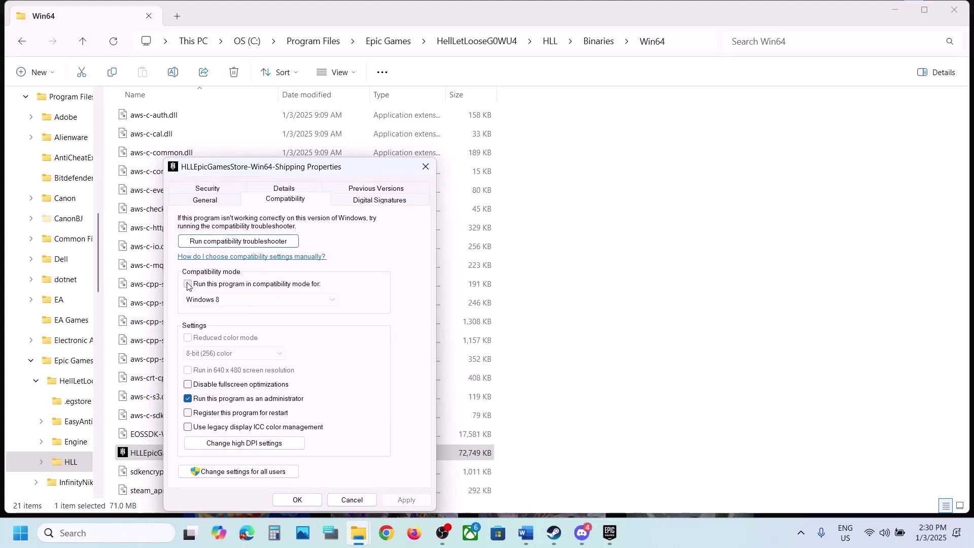
click(405, 502)
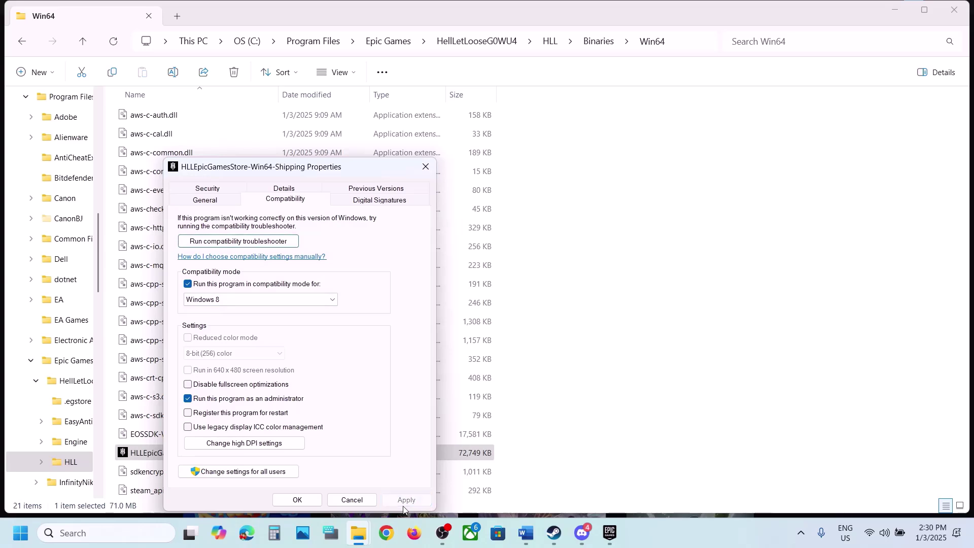
Step: Change the executable's compatibility mode to Windows 7, disable fullscreen optimizations, and apply the settings
click(239, 302)
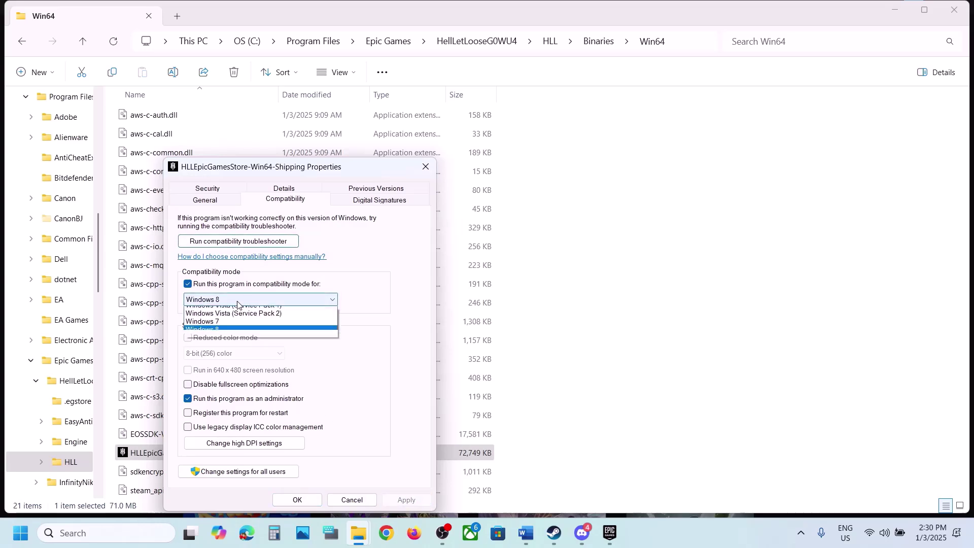
click(236, 336)
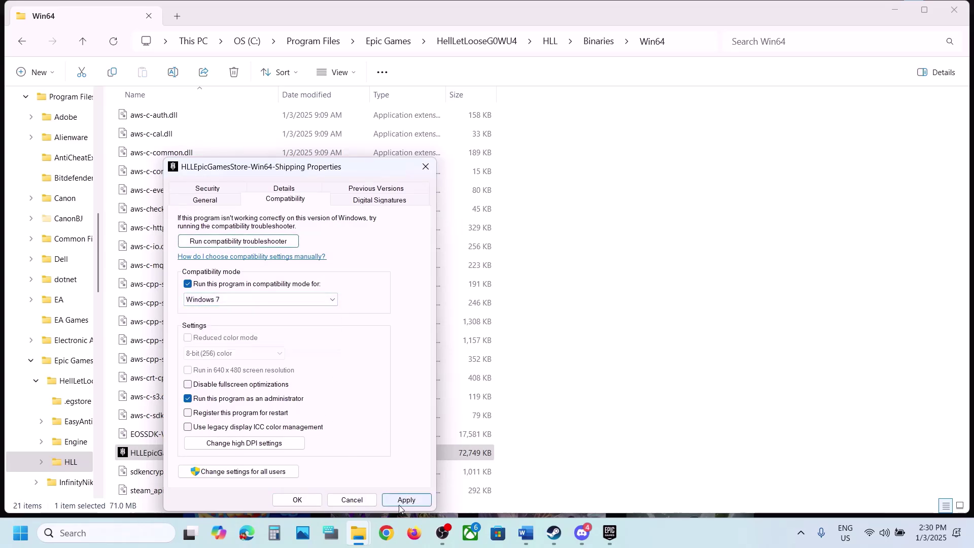
click(401, 504)
click(187, 384)
click(406, 500)
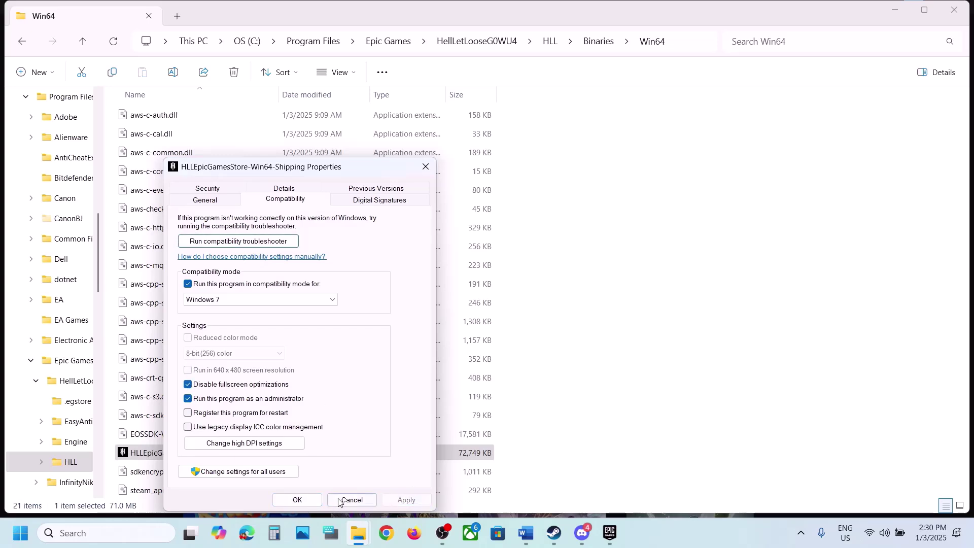
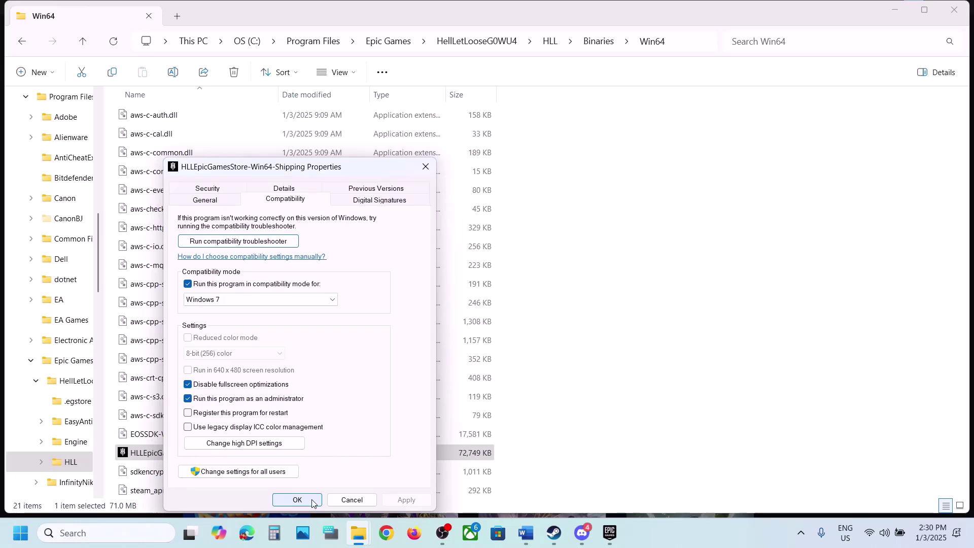
Step: Return to the HellLetLooseG0WU4 folder, select HLLEpicGamesStore, and reopen the HLL\Binaries\Win64 folder
click(82, 41)
click(82, 42)
click(81, 41)
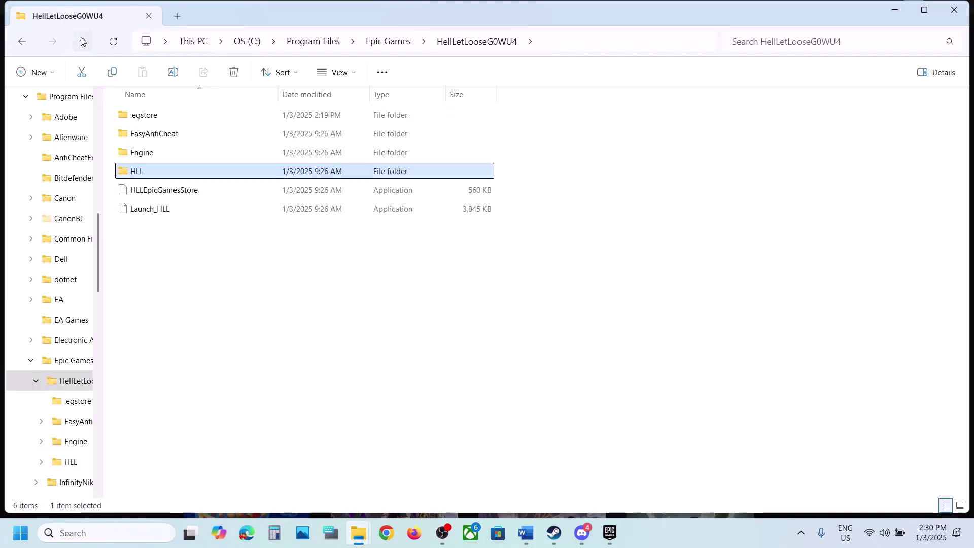
click(163, 190)
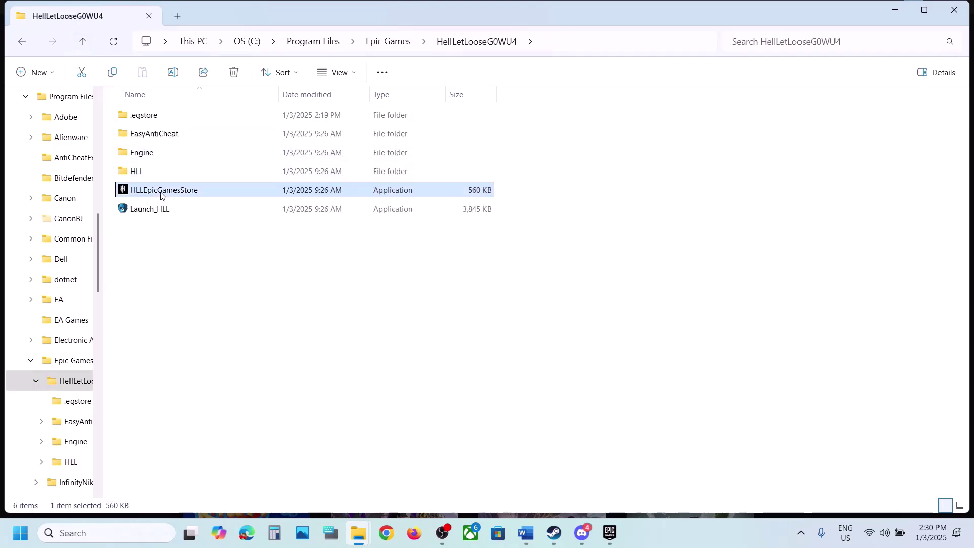
double_click(139, 171)
double_click(148, 122)
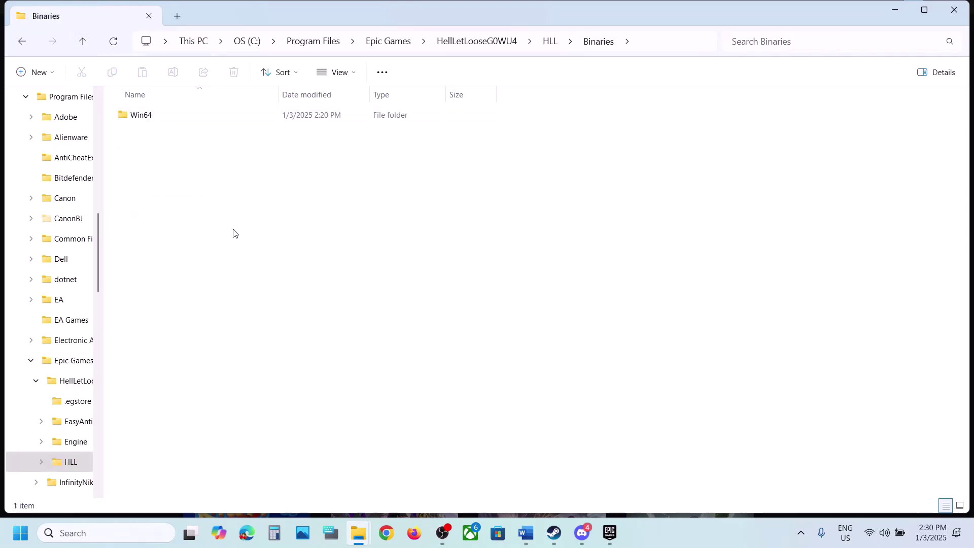
double_click(146, 122)
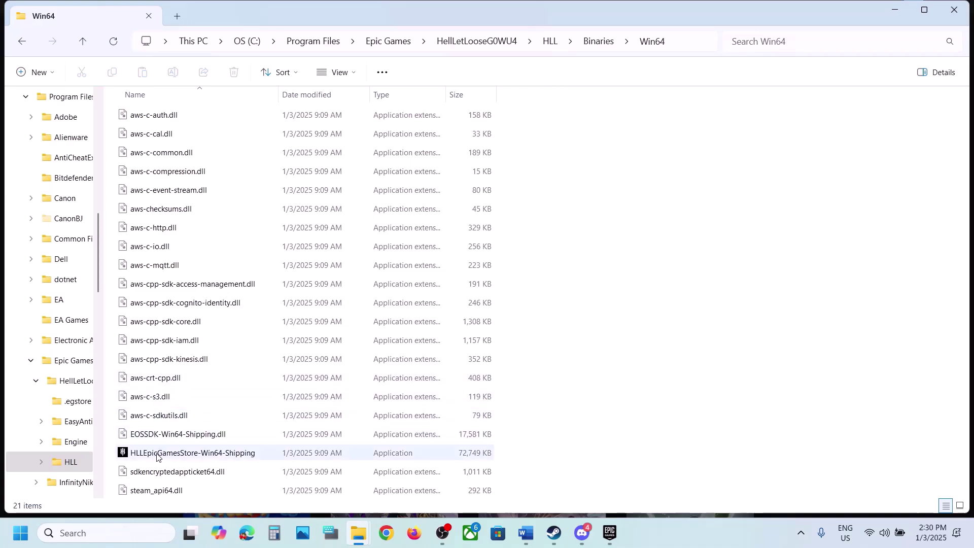
Step: Turn off compatibility mode, disabled fullscreen optimizations and run as administrator for HLLEpicGamesStore-Win64-Shipping, and save the properties
right_click(156, 457)
click(214, 392)
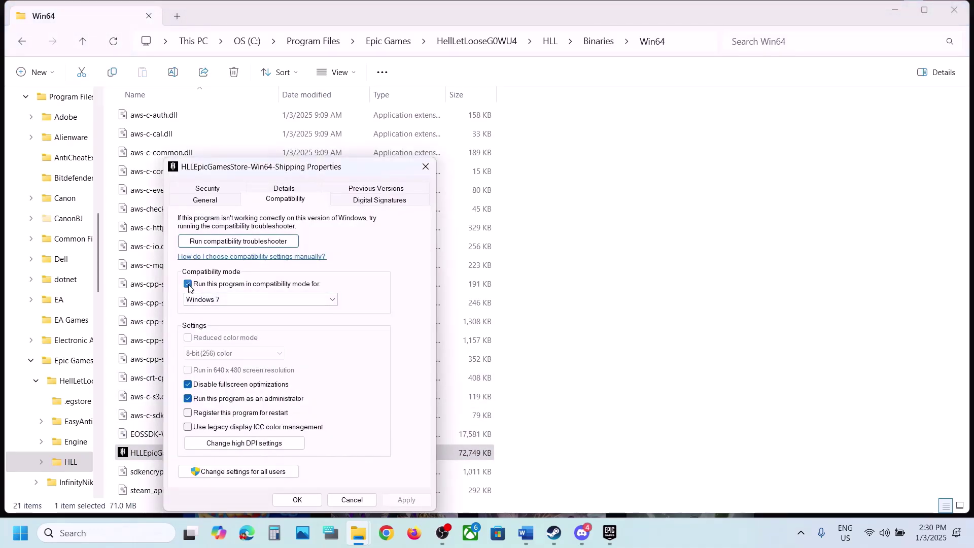
click(188, 284)
click(187, 385)
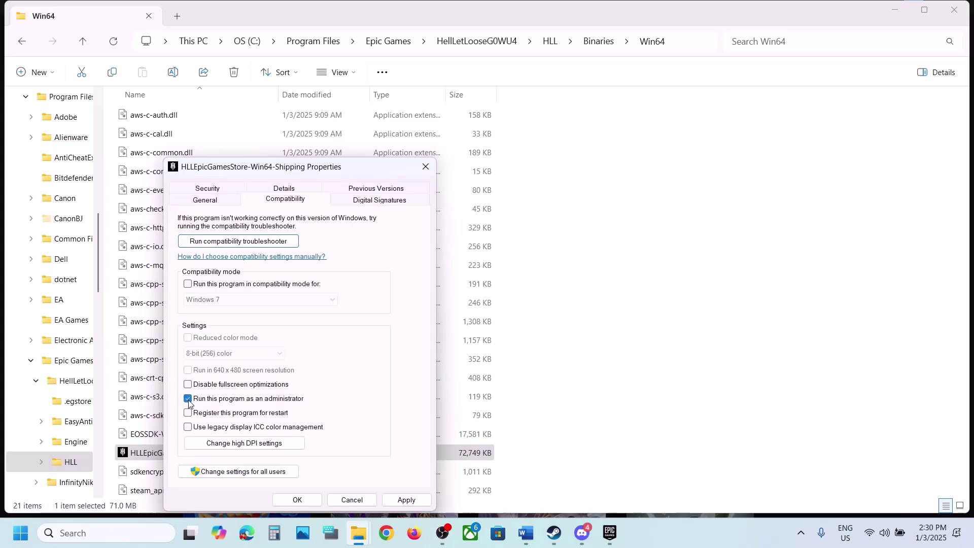
click(188, 399)
click(390, 501)
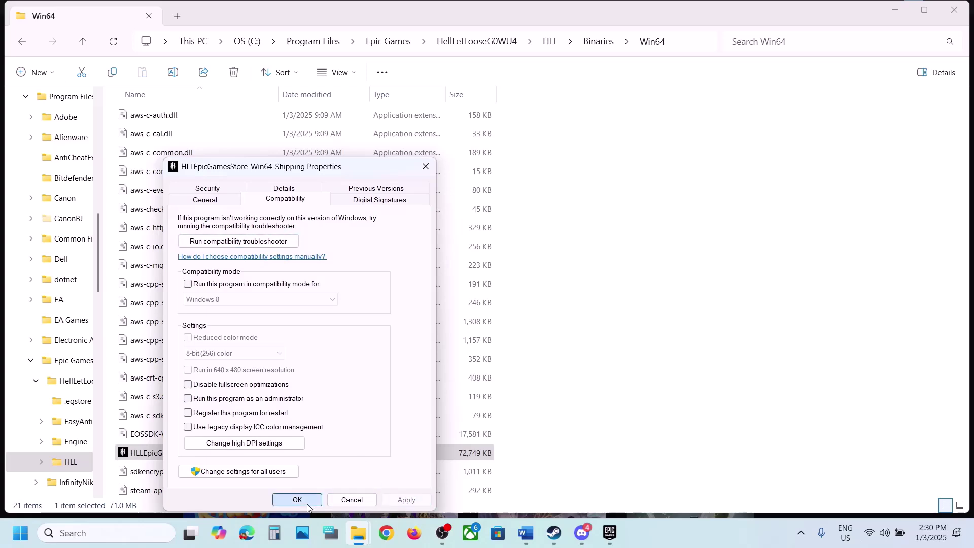
click(307, 502)
Step: Close the game folder and its Epic Games management dialog, and highlight the Step 13 text about updating Windows in the Word document
click(945, 8)
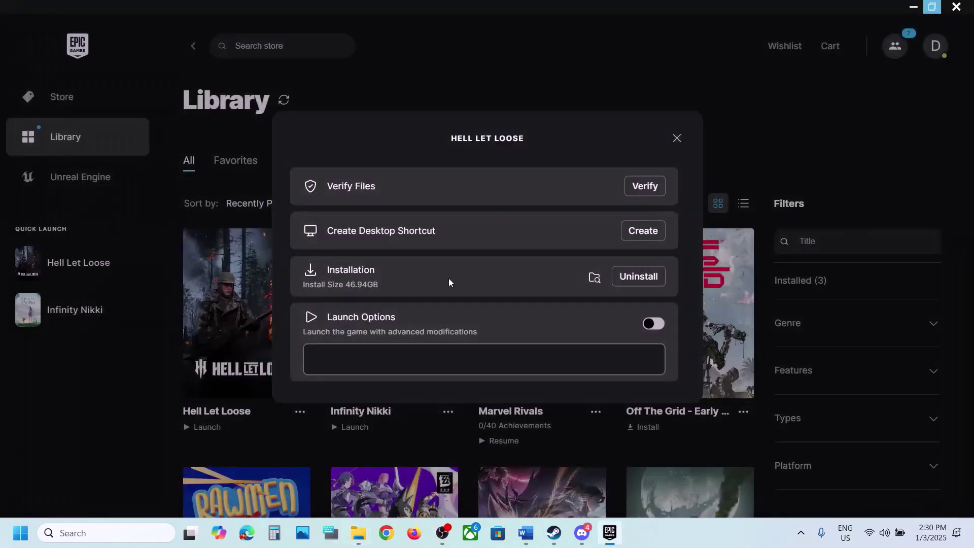
click(677, 138)
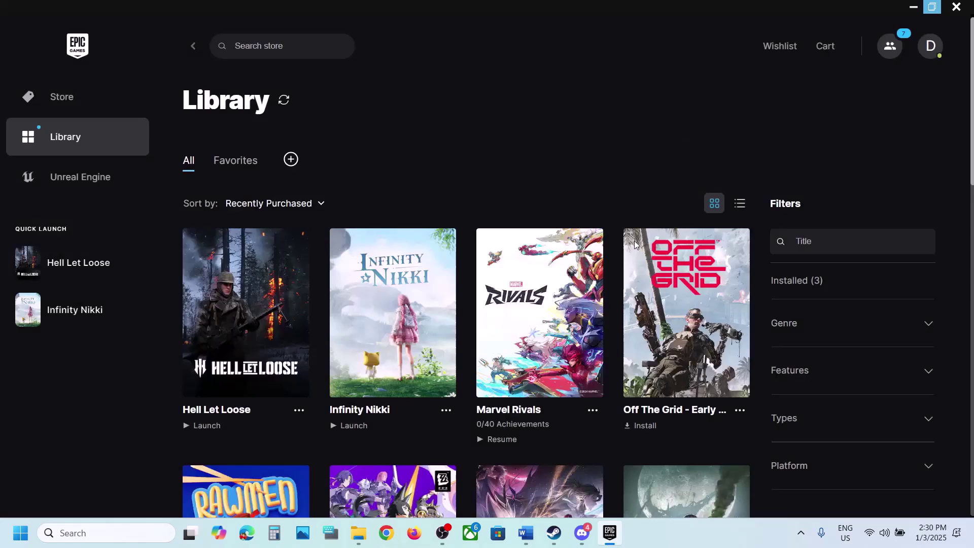
click(531, 531)
scroll(494, 426, down, 5)
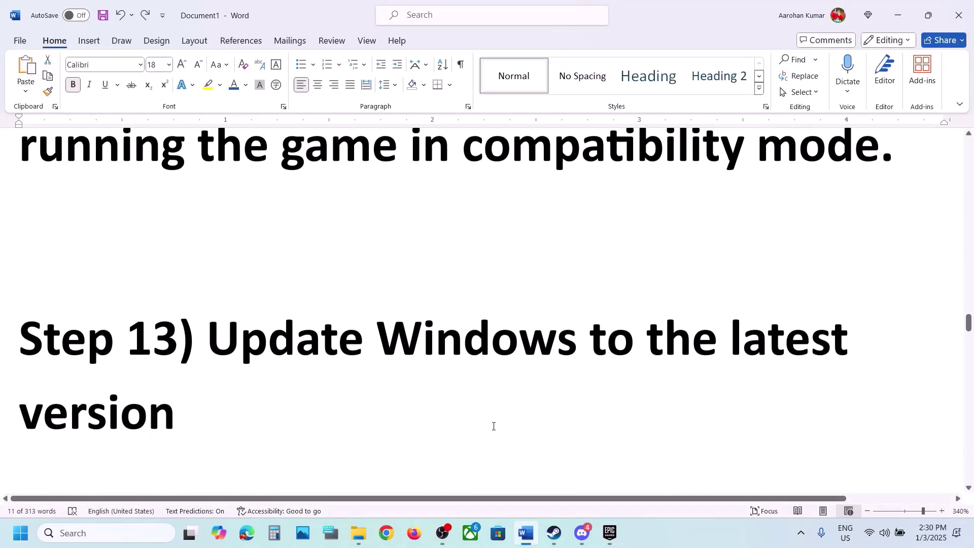
drag(212, 302, 302, 355)
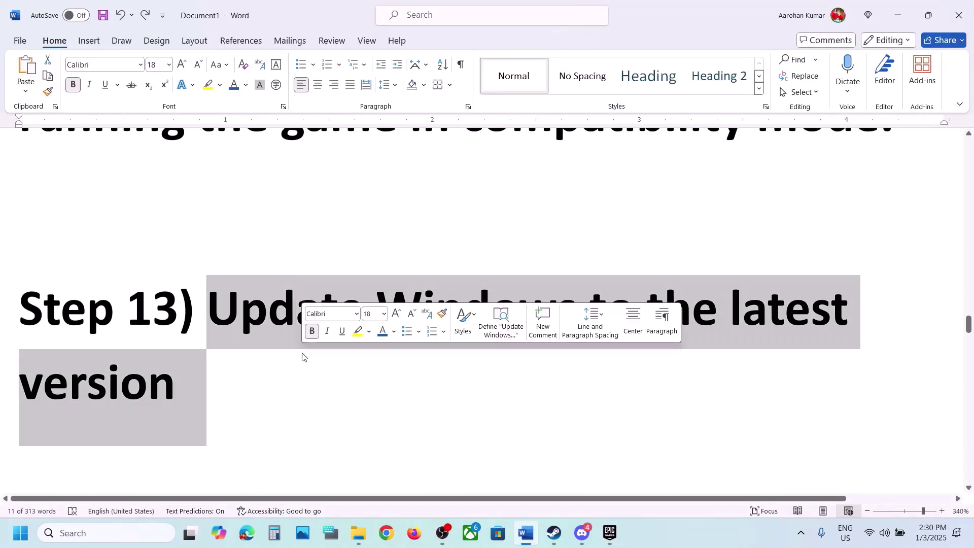
Step: Check for Windows updates in Settings and show the Restart power option without restarting
key(super+i)
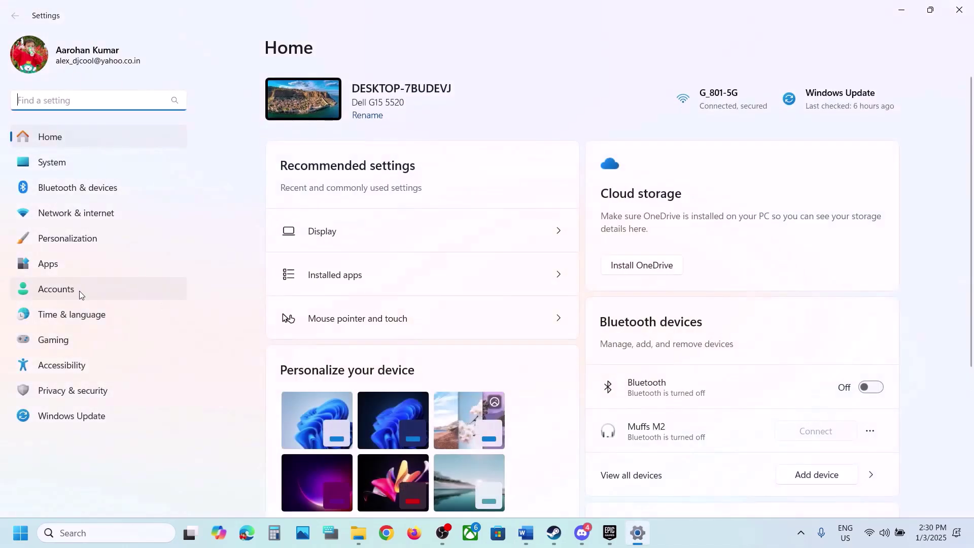
click(98, 413)
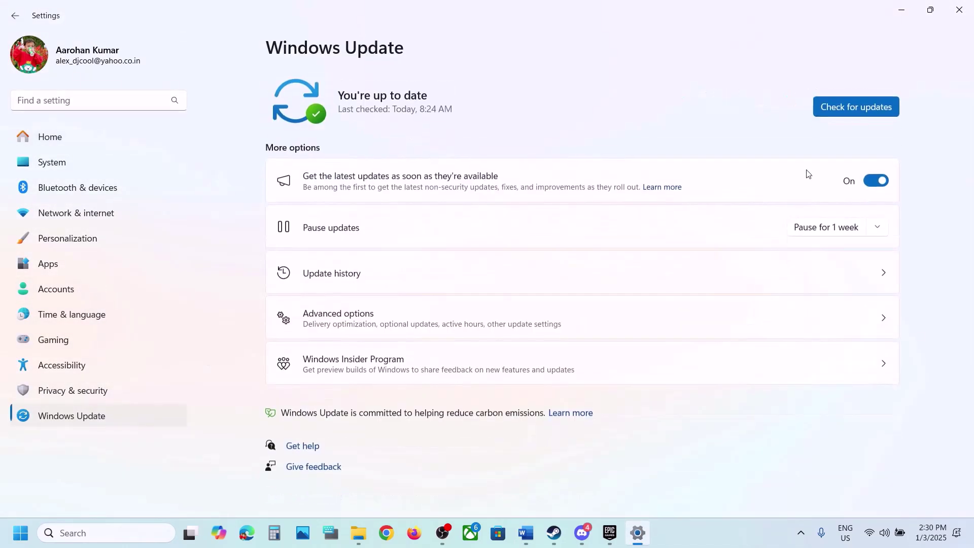
click(835, 114)
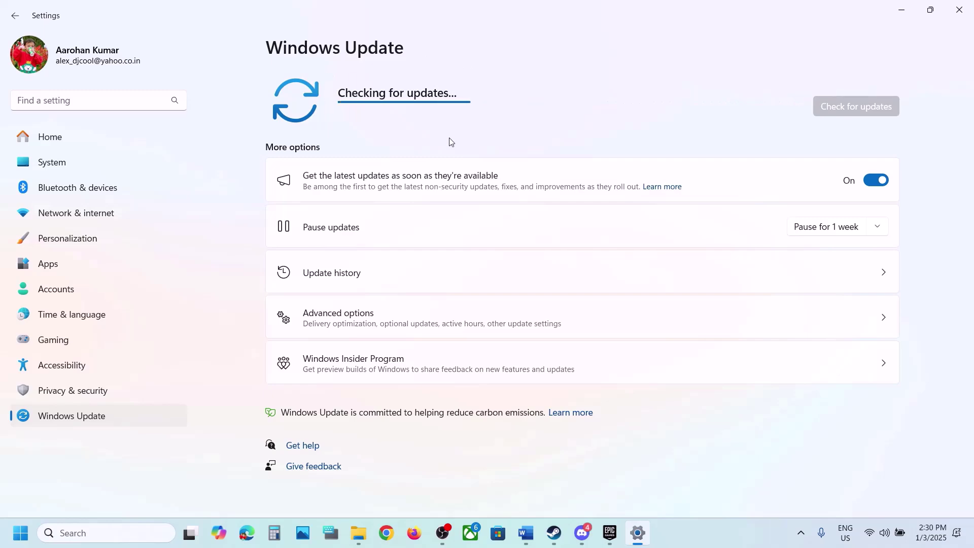
click(21, 533)
click(369, 489)
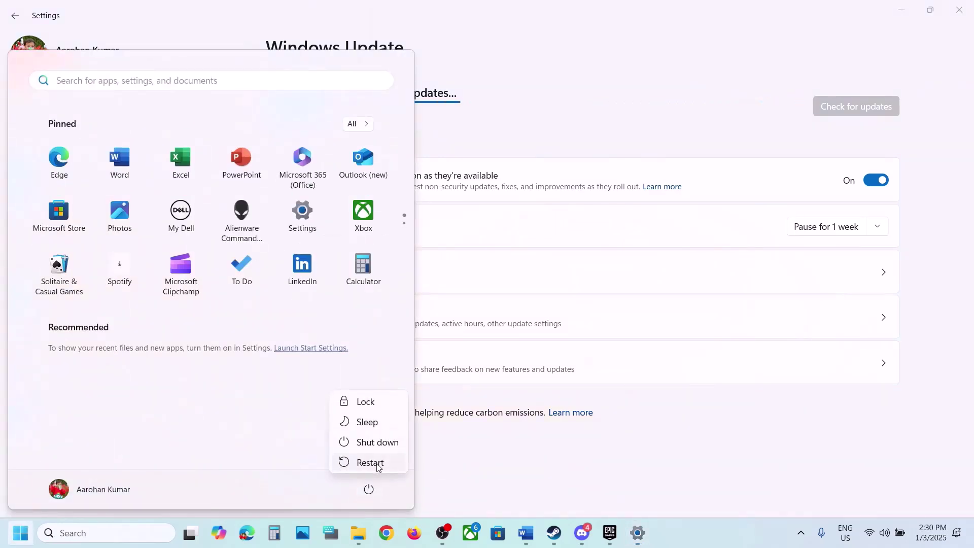
Step: Show Step 14 in the Word document, and set the launch options of Hell Let Loose in Steam to -dx11
click(526, 533)
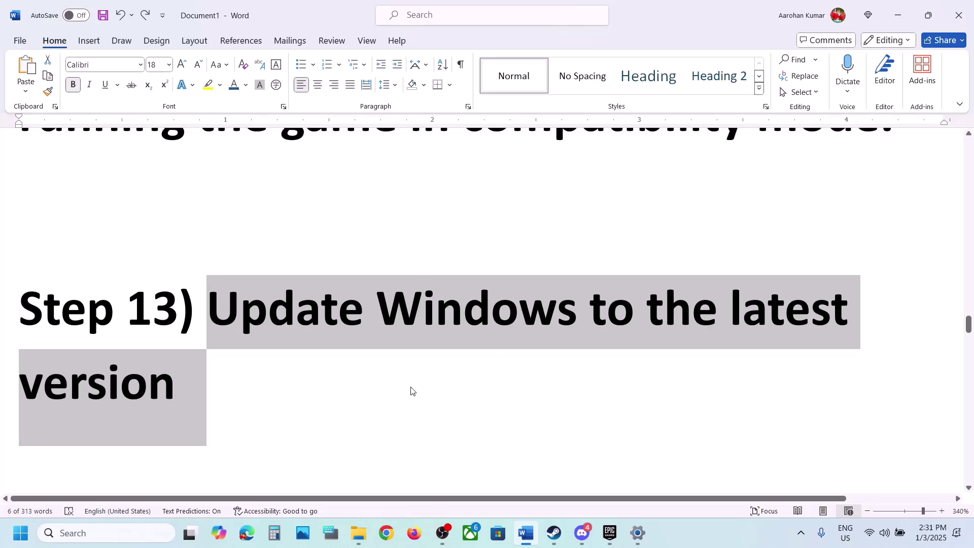
scroll(411, 391, down, 5)
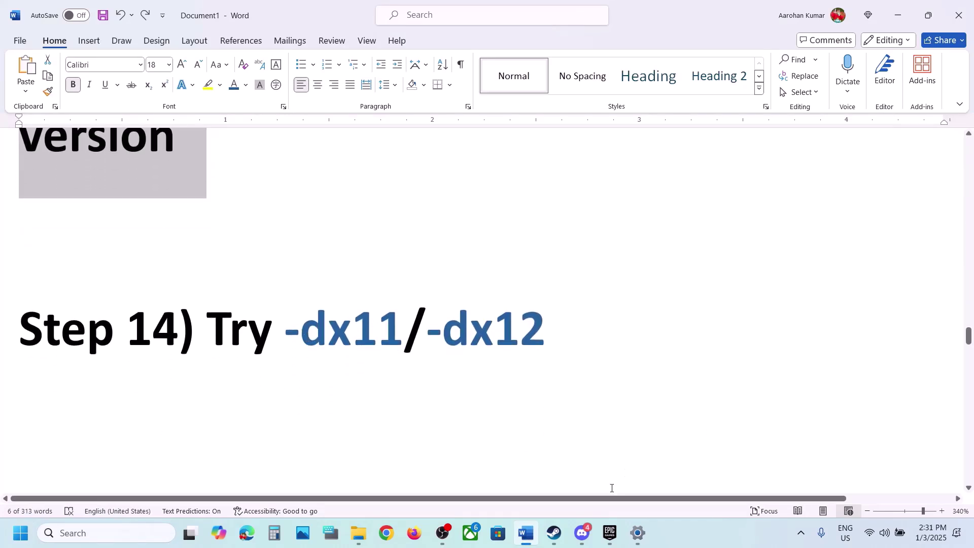
click(554, 533)
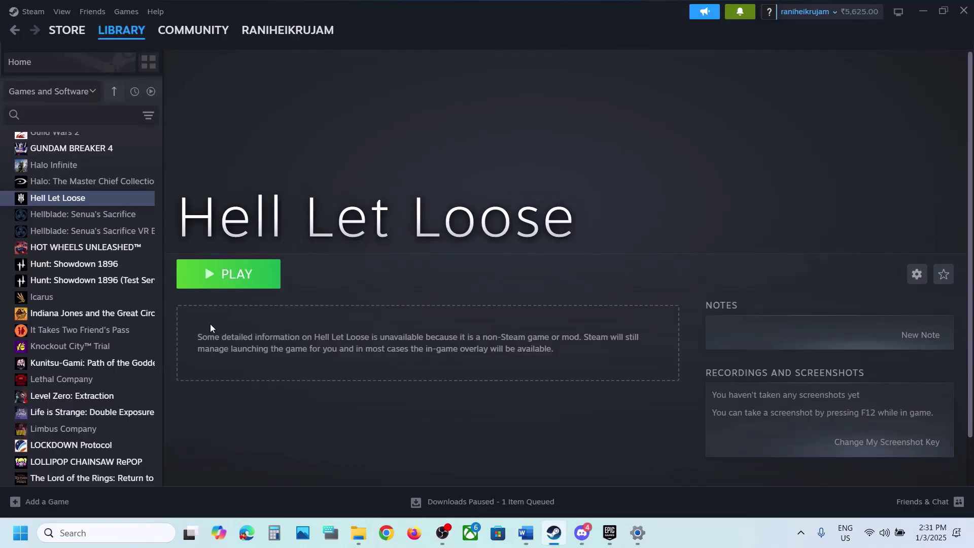
right_click(78, 199)
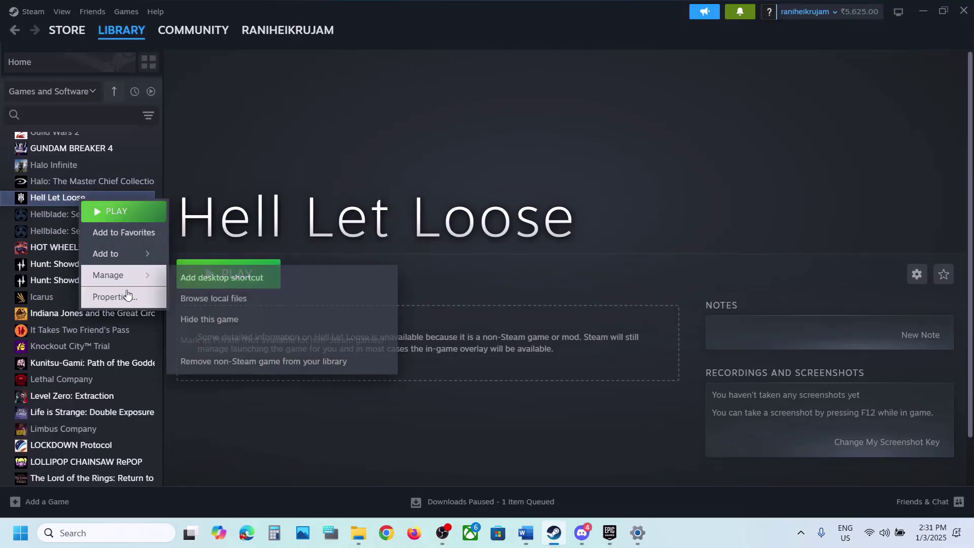
click(127, 297)
click(416, 345)
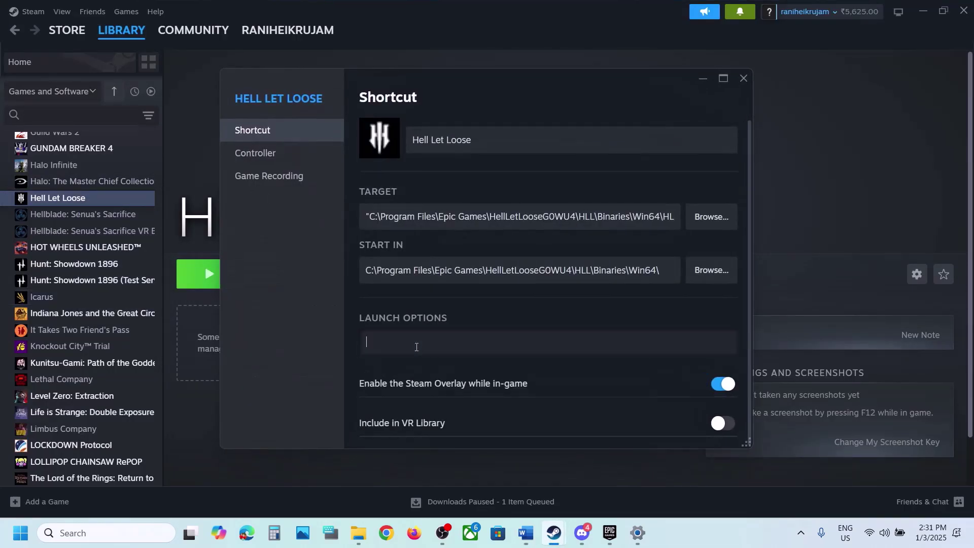
text(-dx11)
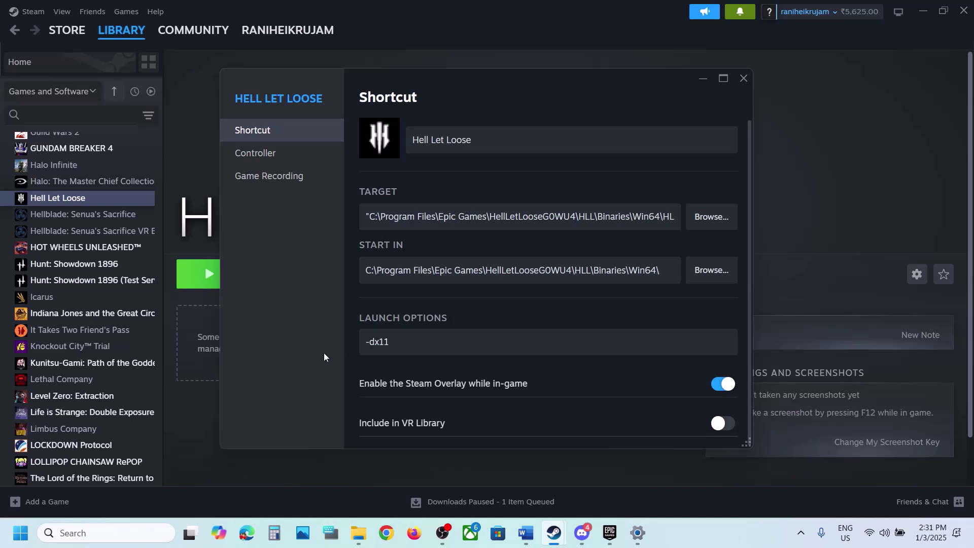
click(749, 75)
Step: Reopen the Steam properties of Hell Let Loose and replace the launch options with -dx12
right_click(116, 198)
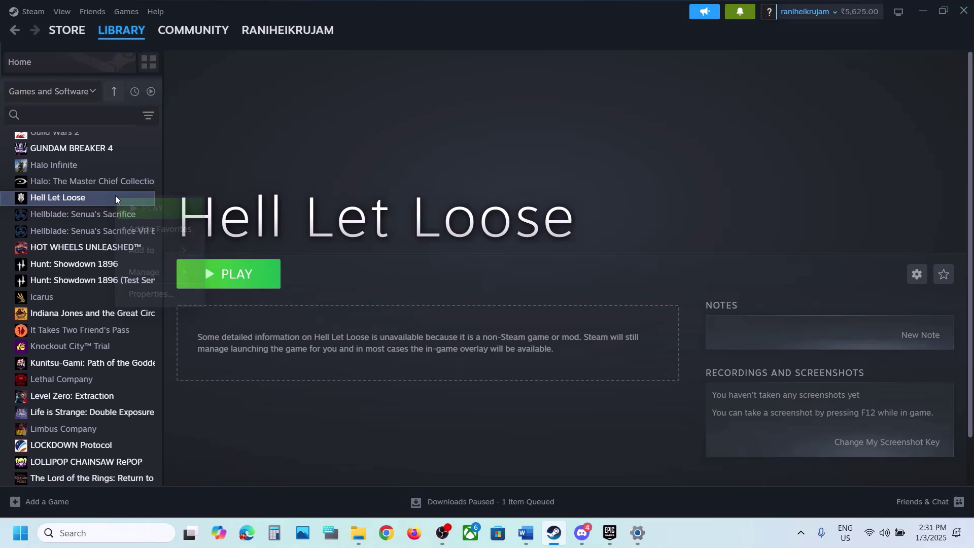
click(165, 293)
click(418, 338)
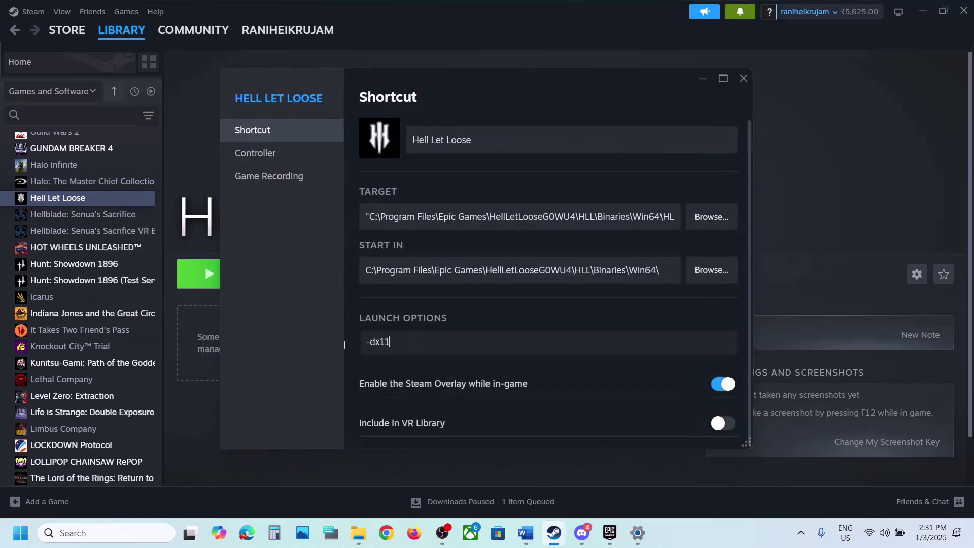
key(ctrl+a)
key(BackSpace)
text(-dx12)
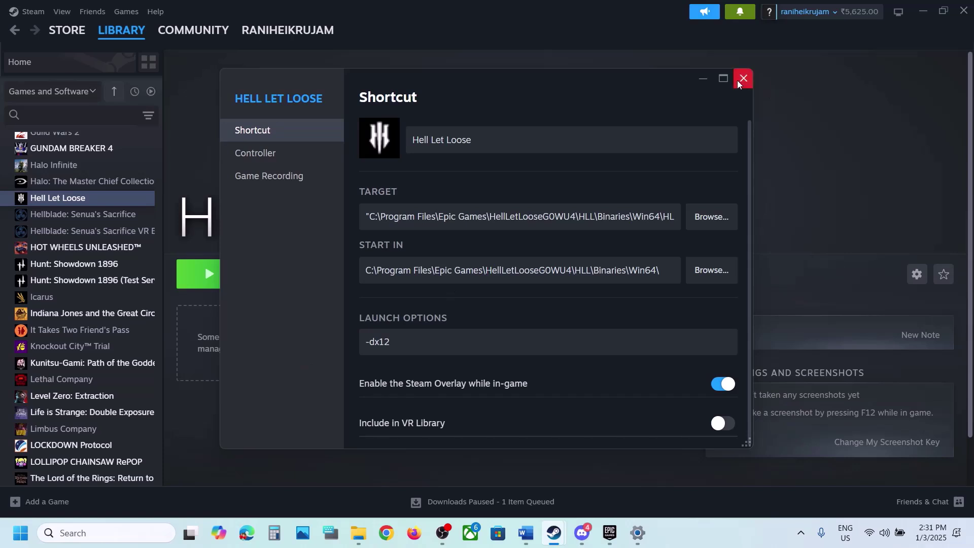
Step: Clear the launch options of Hell Let Loose and close its properties
click(391, 342)
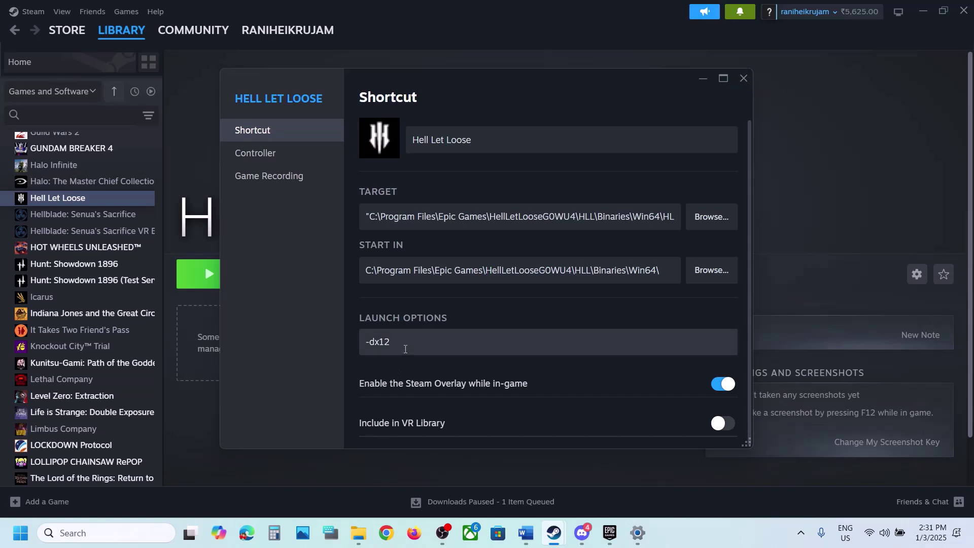
key(ctrl+a)
key(BackSpace)
click(312, 339)
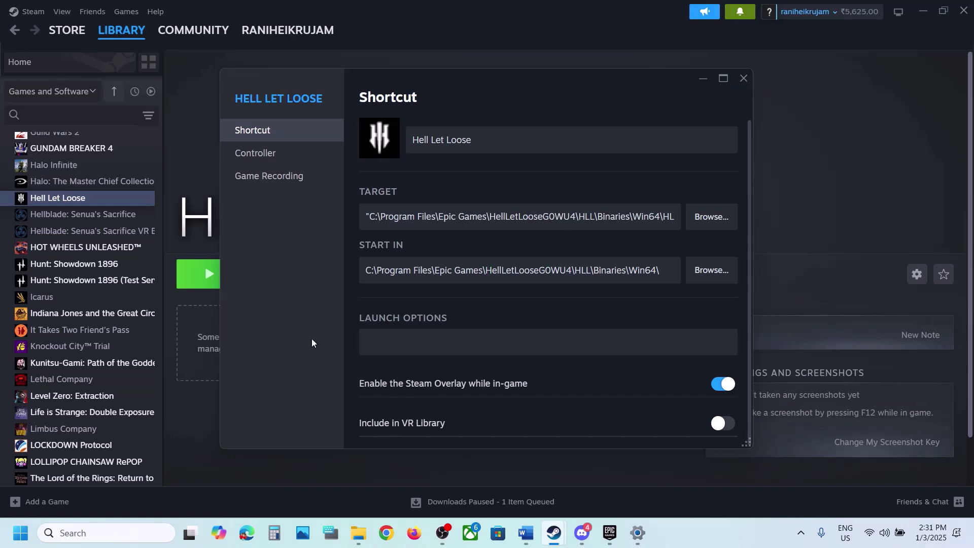
click(740, 81)
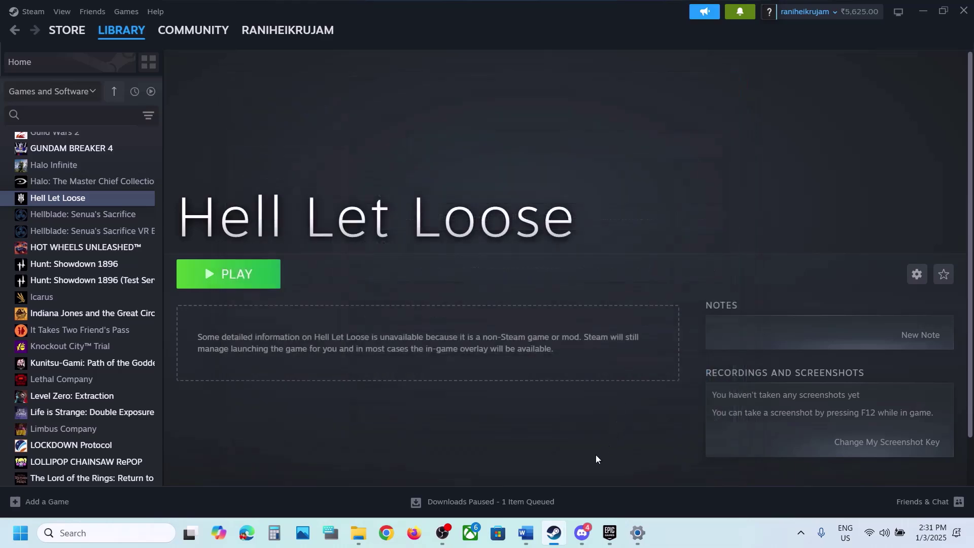
Step: Switch to the Word document and show Step 15 on increasing the virtual memory
click(526, 533)
scroll(446, 332, down, 5)
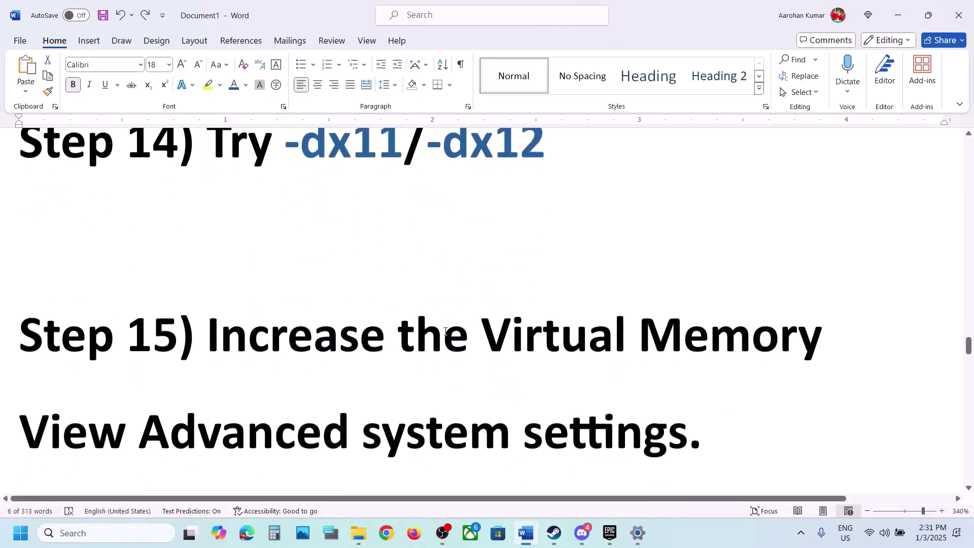
scroll(445, 331, down, 2)
click(696, 531)
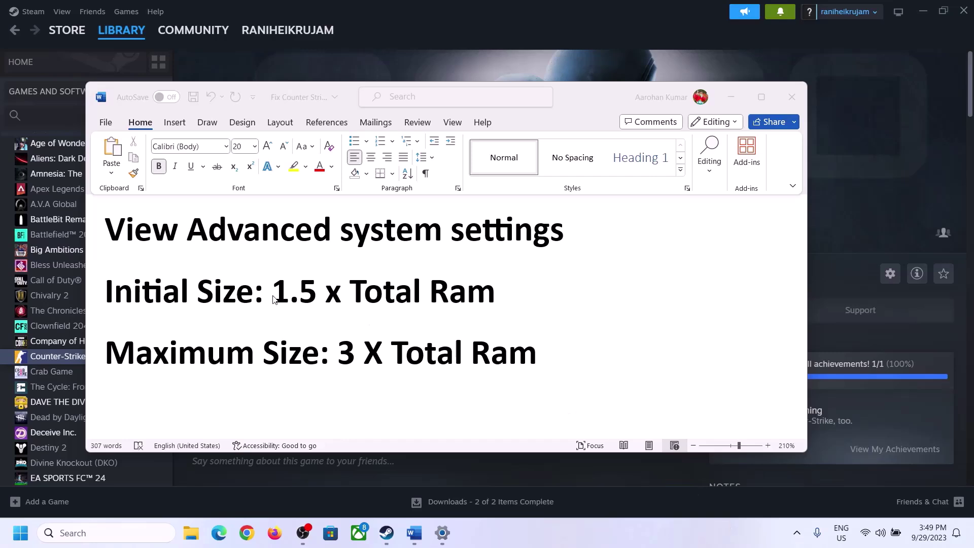
Step: Copy the line "View Advanced system settings" from the Word document, search Windows for it and open System Properties
drag(141, 235, 524, 256)
key(ctrl+c)
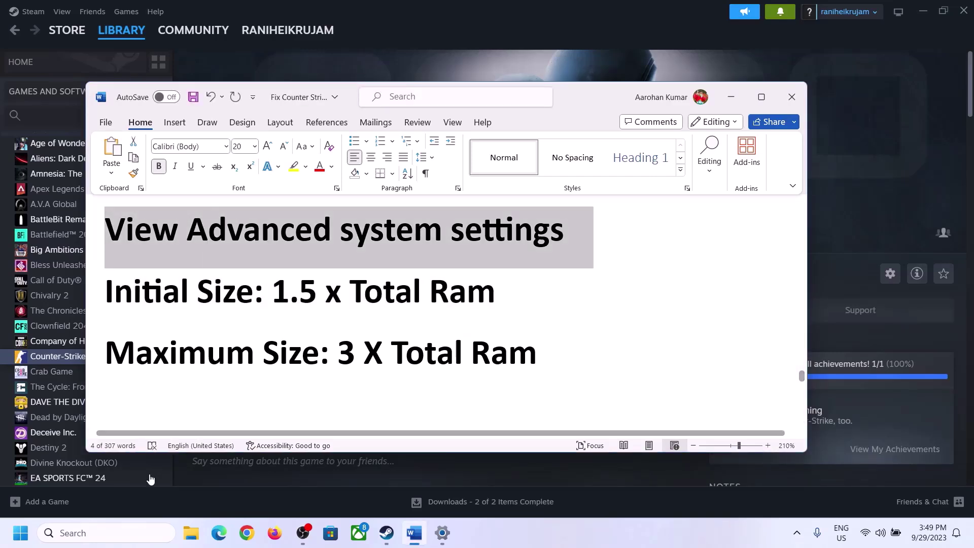
click(116, 533)
key(ctrl+v)
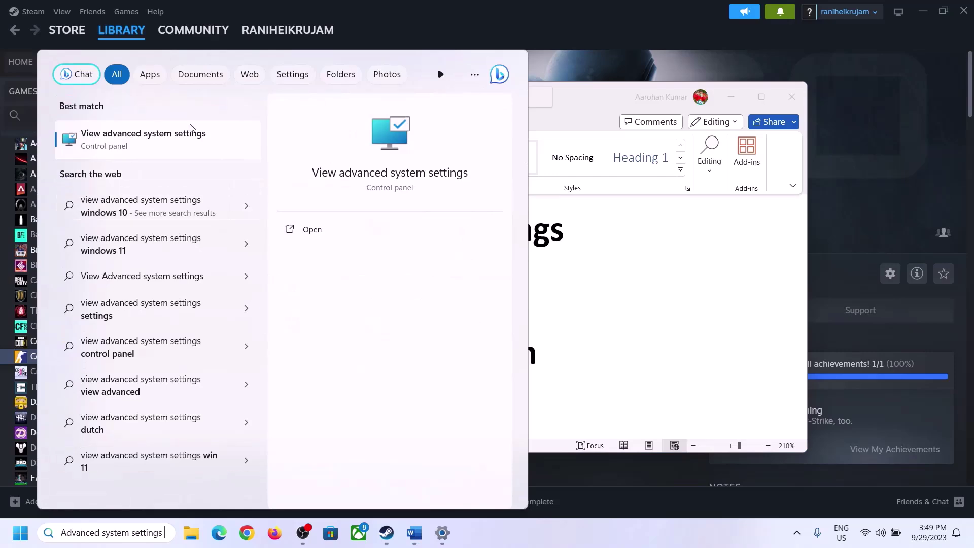
click(138, 148)
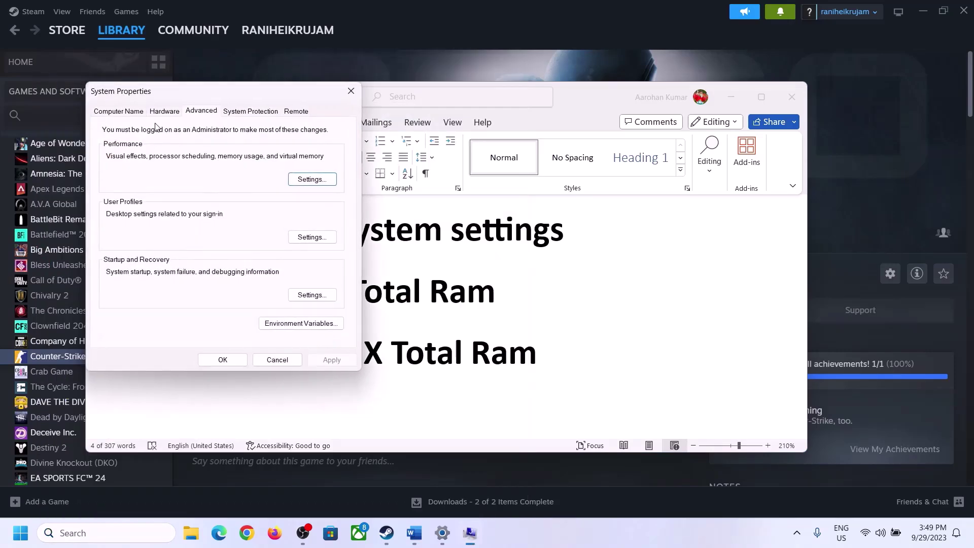
drag(203, 99, 435, 176)
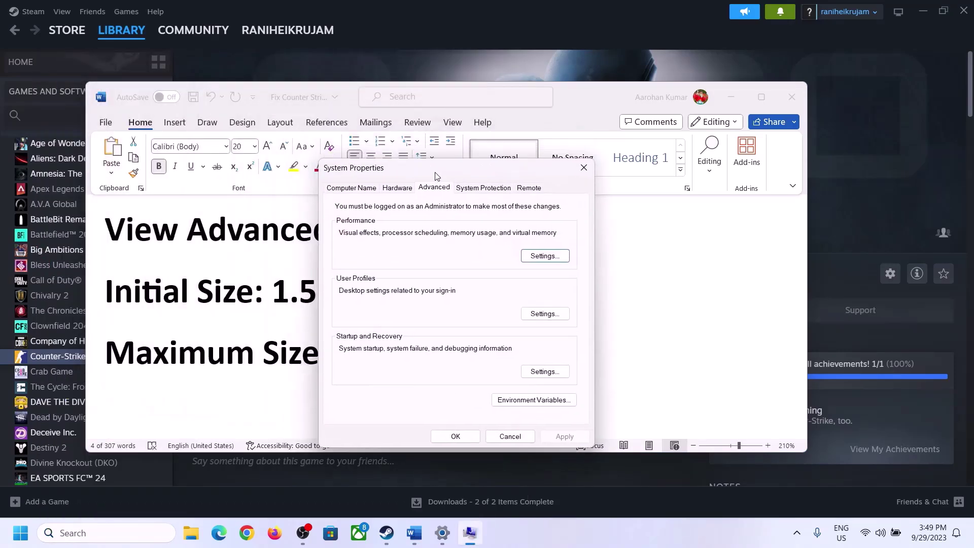
Step: Open the Virtual Memory settings from the advanced Performance Options
click(546, 257)
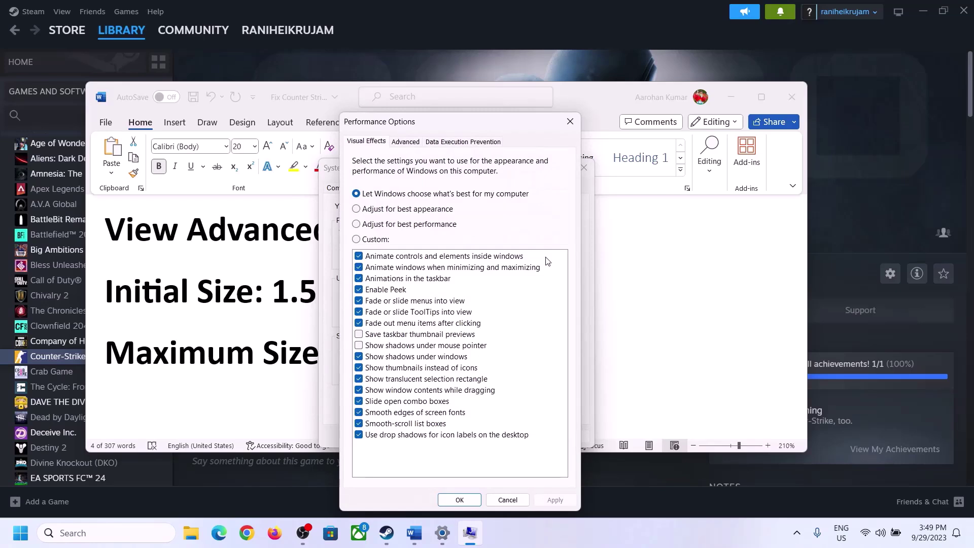
click(407, 143)
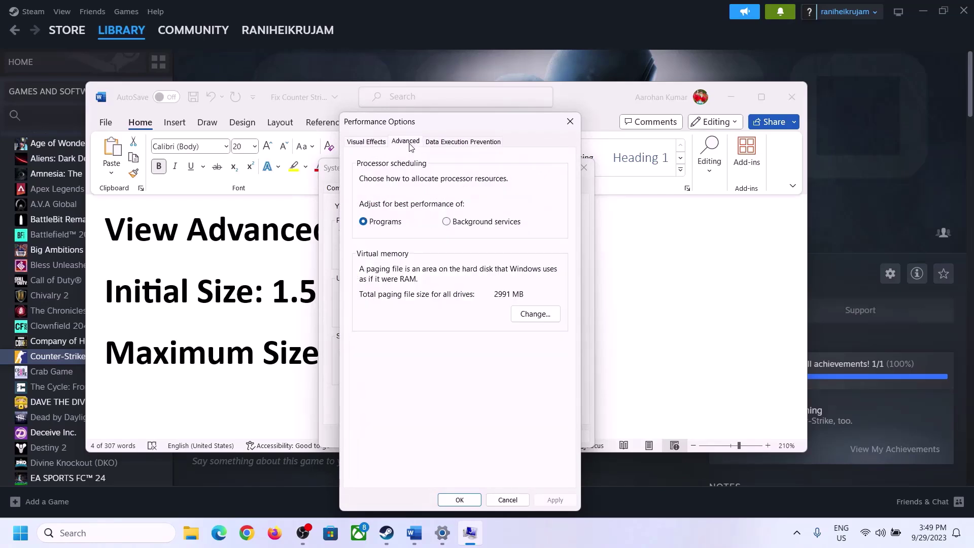
click(539, 313)
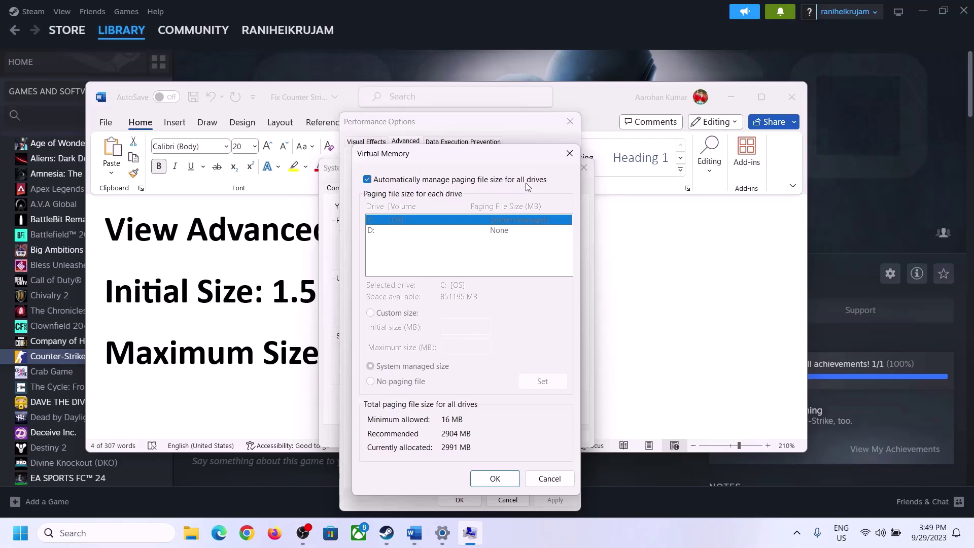
Step: Disable automatic paging file management for all drives and choose a custom size for drive C
click(367, 181)
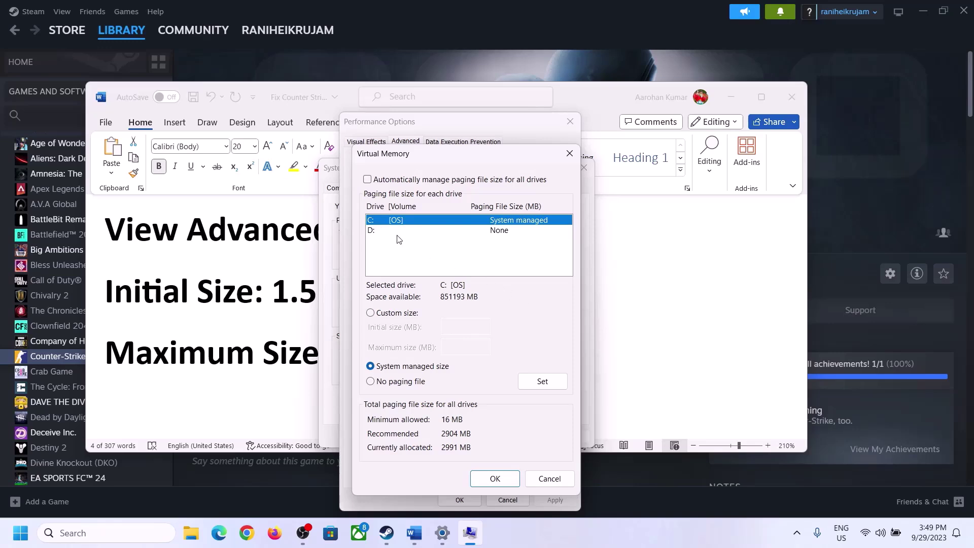
click(371, 314)
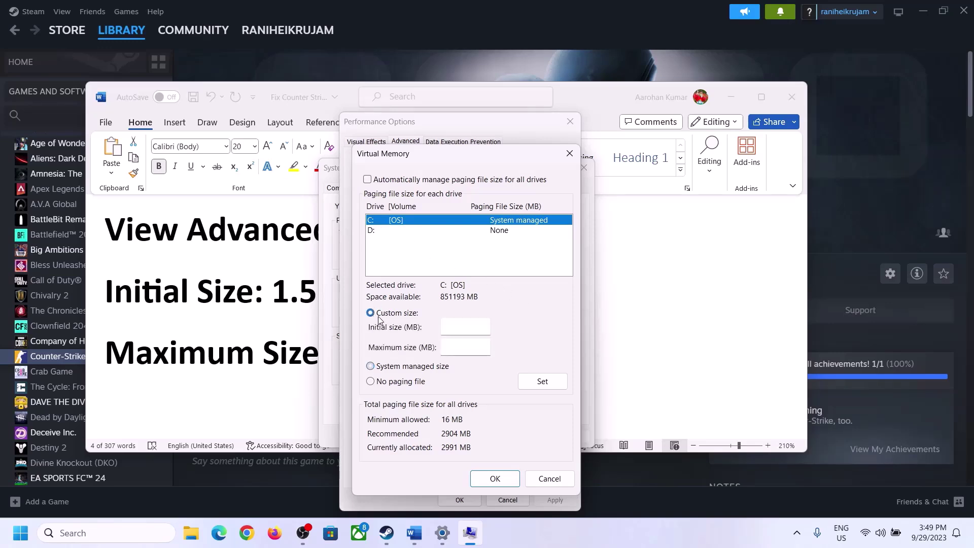
click(467, 327)
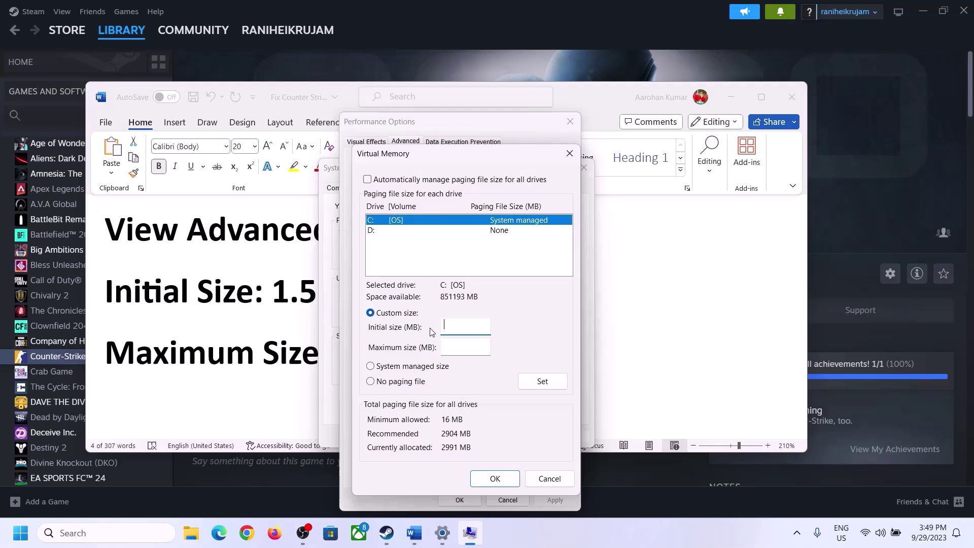
Step: Highlight "1.5 x Total Ram" in the Word document, and look up the installed RAM on the About page of Windows Settings
click(278, 298)
drag(279, 292, 503, 304)
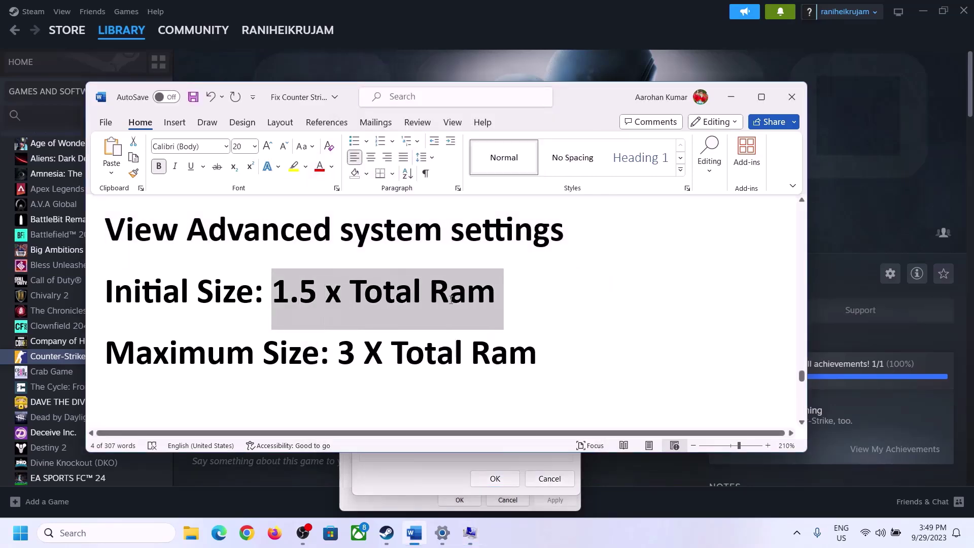
click(442, 535)
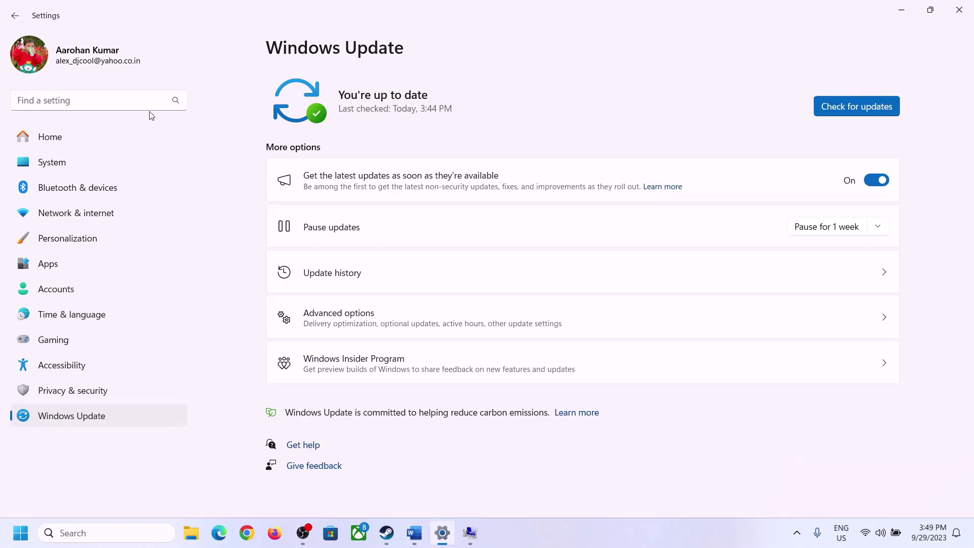
click(48, 162)
scroll(358, 392, down, 10)
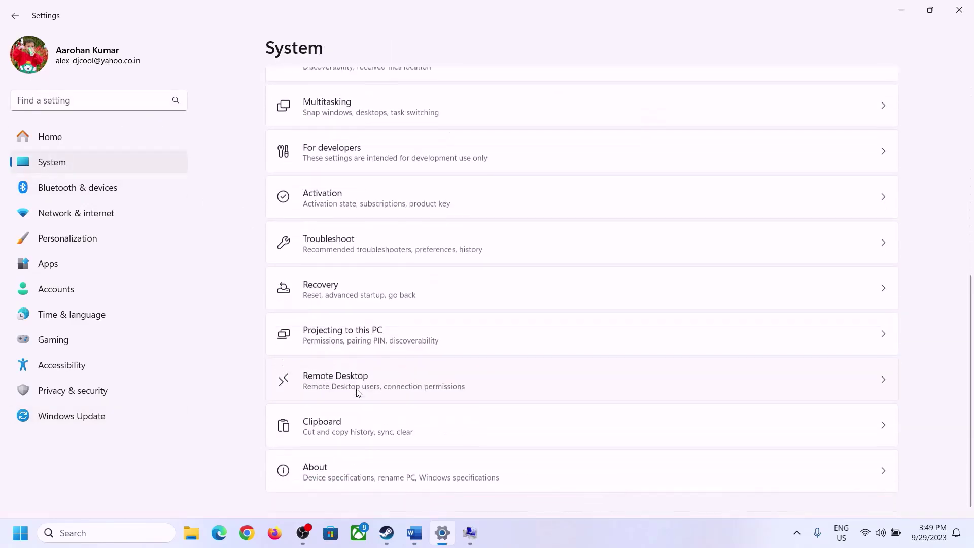
click(320, 481)
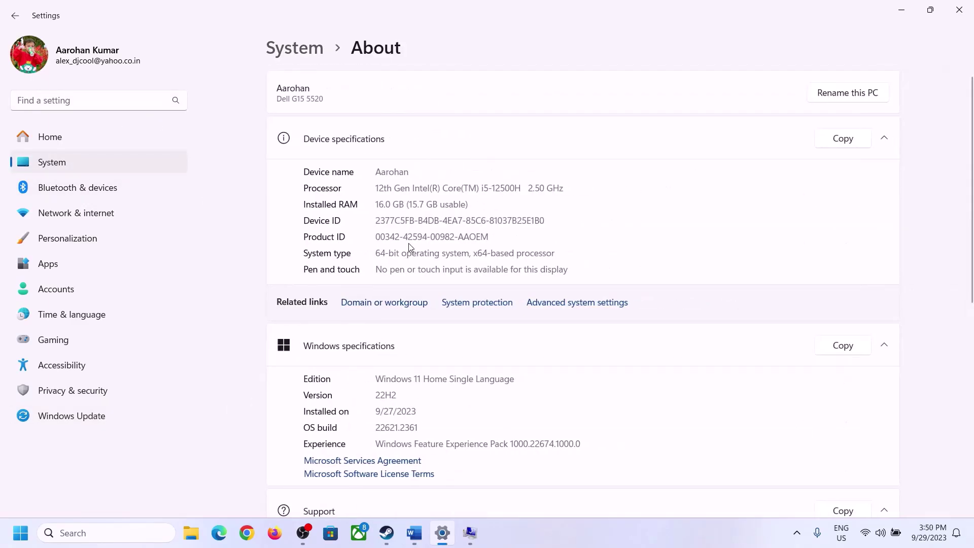
drag(386, 203, 370, 204)
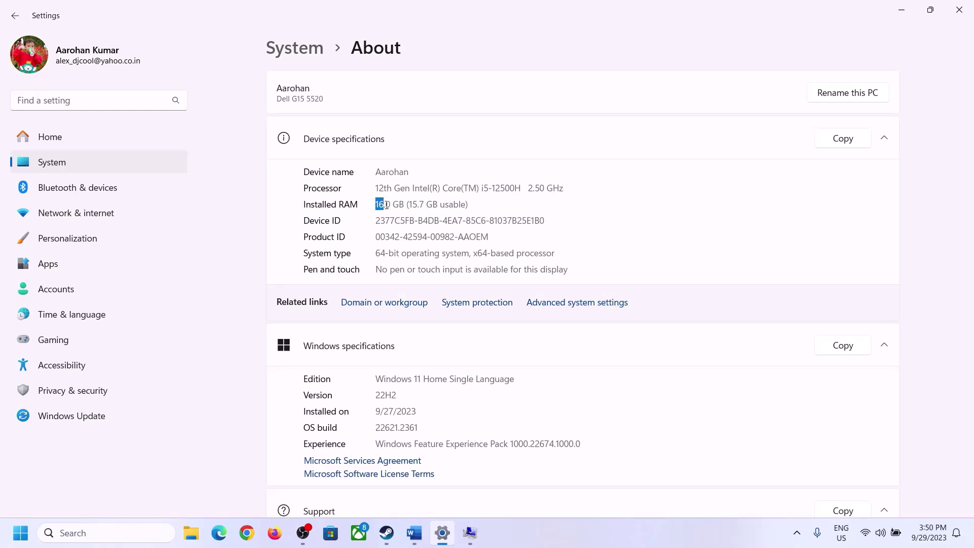
click(392, 205)
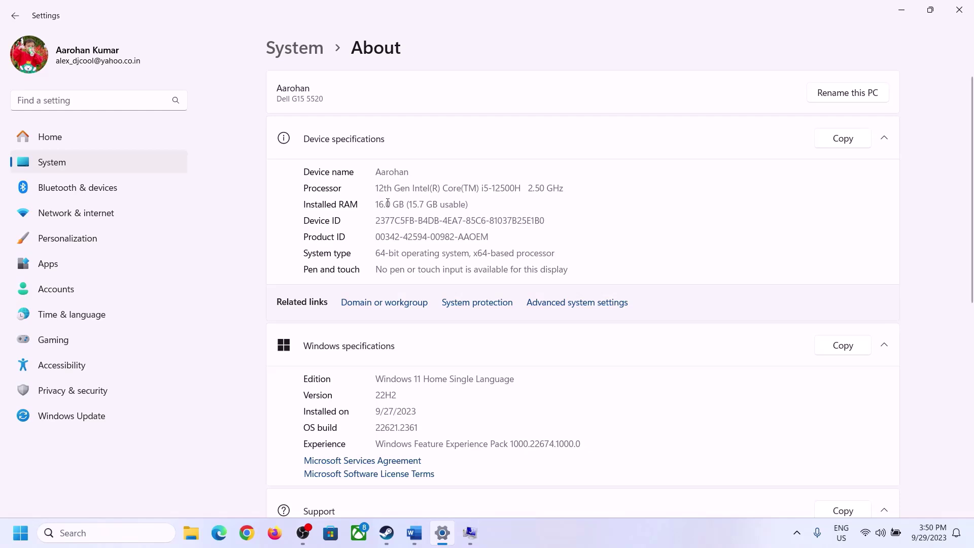
drag(388, 203, 372, 199)
Step: Launch Calculator with the Run command calc and place it beside the Virtual Memory dialog, in front of the Word document
click(467, 534)
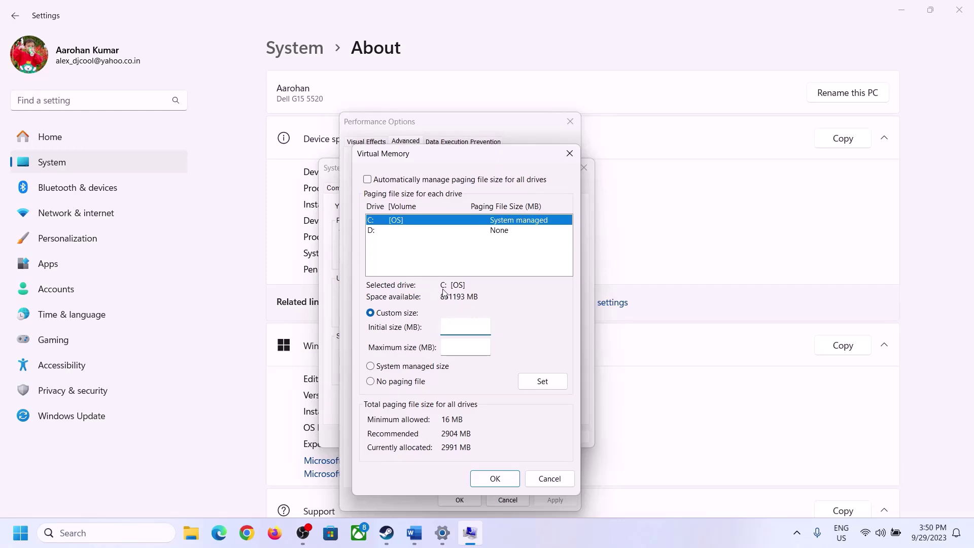
mouse_move(442, 533)
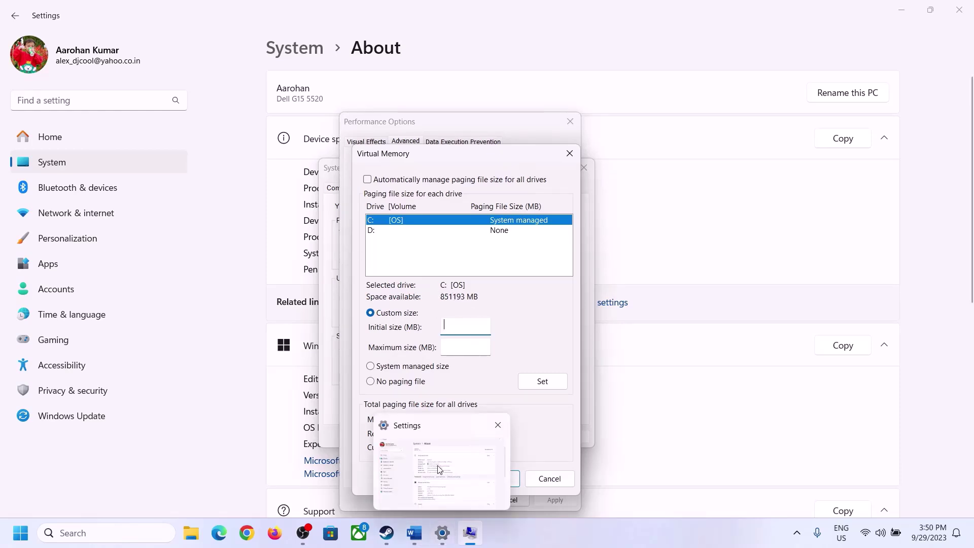
mouse_move(439, 470)
key(super+r)
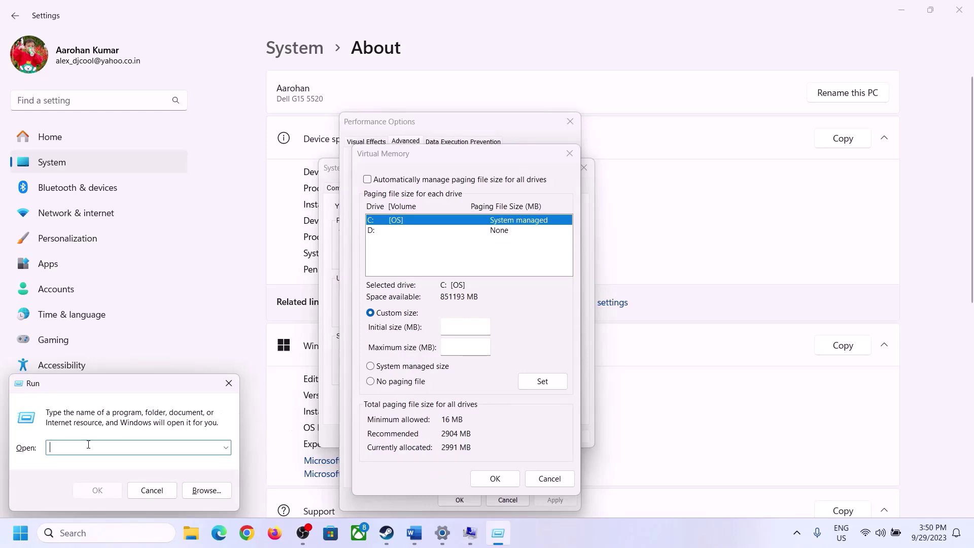
text(cal)
text(c)
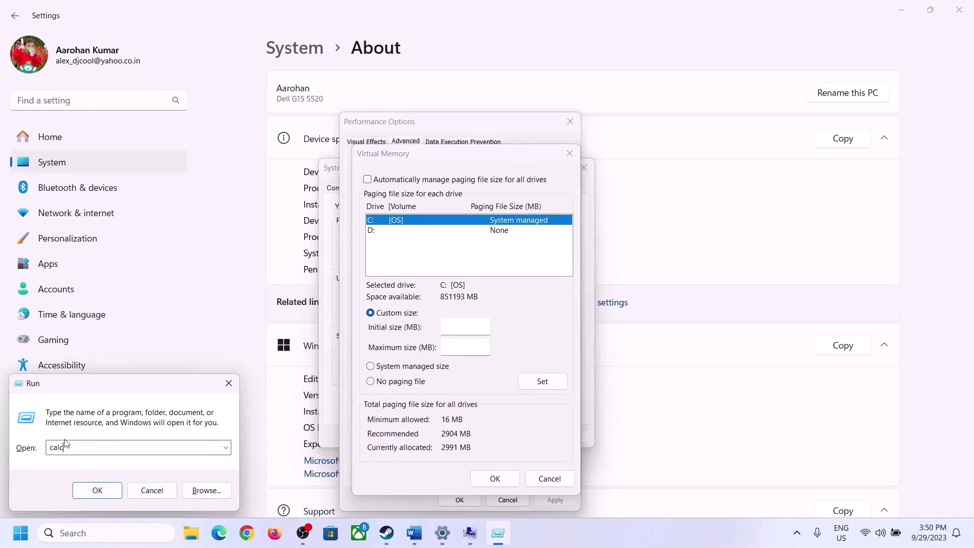
click(97, 491)
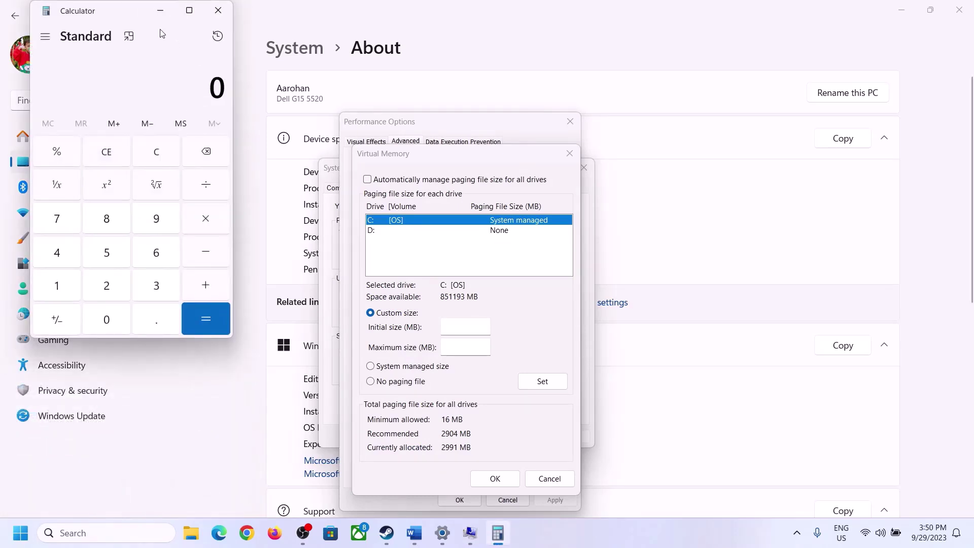
drag(122, 19, 709, 171)
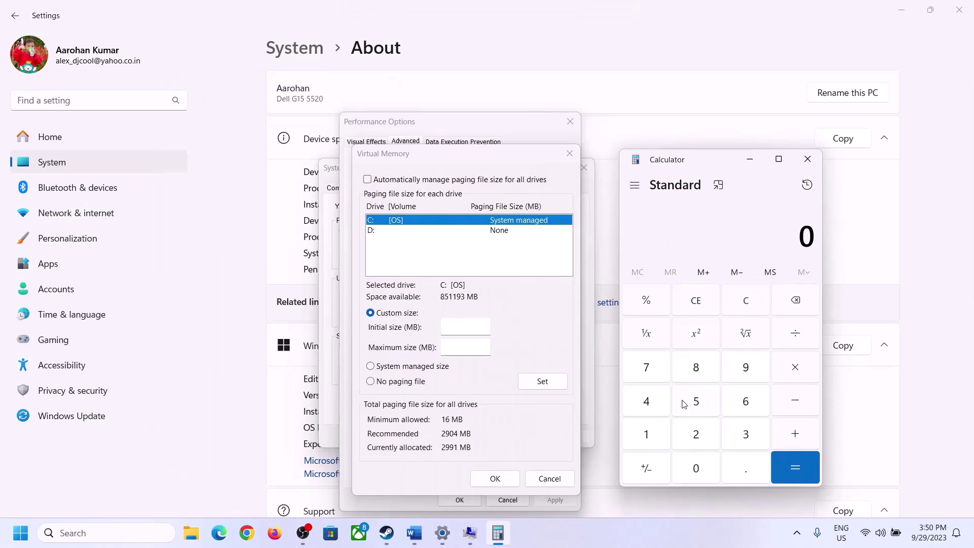
click(414, 542)
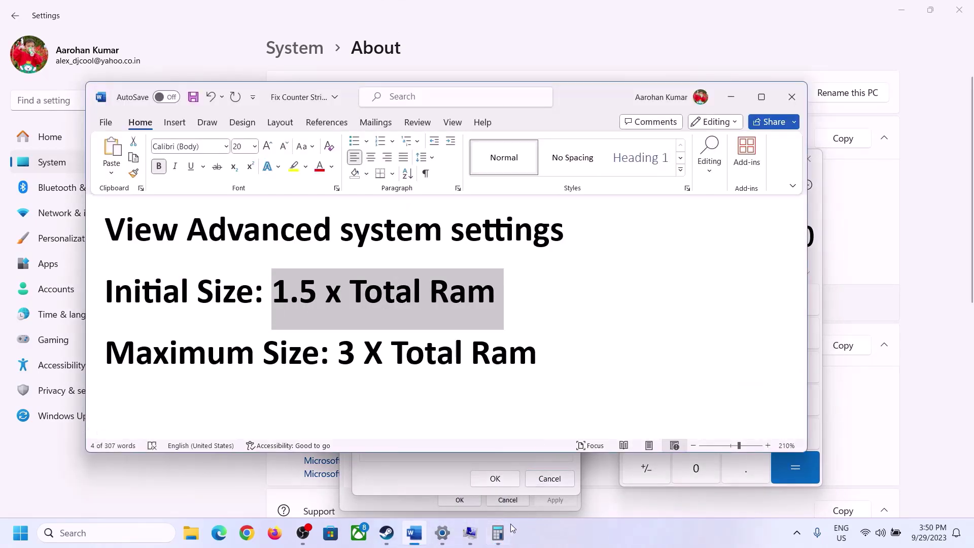
click(498, 533)
click(651, 437)
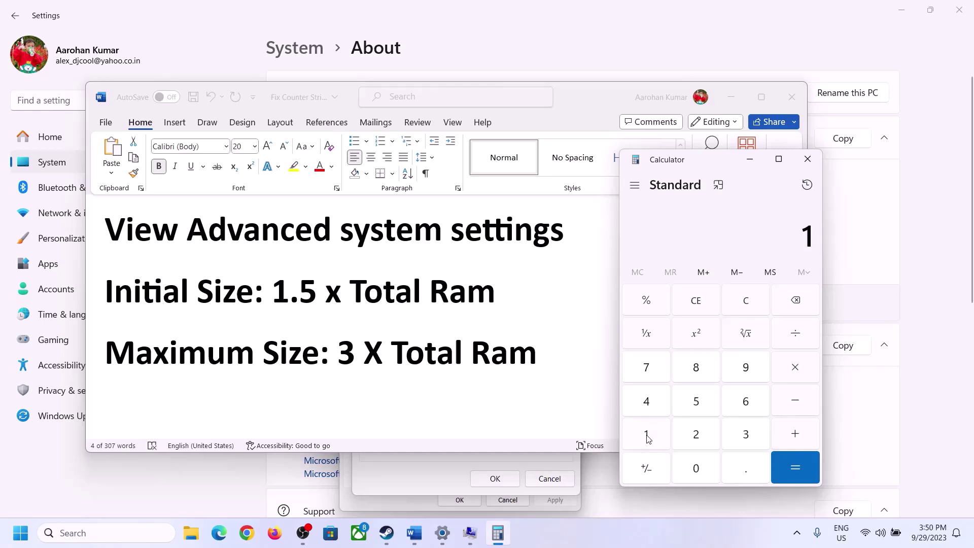
click(741, 410)
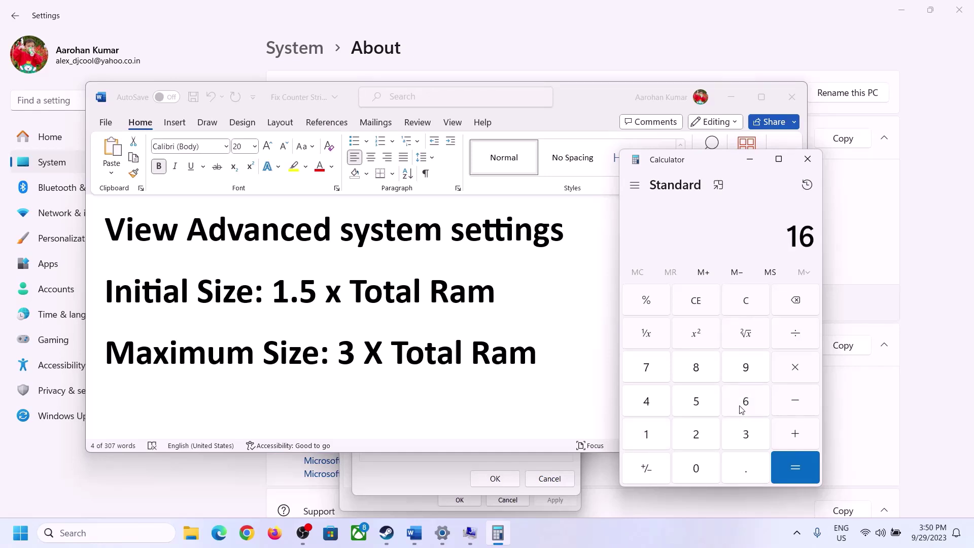
click(747, 309)
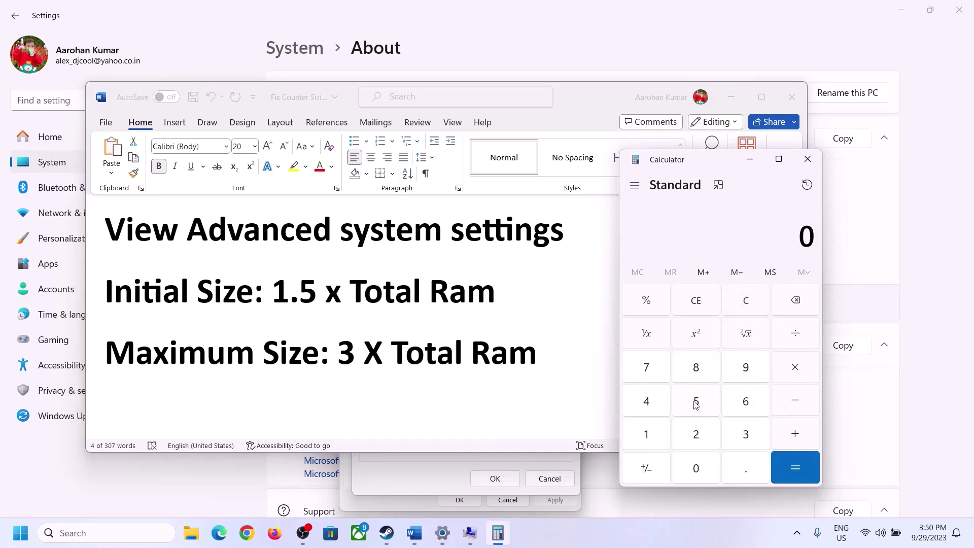
Step: Calculate 16 × 1024 in Calculator to convert the installed RAM to megabytes
click(653, 436)
click(731, 407)
click(795, 375)
click(646, 441)
click(698, 474)
click(698, 439)
click(655, 411)
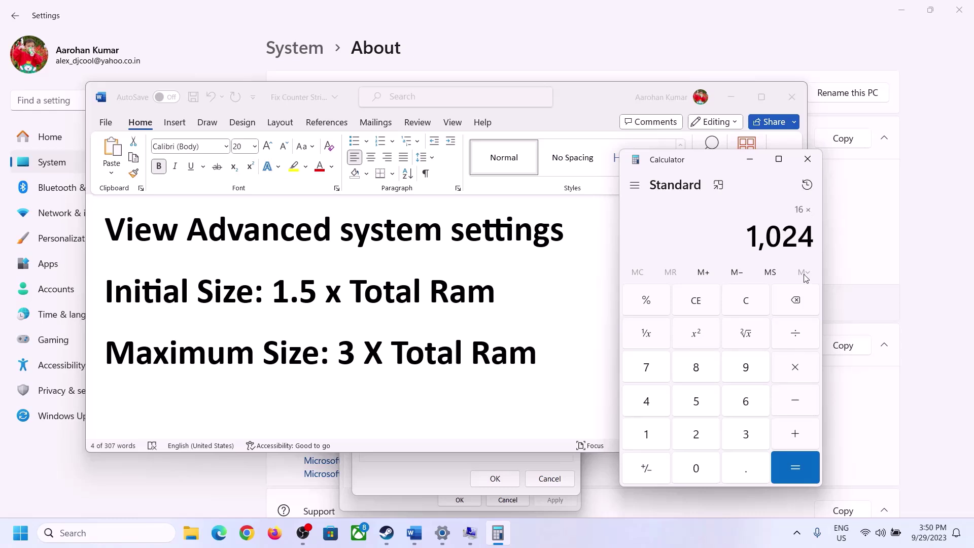
click(795, 470)
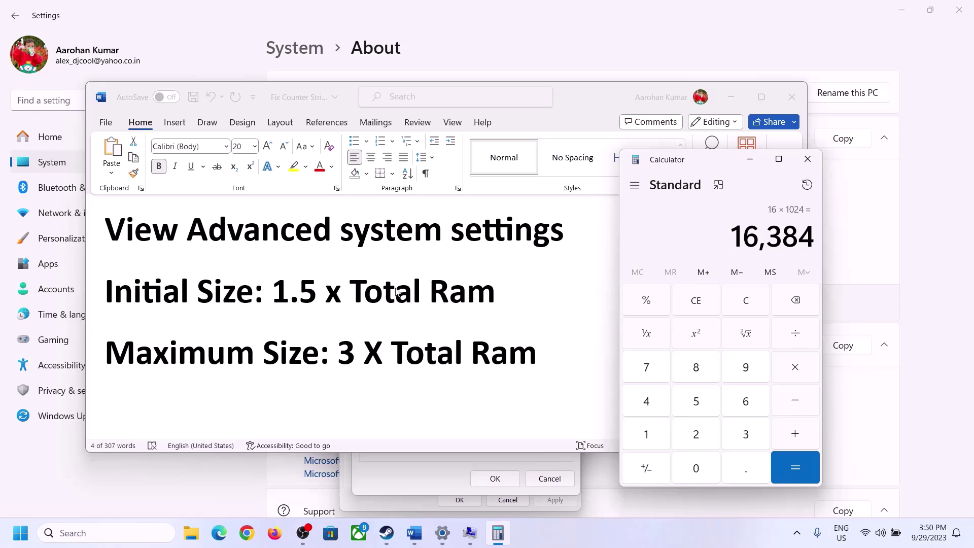
Step: Multiply the RAM size in megabytes by 1.5 in Calculator
click(795, 369)
click(663, 437)
click(743, 479)
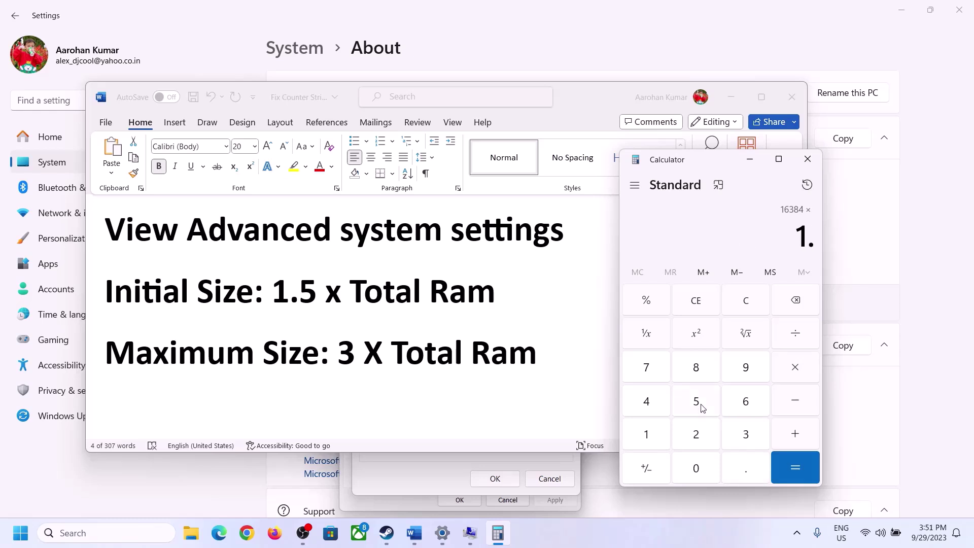
click(700, 403)
click(795, 464)
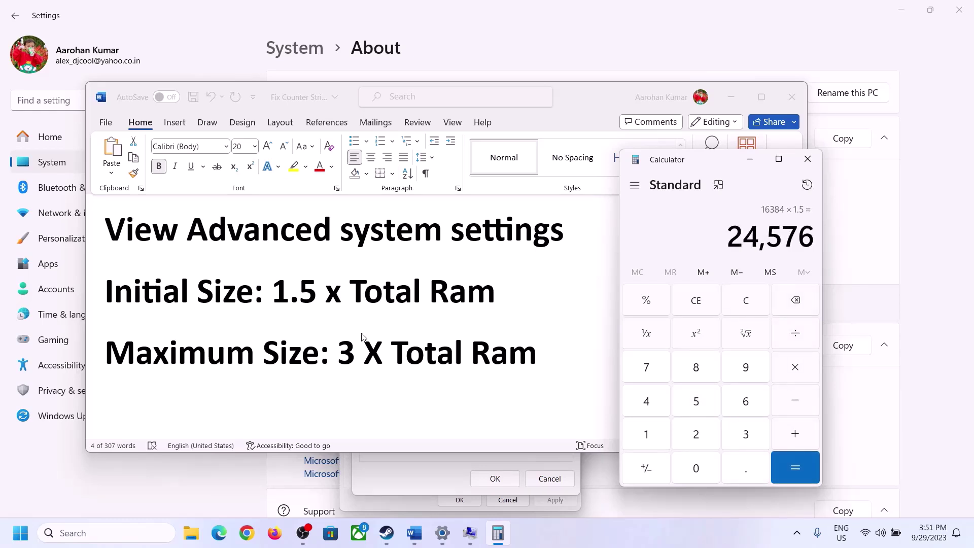
Step: Set the initial size of the custom paging file to 24576 MB in the Virtual Memory dialog
click(430, 473)
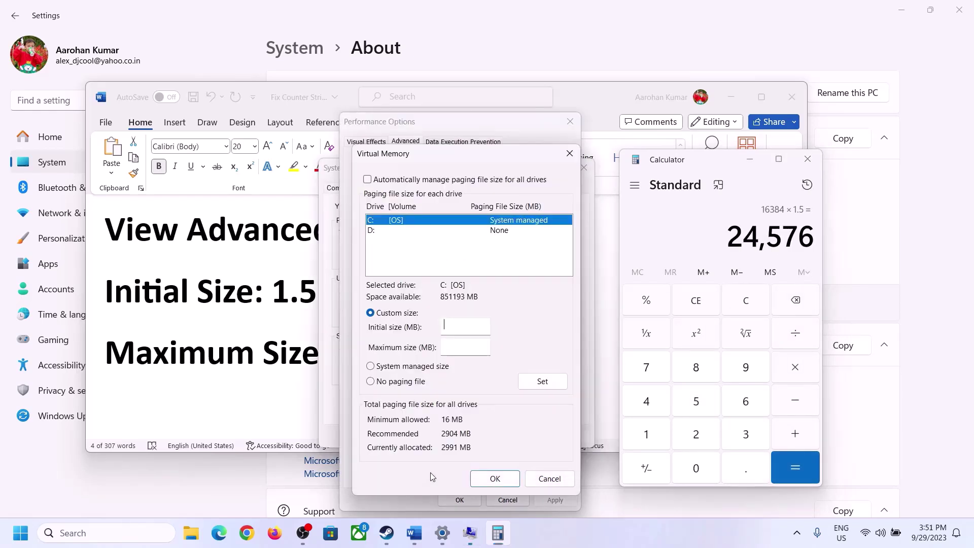
text(24576)
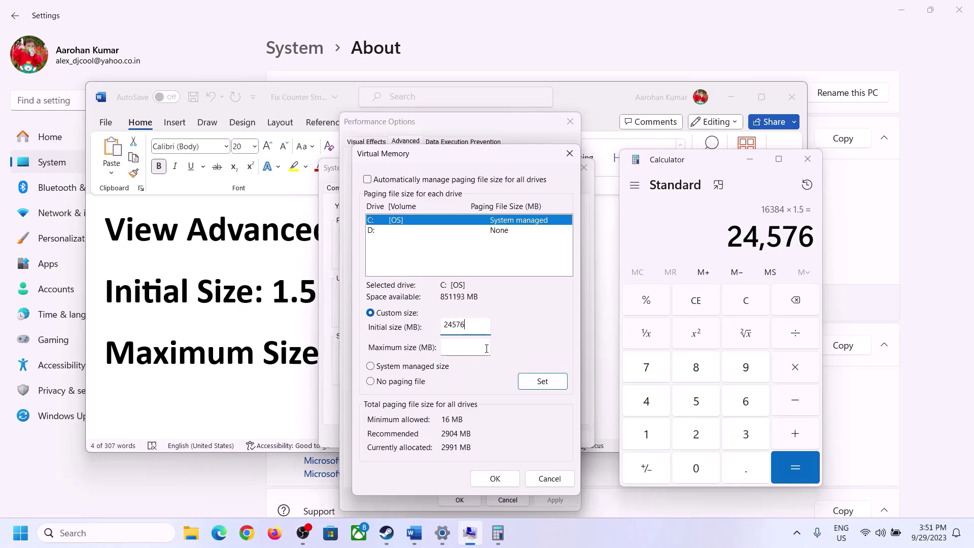
click(487, 347)
Step: Check the maximum size formula in the Word document and clear the previous result in Calculator
click(289, 357)
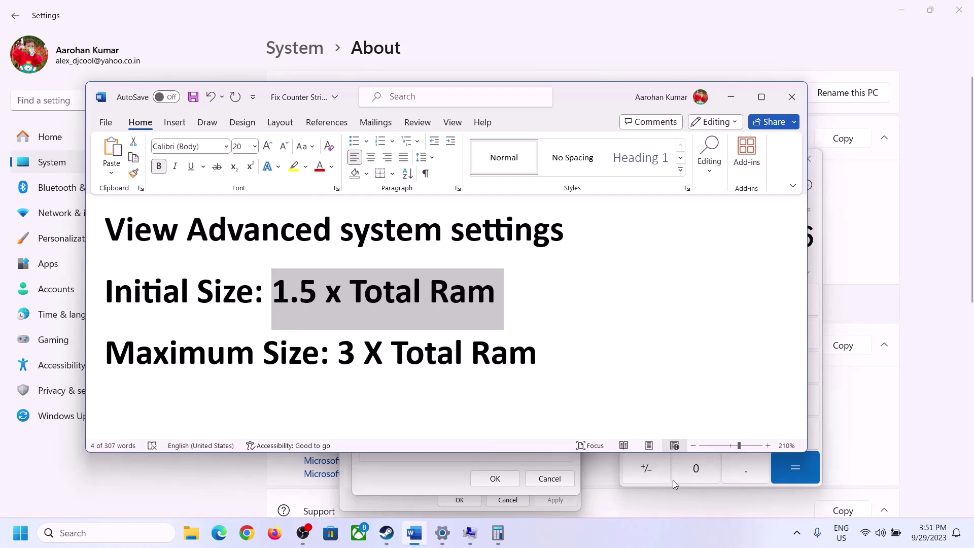
click(818, 263)
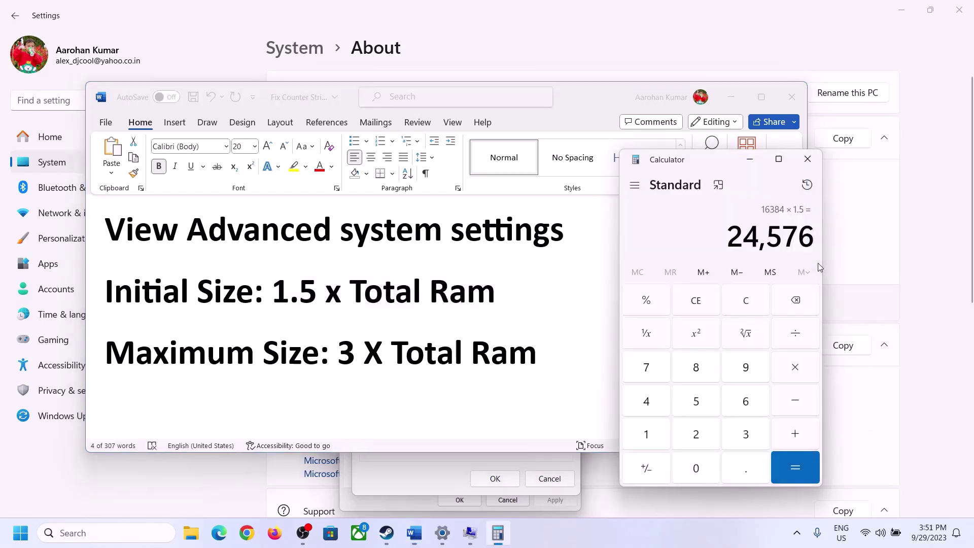
click(746, 300)
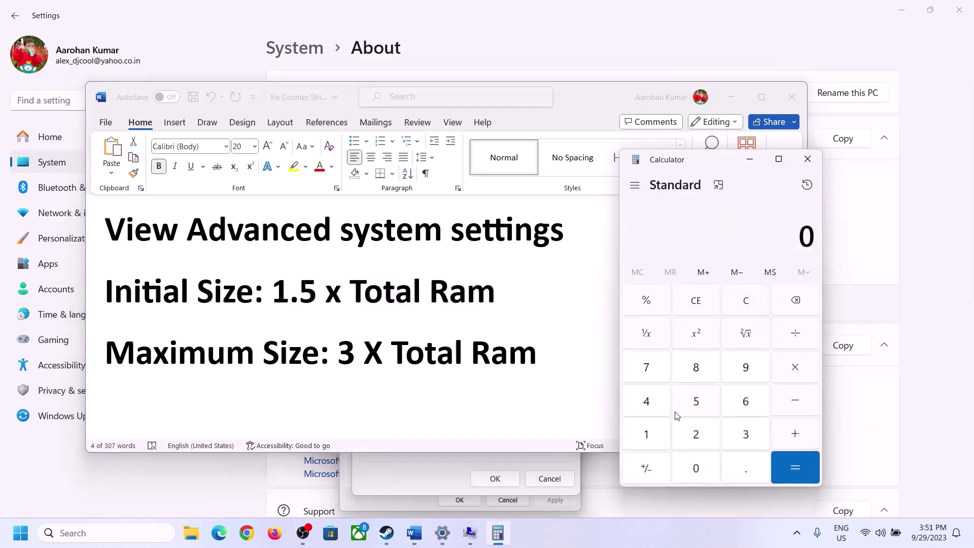
Step: Check the installed RAM in Settings and calculate 16 × 1024 in Calculator to convert it to megabytes
click(443, 539)
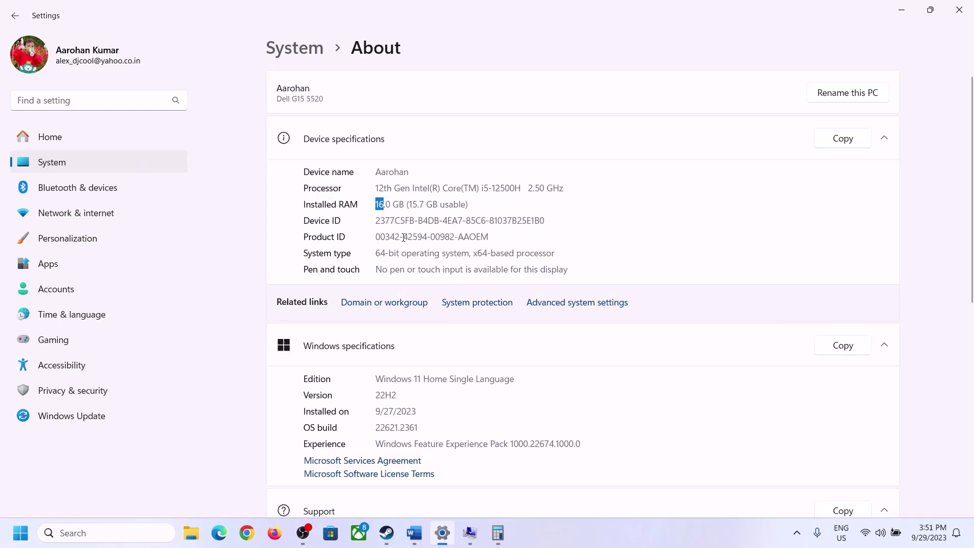
click(499, 525)
click(657, 431)
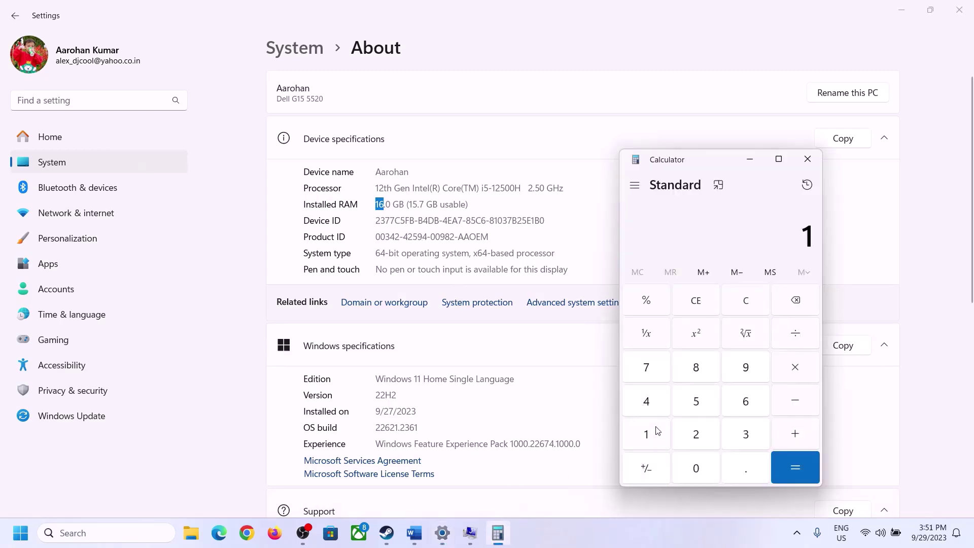
click(743, 403)
click(790, 368)
click(652, 429)
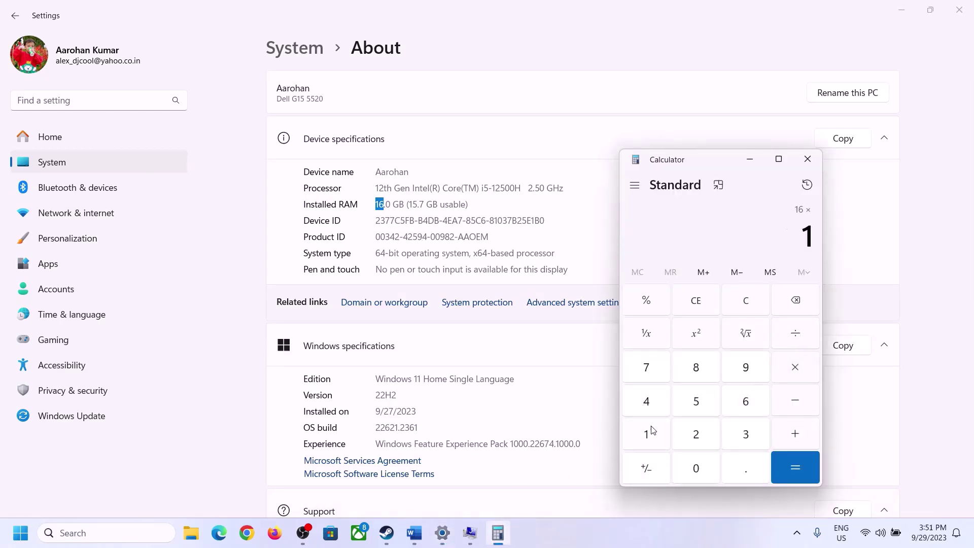
click(689, 463)
click(696, 434)
click(652, 406)
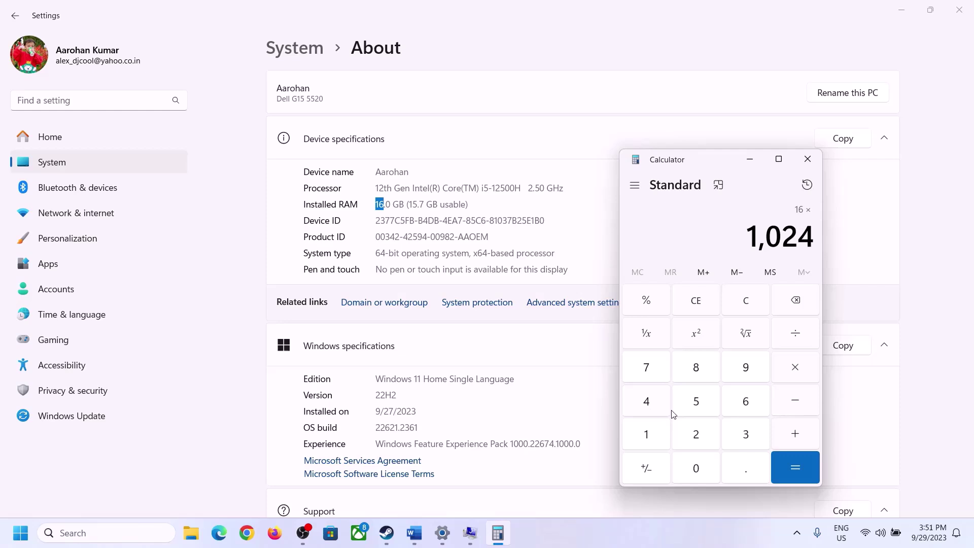
click(787, 464)
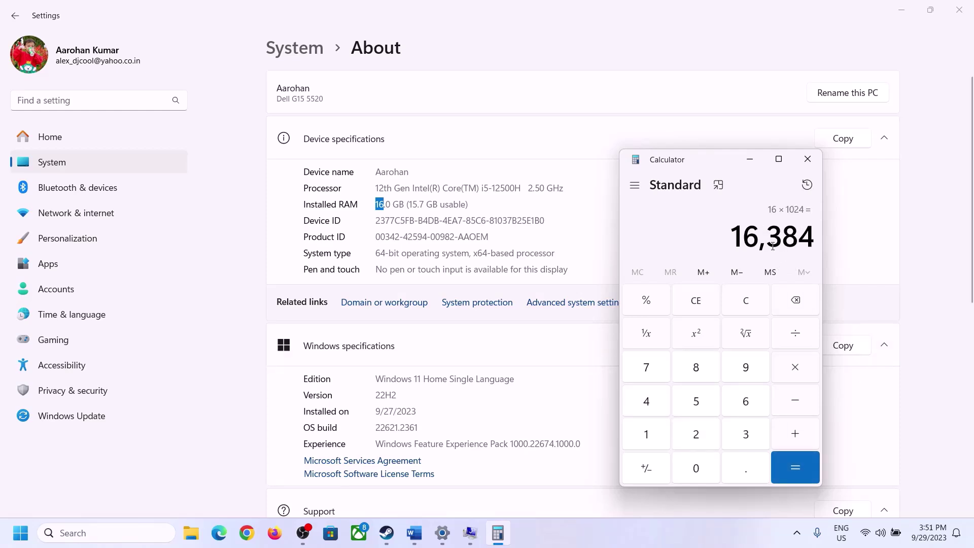
Step: Multiply the RAM size in megabytes by 3 in Calculator, following the maximum size formula in the Word document
click(414, 533)
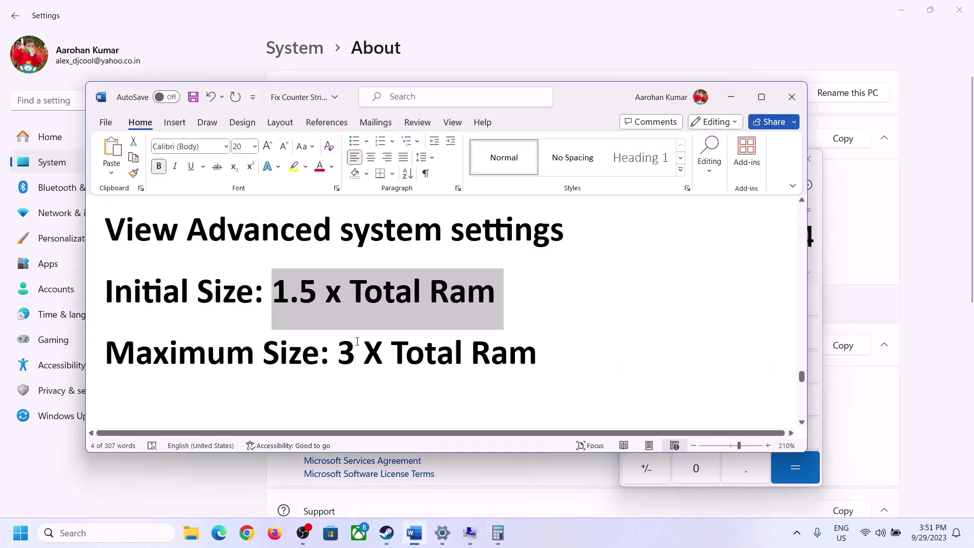
click(820, 267)
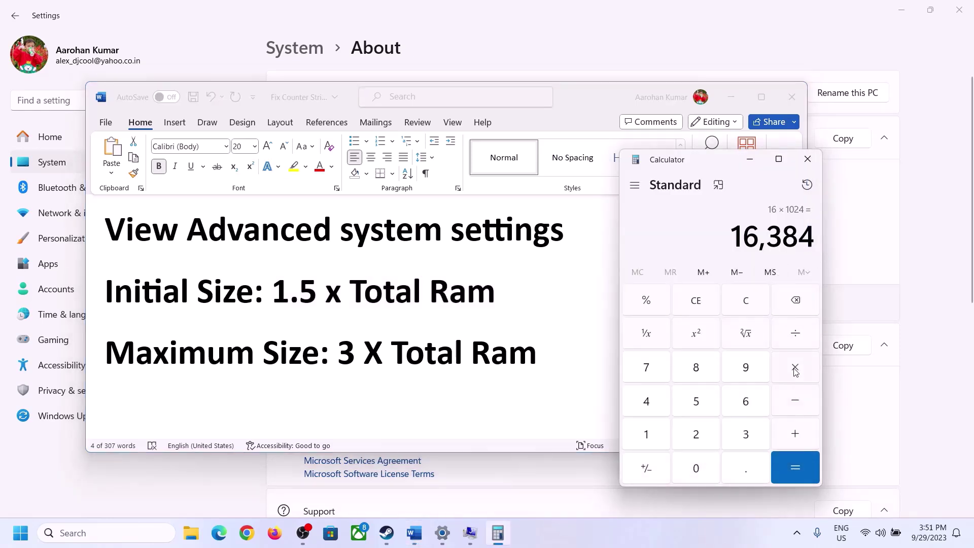
click(795, 372)
click(738, 435)
click(802, 465)
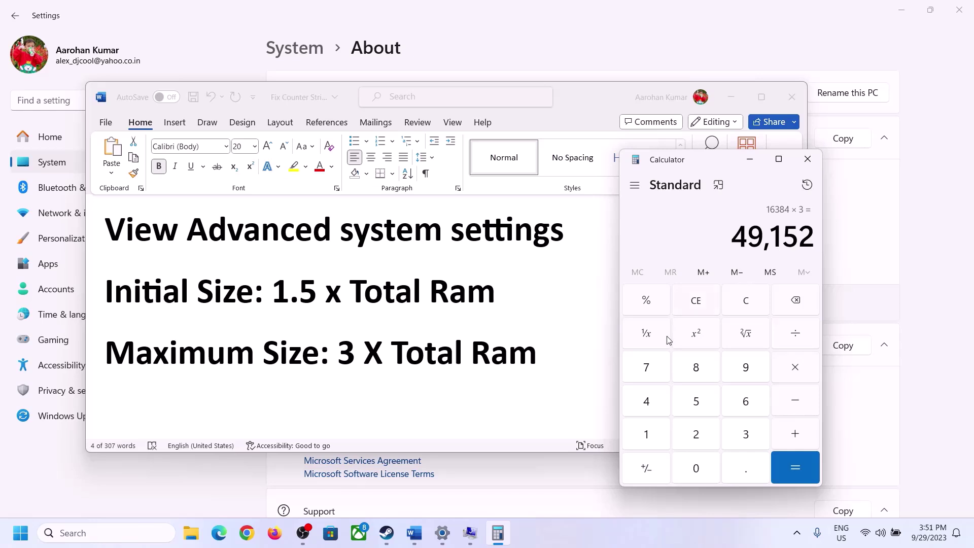
Step: Set the maximum size of the custom paging file to 49152 MB and assign the custom size to drive C
click(470, 533)
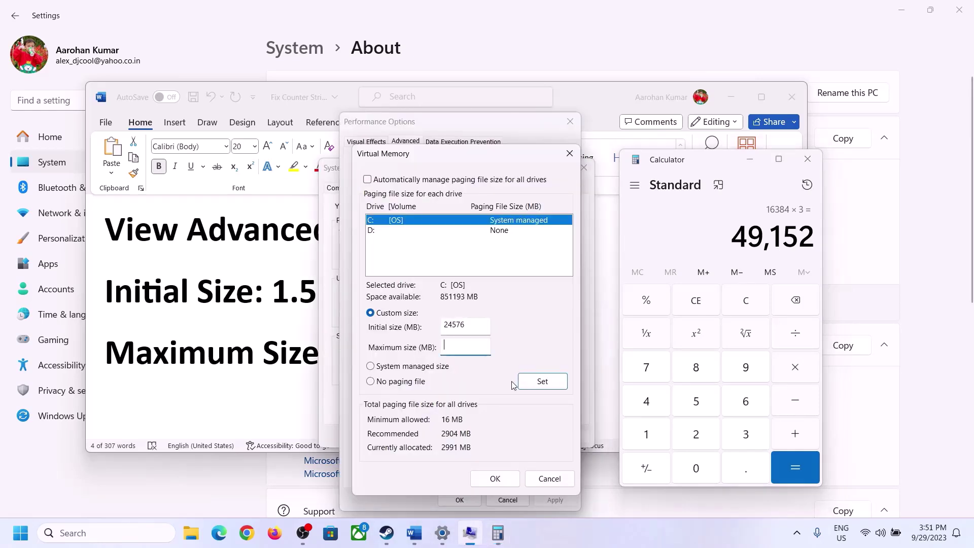
text(49152)
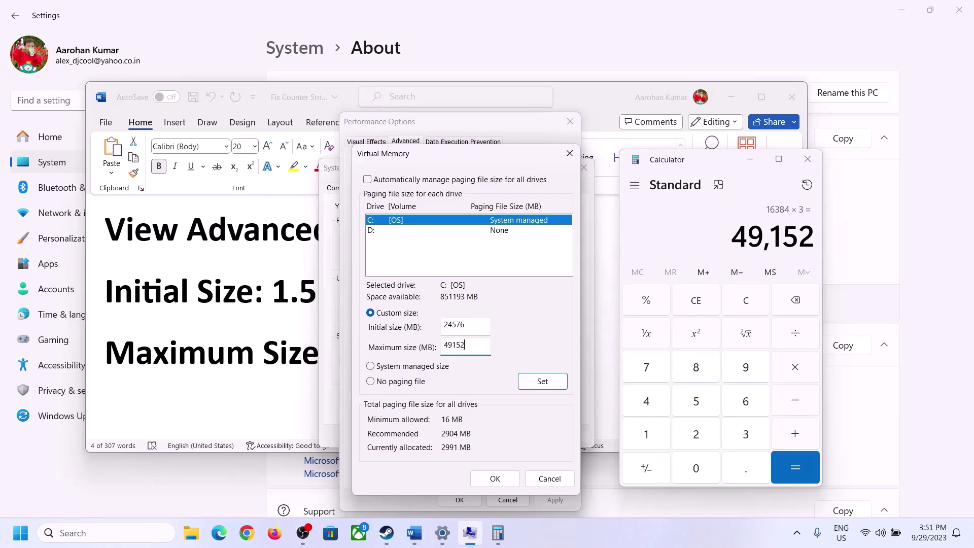
click(542, 383)
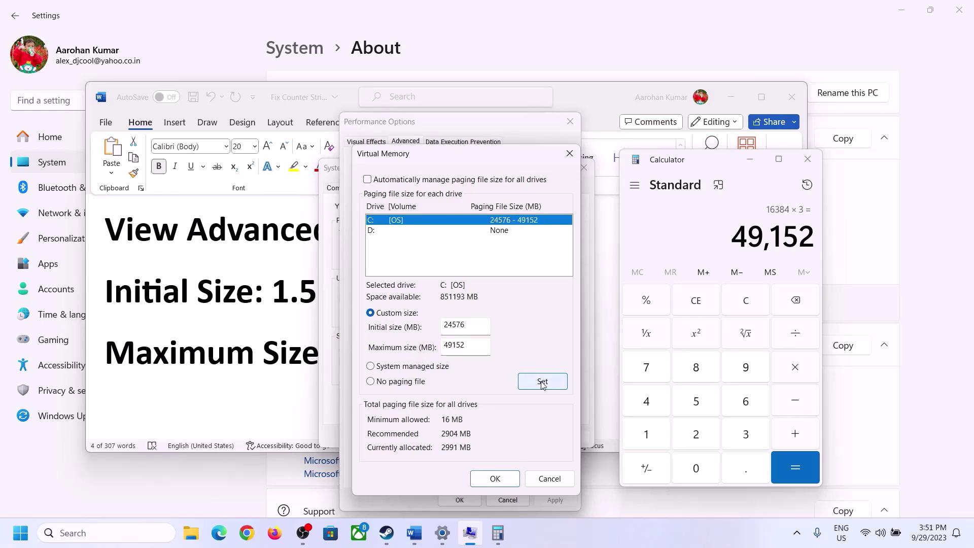
Step: Confirm the Virtual Memory, Performance Options and System Properties dialogs, and dismiss the restart prompt without restarting
click(500, 478)
click(601, 313)
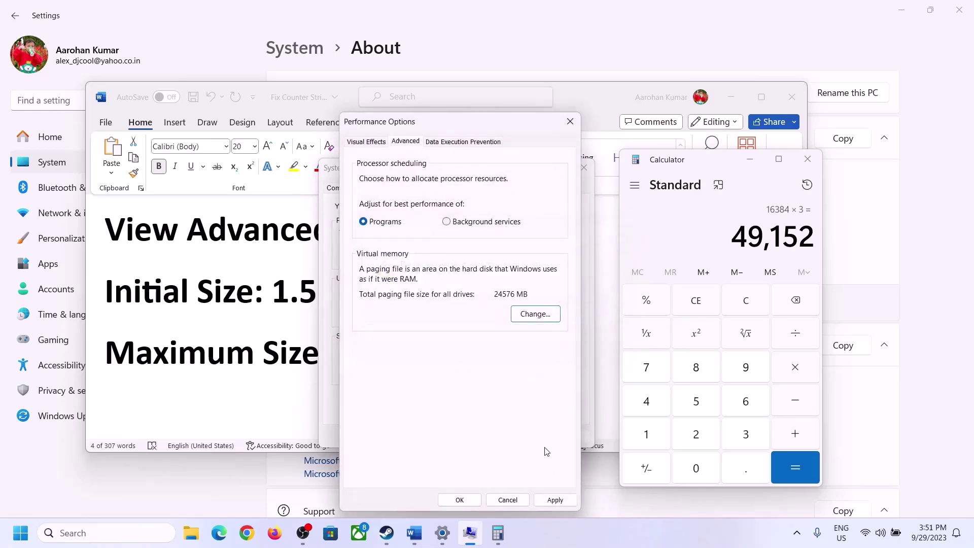
click(462, 500)
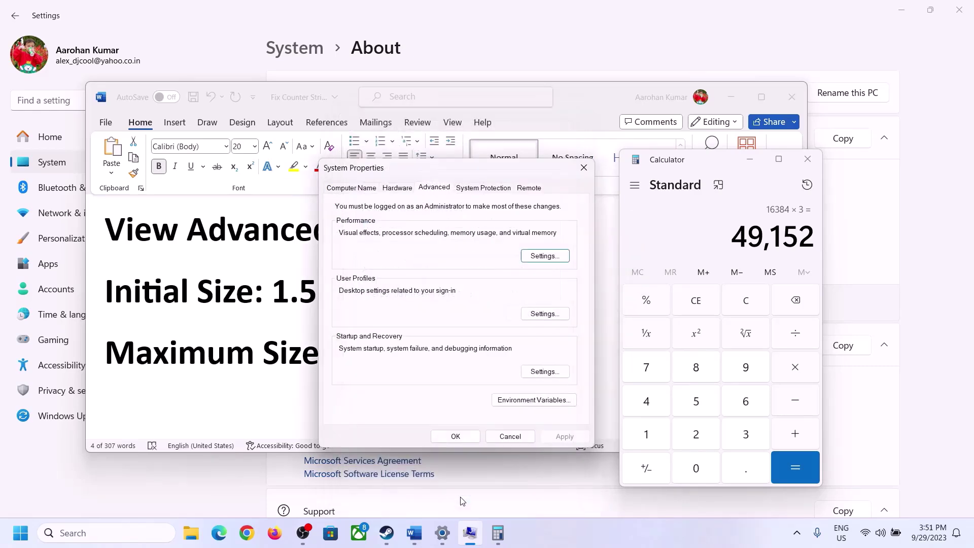
click(463, 436)
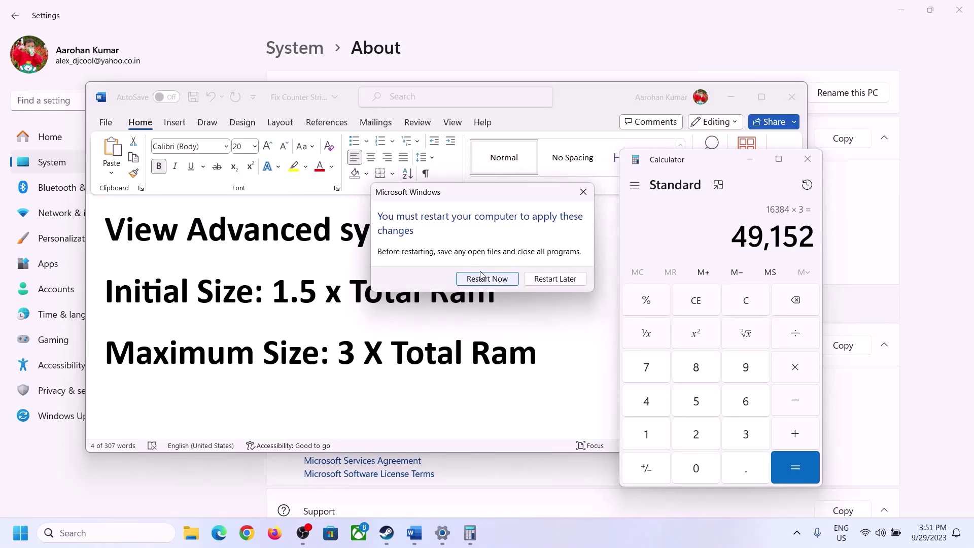
click(583, 191)
click(620, 547)
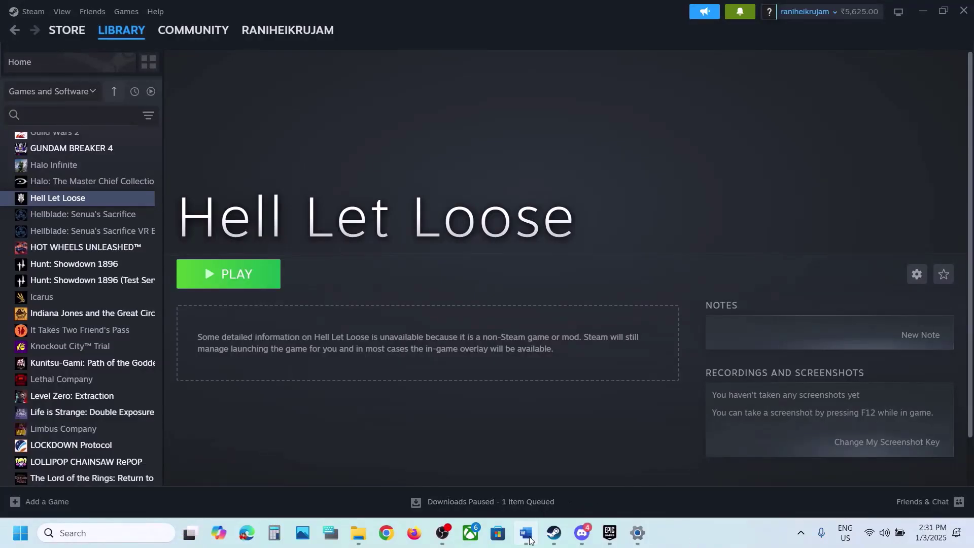
Step: Copy the Visual C++ download link under Step 16 of the Word document and open it in Chrome
click(527, 533)
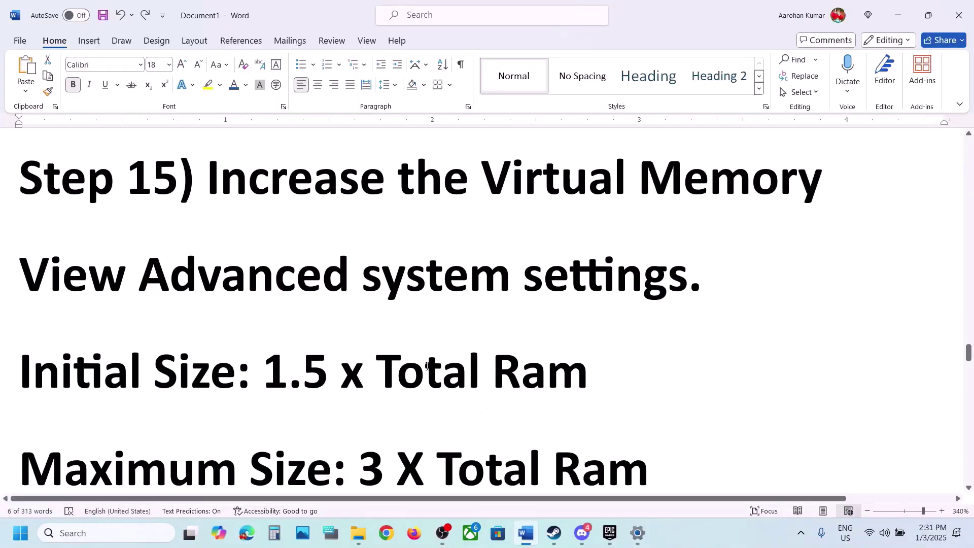
scroll(427, 366, down, 8)
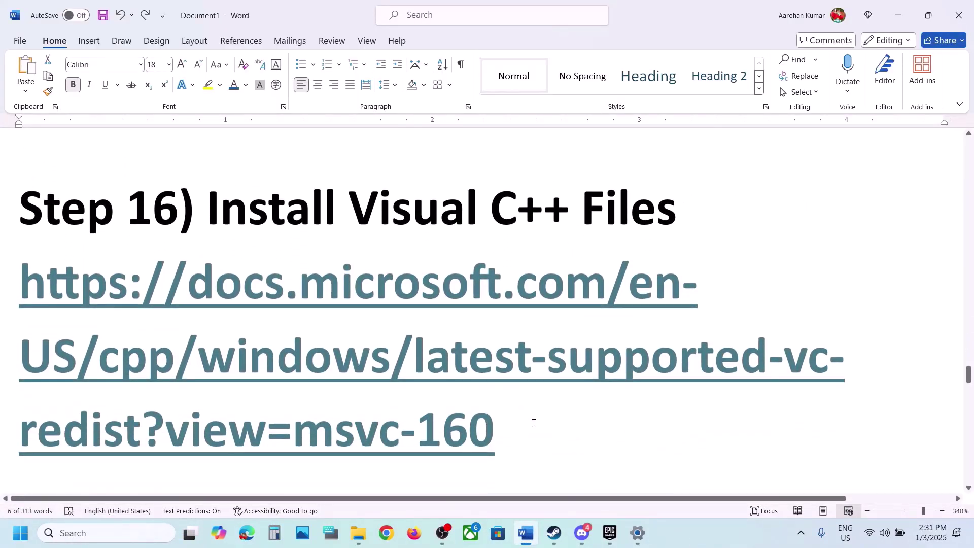
drag(534, 423, 1, 300)
key(ctrl+c)
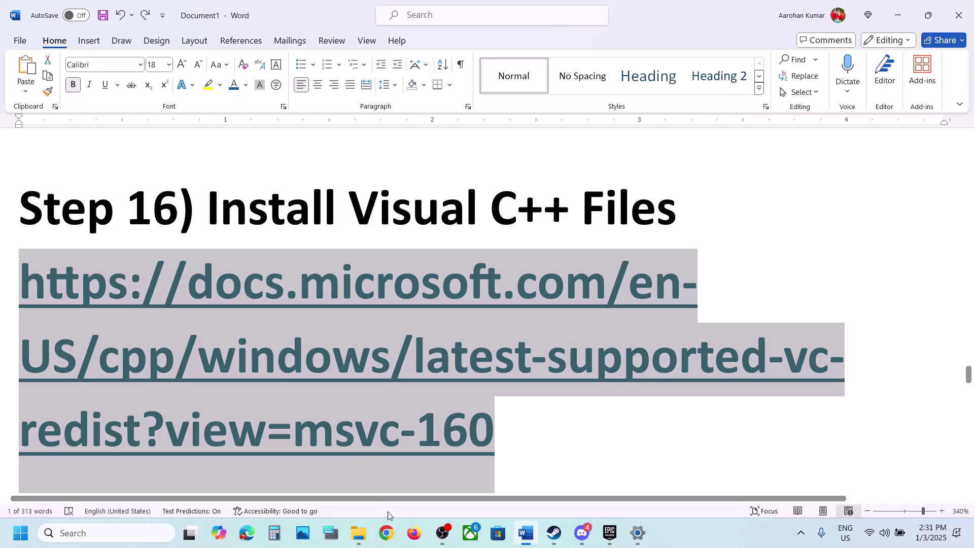
click(386, 539)
key(ctrl+v)
key(Return)
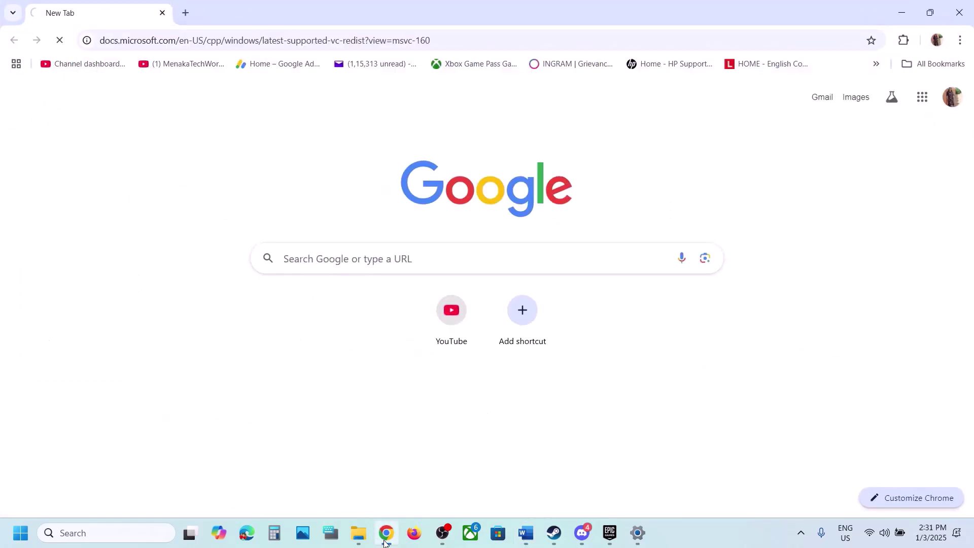
Step: Download the X86 and X64 Visual C++ Redistributable installers for Visual Studio 2015, 2017, 2019, and 2022
scroll(322, 317, down, 4)
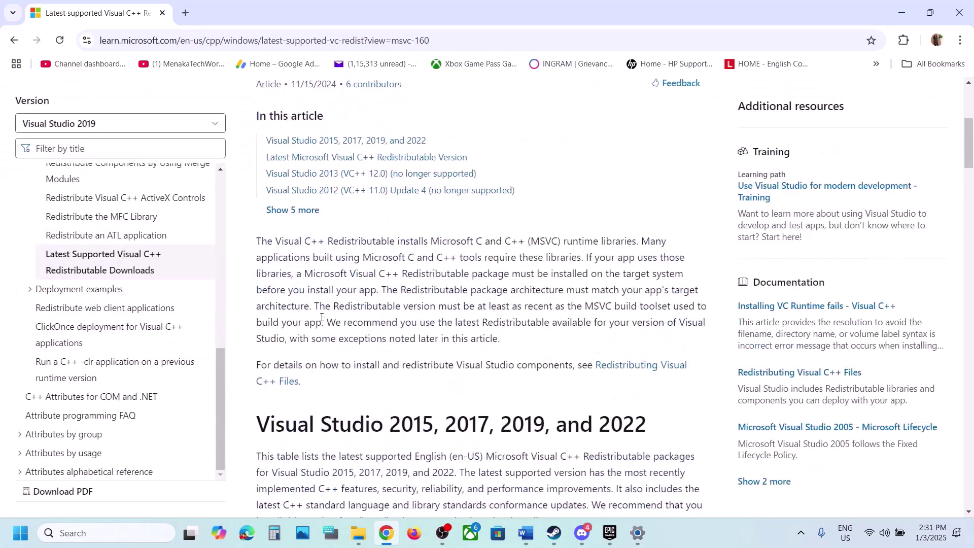
scroll(321, 317, down, 3)
drag(295, 258, 647, 256)
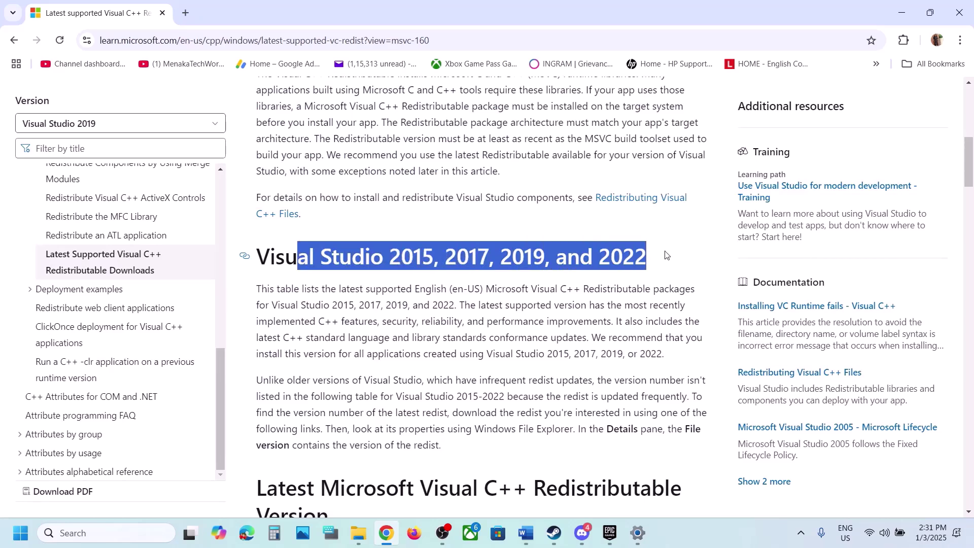
scroll(369, 361, down, 3)
scroll(369, 362, down, 6)
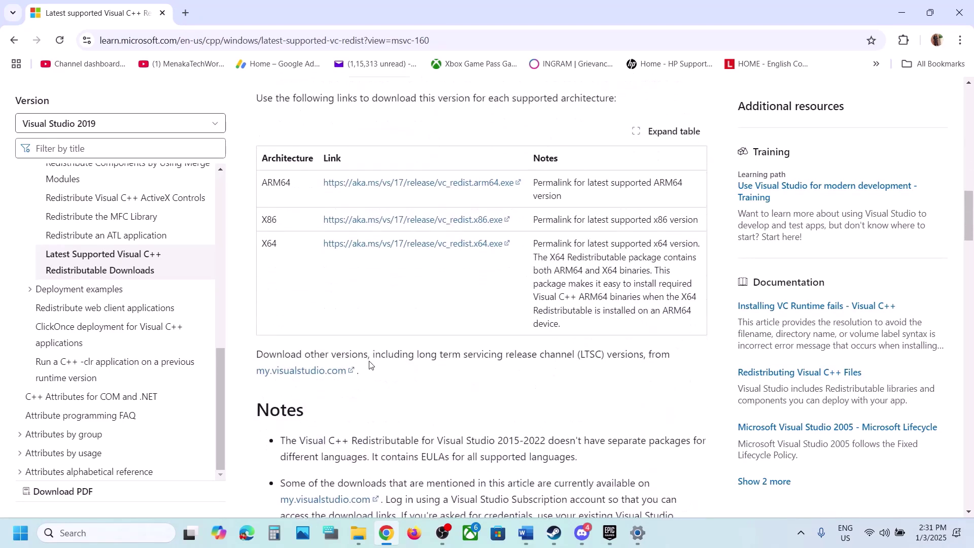
double_click(270, 217)
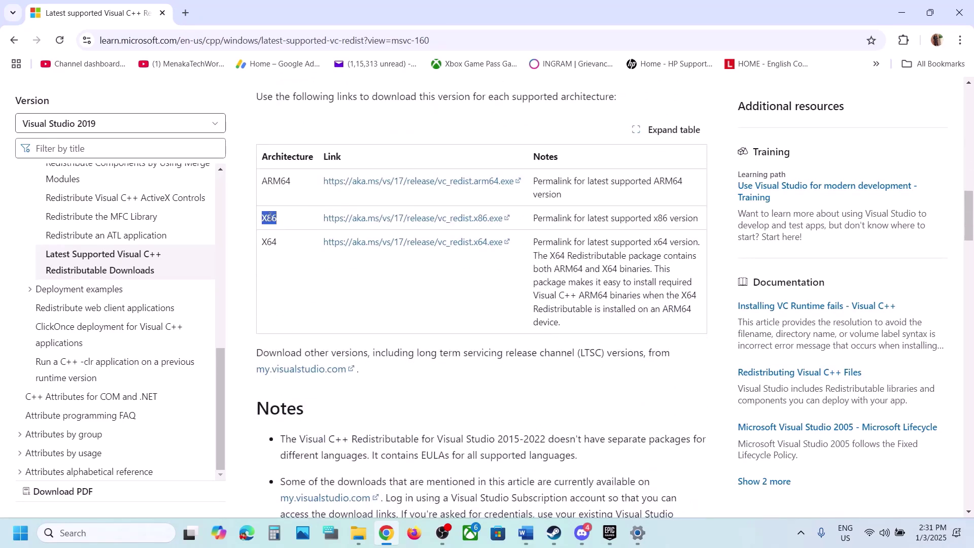
double_click(270, 240)
click(272, 218)
double_click(271, 218)
click(429, 219)
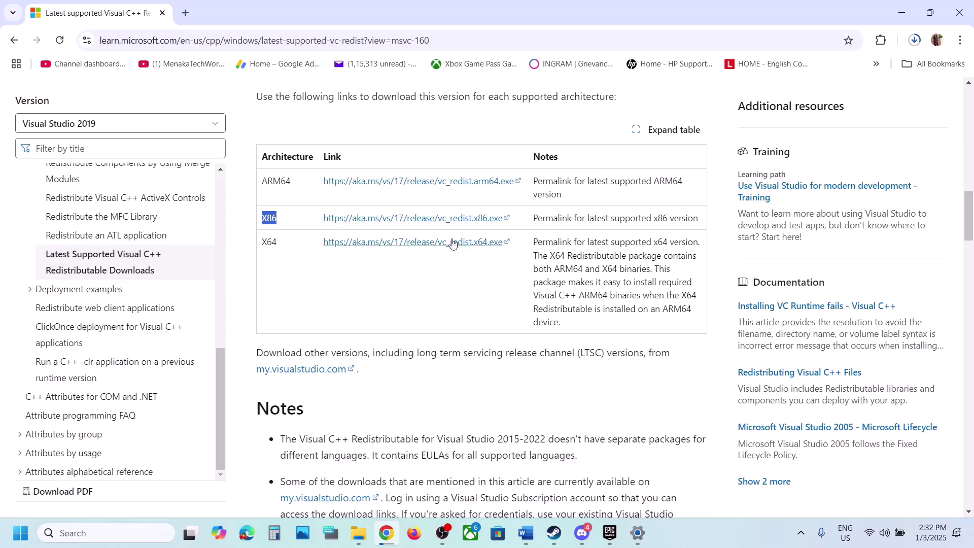
click(398, 247)
Step: Show the Restart option among the Windows power options without restarting the computer
click(21, 532)
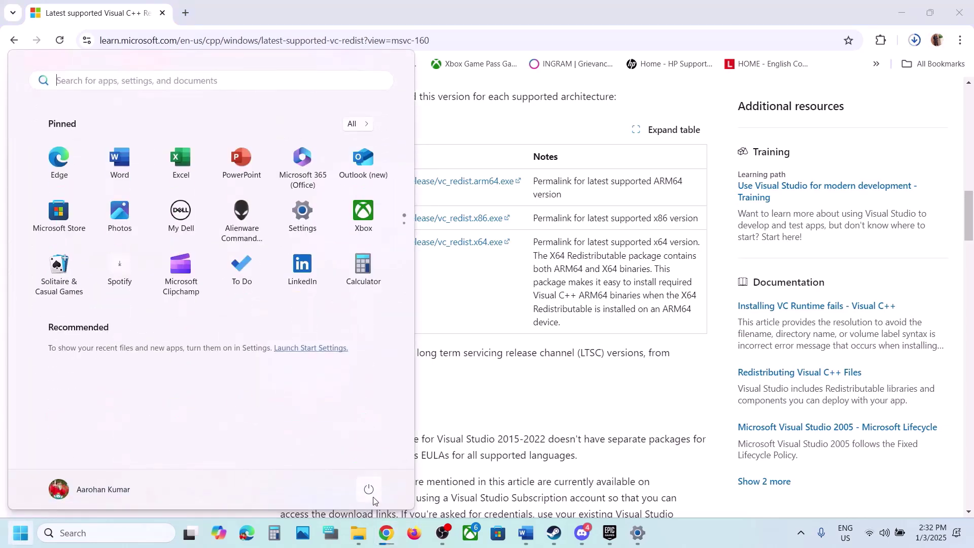
click(372, 497)
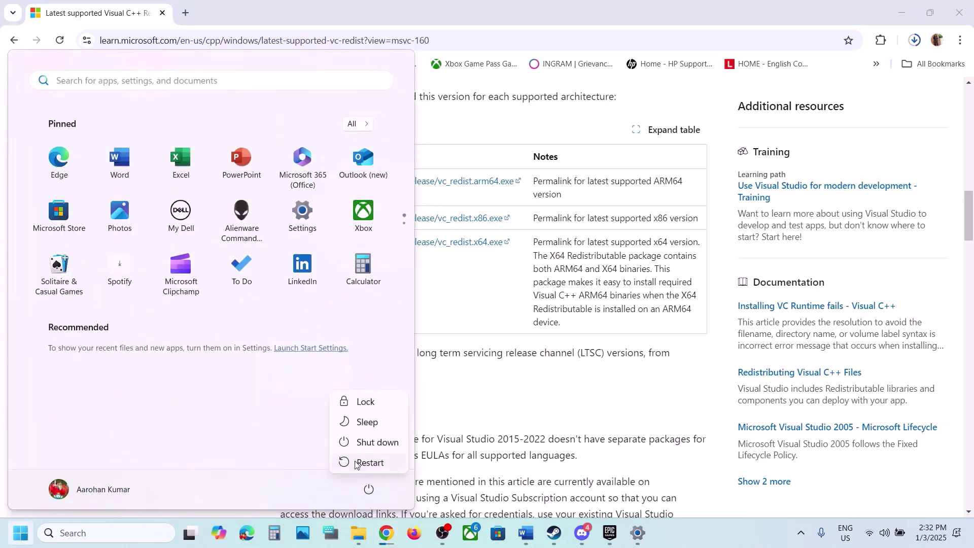
click(554, 532)
Step: In the Word document, review Step 17 from unplugging external devices through "disable Steam Overlay", highlighting the key passages
click(525, 534)
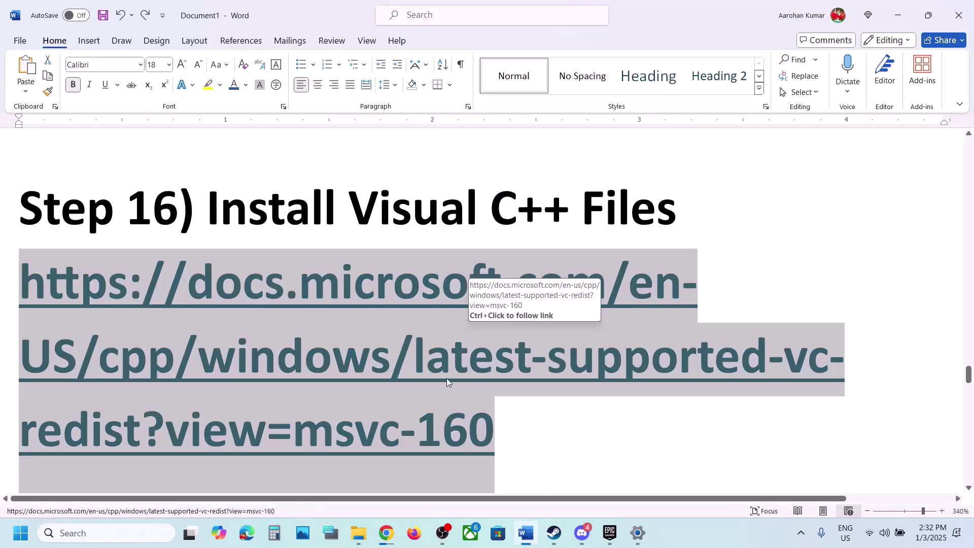
scroll(447, 379, down, 5)
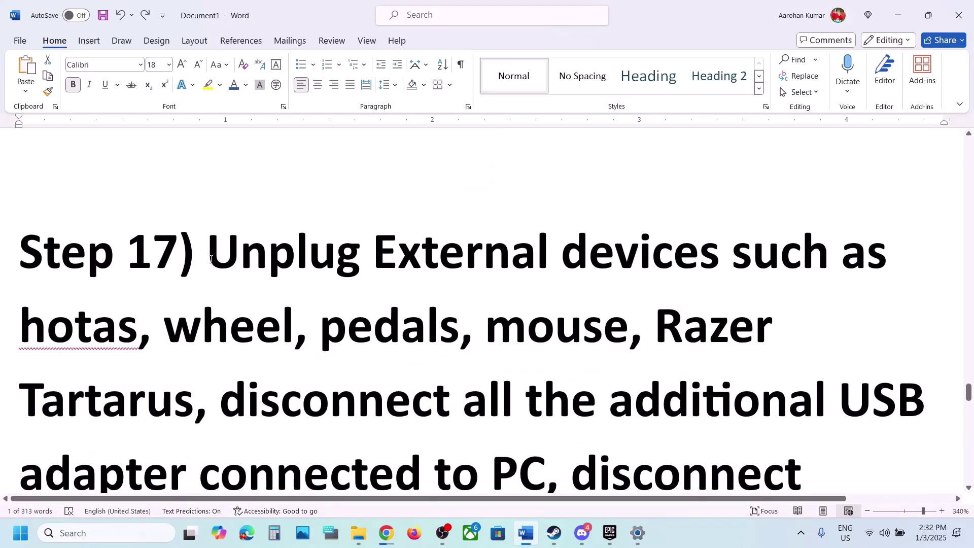
drag(210, 259, 785, 321)
scroll(685, 322, down, 3)
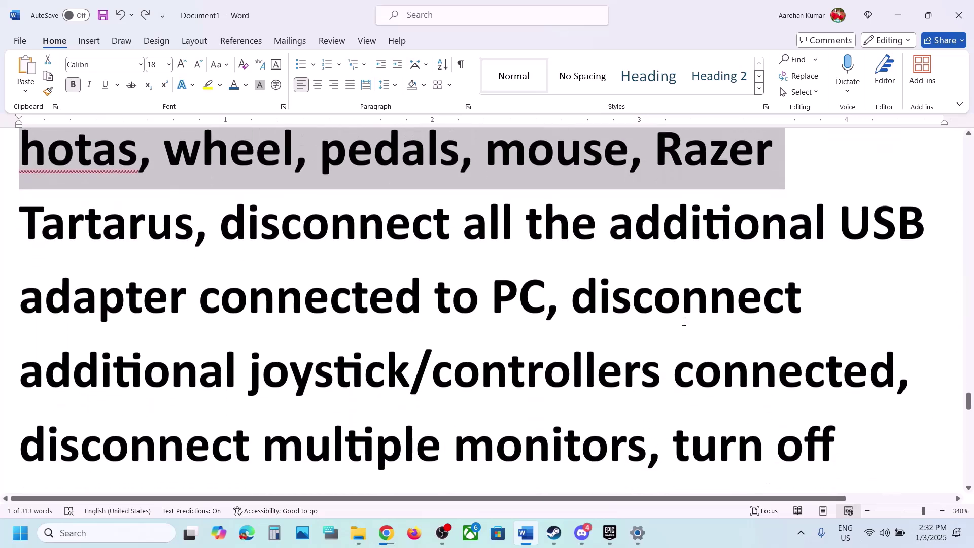
drag(248, 205, 891, 339)
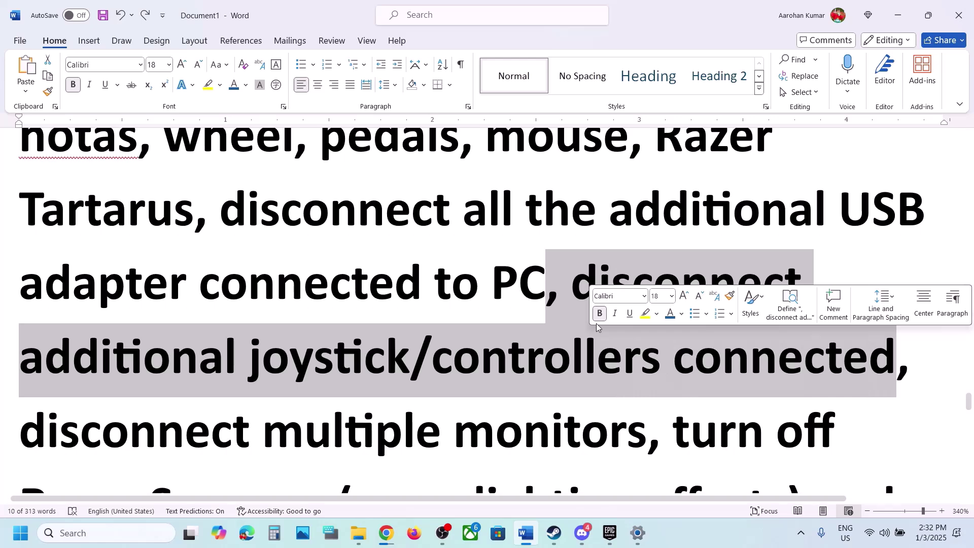
scroll(595, 324, down, 1)
scroll(512, 327, down, 3)
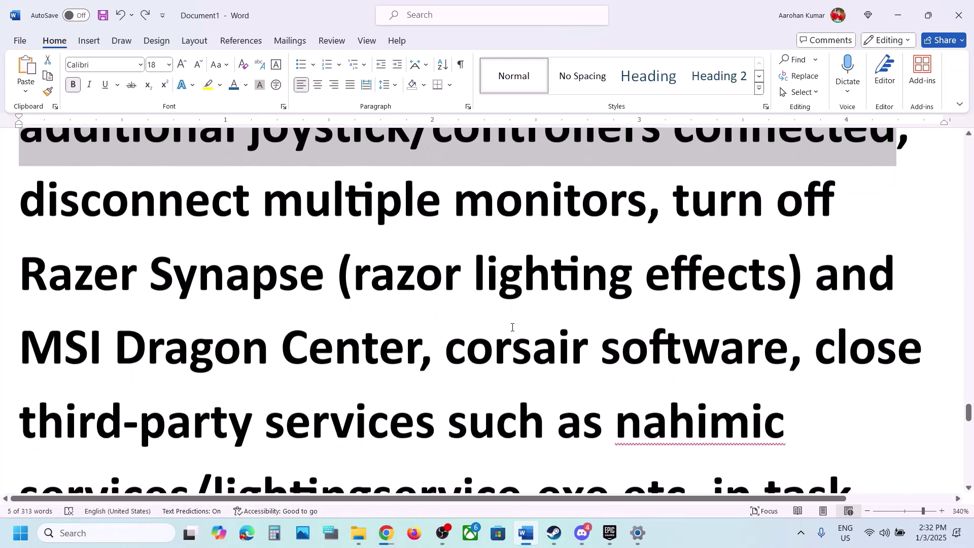
drag(111, 193, 682, 454)
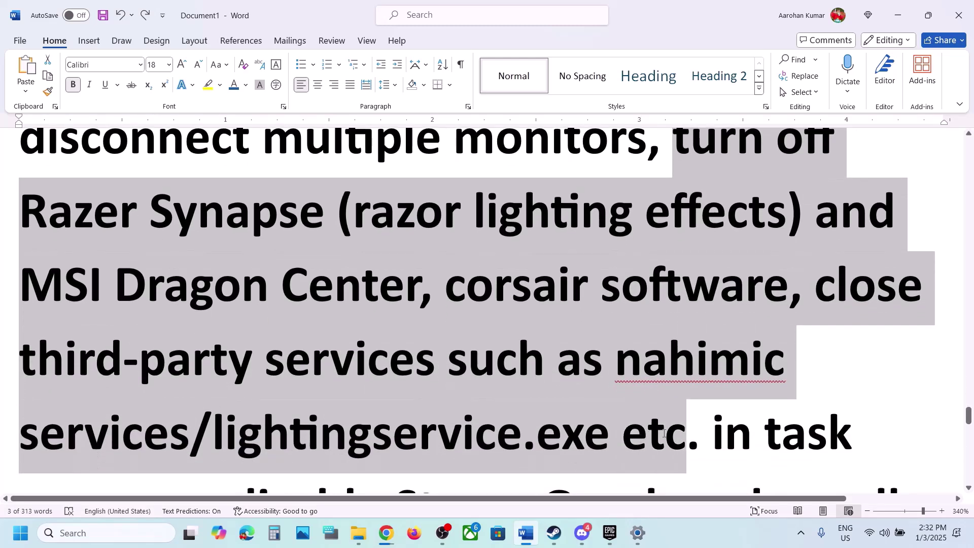
scroll(598, 343, down, 3)
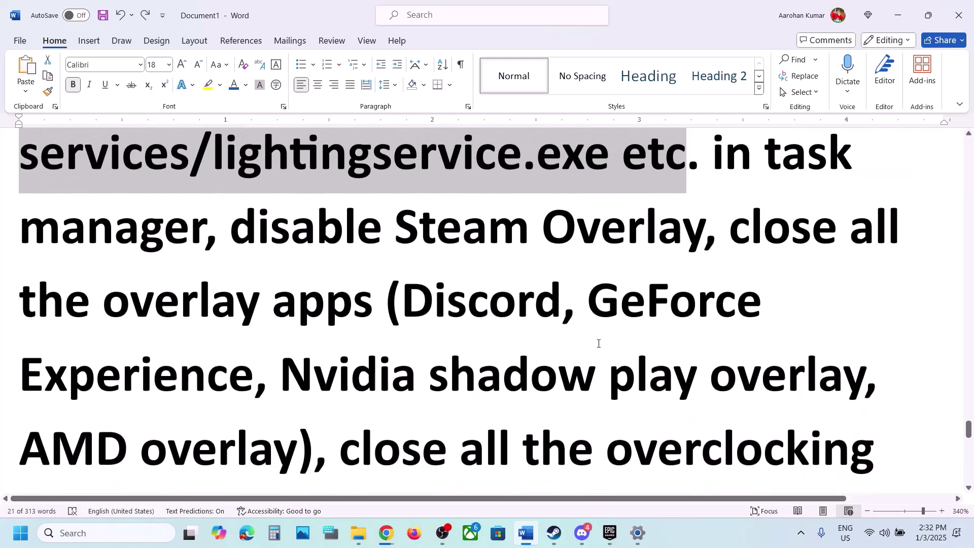
drag(244, 229, 630, 229)
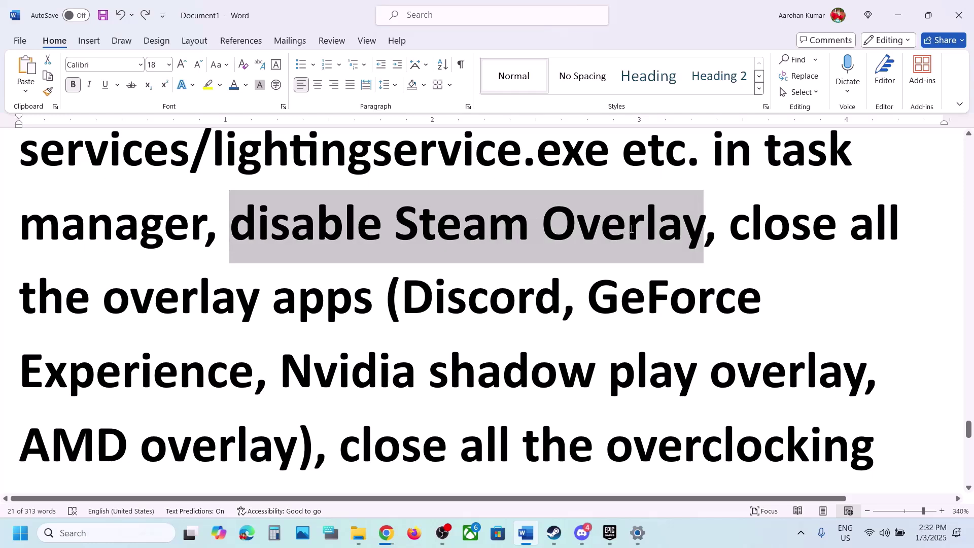
Step: Switch to Steam and view the Steam Overlay option in the Hell Let Loose shortcut properties, leaving it unchanged
click(554, 533)
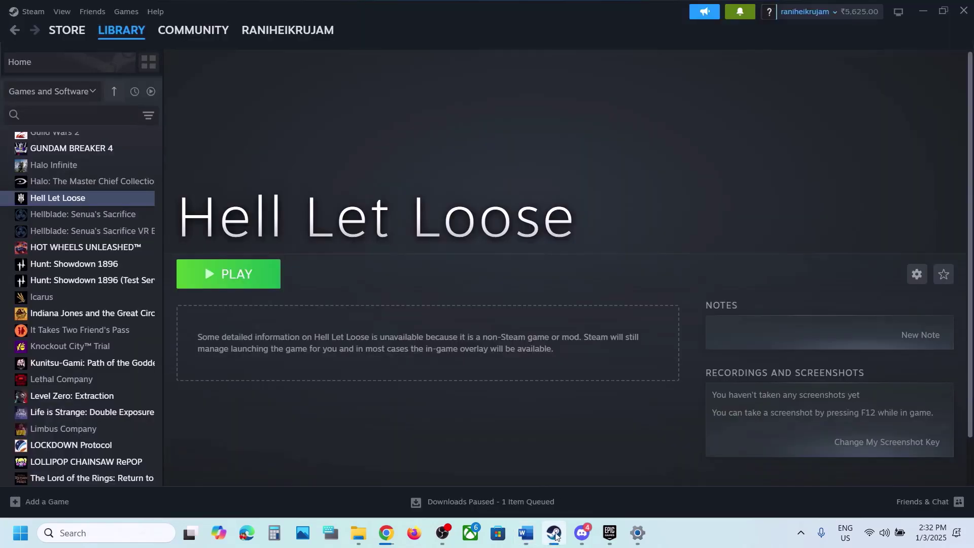
right_click(76, 198)
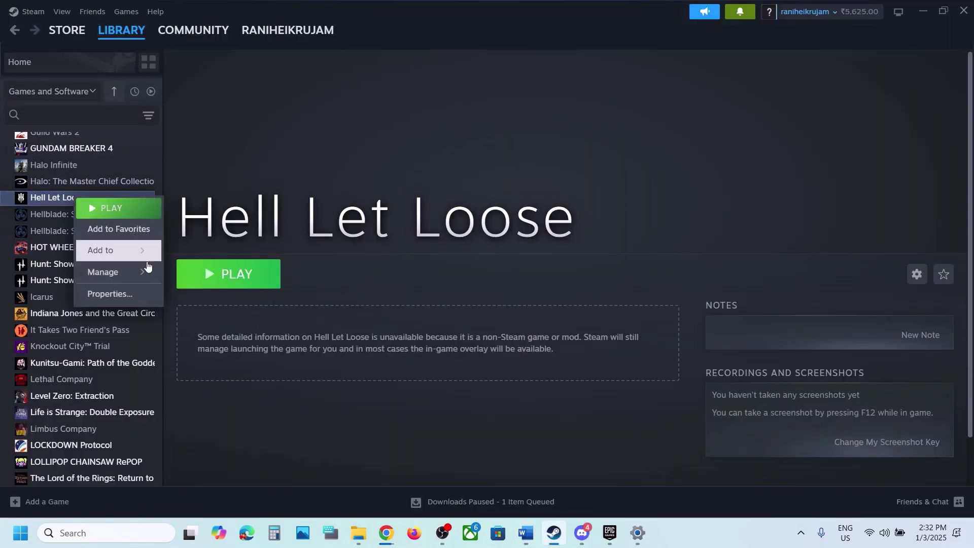
click(128, 292)
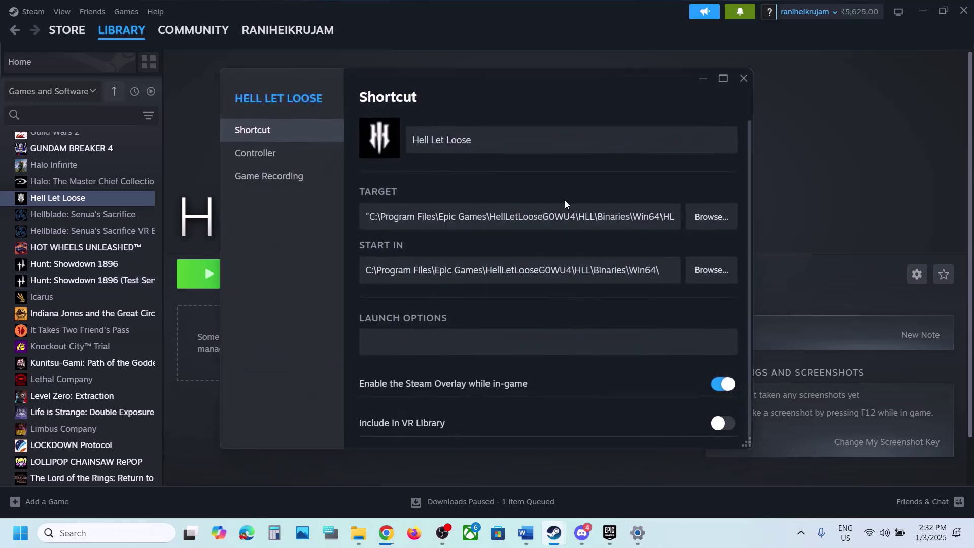
click(745, 79)
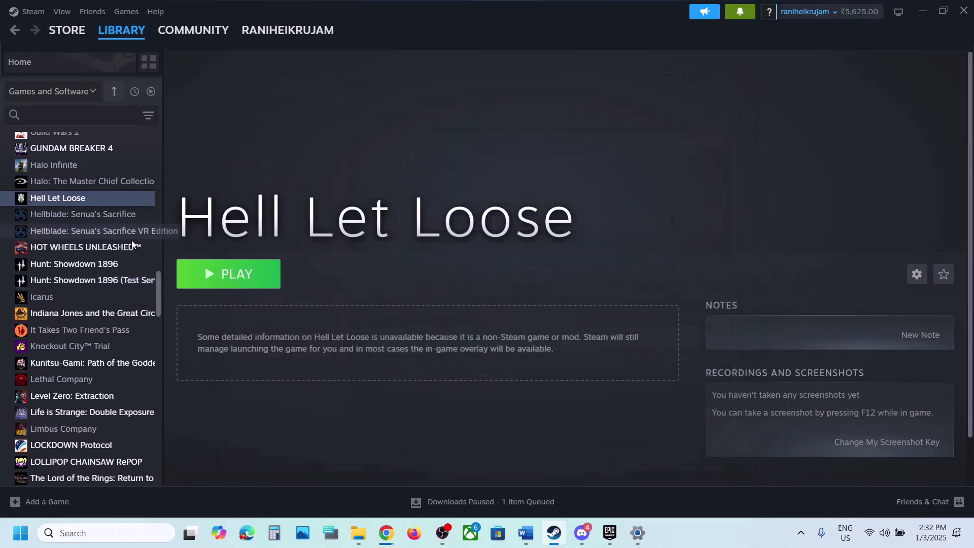
Step: Disable the in-game Steam Overlay for HOT WHEELS UNLEASHED and close its properties
right_click(85, 247)
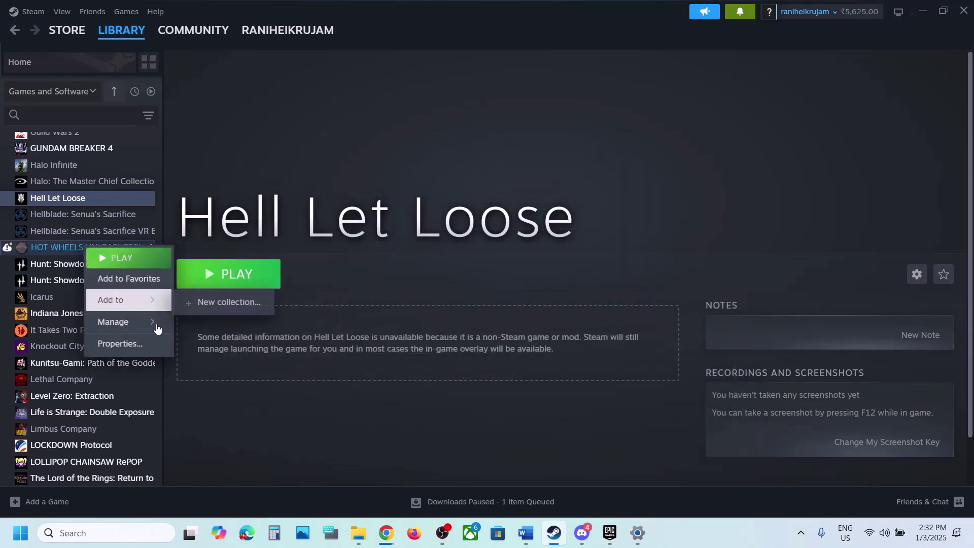
click(122, 343)
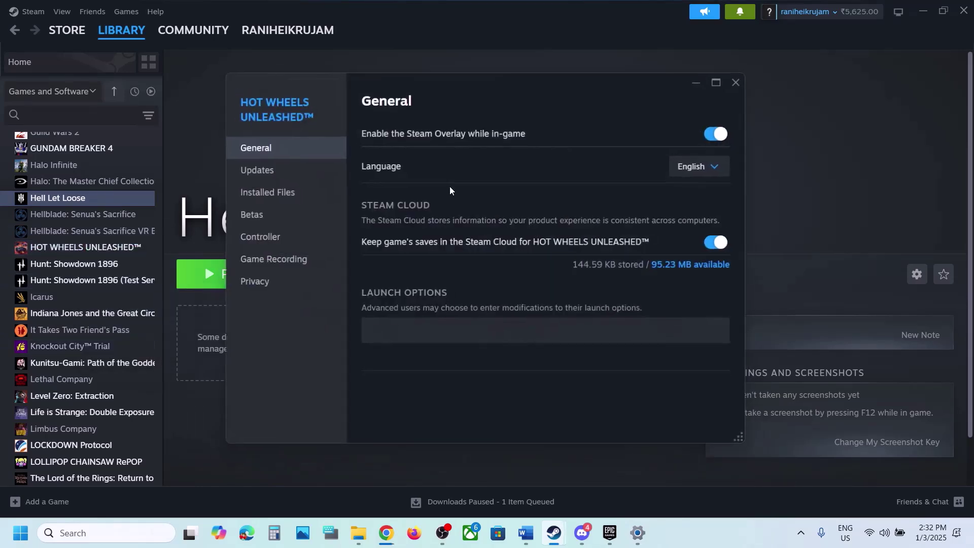
click(724, 128)
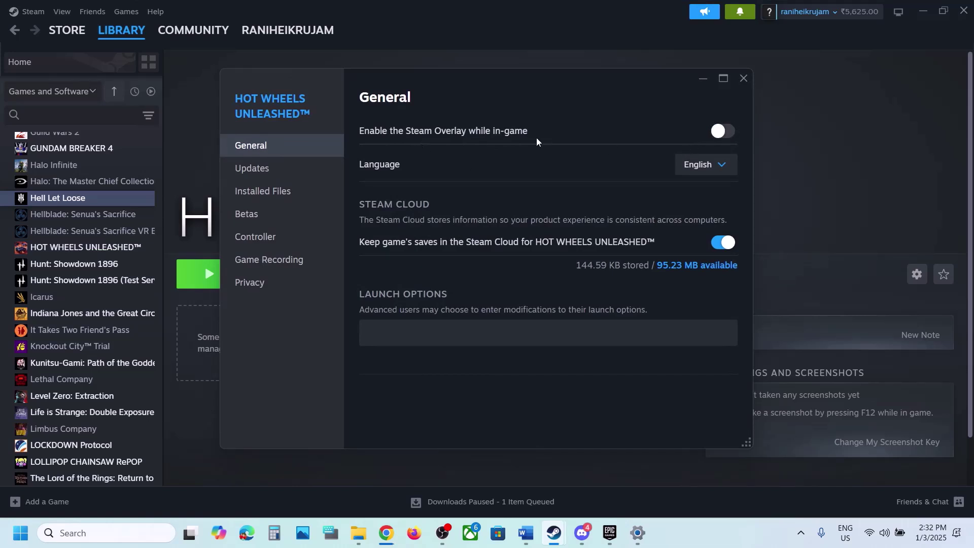
click(744, 78)
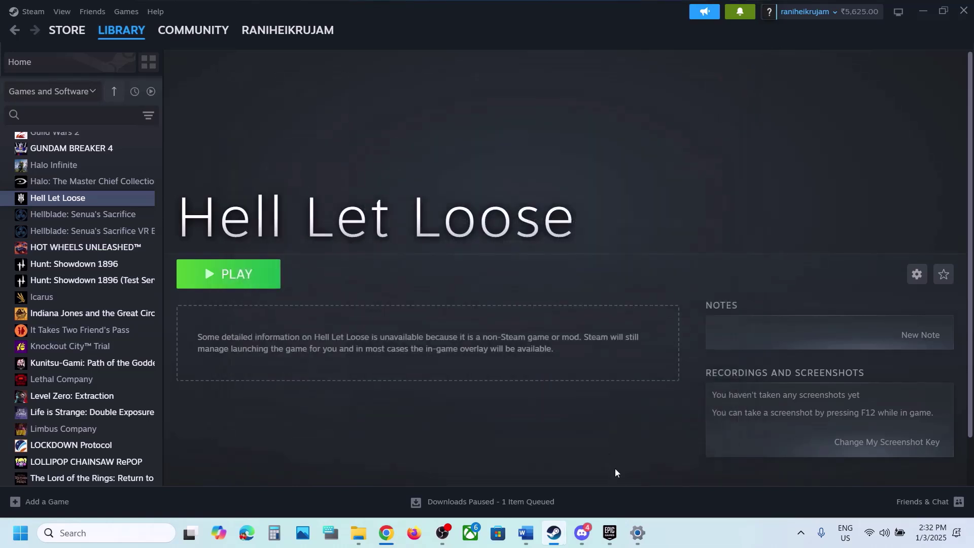
Step: Switch to Discord, disable its in-game overlay in the Game Overlay settings, and quit Discord completely
click(583, 531)
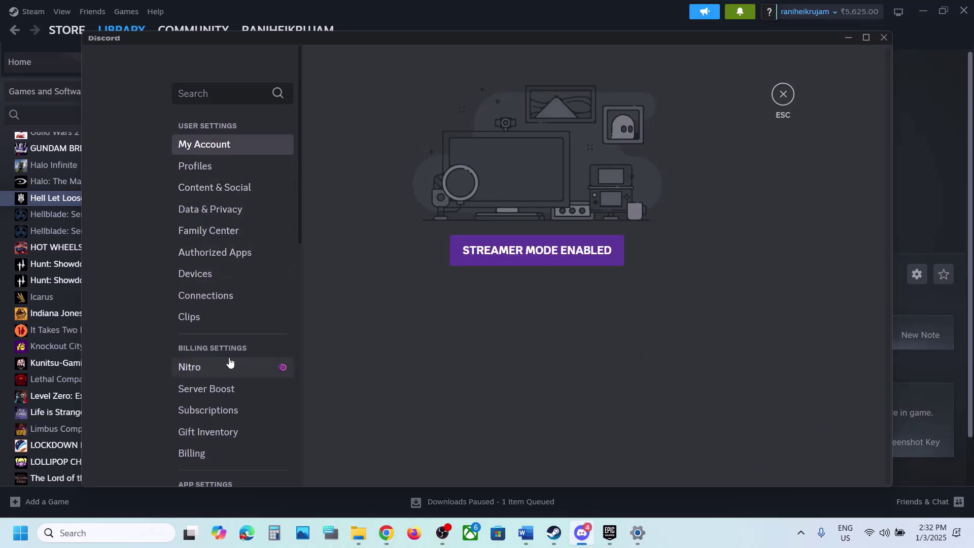
scroll(230, 362, down, 10)
click(205, 253)
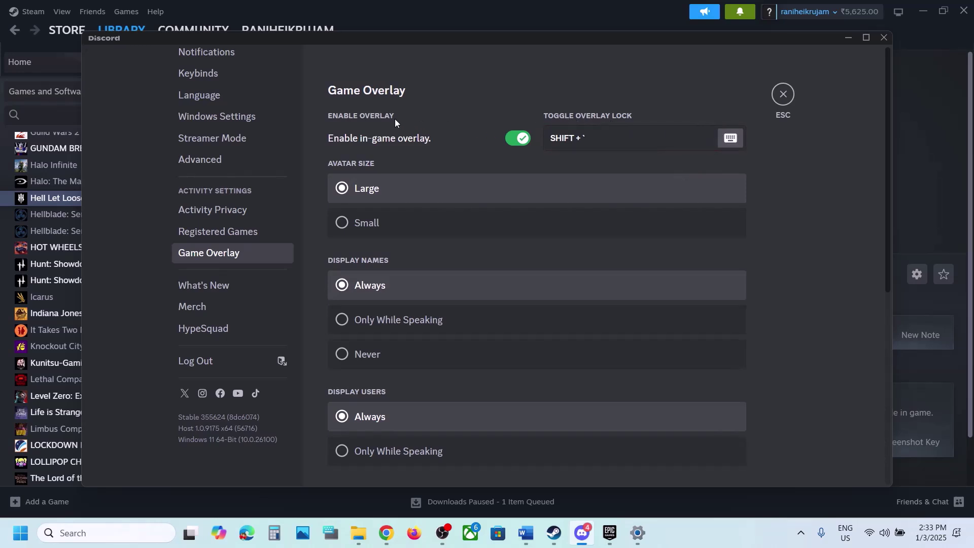
click(510, 138)
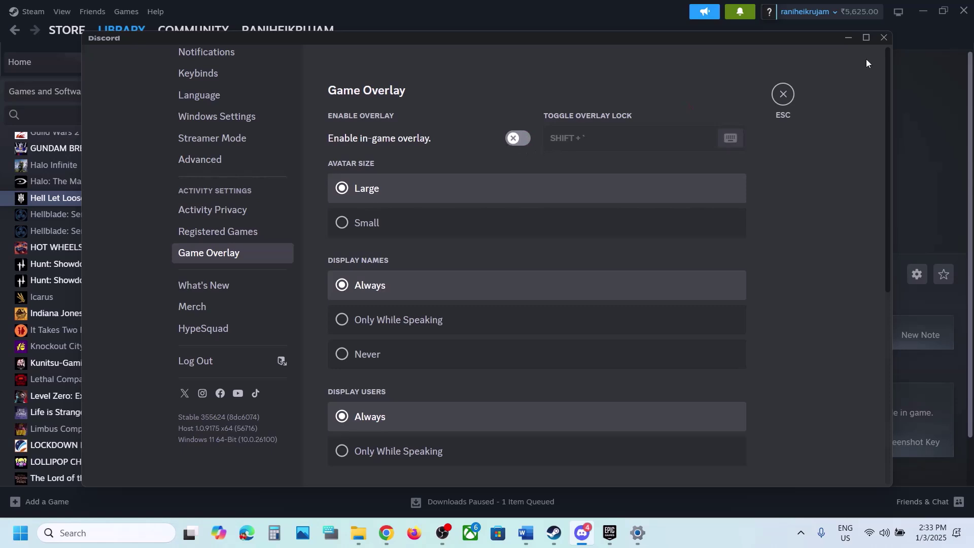
click(802, 534)
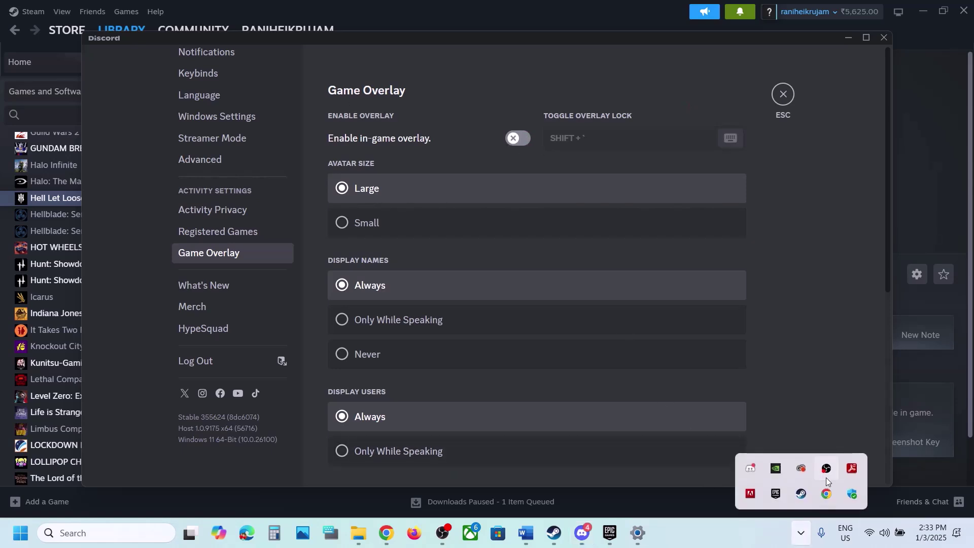
right_click(750, 468)
click(791, 459)
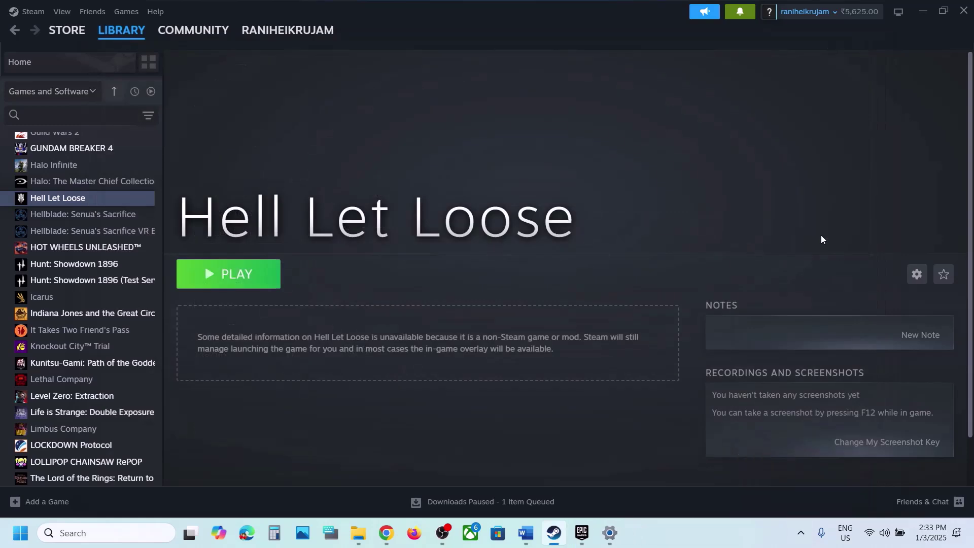
Step: Return to Step 17 in Word and highlight the passages on closing overlay apps, closing overclocking applications, and performing a clean boot
click(525, 534)
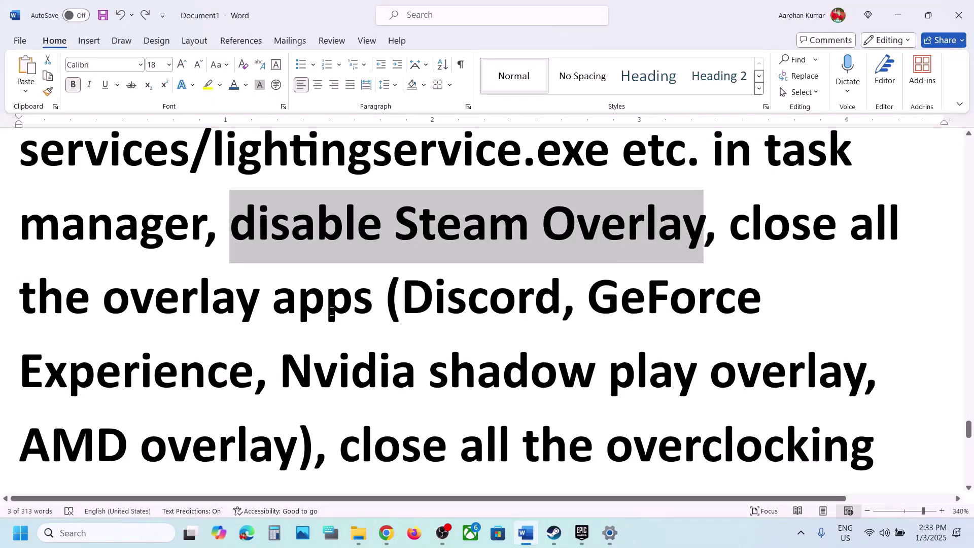
drag(604, 303, 246, 370)
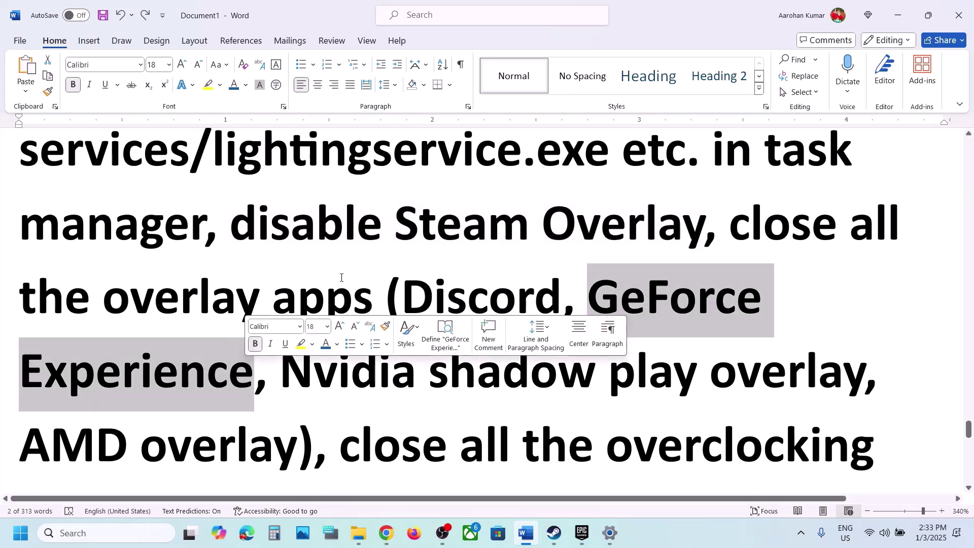
drag(731, 228, 364, 301)
scroll(364, 301, down, 5)
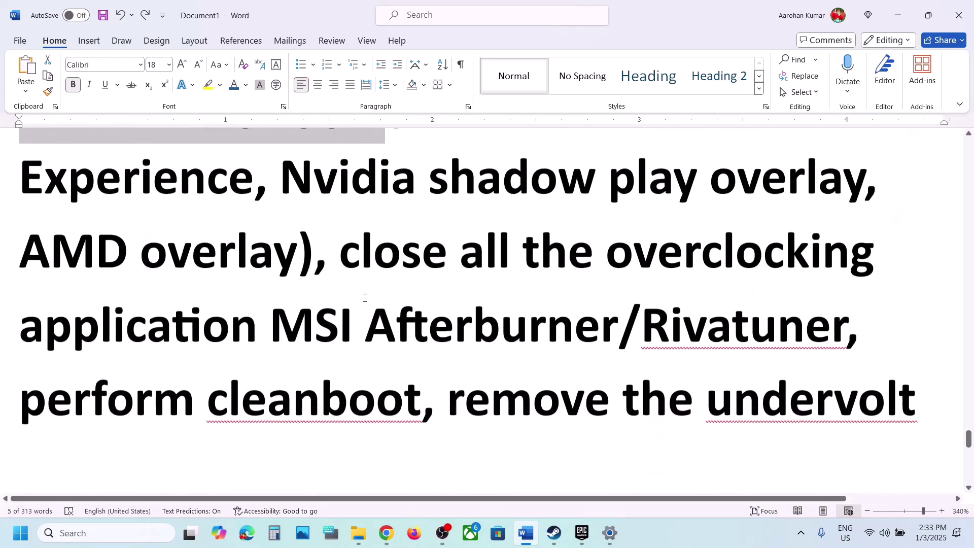
drag(341, 208, 843, 285)
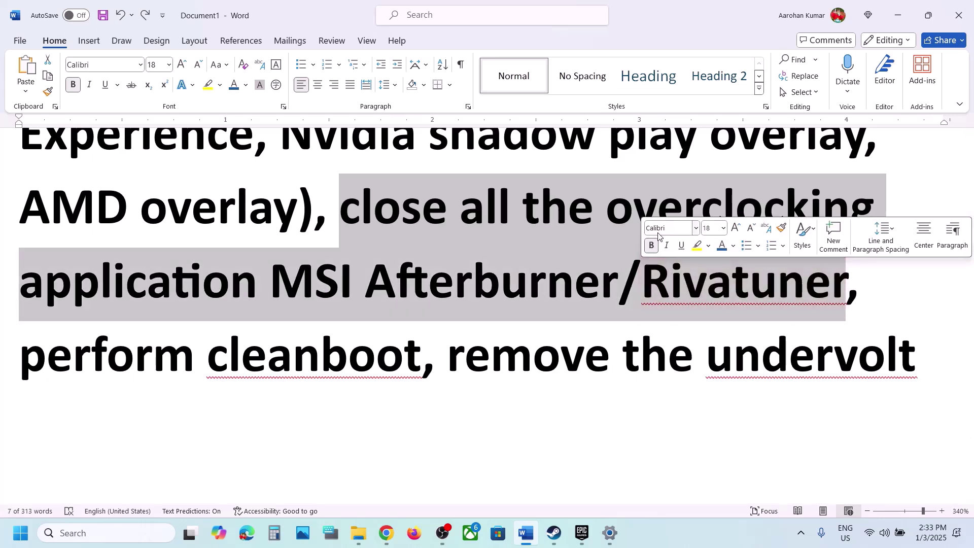
click(607, 207)
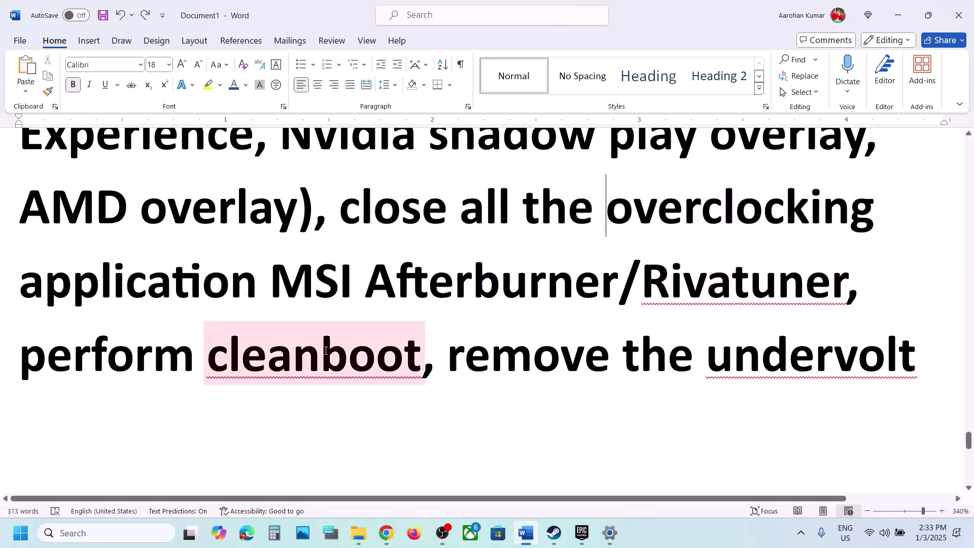
drag(64, 362, 419, 363)
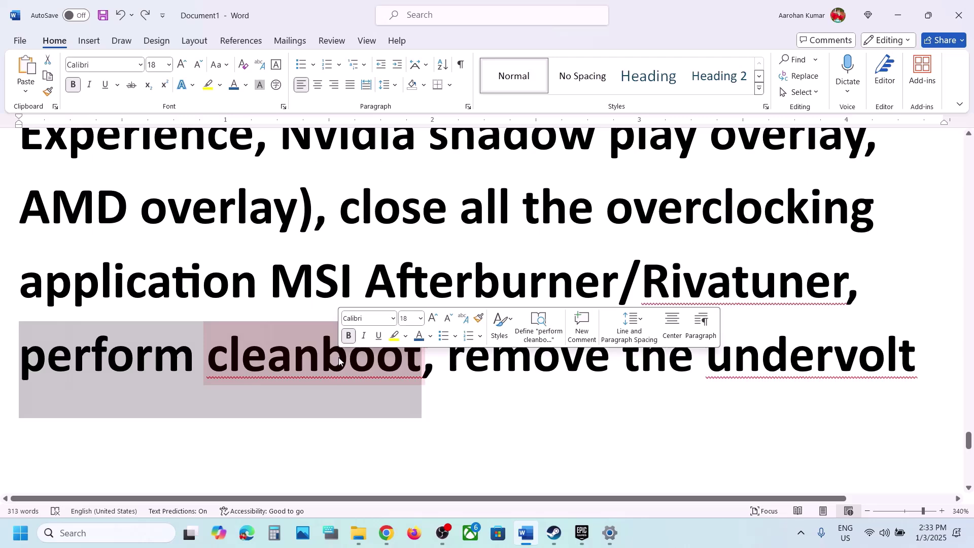
Step: Open System Configuration, hide all Microsoft services in the Services list, and confirm the dialog
click(112, 537)
text(system Configuration)
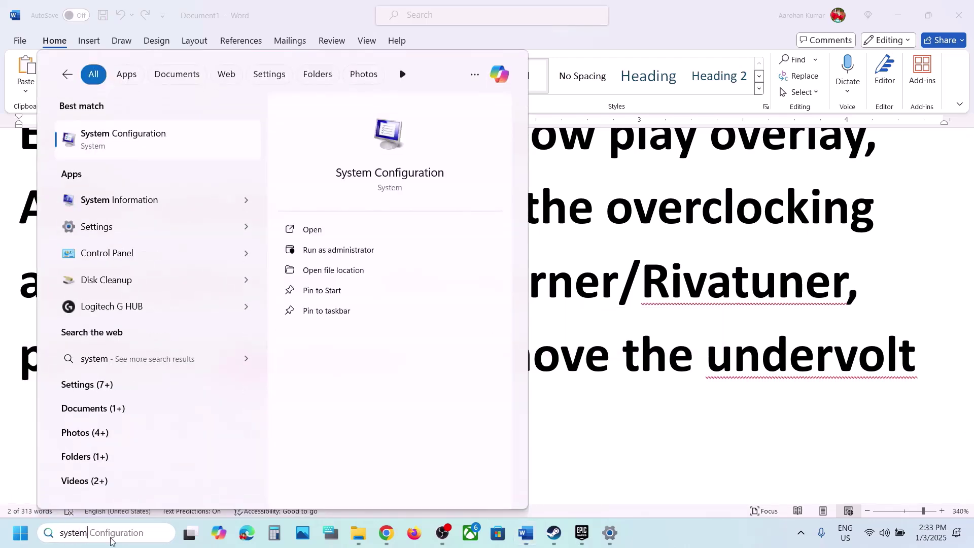
click(127, 138)
click(394, 169)
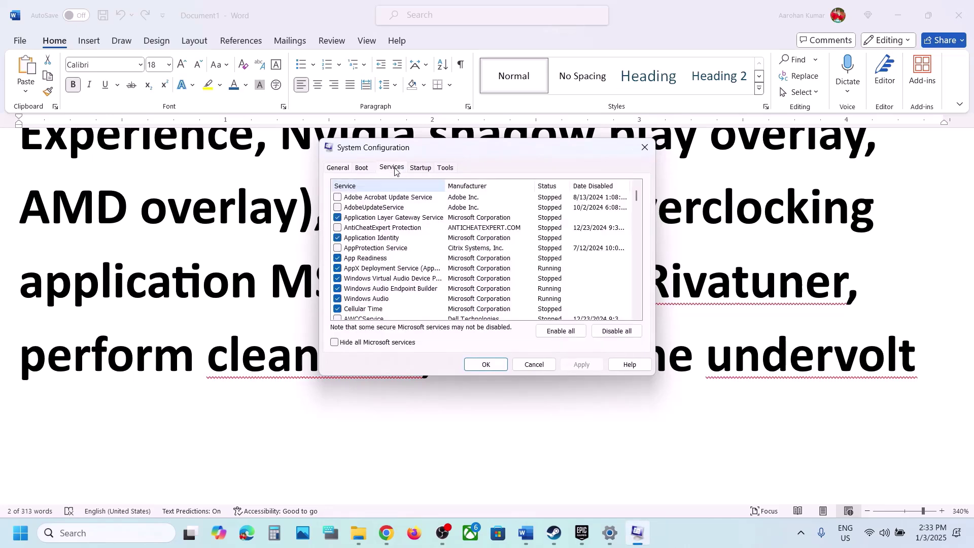
click(335, 342)
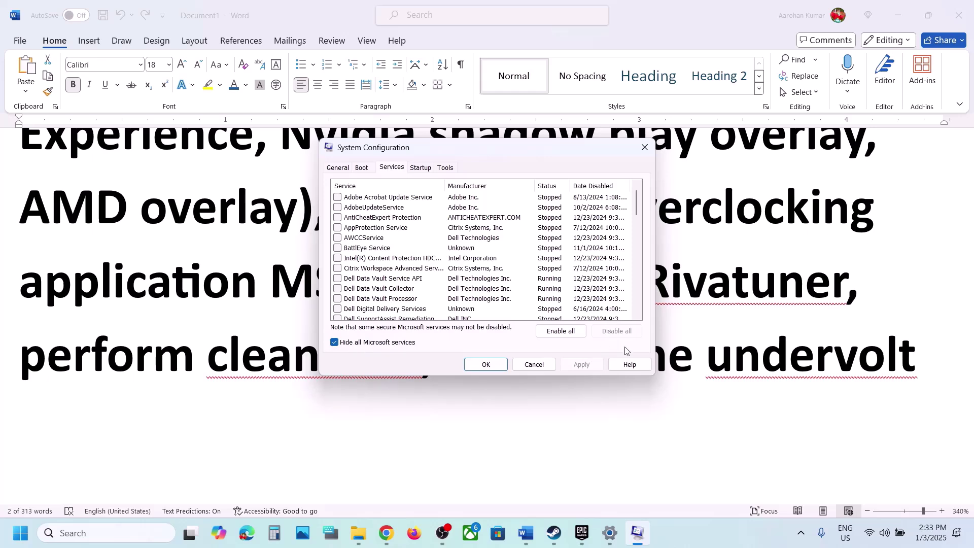
click(465, 368)
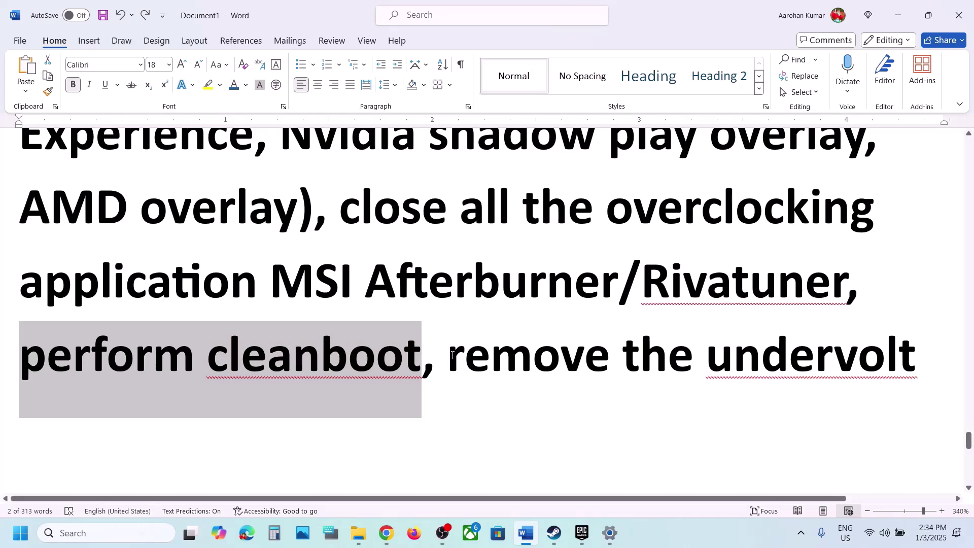
Step: Highlight "remove the undervolt" in Step 17 and review Step 18, "Update BIOS", in the Word document
drag(487, 327, 932, 335)
right_click(312, 354)
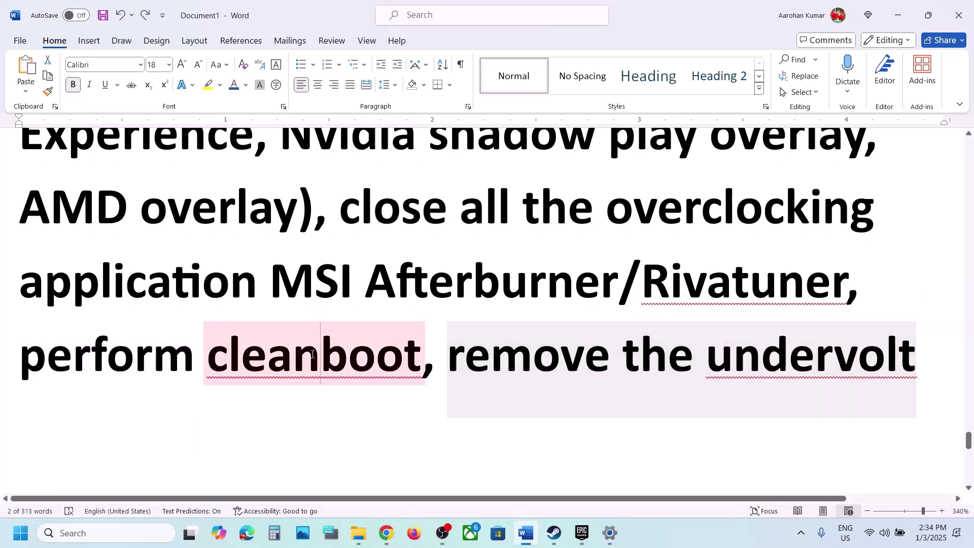
scroll(312, 354, down, 3)
scroll(309, 350, down, 2)
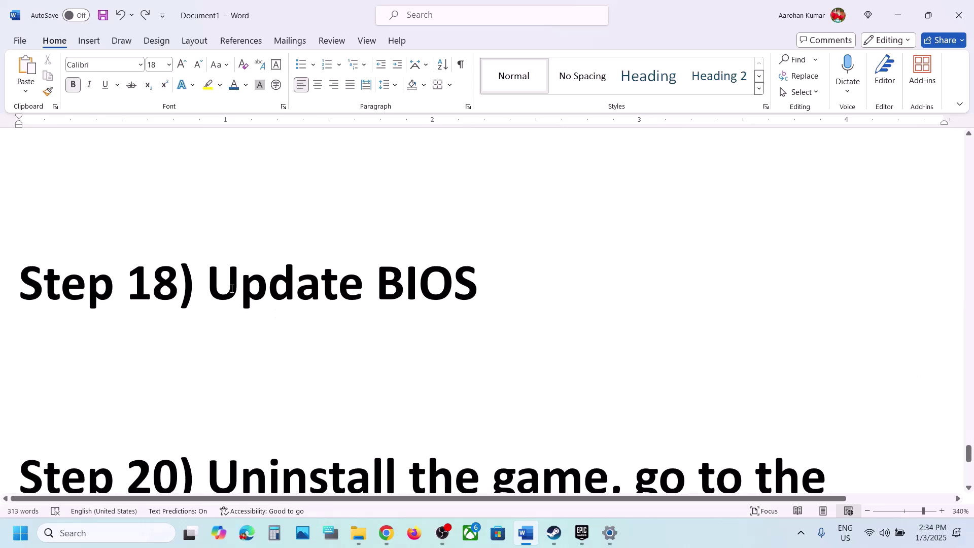
drag(231, 290, 557, 295)
click(557, 296)
Step: Check the laptop's battery charge level in Windows quick settings, and continue to Step 20 in the Word document
click(887, 533)
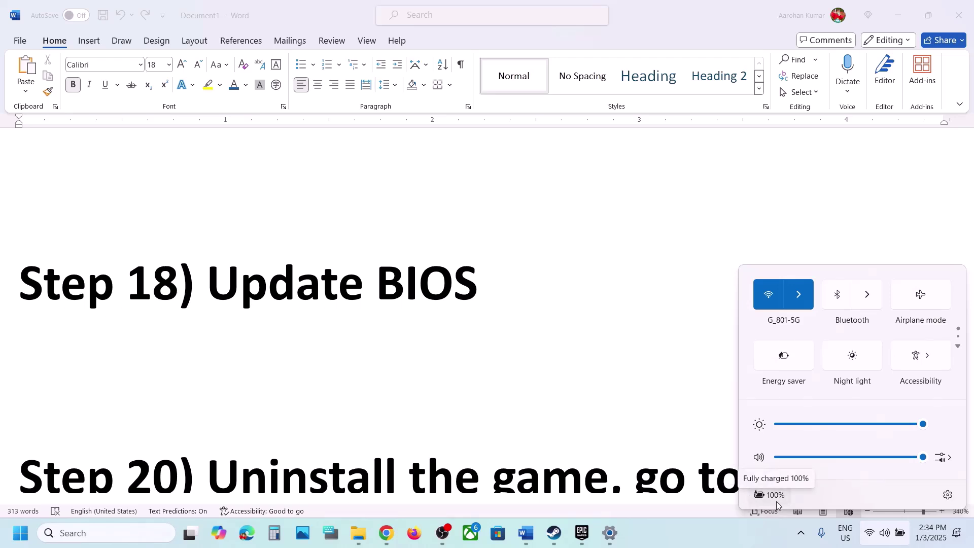
click(383, 355)
scroll(383, 355, down, 5)
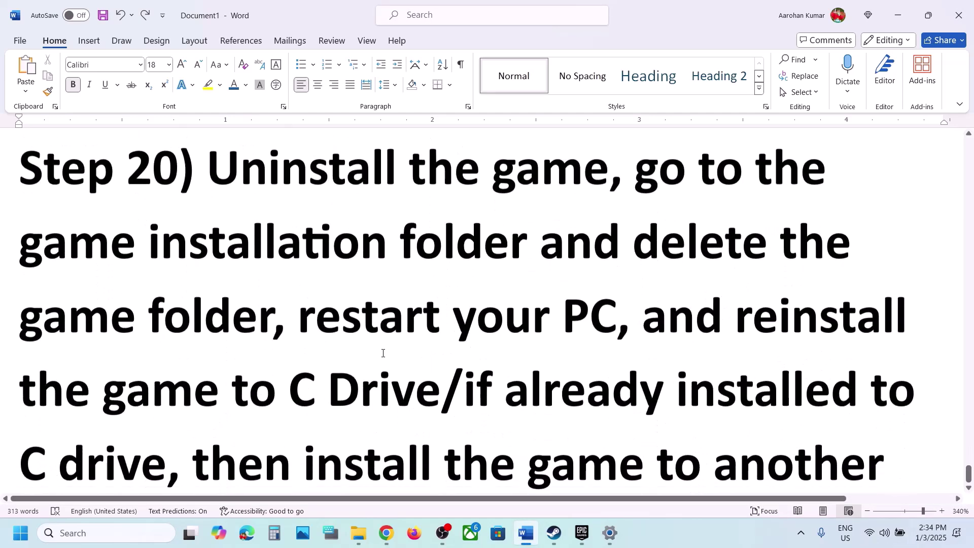
Step: Highlight the Step 20 passage from "Uninstall the game" through "delete the game folder" in the Word document
scroll(380, 352, up, 1)
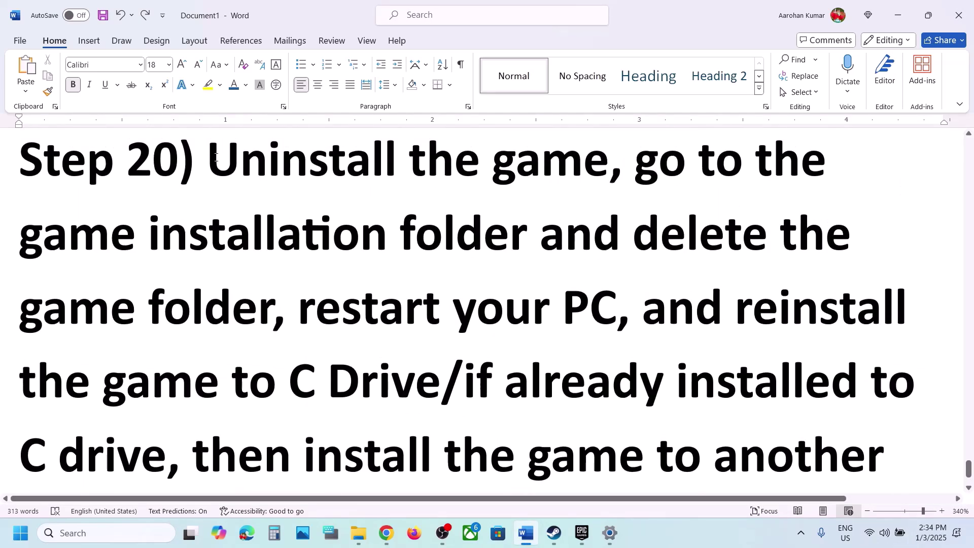
drag(215, 156, 296, 301)
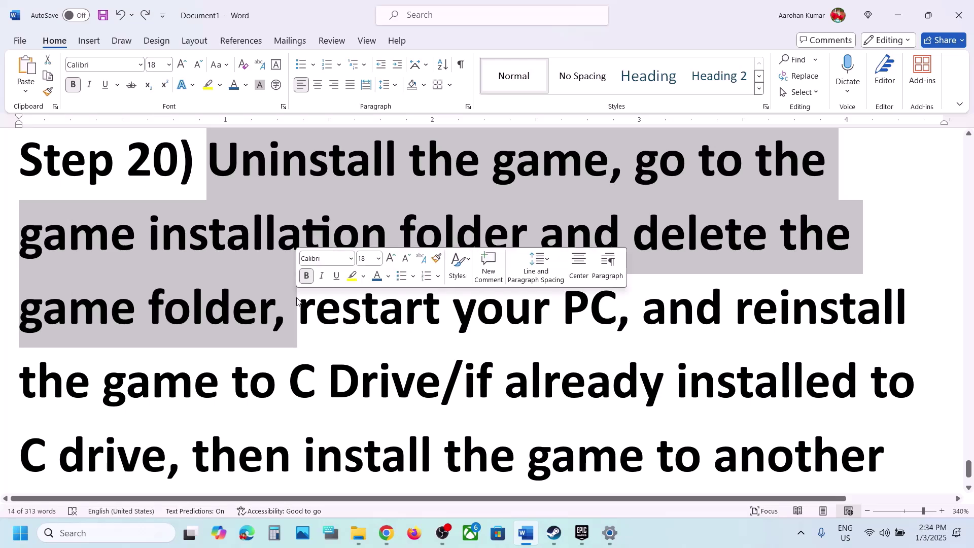
Step: Show Hell Let Loose's Manage options in the Steam library and its game options, including Uninstall, in the Epic Games library
click(554, 533)
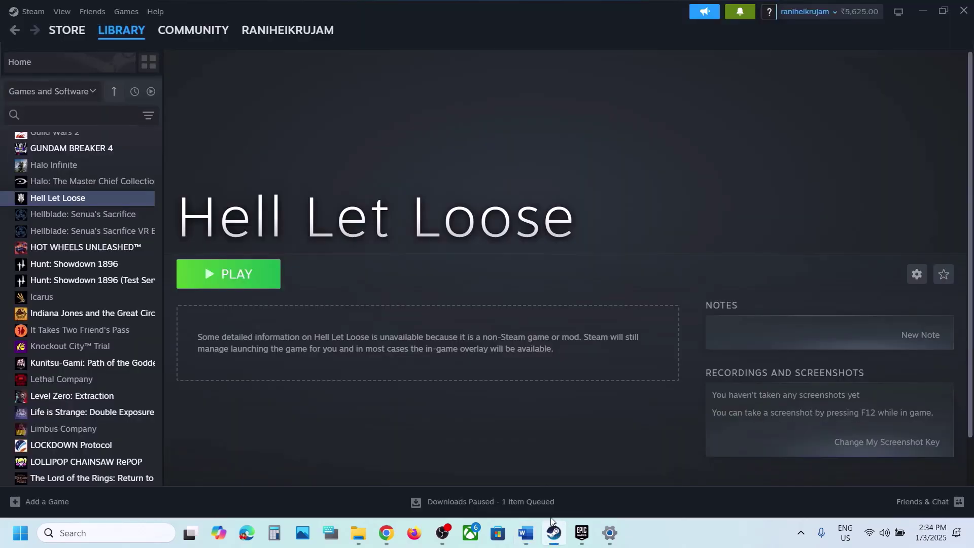
right_click(81, 201)
mouse_move(135, 276)
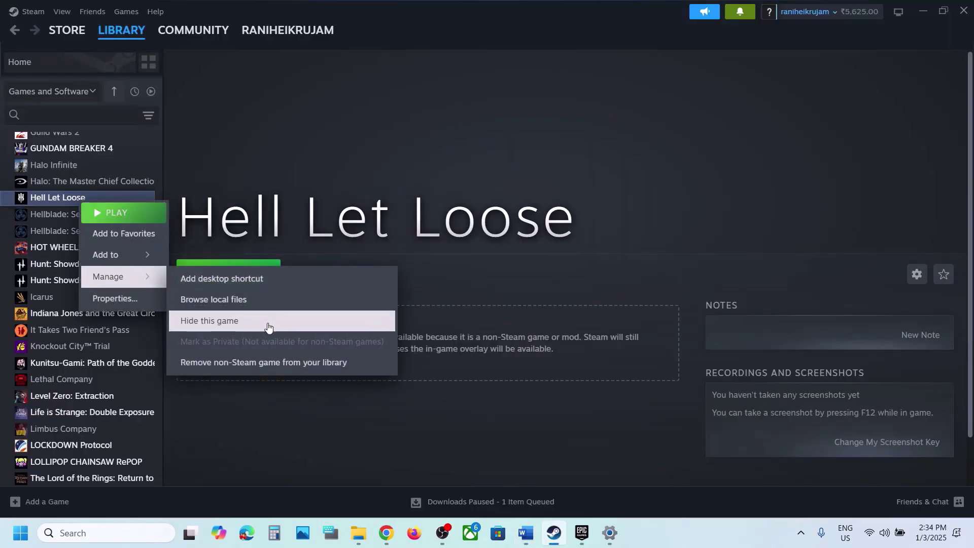
click(384, 428)
click(582, 533)
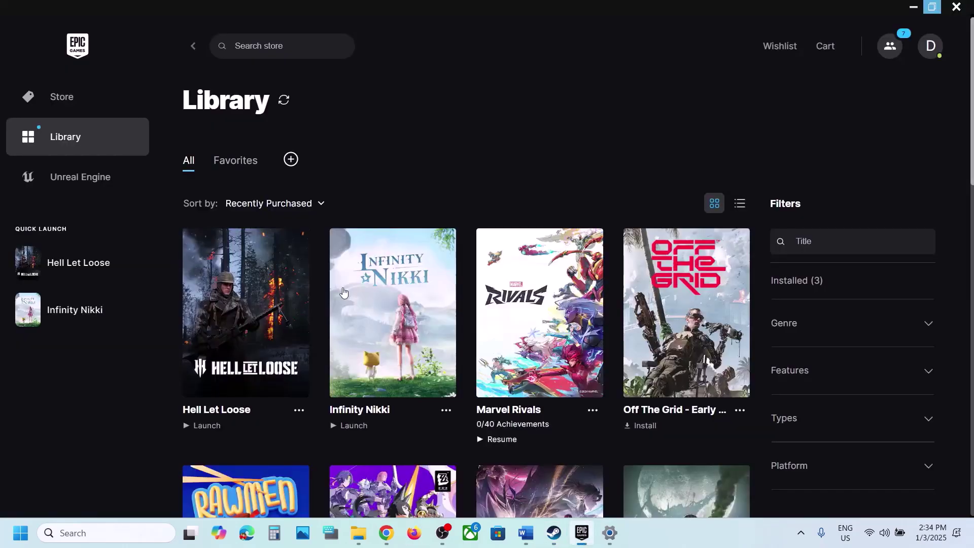
click(300, 411)
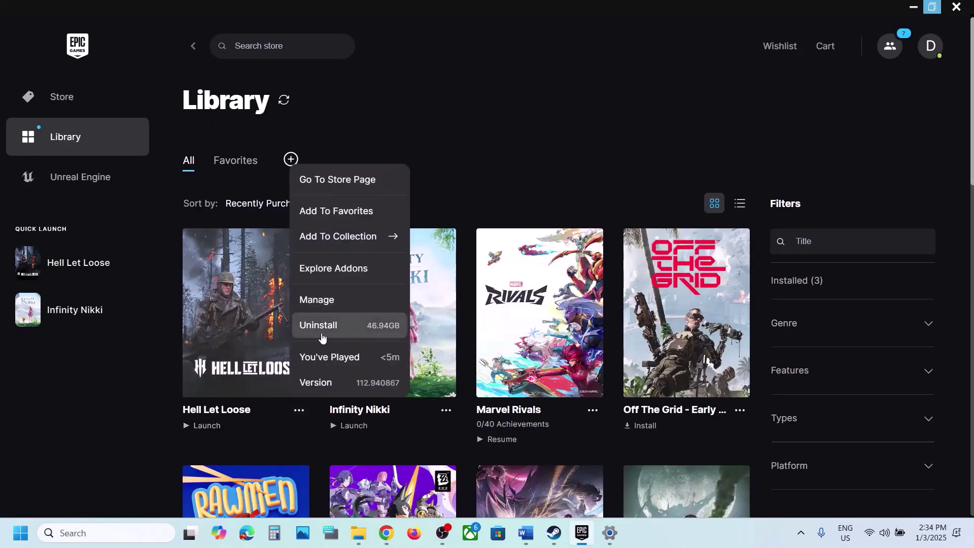
Step: Return to Step 20 in Word and highlight the passages on deleting the game folder, restarting, and reinstalling to "C Drive"
click(526, 533)
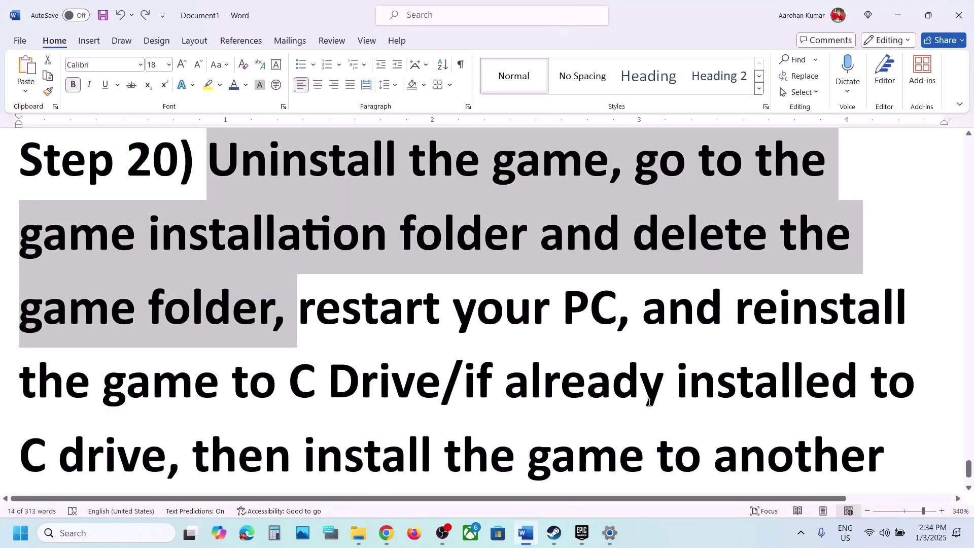
click(336, 316)
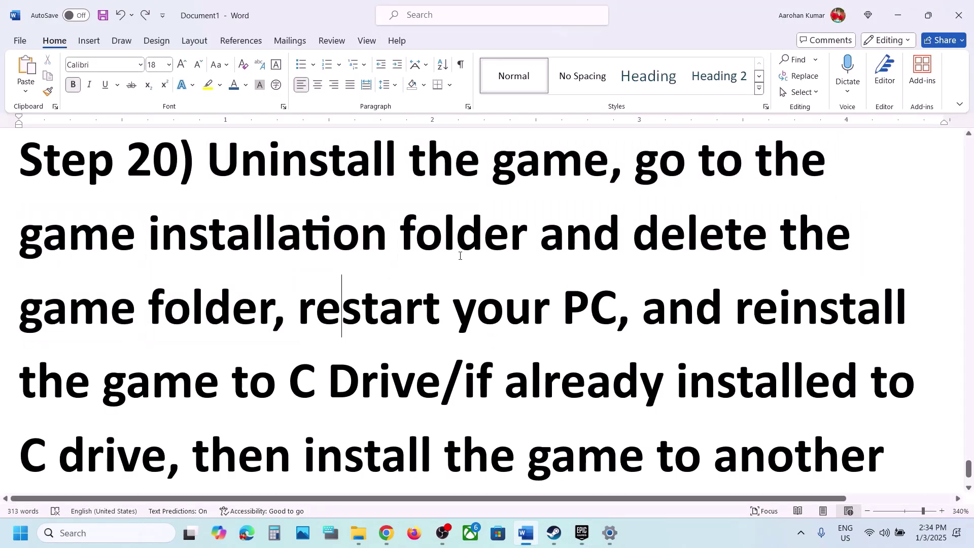
drag(619, 231, 766, 291)
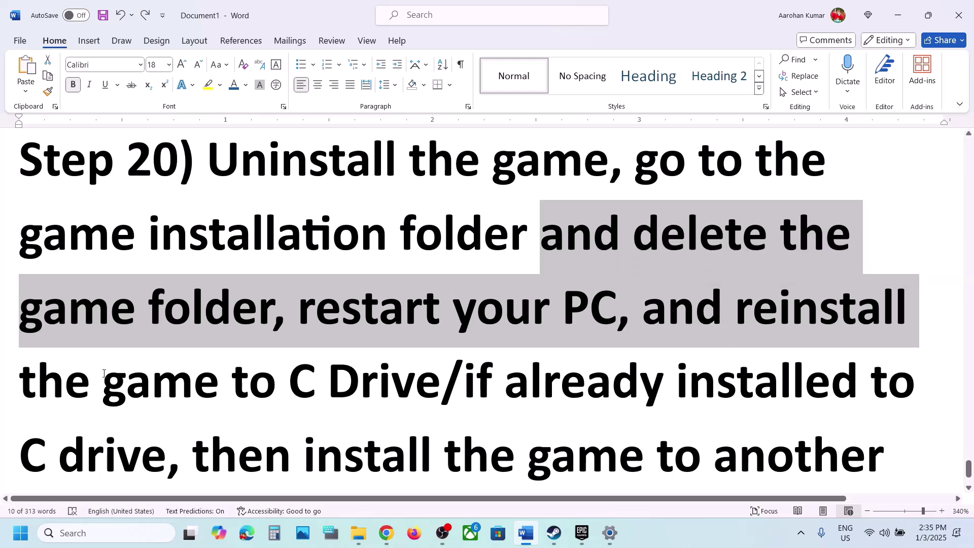
drag(86, 380, 439, 381)
click(378, 381)
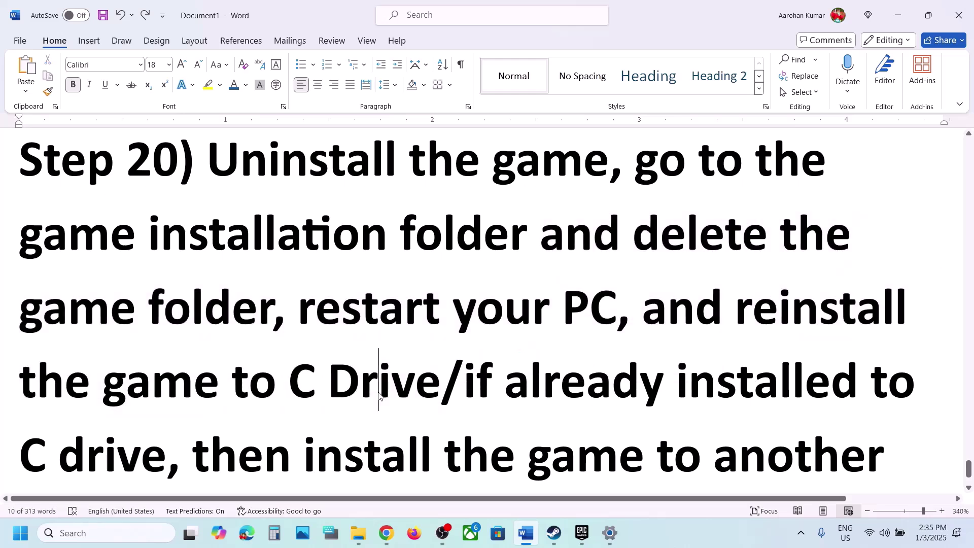
drag(299, 381, 416, 380)
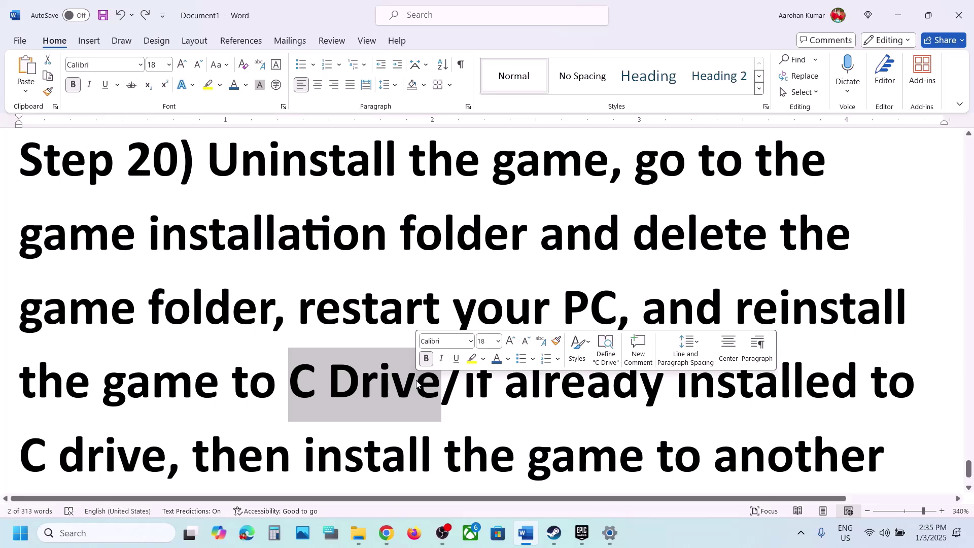
Step: Highlight "if already installed to C drive" and "then install the game to another SSD" in Step 20
click(415, 380)
drag(464, 380, 167, 451)
scroll(189, 355, down, 3)
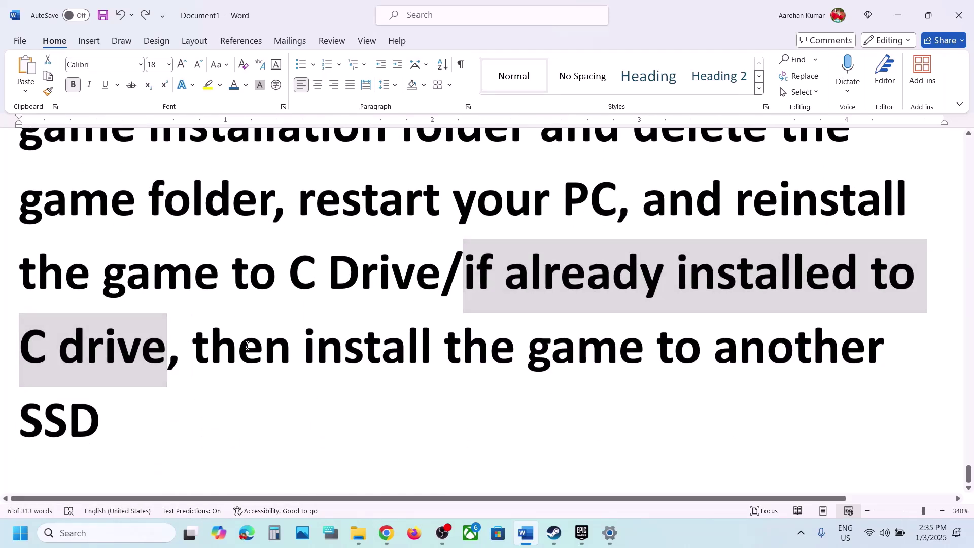
drag(189, 338, 167, 401)
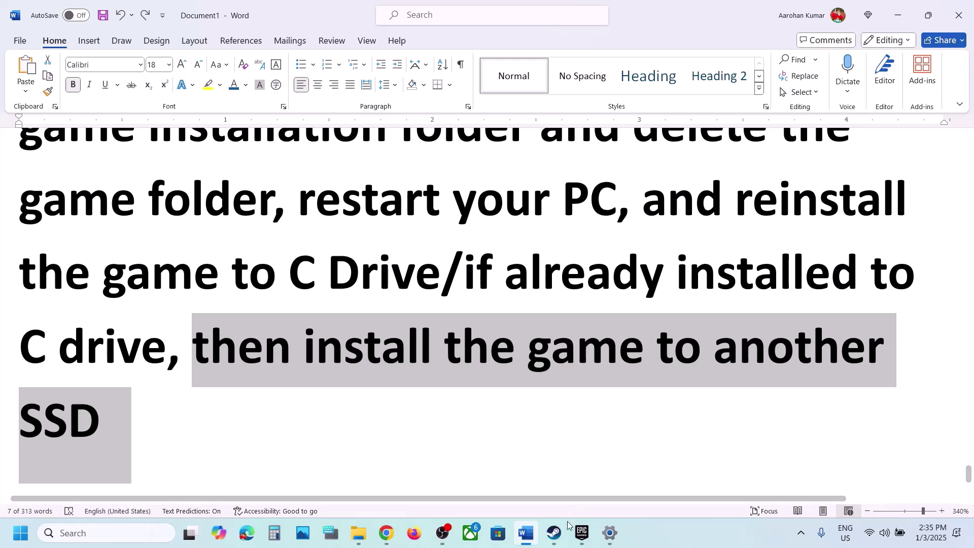
Step: View Hell Let Loose in the Steam library, switch to the Epic Games library, and dismiss the game's open options
click(555, 544)
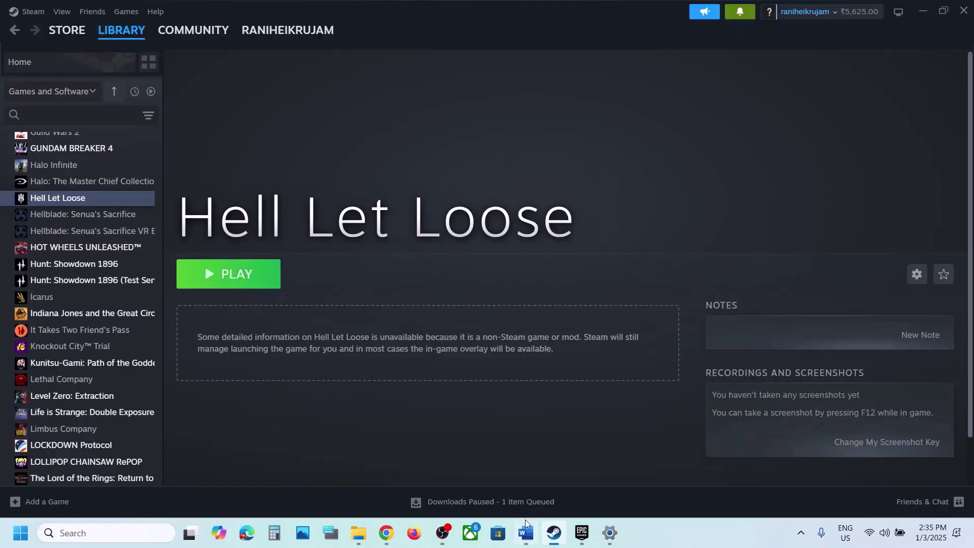
click(582, 532)
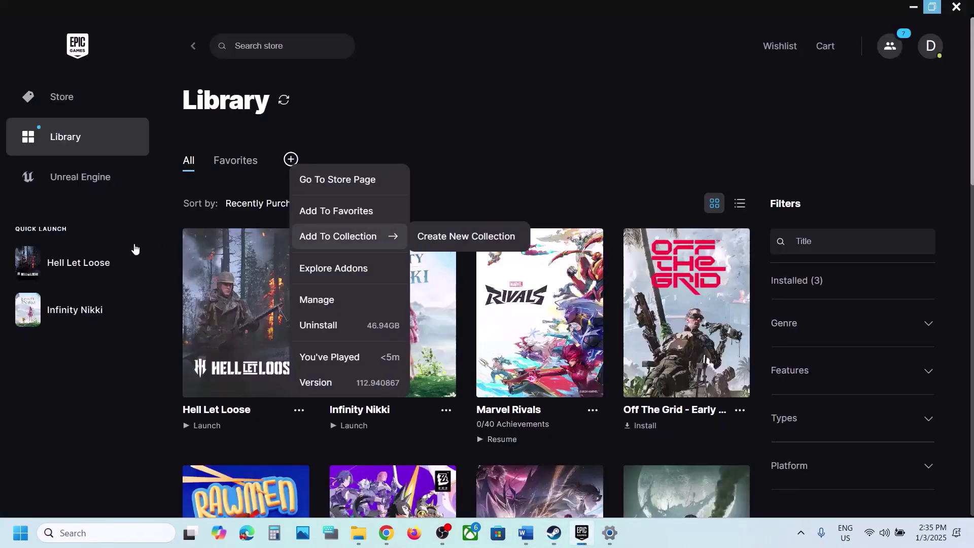
click(161, 357)
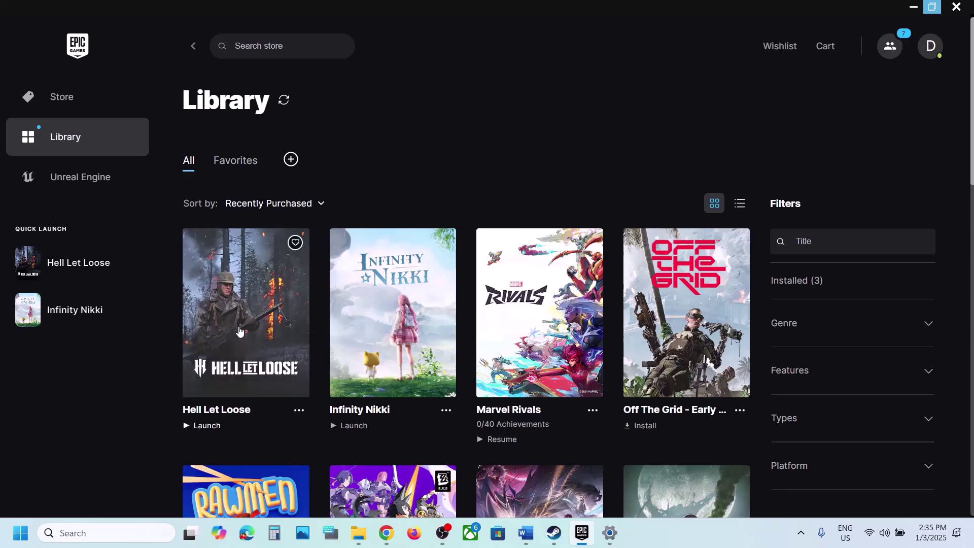